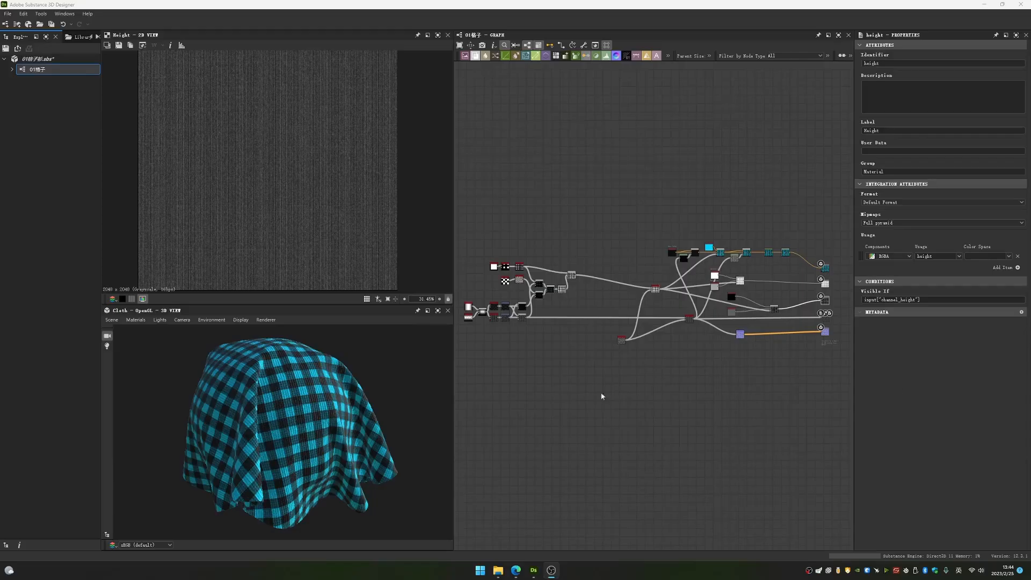
- Set the Gradient Linear 2 node's output size to relative to parent, with width and height at Parent x 1
{"action": "scroll", "coordinate": [569, 336], "scroll_direction": "up", "scroll_amount": 8}
{"action": "scroll", "coordinate": [626, 324], "scroll_direction": "up", "scroll_amount": 2}
{"action": "middle_click_drag", "start_coordinate": [626, 325], "coordinate": [611, 255]}
{"action": "scroll", "coordinate": [611, 256], "scroll_direction": "down", "scroll_amount": 3}
{"action": "scroll", "coordinate": [597, 279], "scroll_direction": "up", "scroll_amount": 2}
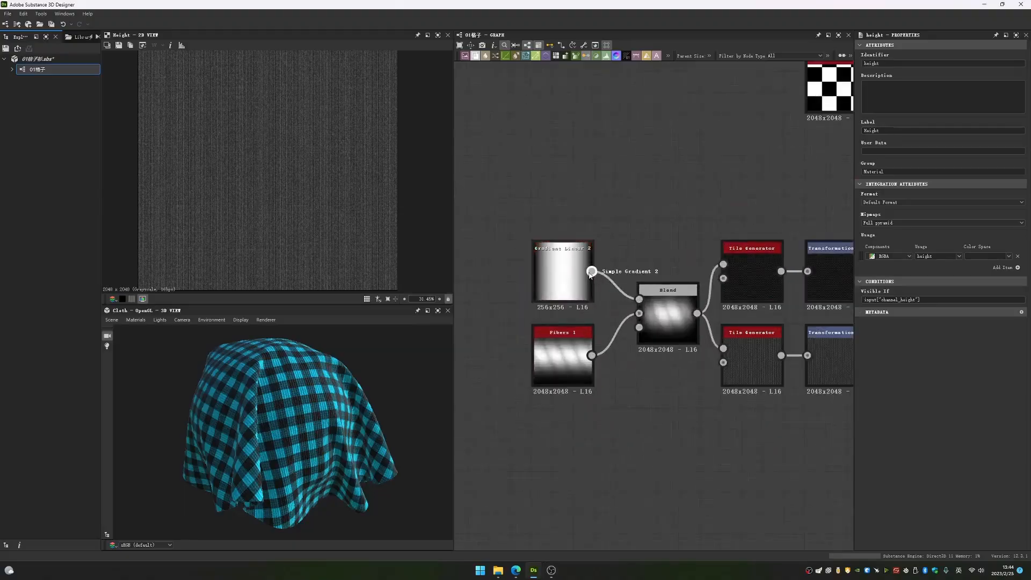
{"action": "double_click", "coordinate": [568, 276]}
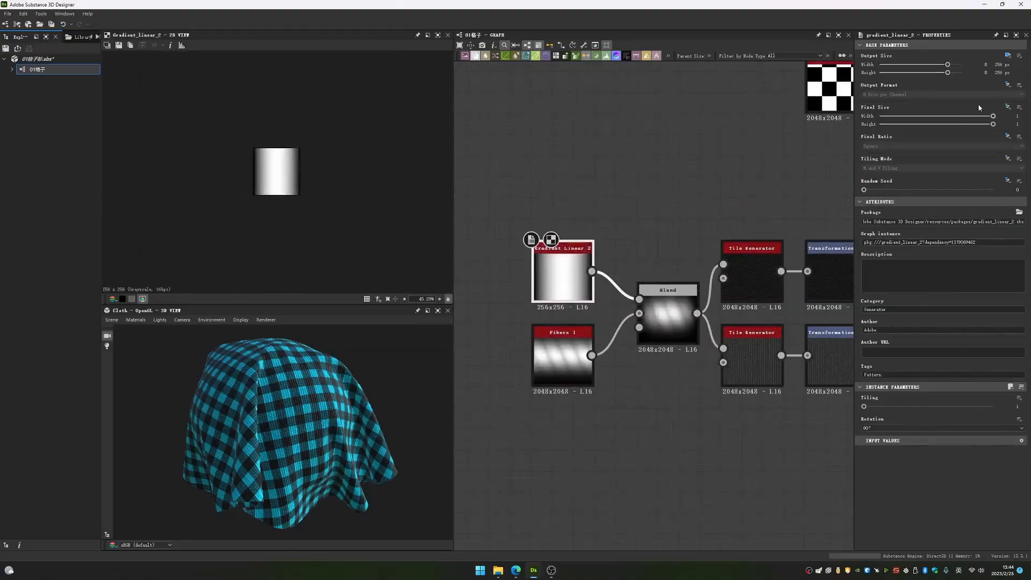
{"action": "left_click", "coordinate": [1007, 56]}
{"action": "left_click", "coordinate": [997, 68]}
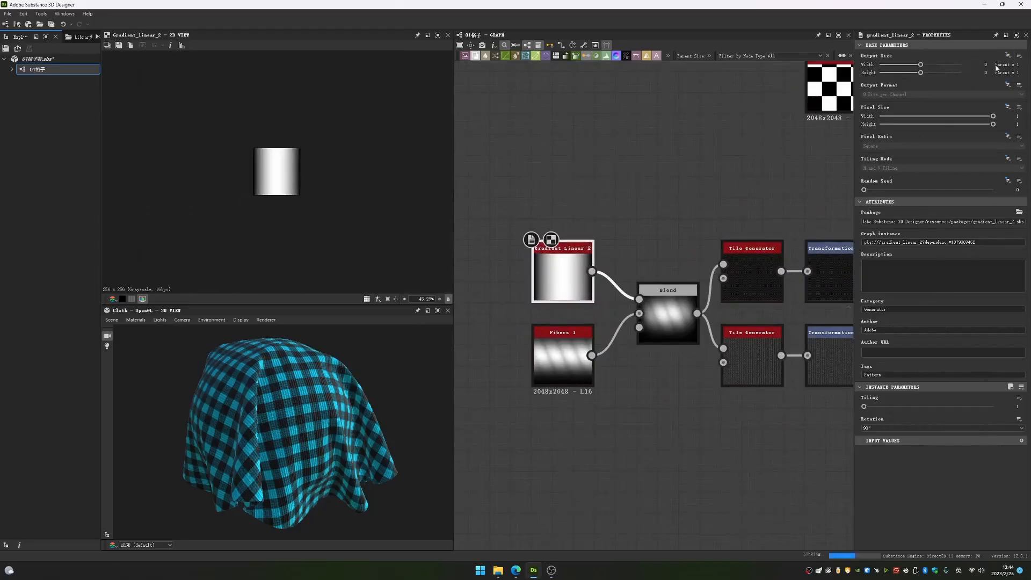
{"action": "scroll", "coordinate": [344, 185], "scroll_direction": "down", "scroll_amount": 3}
{"action": "scroll", "coordinate": [555, 244], "scroll_direction": "up", "scroll_amount": 2}
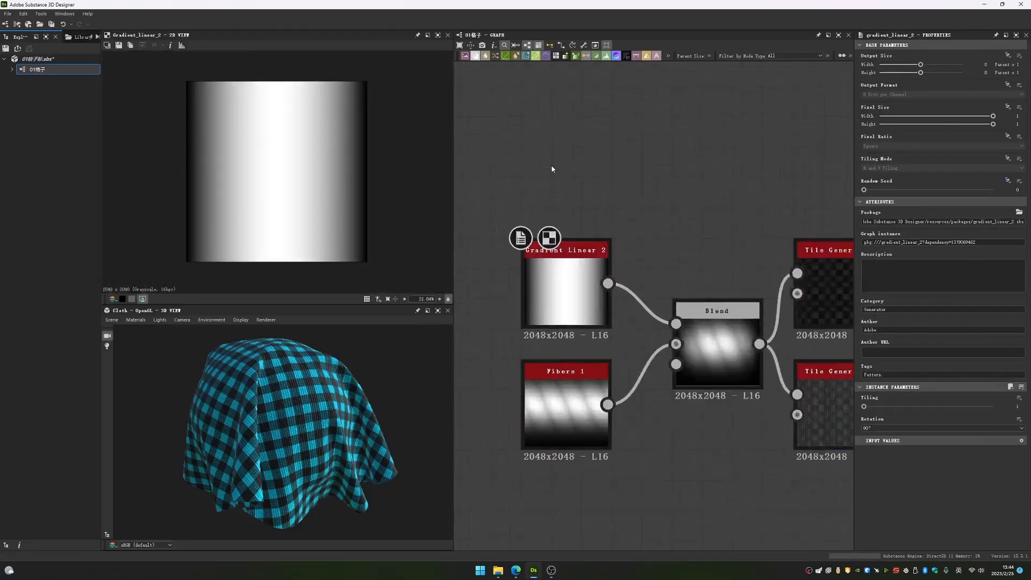
- Add a trial Gradient Linear 2 node, check the rotation of the existing gradient, and delete the trial node
{"action": "key", "text": "space"}
{"action": "type", "text": "gra"}
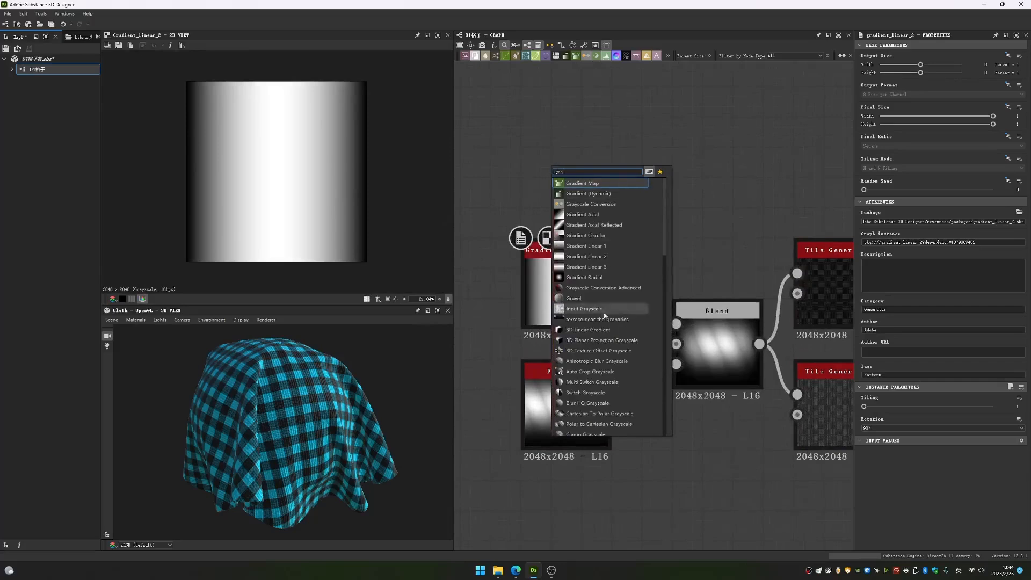
{"action": "left_click", "coordinate": [615, 256]}
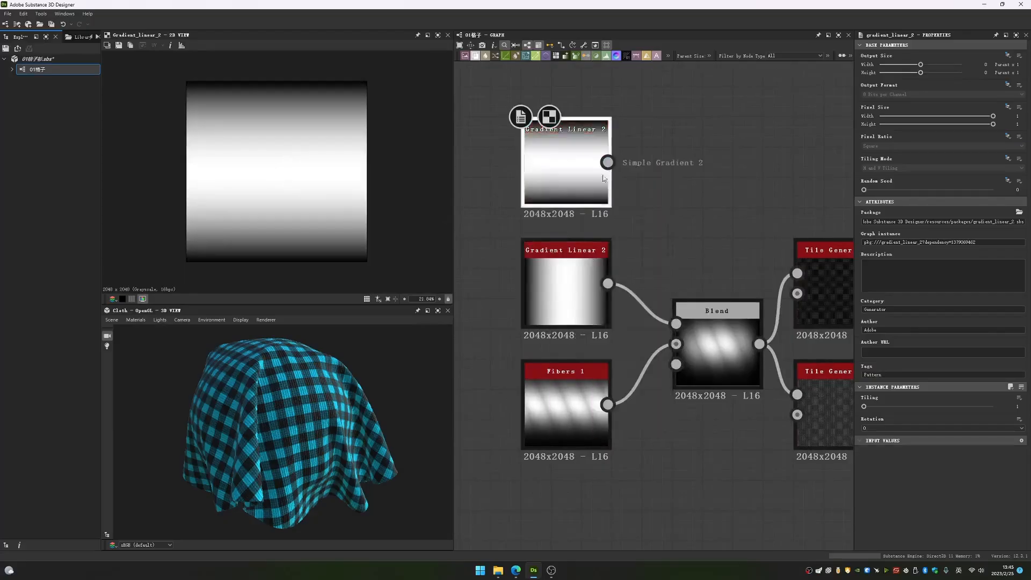
{"action": "middle_click_drag", "start_coordinate": [631, 162], "coordinate": [638, 229]}
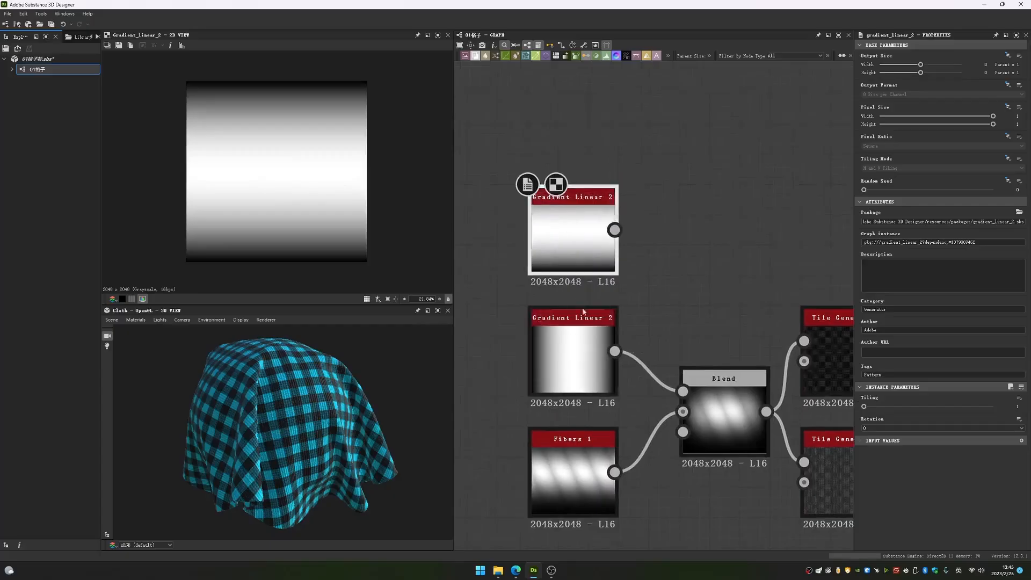
{"action": "left_click", "coordinate": [576, 350]}
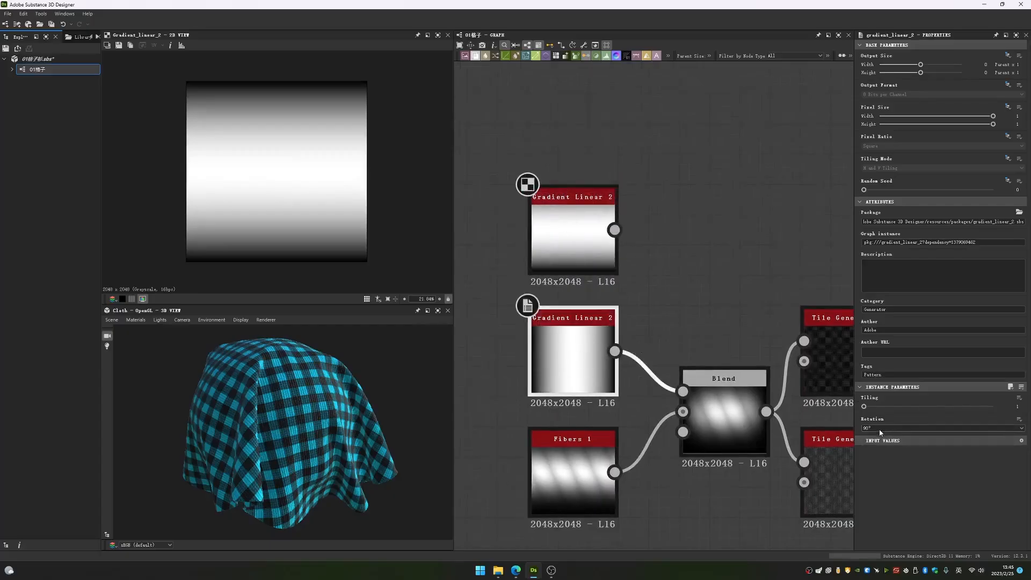
{"action": "left_click", "coordinate": [575, 236]}
{"action": "key", "text": "Delete"}
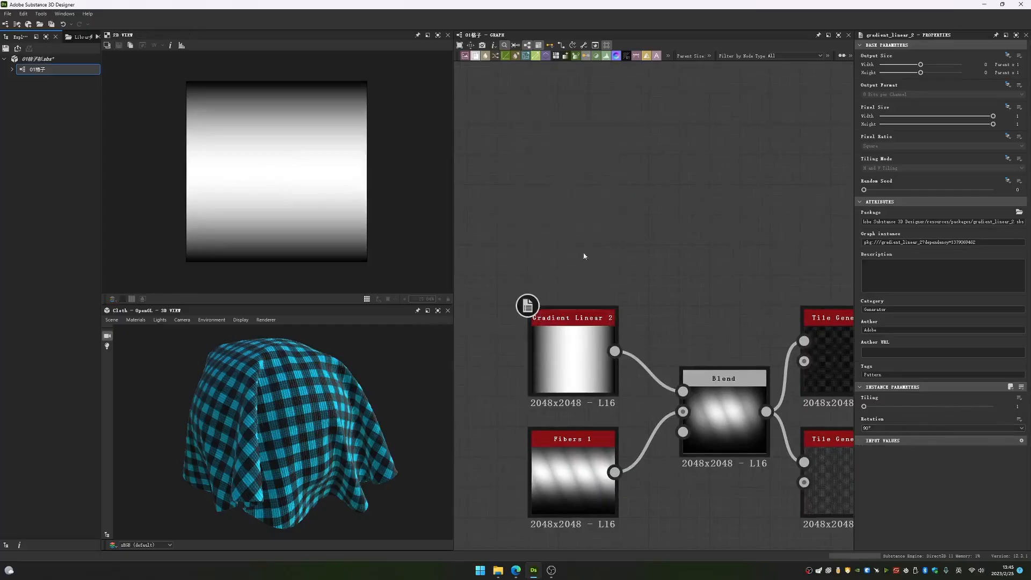
- Add a trial Fibers 1 node below the existing one, and delete it
{"action": "key", "text": "f"}
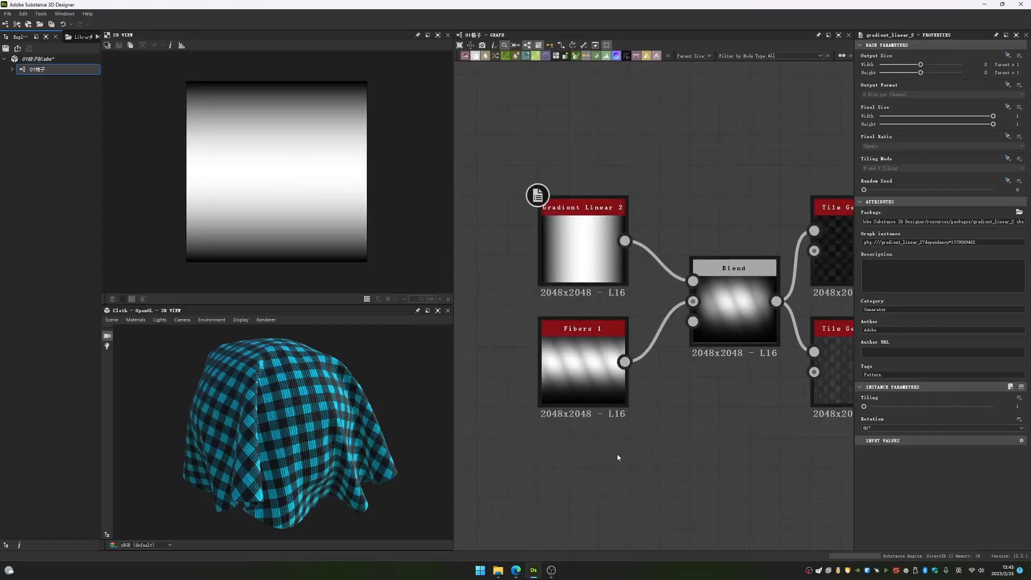
{"action": "key", "text": "space"}
{"action": "type", "text": "fibers"}
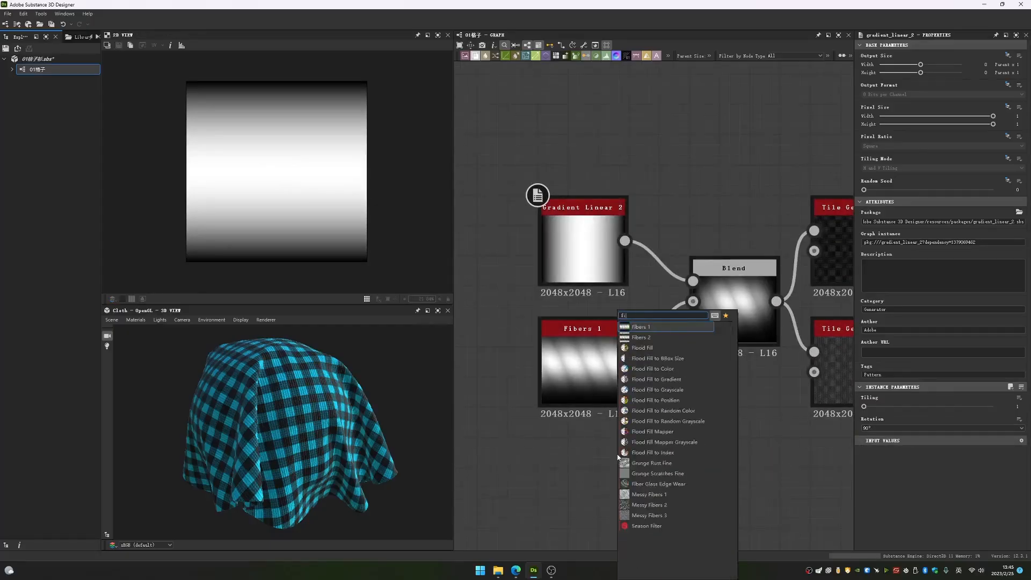
{"action": "left_click", "coordinate": [680, 327]}
{"action": "left_click_drag", "start_coordinate": [636, 451], "coordinate": [525, 457]}
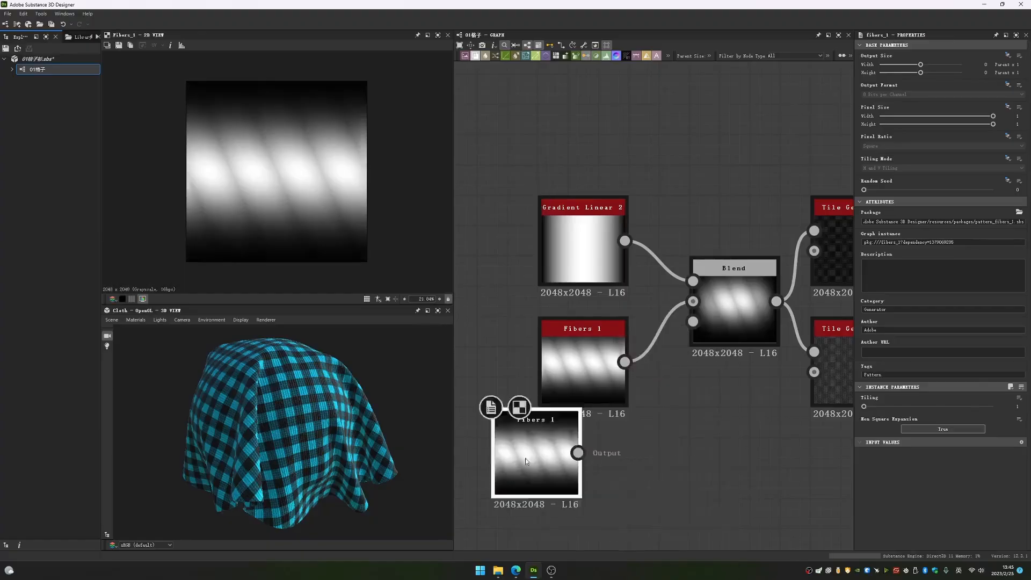
{"action": "key", "text": "Delete"}
- Examine the Blend node's blending mode and opacity, along with the Gradient Linear 2 and Fibers 1 nodes feeding it
{"action": "left_click", "coordinate": [714, 273]}
{"action": "scroll", "coordinate": [605, 299], "scroll_direction": "down", "scroll_amount": 3}
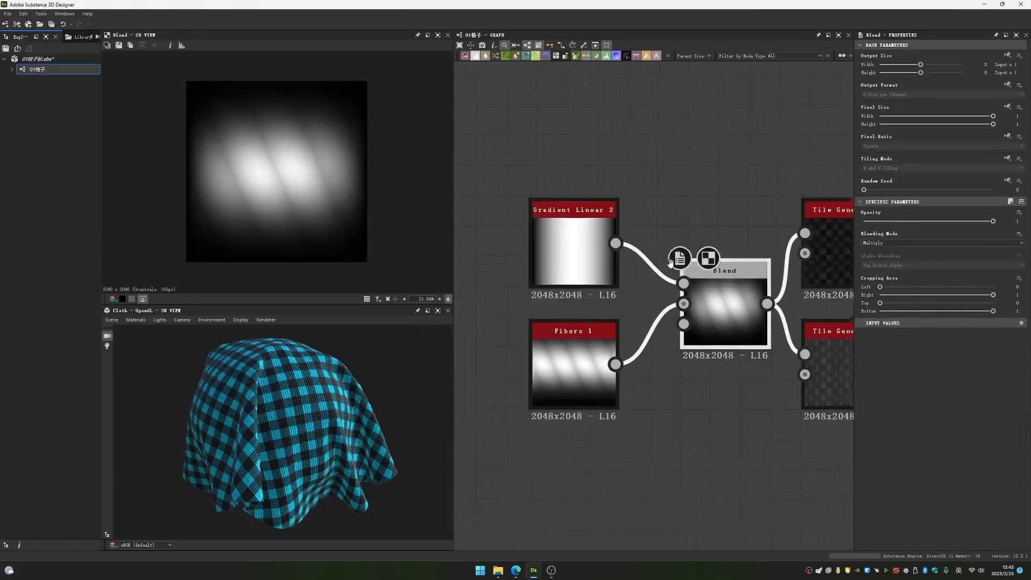
{"action": "scroll", "coordinate": [607, 306], "scroll_direction": "up", "scroll_amount": 2}
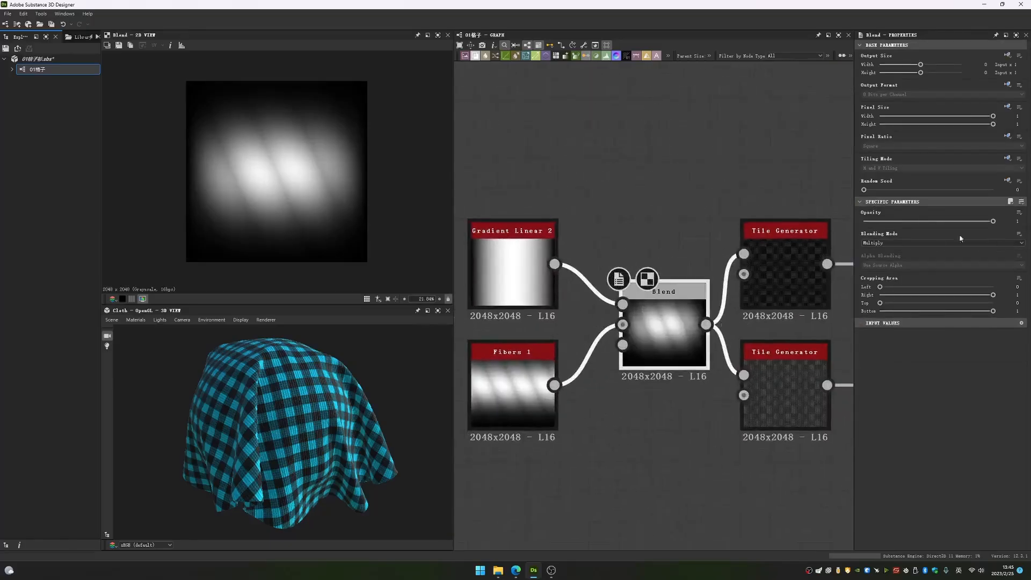
{"action": "middle_click_drag", "start_coordinate": [476, 264], "coordinate": [598, 265]}
{"action": "scroll", "coordinate": [598, 265], "scroll_direction": "up", "scroll_amount": 3}
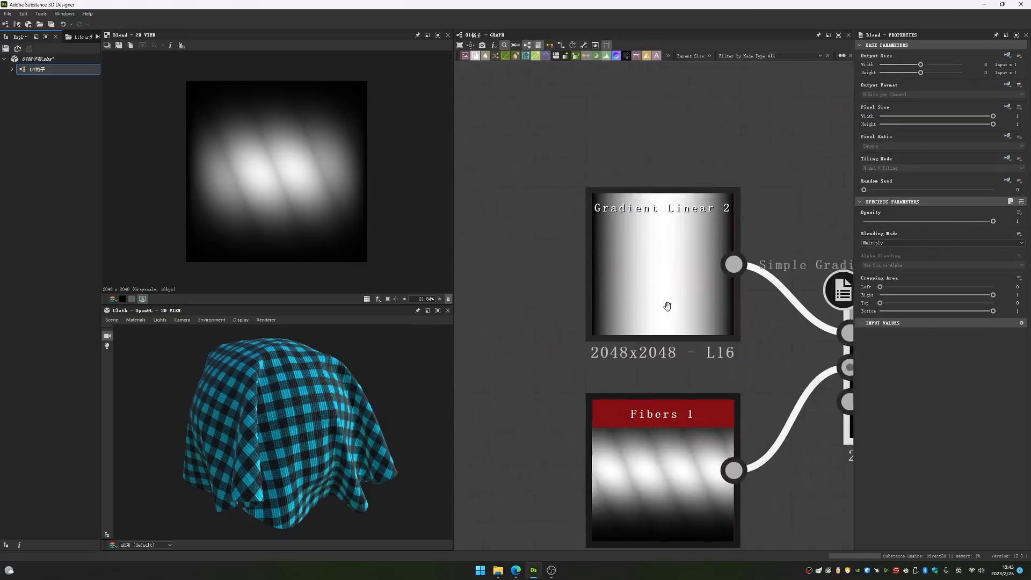
{"action": "scroll", "coordinate": [667, 301], "scroll_direction": "down", "scroll_amount": 2}
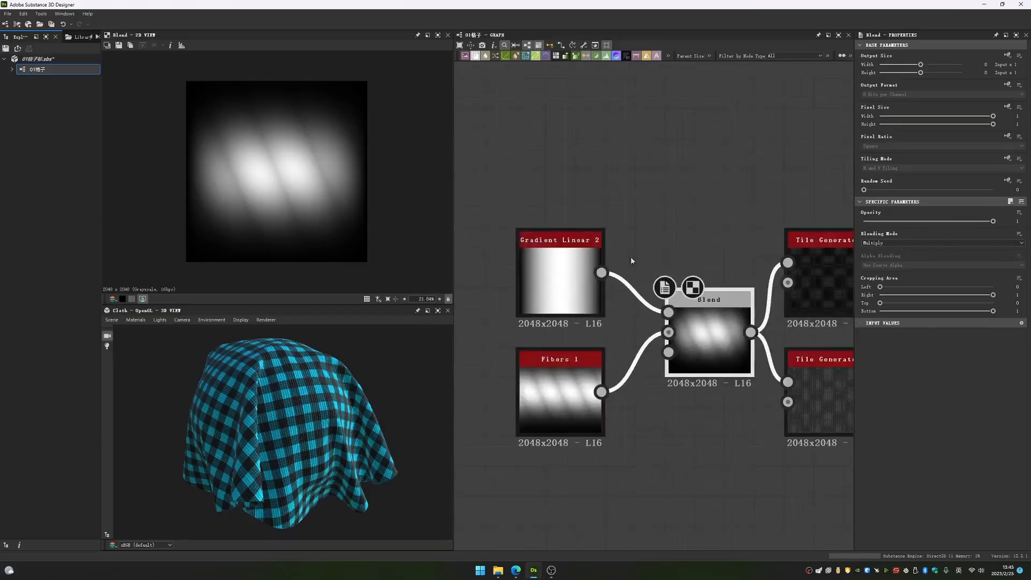
{"action": "middle_click_drag", "start_coordinate": [668, 189], "coordinate": [657, 212]}
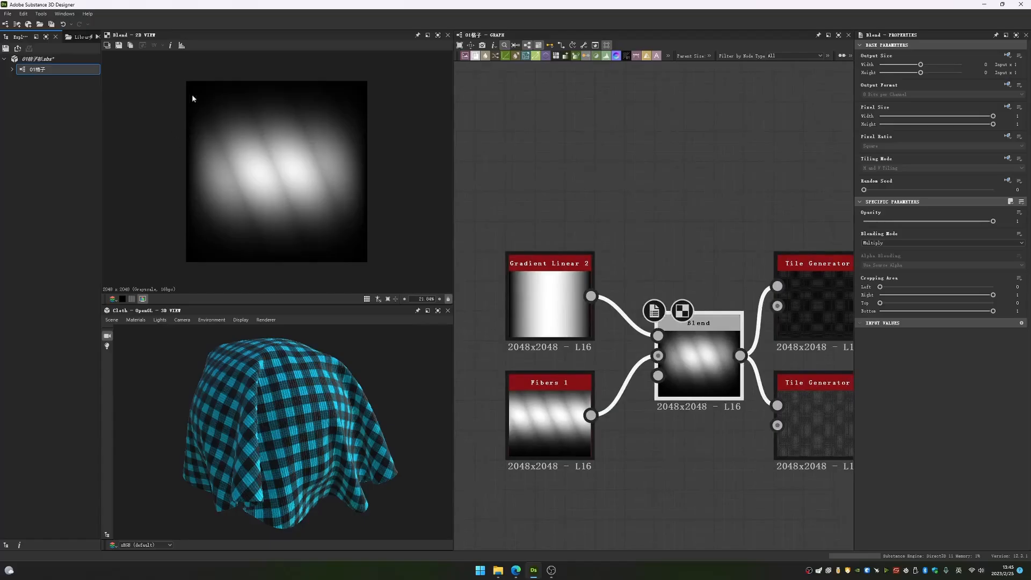
- Preview the Blend node's foreground input, background input and blended output in the 2D view
{"action": "double_click", "coordinate": [659, 336]}
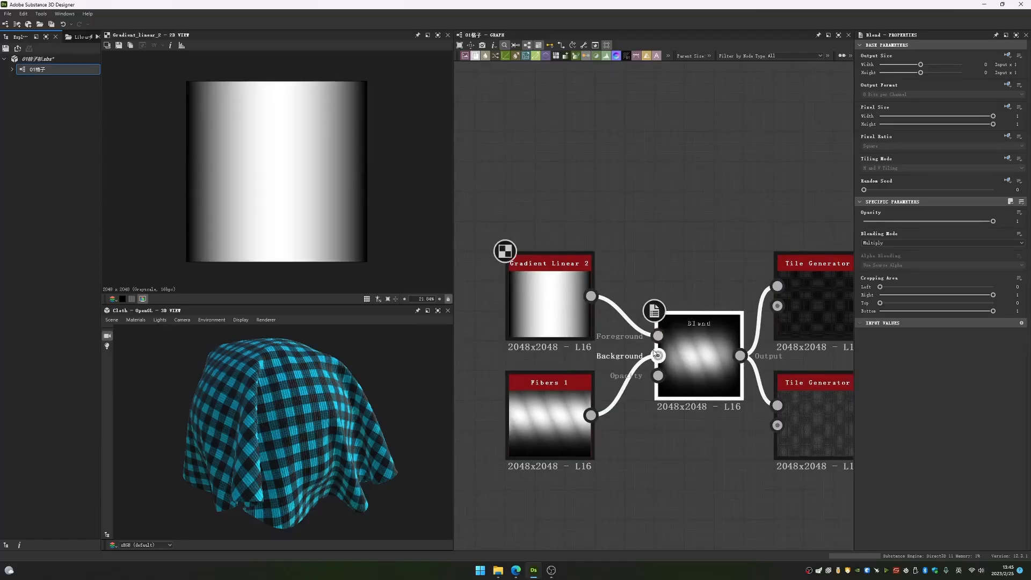
{"action": "double_click", "coordinate": [658, 356]}
{"action": "double_click", "coordinate": [688, 352]}
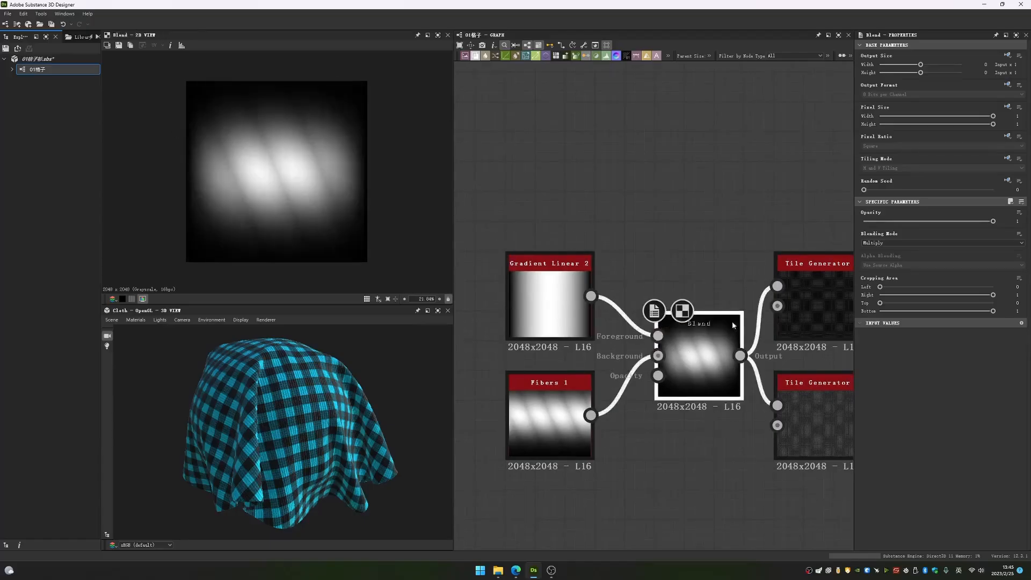
{"action": "middle_click_drag", "start_coordinate": [741, 348], "coordinate": [654, 325]}
{"action": "scroll", "coordinate": [604, 338], "scroll_direction": "up", "scroll_amount": 3}
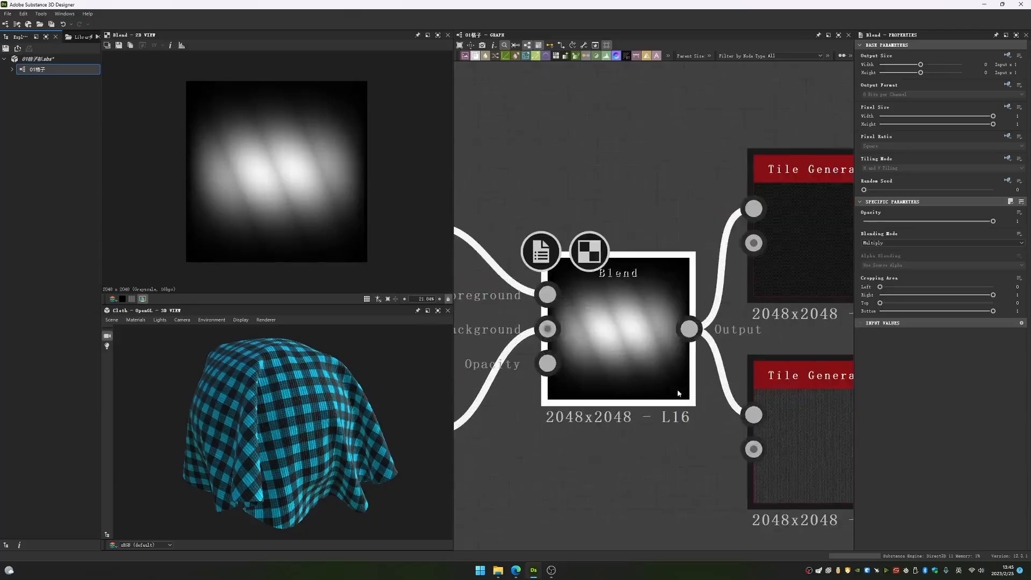
{"action": "scroll", "coordinate": [591, 299], "scroll_direction": "down", "scroll_amount": 3}
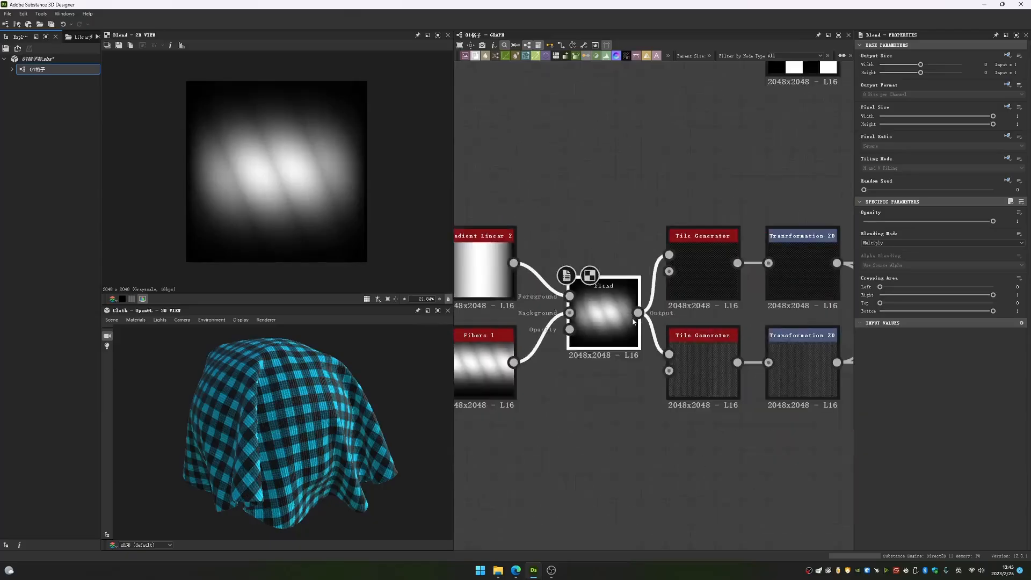
- Preview the upper Tile Generator's output up close and compare it with the Blend node's output
{"action": "middle_click_drag", "start_coordinate": [725, 270], "coordinate": [649, 287]}
{"action": "double_click", "coordinate": [642, 290]}
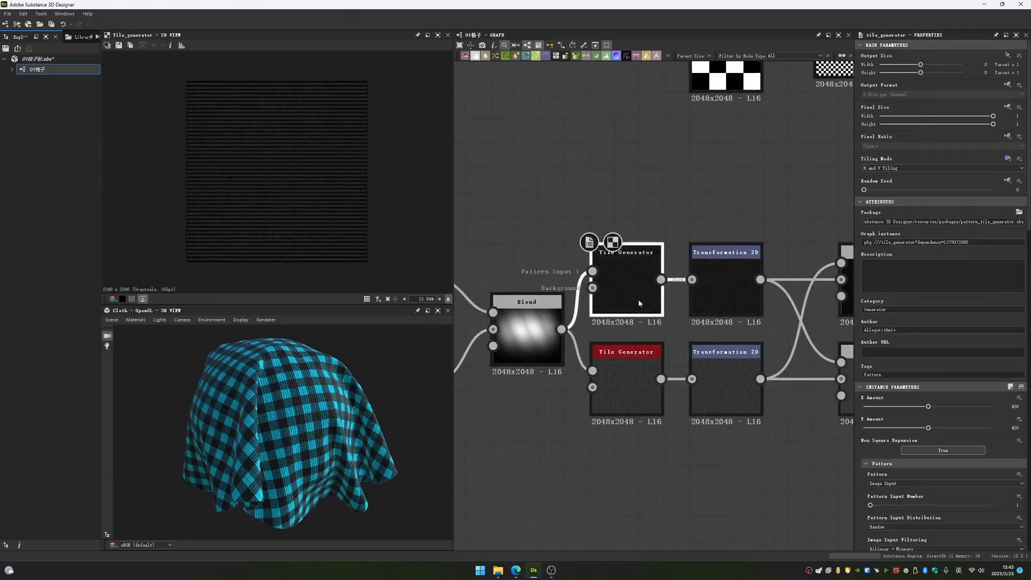
{"action": "scroll", "coordinate": [317, 193], "scroll_direction": "up", "scroll_amount": 15}
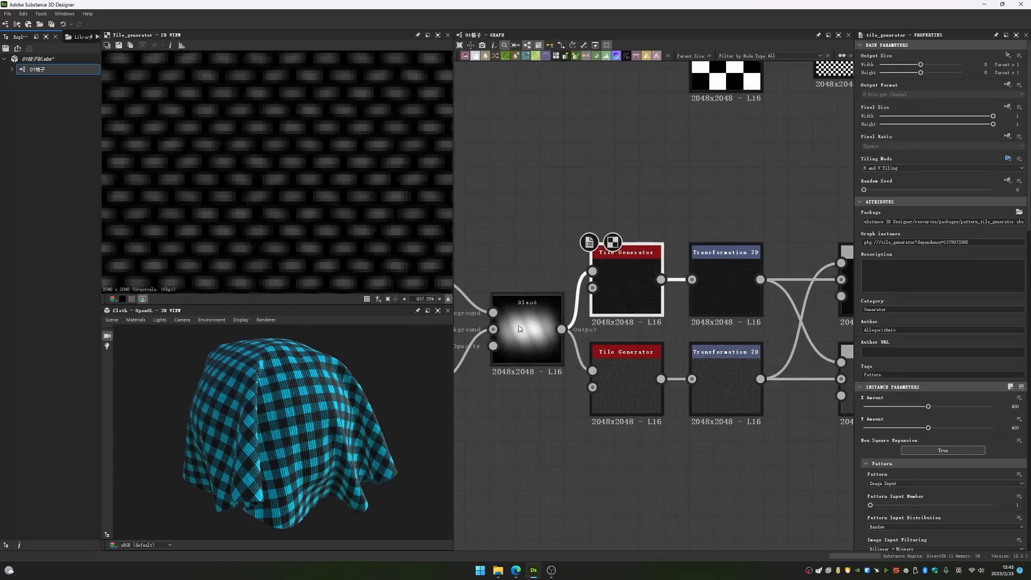
{"action": "scroll", "coordinate": [531, 341], "scroll_direction": "up", "scroll_amount": 3}
{"action": "double_click", "coordinate": [533, 340]}
{"action": "scroll", "coordinate": [326, 182], "scroll_direction": "down", "scroll_amount": 7}
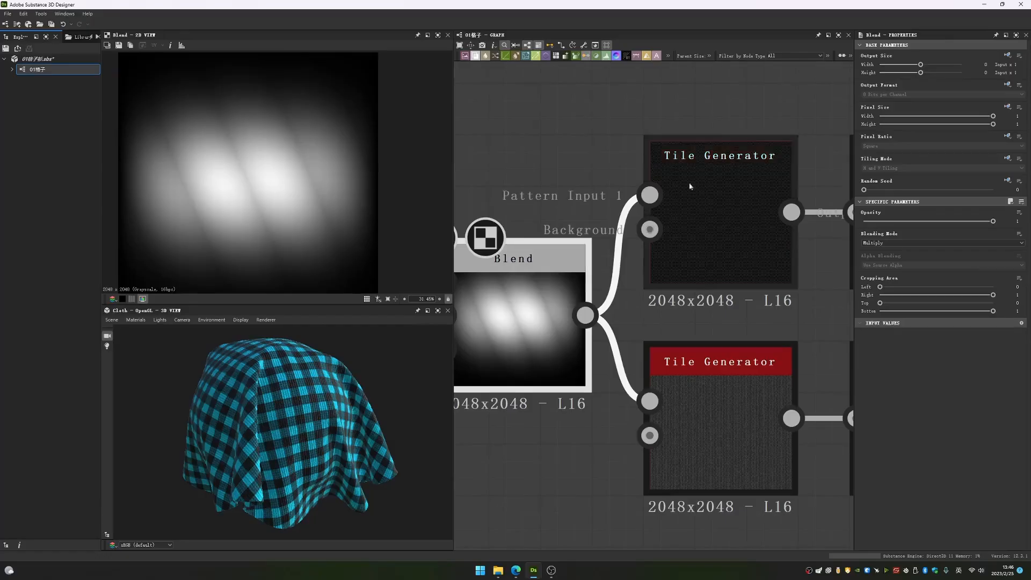
- Examine the upper Tile Generator's tiled output and its amount, pattern, size, position, rotation and color parameters
{"action": "double_click", "coordinate": [692, 214]}
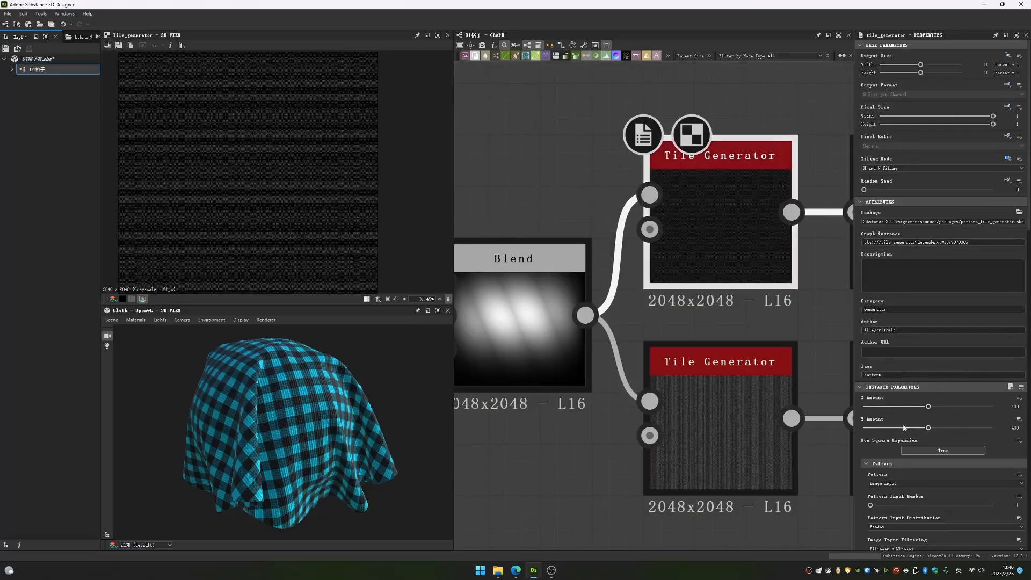
{"action": "scroll", "coordinate": [322, 225], "scroll_direction": "up", "scroll_amount": 1}
{"action": "scroll", "coordinate": [315, 224], "scroll_direction": "up", "scroll_amount": 5}
{"action": "scroll", "coordinate": [933, 396], "scroll_direction": "down", "scroll_amount": 3}
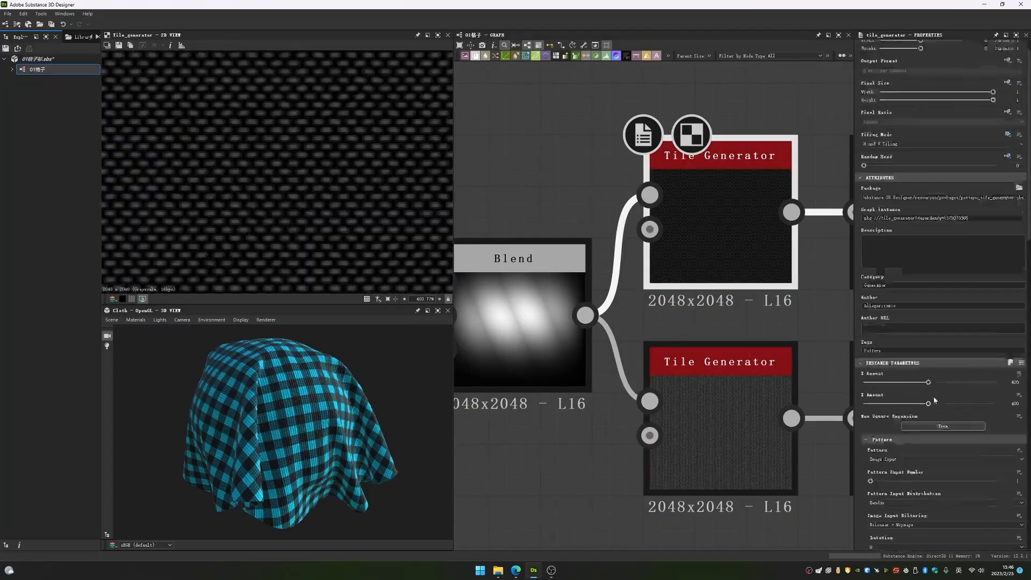
{"action": "scroll", "coordinate": [934, 394], "scroll_direction": "down", "scroll_amount": 10}
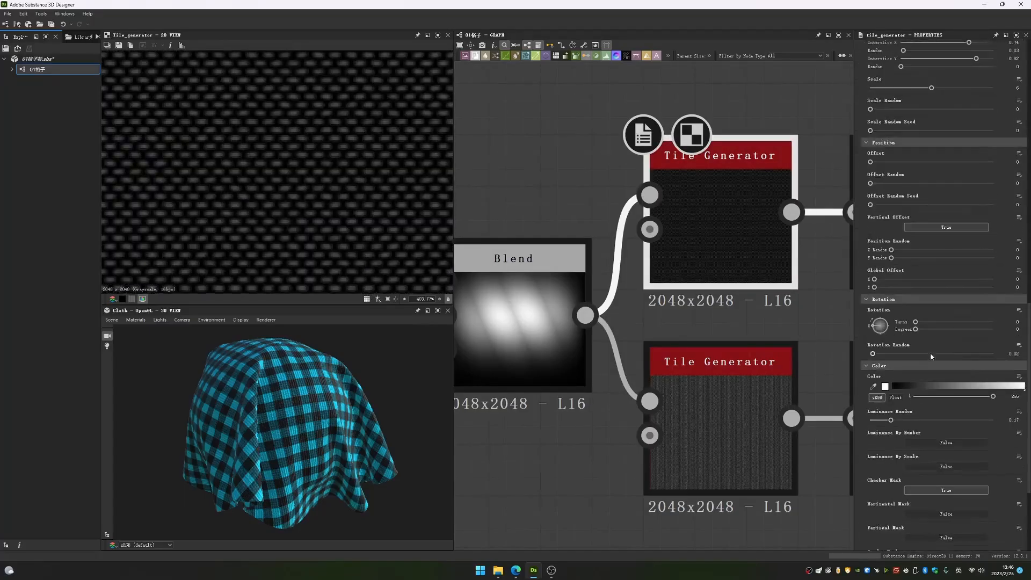
{"action": "scroll", "coordinate": [930, 352], "scroll_direction": "up", "scroll_amount": 3}
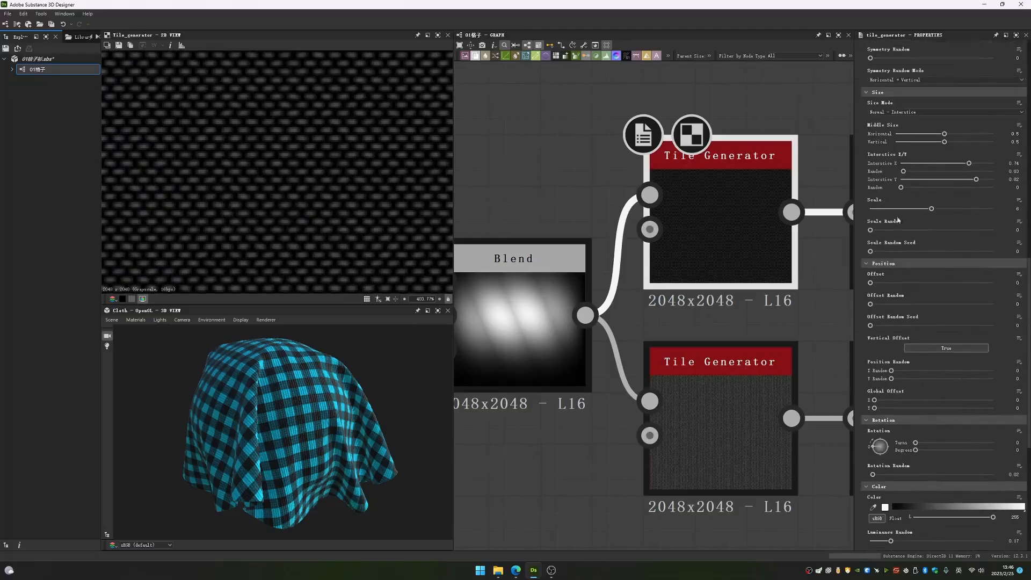
{"action": "scroll", "coordinate": [923, 188], "scroll_direction": "up", "scroll_amount": 1}
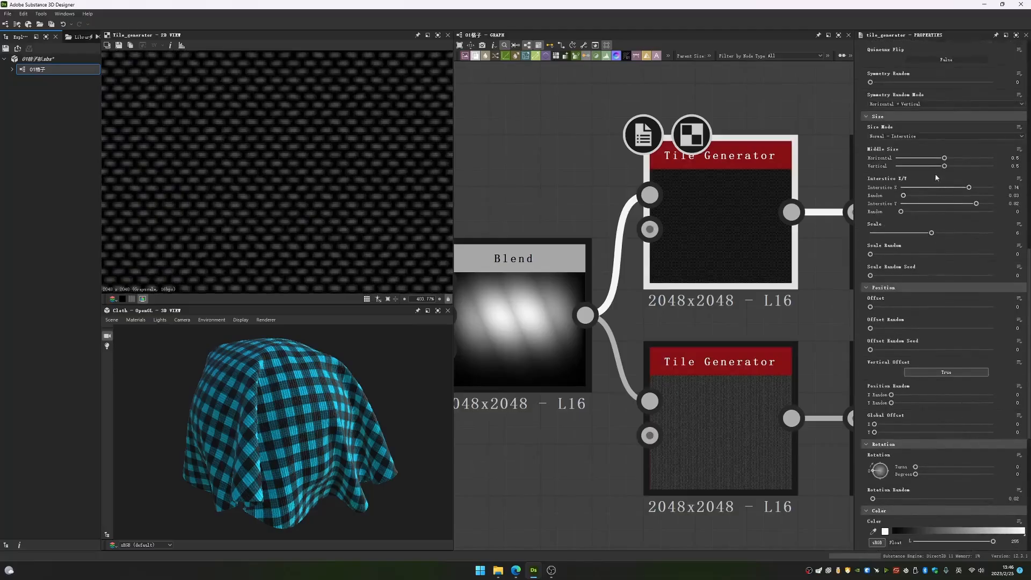
{"action": "scroll", "coordinate": [934, 177], "scroll_direction": "down", "scroll_amount": 6}
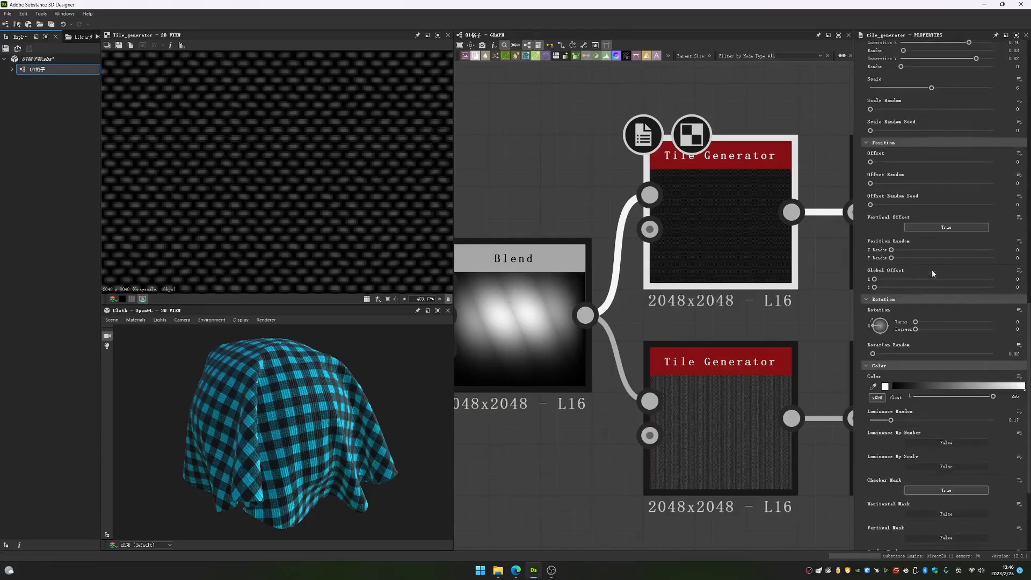
{"action": "scroll", "coordinate": [932, 269], "scroll_direction": "down", "scroll_amount": 6}
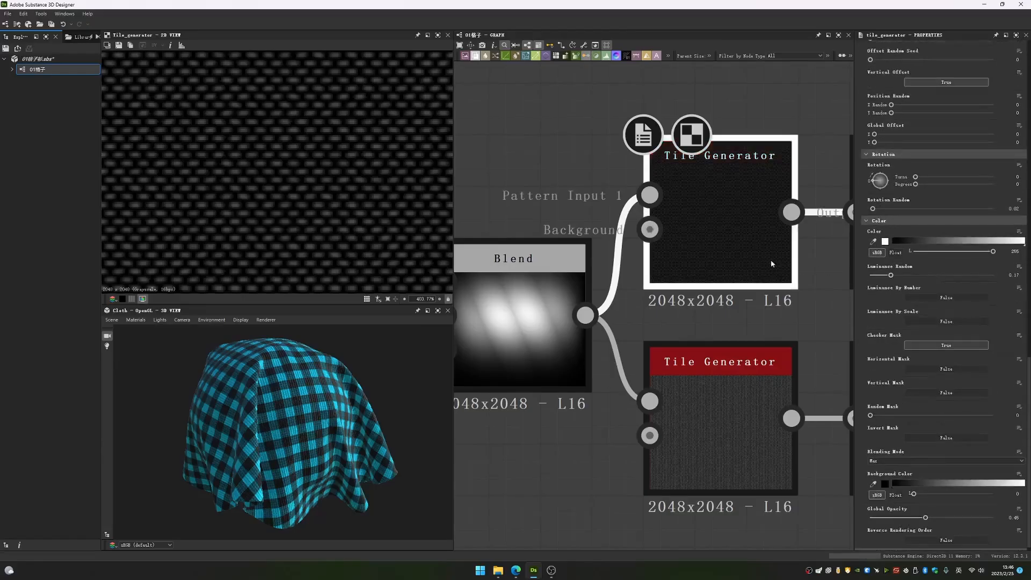
- Set both the X Amount and Y Amount of the upper Tile Generator to 100
{"action": "scroll", "coordinate": [898, 269], "scroll_direction": "up", "scroll_amount": 13}
{"action": "scroll", "coordinate": [898, 269], "scroll_direction": "up", "scroll_amount": 18}
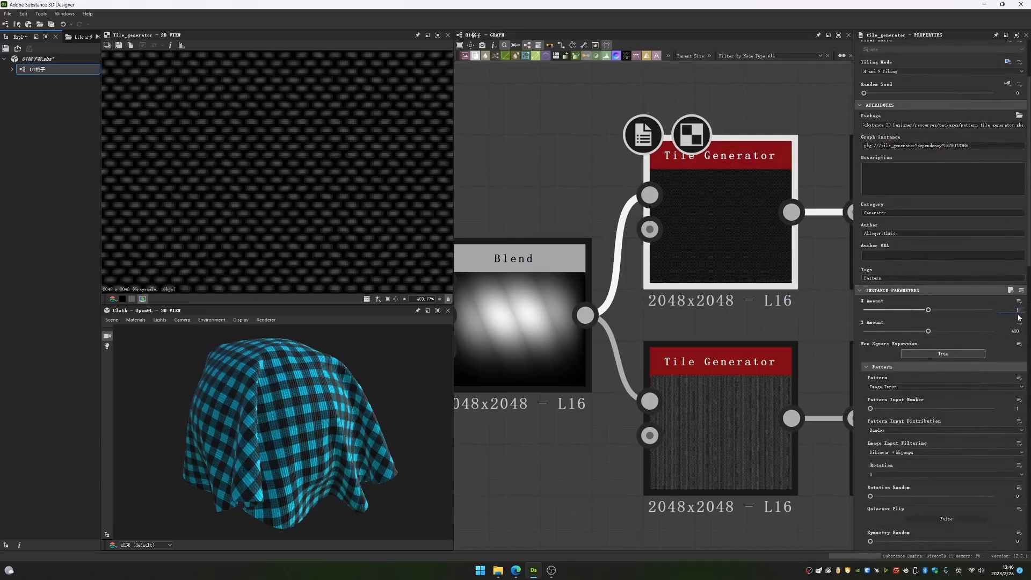
{"action": "key", "text": "Tab"}
{"action": "key", "text": "Return"}
{"action": "scroll", "coordinate": [268, 191], "scroll_direction": "down", "scroll_amount": 6}
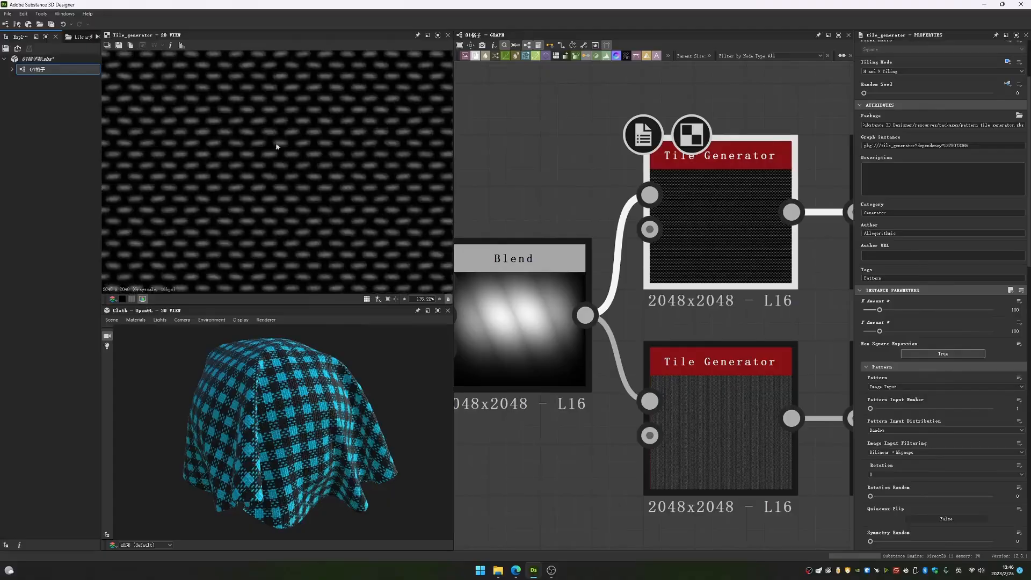
- Try different Interstice Y and Scale values on the upper Tile Generator and undo each change
{"action": "scroll", "coordinate": [933, 349], "scroll_direction": "down", "scroll_amount": 8}
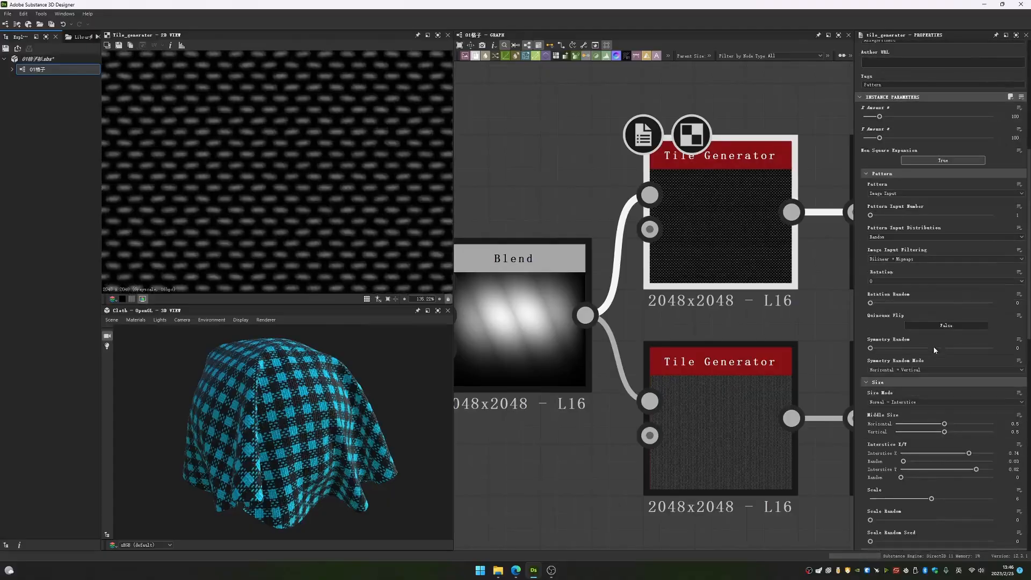
{"action": "left_click_drag", "start_coordinate": [943, 424], "coordinate": [976, 469]}
{"action": "key", "text": "ctrl+z"}
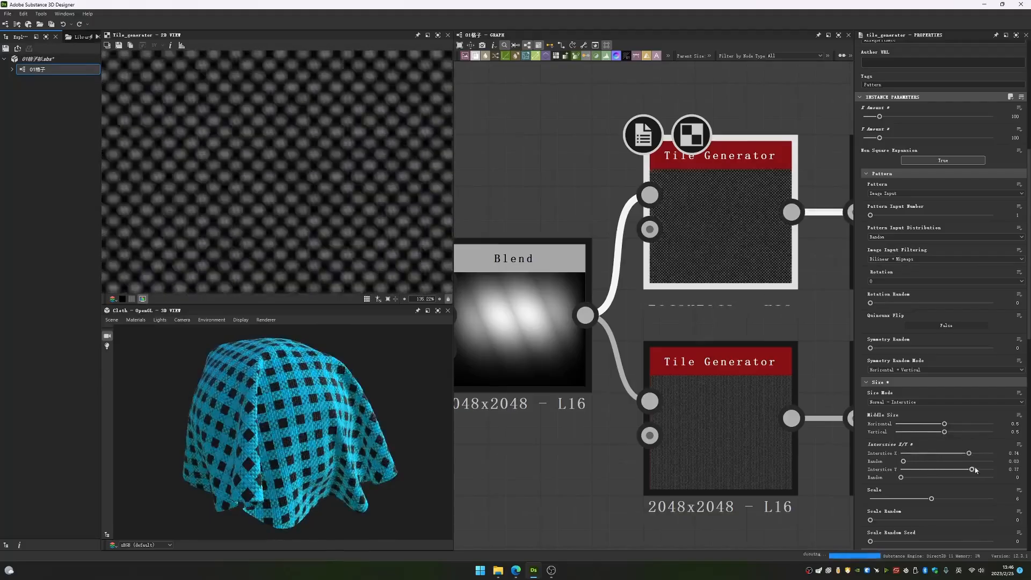
{"action": "scroll", "coordinate": [910, 440], "scroll_direction": "down", "scroll_amount": 3}
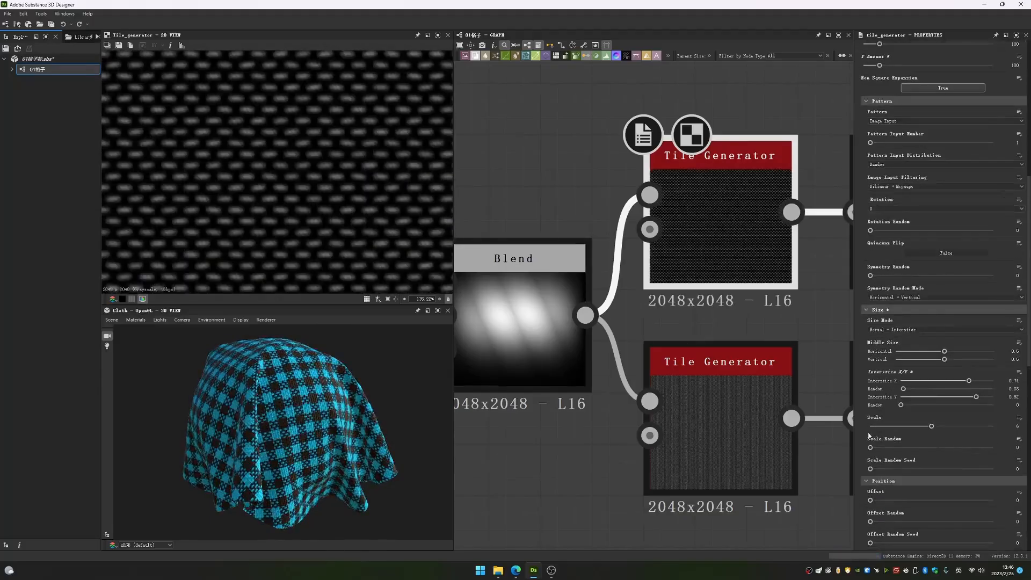
{"action": "left_click_drag", "start_coordinate": [932, 426], "coordinate": [963, 427]}
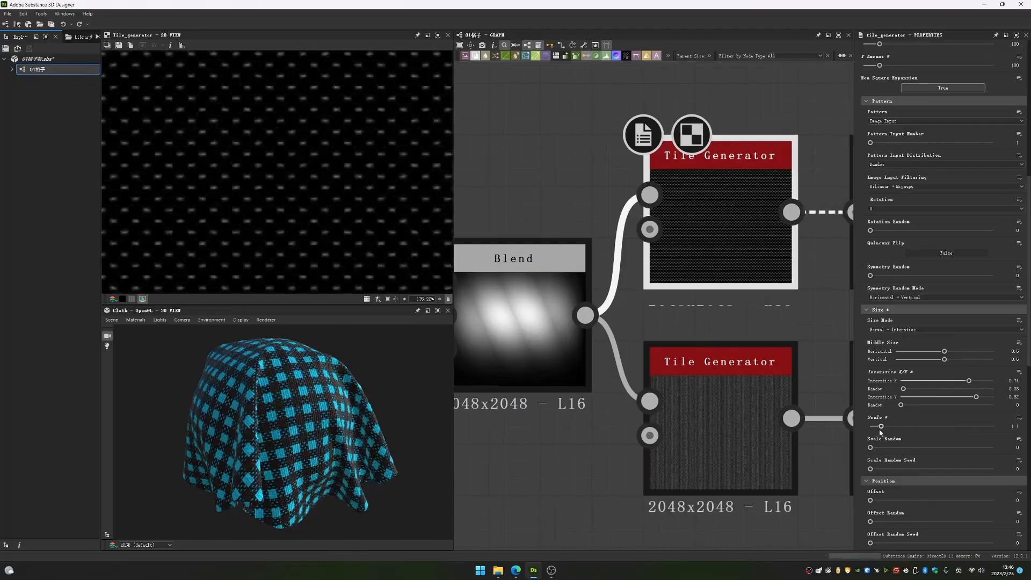
{"action": "key", "text": "ctrl+z"}
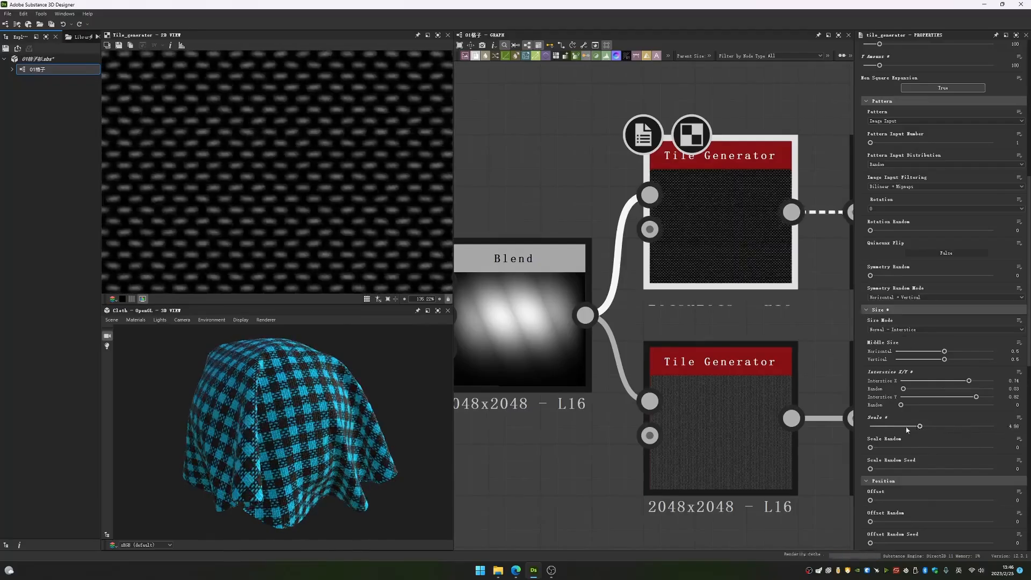
- Try a Luminance Random of 1 on the upper Tile Generator, compare the thread brightness across the tiling, and undo it
{"action": "scroll", "coordinate": [934, 421], "scroll_direction": "down", "scroll_amount": 4}
{"action": "scroll", "coordinate": [932, 419], "scroll_direction": "down", "scroll_amount": 8}
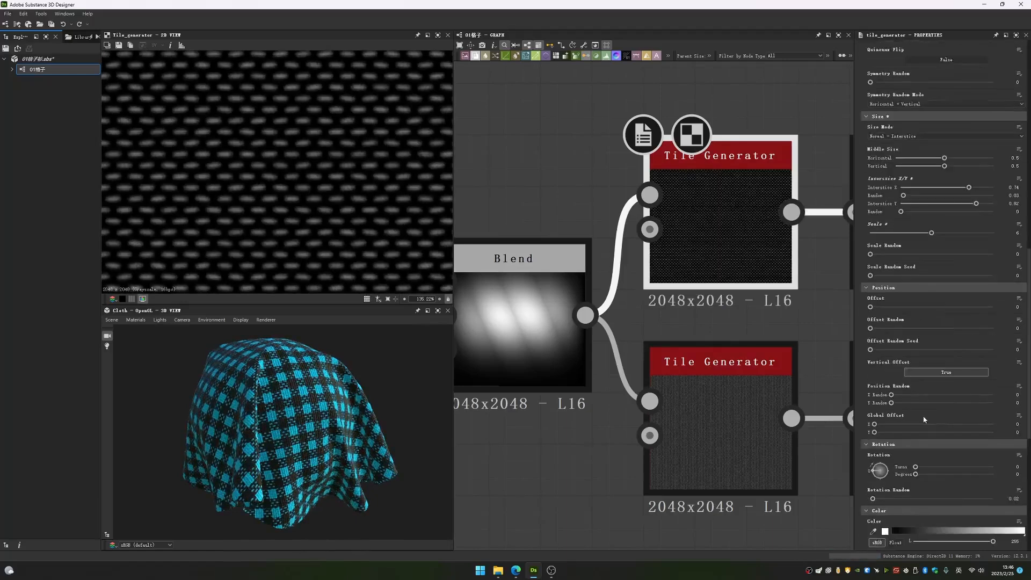
{"action": "scroll", "coordinate": [922, 418], "scroll_direction": "down", "scroll_amount": 1}
{"action": "left_click_drag", "start_coordinate": [890, 444], "coordinate": [999, 445]}
{"action": "scroll", "coordinate": [317, 189], "scroll_direction": "down", "scroll_amount": 5}
{"action": "middle_click_drag", "start_coordinate": [292, 166], "coordinate": [298, 185]}
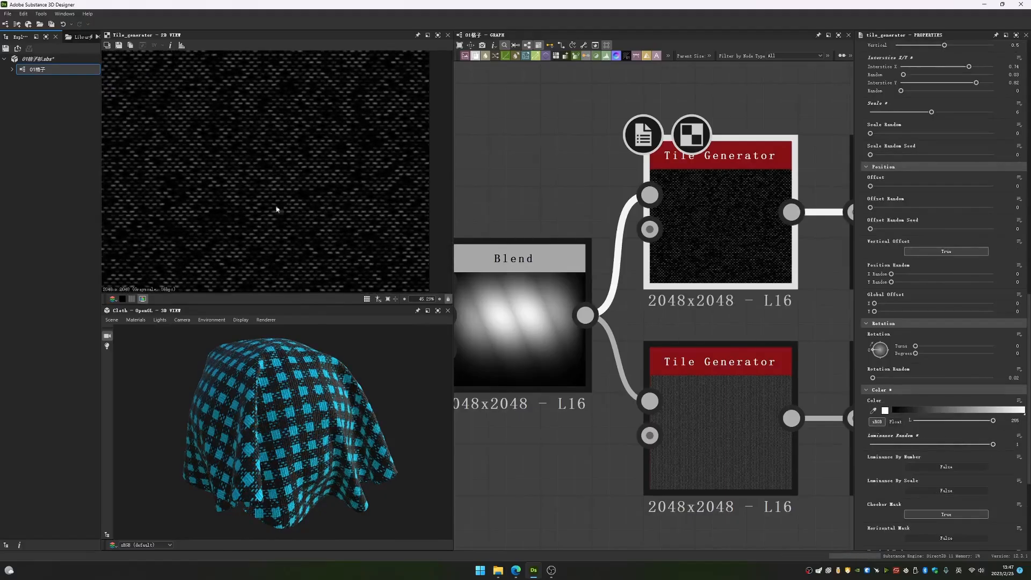
{"action": "key", "text": "ctrl+z"}
{"action": "key", "text": "ctrl+z"}
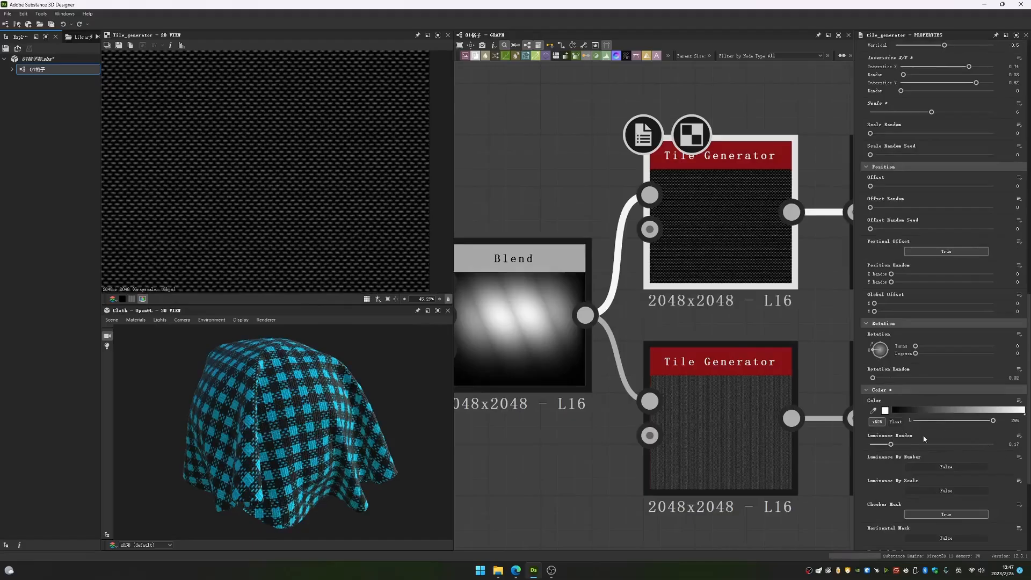
- Turn the upper Tile Generator's Checker Mask off, inspect the tiled threads in the 2D view, and turn it back on
{"action": "scroll", "coordinate": [923, 439], "scroll_direction": "down", "scroll_amount": 1}
{"action": "scroll", "coordinate": [940, 446], "scroll_direction": "down", "scroll_amount": 2}
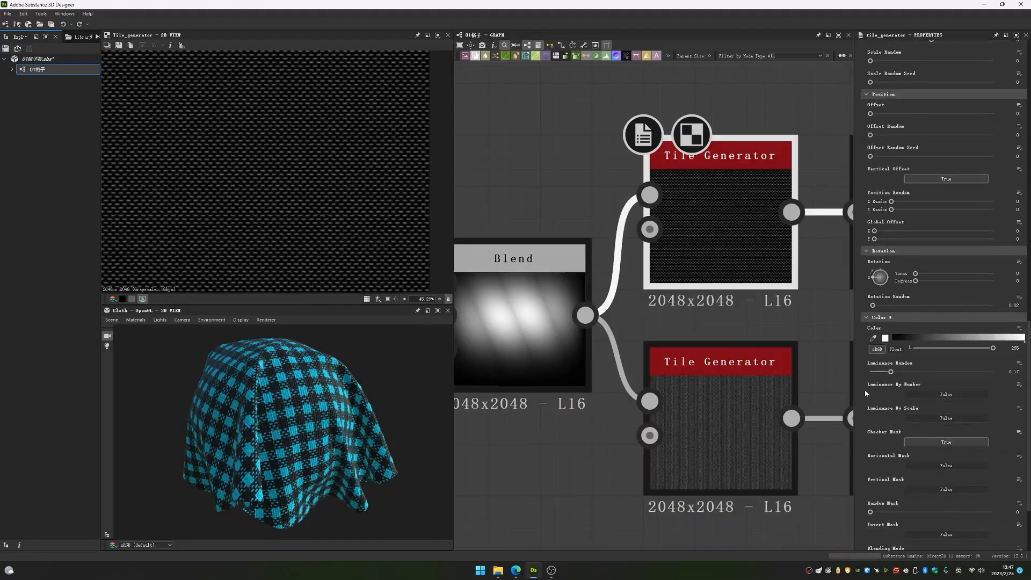
{"action": "scroll", "coordinate": [317, 181], "scroll_direction": "up", "scroll_amount": 6}
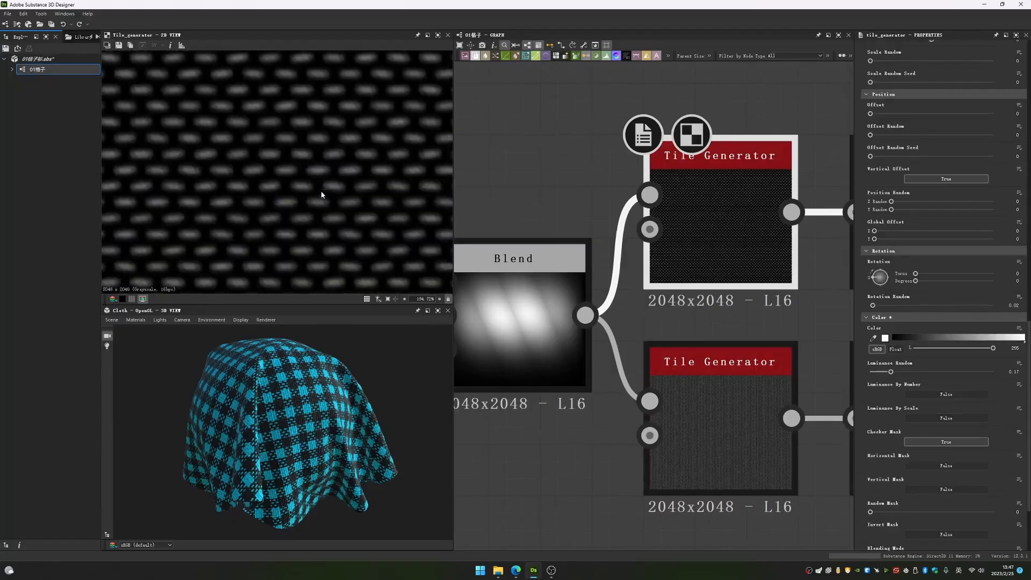
{"action": "left_click", "coordinate": [962, 445]}
{"action": "left_click", "coordinate": [962, 444]}
{"action": "left_click", "coordinate": [961, 445]}
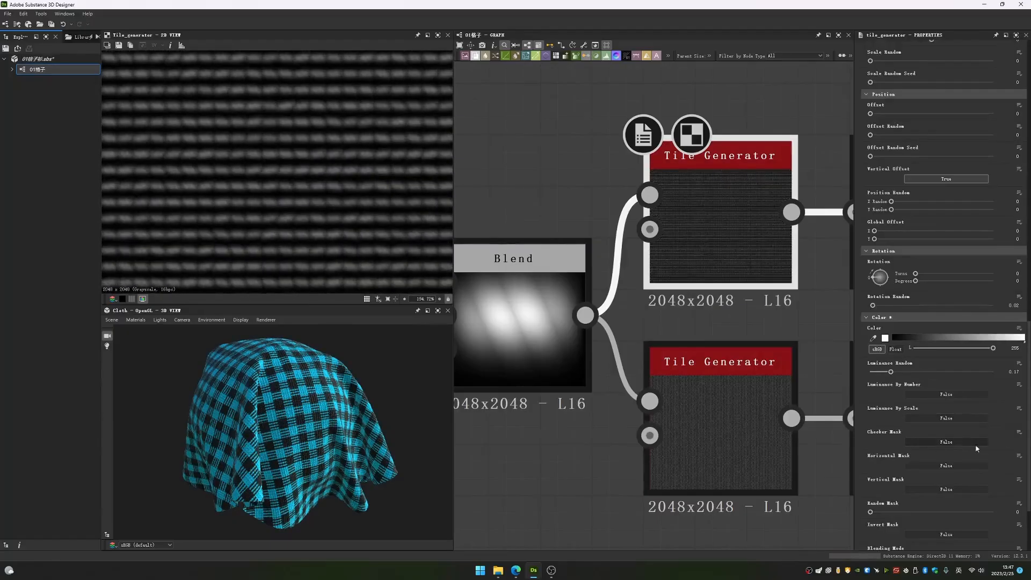
{"action": "scroll", "coordinate": [286, 197], "scroll_direction": "down", "scroll_amount": 4}
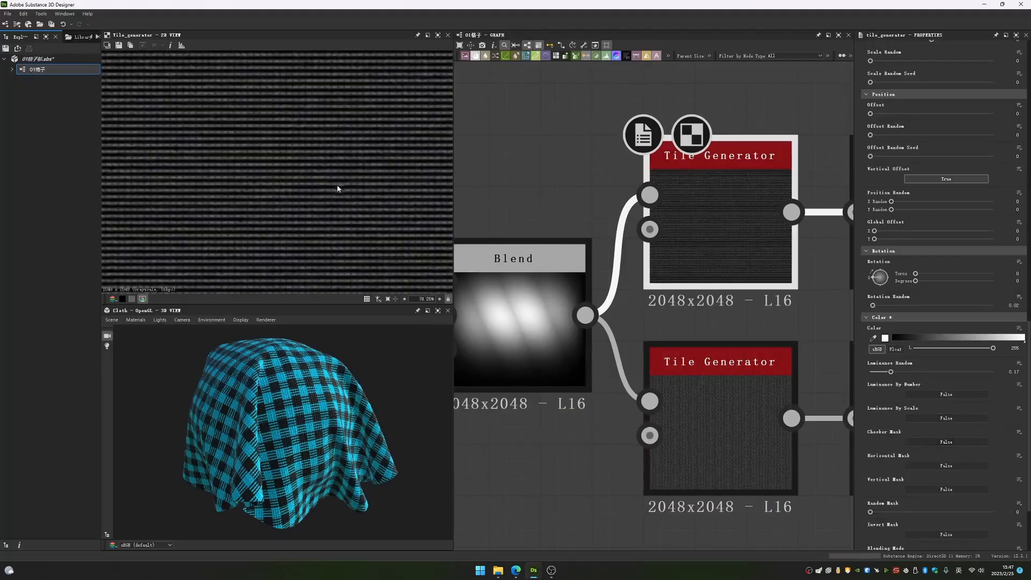
{"action": "scroll", "coordinate": [181, 196], "scroll_direction": "up", "scroll_amount": 3}
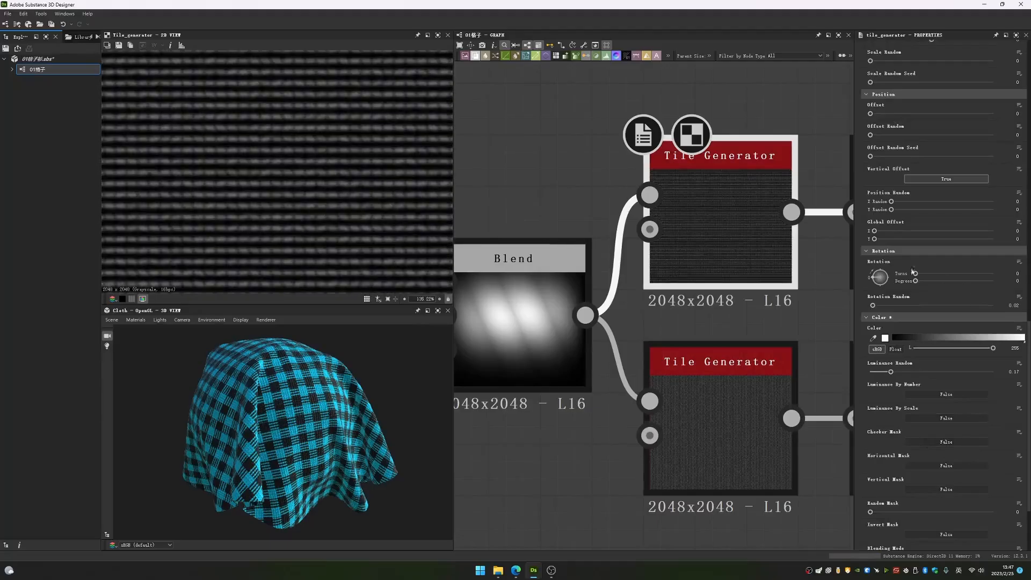
{"action": "left_click", "coordinate": [938, 442]}
{"action": "scroll", "coordinate": [281, 201], "scroll_direction": "up", "scroll_amount": 3}
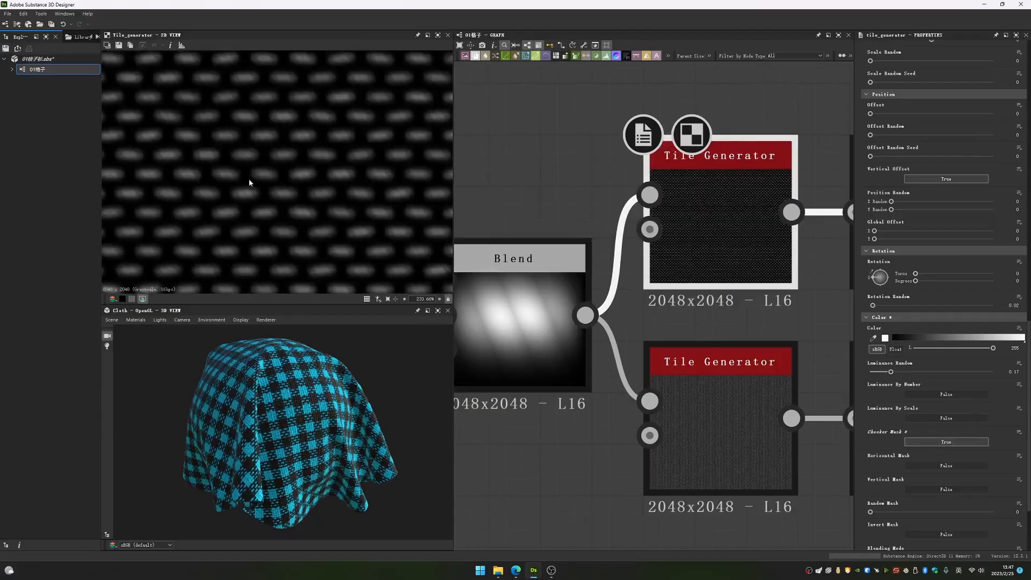
- Compare the upper Tile Generator's thread layout with the Checker 1 node, switching Checker Mask off and on again
{"action": "middle_click_drag", "start_coordinate": [542, 300], "coordinate": [803, 315]}
{"action": "scroll", "coordinate": [634, 297], "scroll_direction": "down", "scroll_amount": 7}
{"action": "middle_click_drag", "start_coordinate": [707, 158], "coordinate": [609, 254]}
{"action": "scroll", "coordinate": [609, 257], "scroll_direction": "up", "scroll_amount": 3}
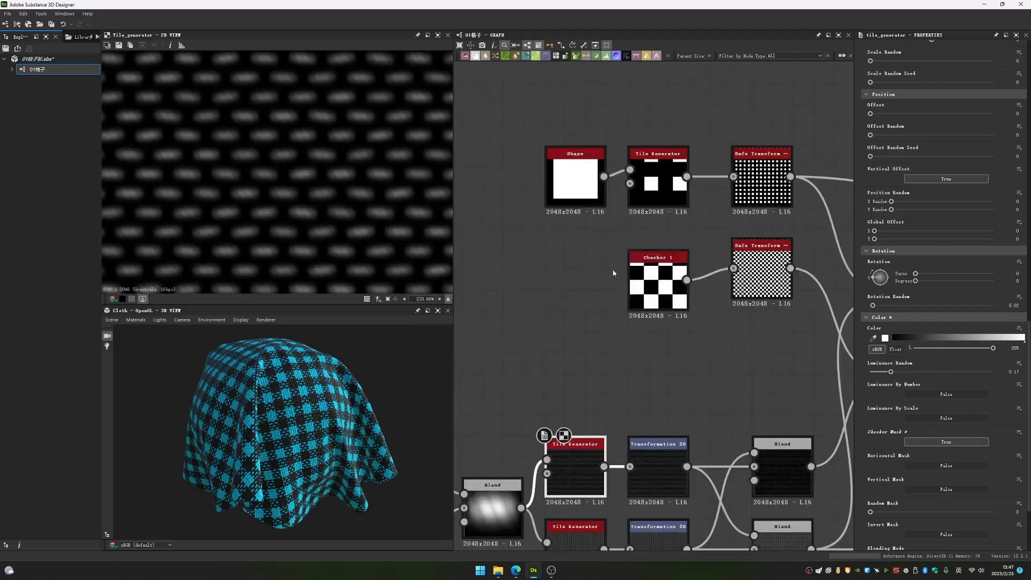
{"action": "scroll", "coordinate": [265, 220], "scroll_direction": "up", "scroll_amount": 4}
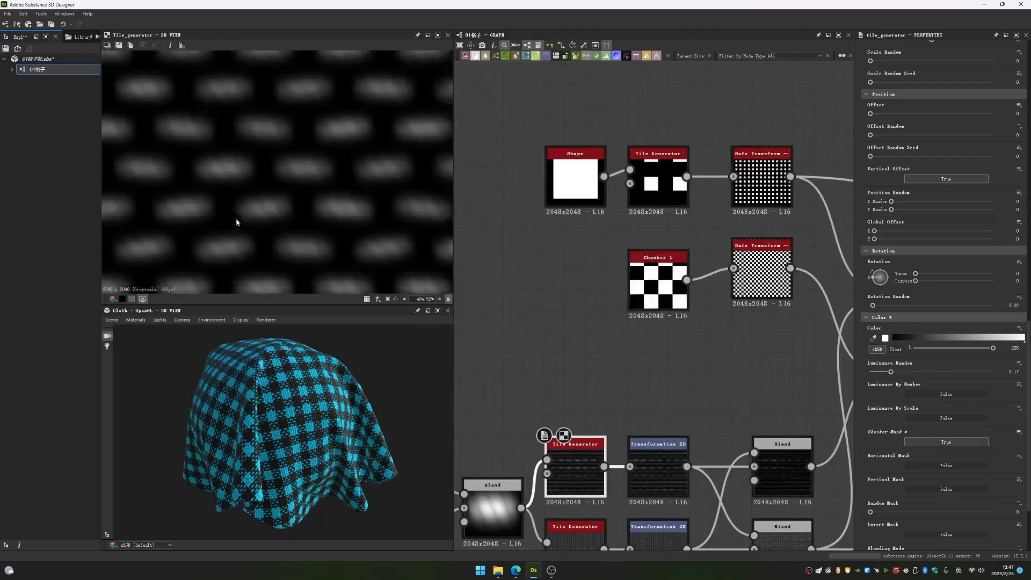
{"action": "left_click", "coordinate": [945, 441]}
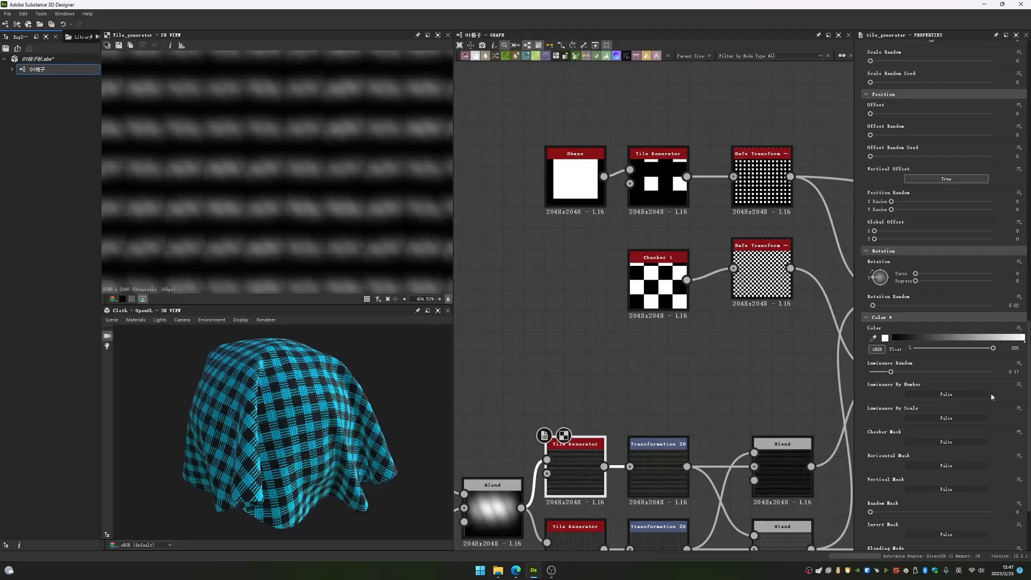
{"action": "left_click", "coordinate": [946, 441]}
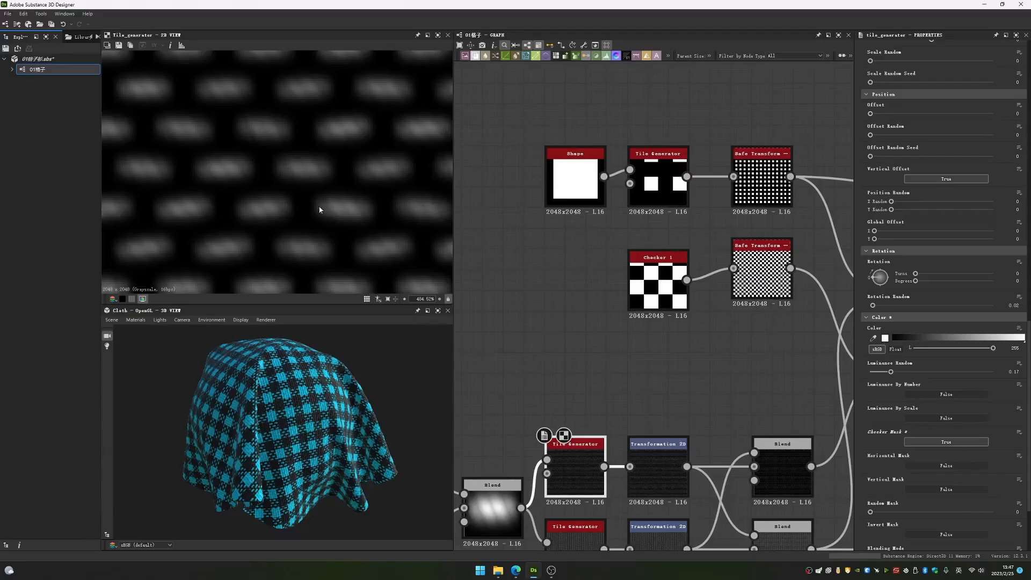
{"action": "scroll", "coordinate": [278, 170], "scroll_direction": "down", "scroll_amount": 4}
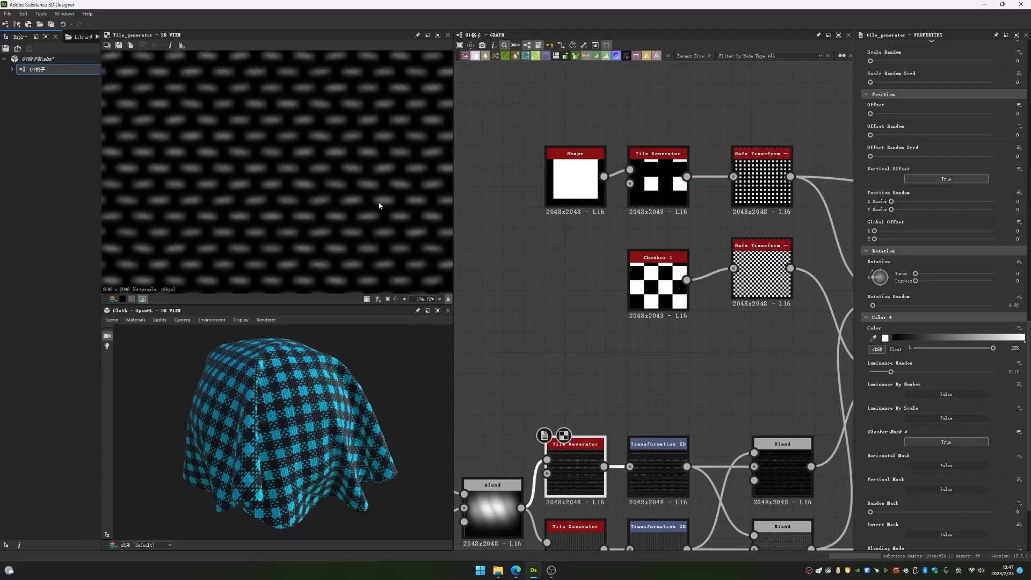
{"action": "scroll", "coordinate": [299, 179], "scroll_direction": "up", "scroll_amount": 3}
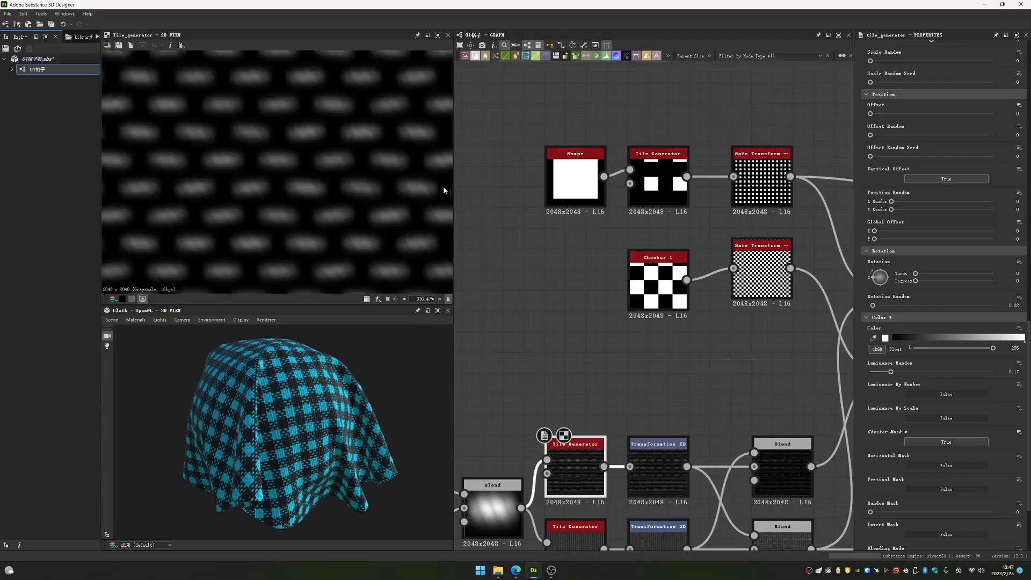
{"action": "scroll", "coordinate": [301, 188], "scroll_direction": "down", "scroll_amount": 3}
{"action": "scroll", "coordinate": [232, 165], "scroll_direction": "up", "scroll_amount": 2}
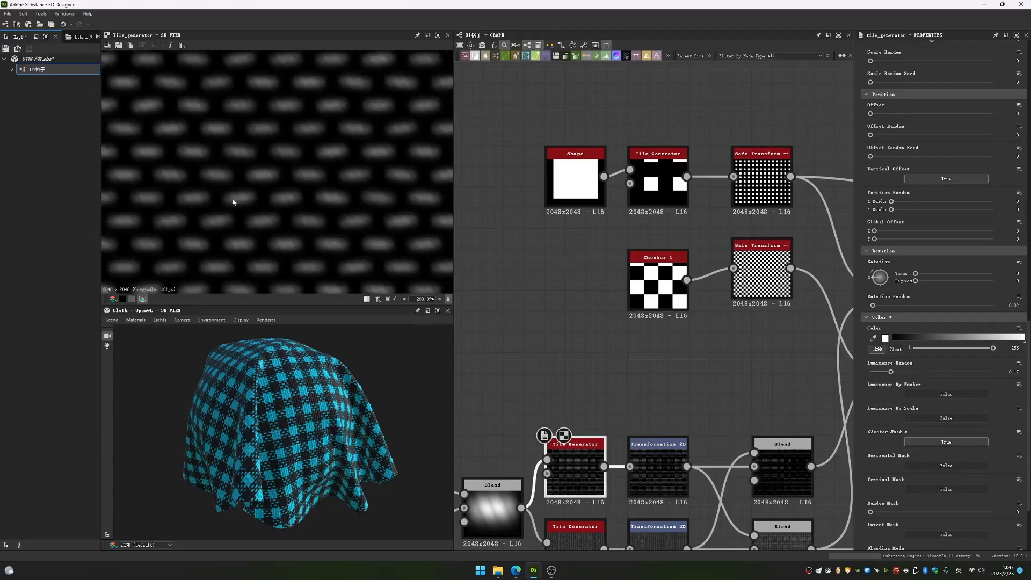
- Try a Global Opacity of 1 on the upper Tile Generator, inspect the cloth's relief up close, and undo it
{"action": "scroll", "coordinate": [913, 368], "scroll_direction": "down", "scroll_amount": 3}
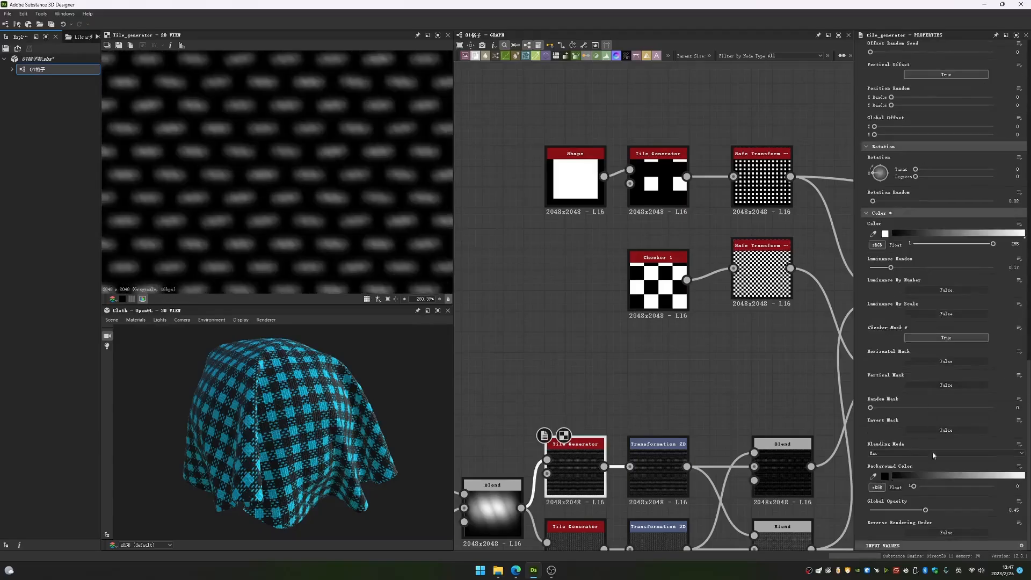
{"action": "left_click_drag", "start_coordinate": [925, 510], "coordinate": [996, 510]}
{"action": "middle_click_drag", "start_coordinate": [671, 494], "coordinate": [628, 399]}
{"action": "left_click_drag", "start_coordinate": [925, 510], "coordinate": [998, 513]}
{"action": "scroll", "coordinate": [300, 426], "scroll_direction": "up", "scroll_amount": 6}
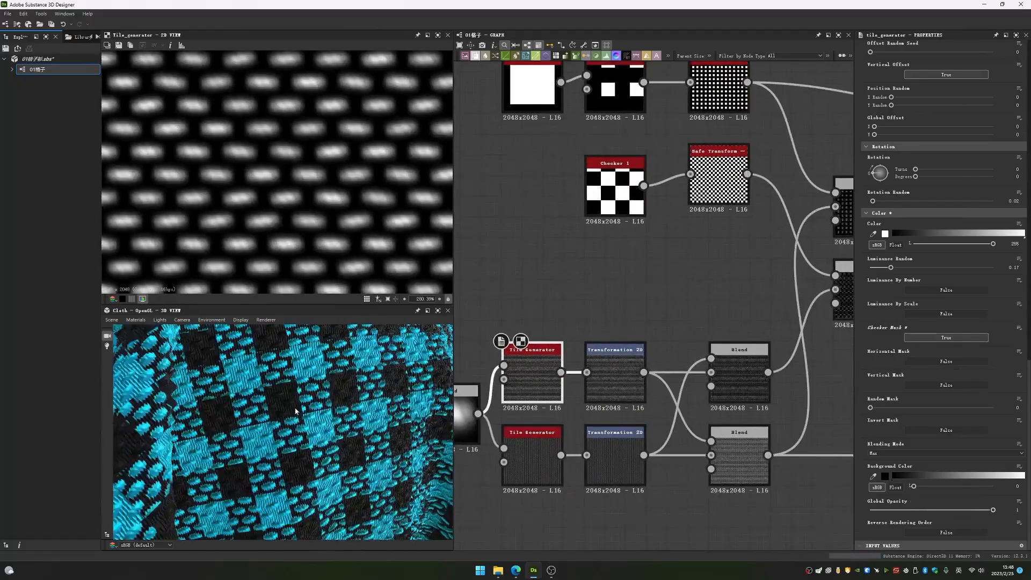
{"action": "scroll", "coordinate": [301, 427], "scroll_direction": "down", "scroll_amount": 6}
{"action": "scroll", "coordinate": [321, 432], "scroll_direction": "up", "scroll_amount": 6}
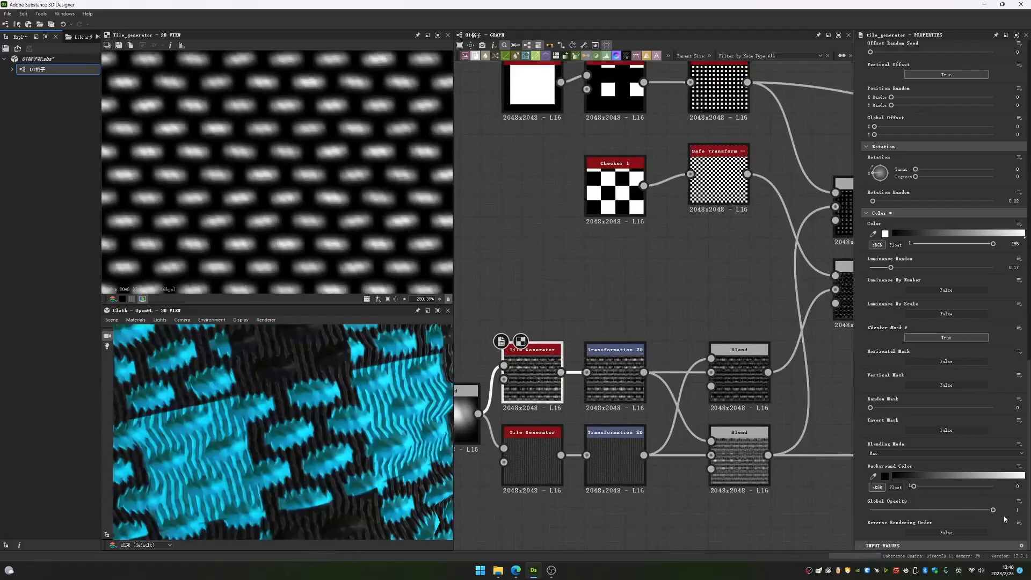
{"action": "key", "text": "ctrl+z"}
{"action": "scroll", "coordinate": [316, 456], "scroll_direction": "down", "scroll_amount": 5}
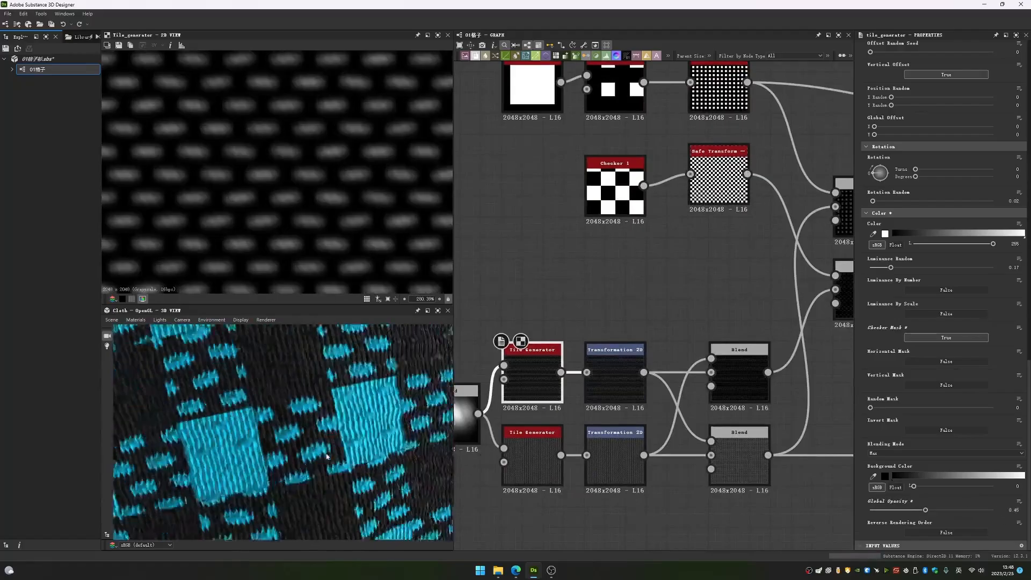
{"action": "scroll", "coordinate": [315, 243], "scroll_direction": "down", "scroll_amount": 4}
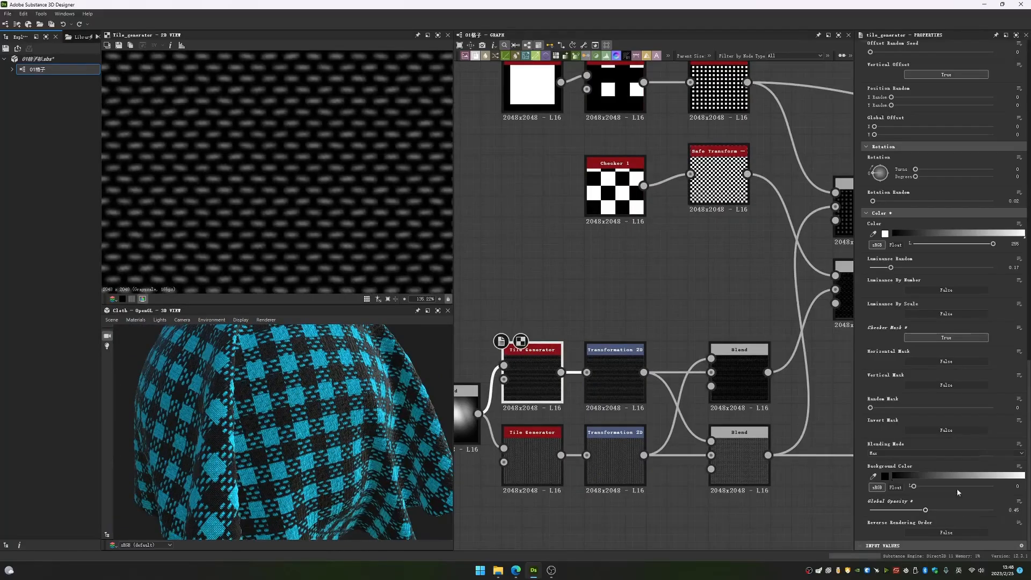
- Review the upper Tile Generator's parameters and undo its X Amount and Y Amount changes
{"action": "scroll", "coordinate": [955, 489], "scroll_direction": "up", "scroll_amount": 15}
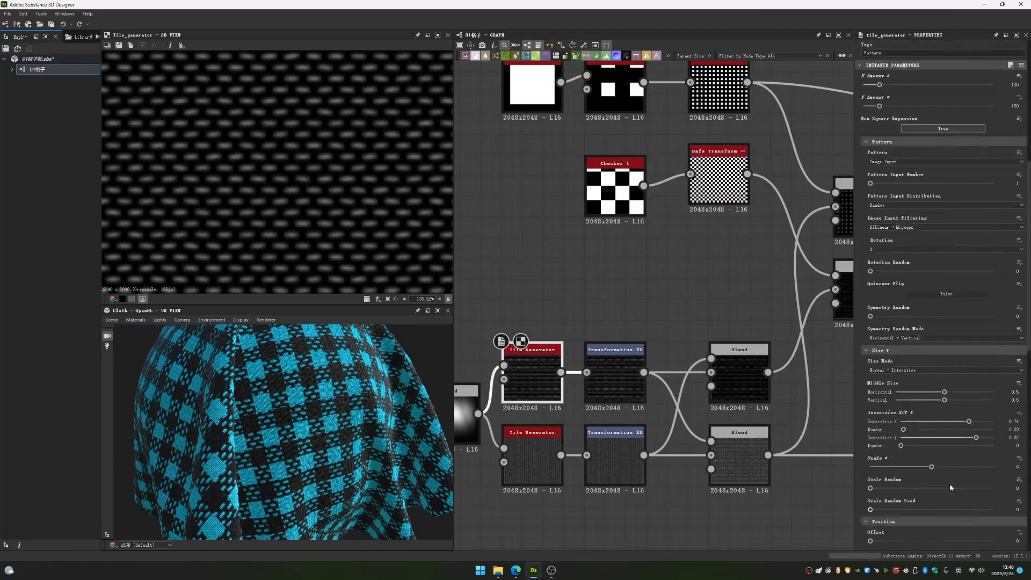
{"action": "scroll", "coordinate": [948, 481], "scroll_direction": "up", "scroll_amount": 3}
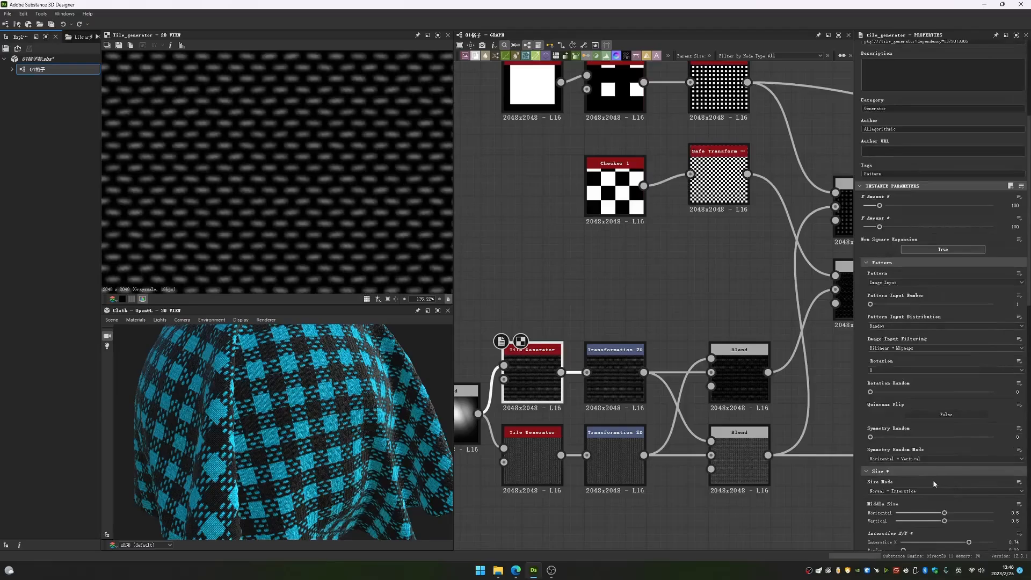
{"action": "scroll", "coordinate": [933, 484], "scroll_direction": "down", "scroll_amount": 12}
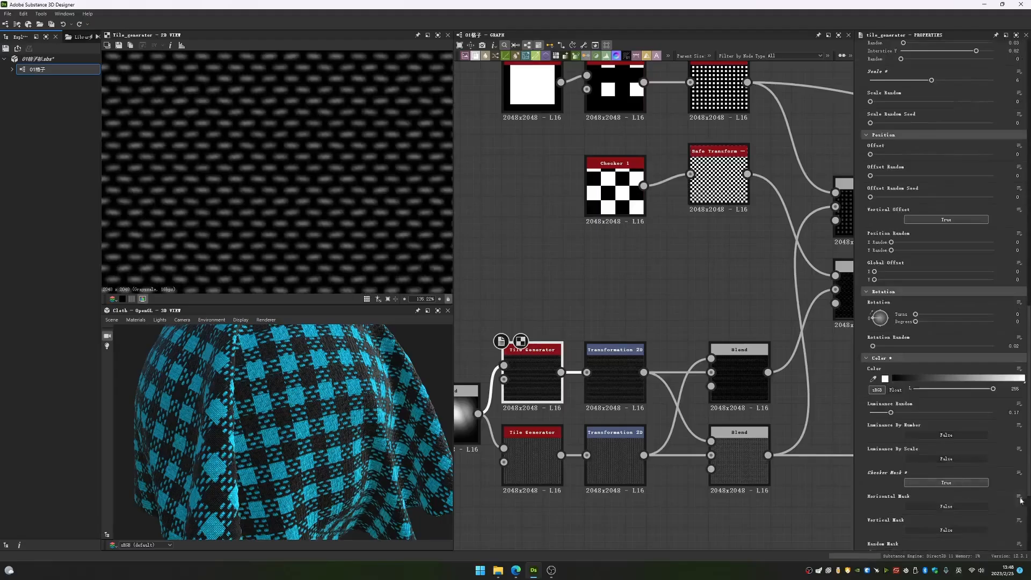
{"action": "middle_click_drag", "start_coordinate": [598, 309], "coordinate": [740, 355]}
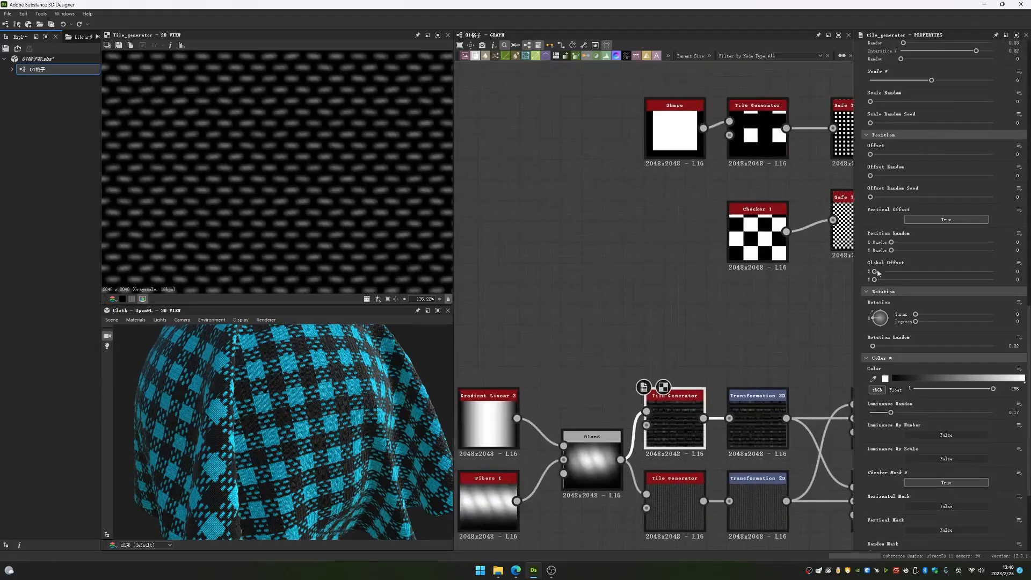
{"action": "key", "text": "ctrl+z"}
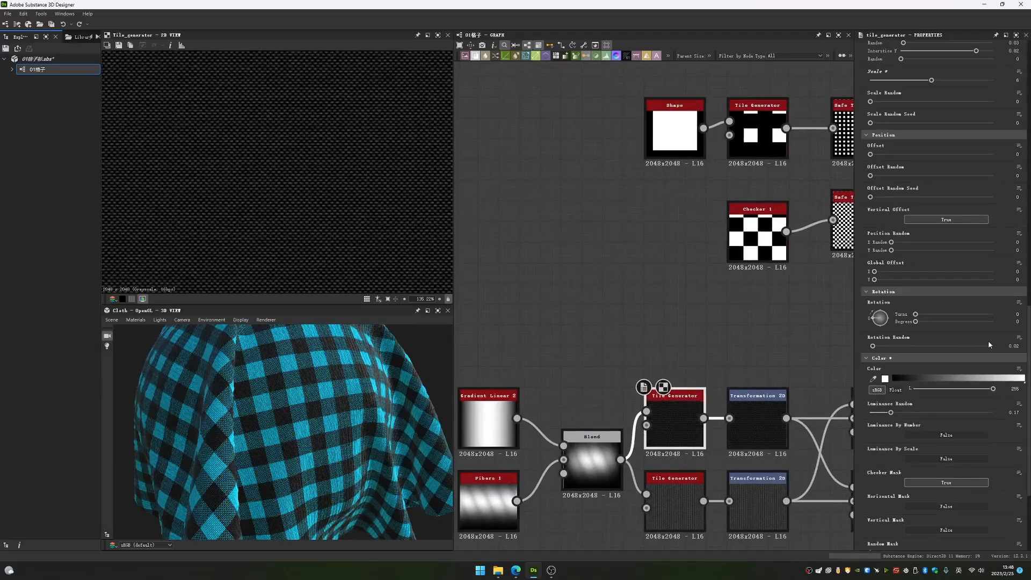
{"action": "scroll", "coordinate": [988, 340], "scroll_direction": "up", "scroll_amount": 10}
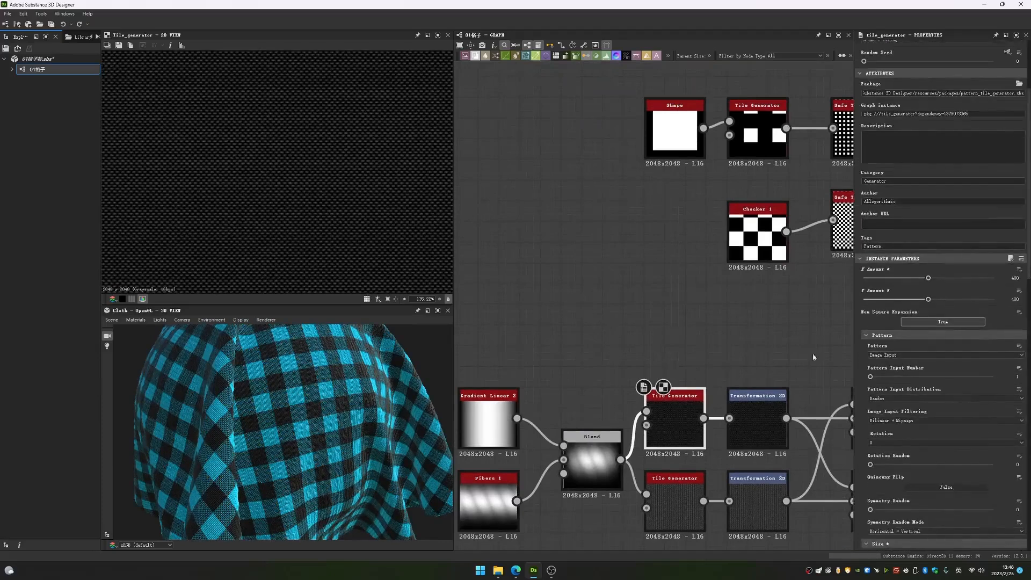
- Select the lower Tile Generator and set its Rotation to 0.25 turns, or 90 degrees
{"action": "middle_click_drag", "start_coordinate": [812, 357], "coordinate": [809, 279]}
{"action": "left_click", "coordinate": [672, 424]}
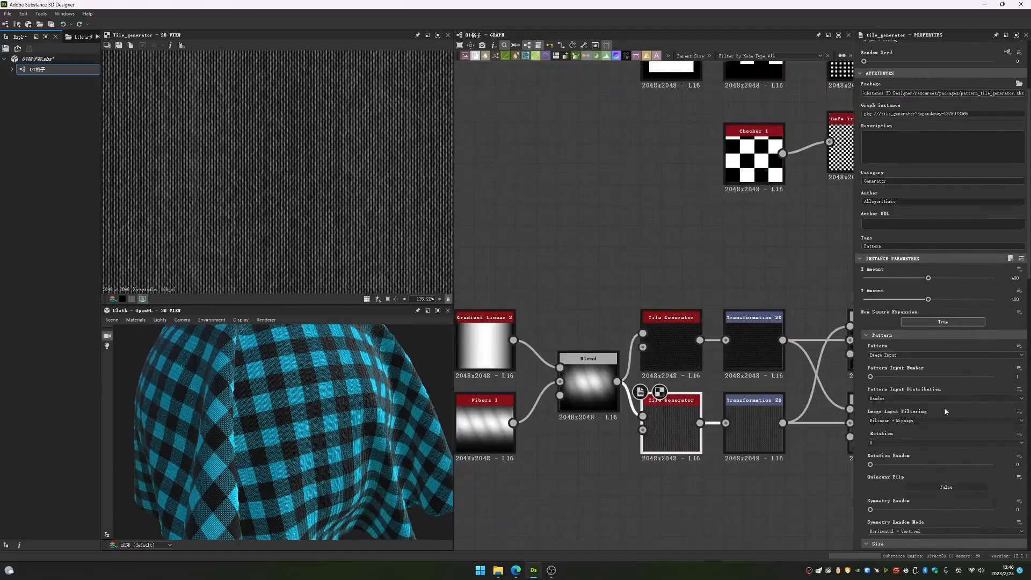
{"action": "scroll", "coordinate": [916, 338], "scroll_direction": "down", "scroll_amount": 10}
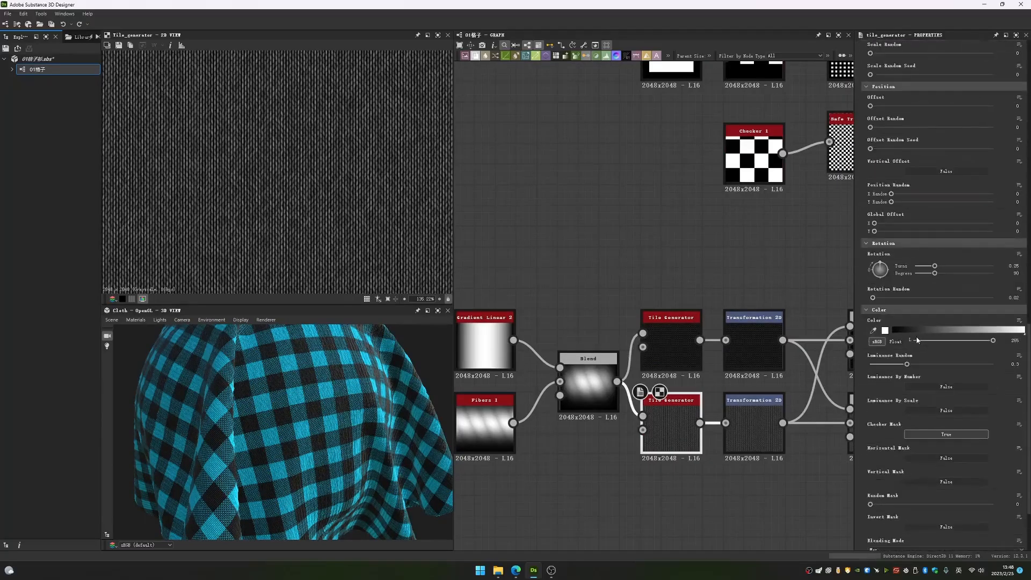
{"action": "scroll", "coordinate": [915, 339], "scroll_direction": "up", "scroll_amount": 3}
{"action": "left_click_drag", "start_coordinate": [877, 338], "coordinate": [880, 304]}
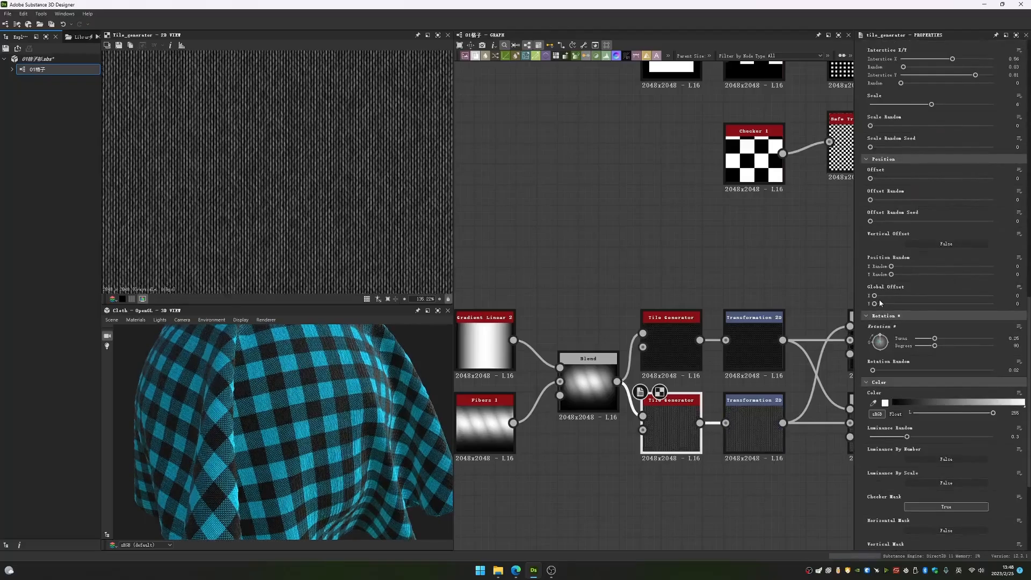
- Inspect the lower Tile Generator's threads up close, and preview the output of each Transformation 2D node
{"action": "scroll", "coordinate": [302, 159], "scroll_direction": "up", "scroll_amount": 8}
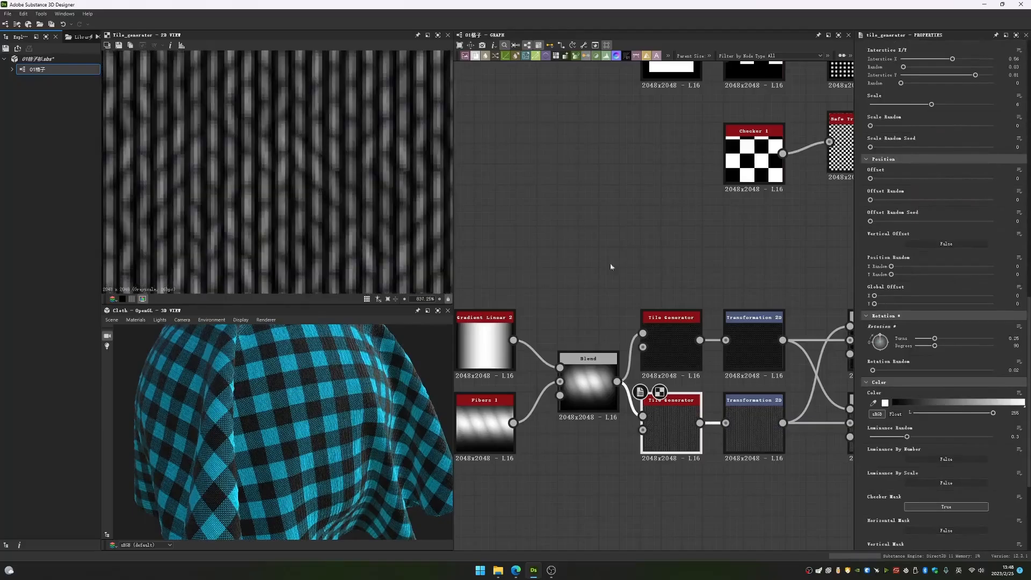
{"action": "left_click_drag", "start_coordinate": [879, 339], "coordinate": [867, 290]}
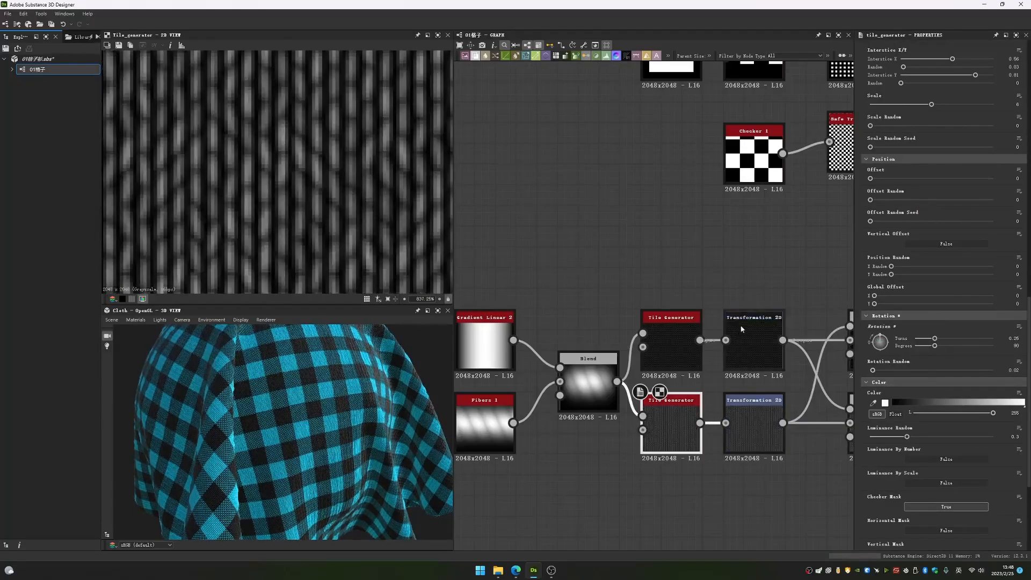
{"action": "double_click", "coordinate": [762, 339]}
{"action": "middle_click_drag", "start_coordinate": [762, 340], "coordinate": [661, 311]}
{"action": "double_click", "coordinate": [648, 404]}
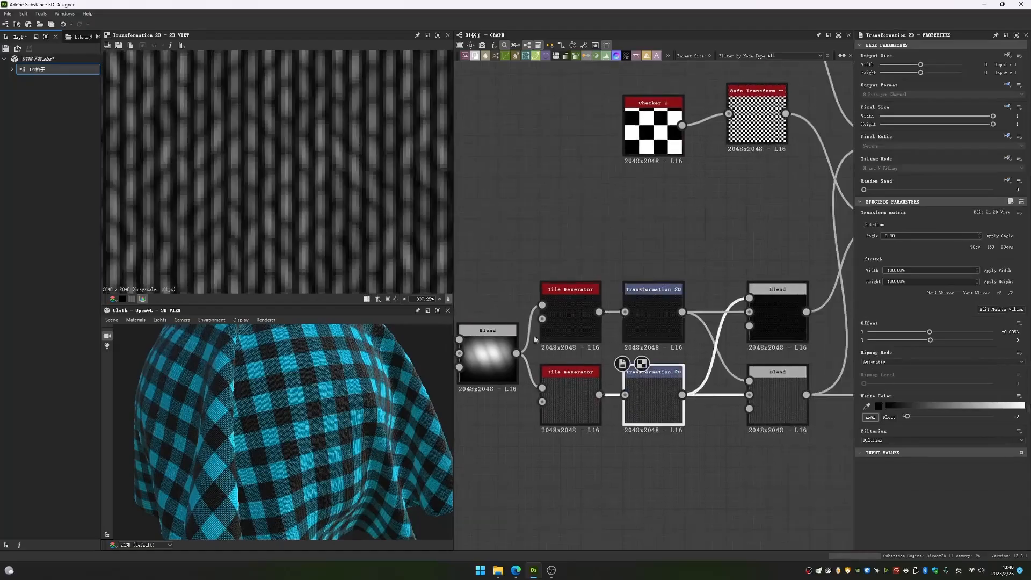
{"action": "double_click", "coordinate": [670, 324]}
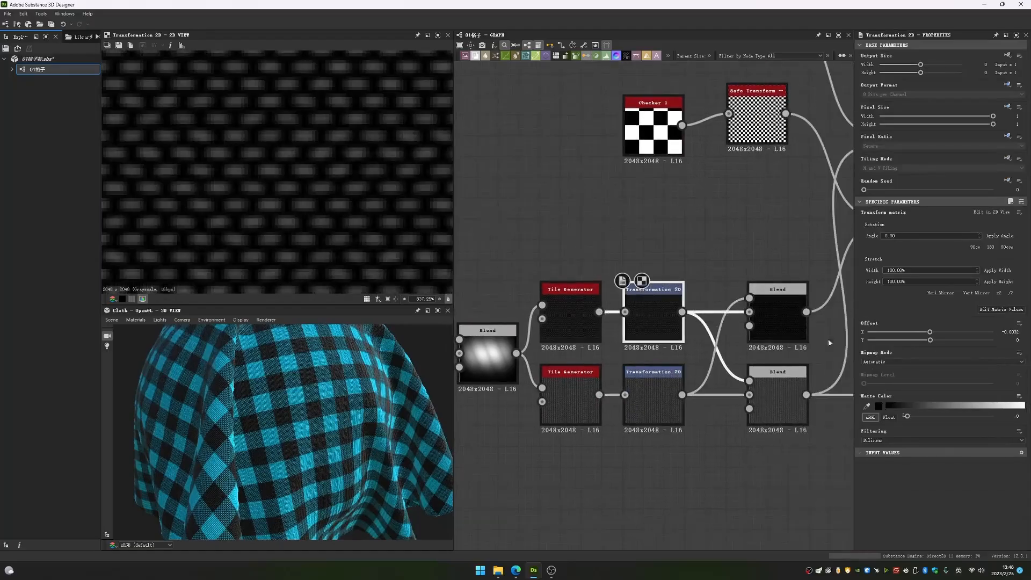
{"action": "scroll", "coordinate": [371, 241], "scroll_direction": "down", "scroll_amount": 8}
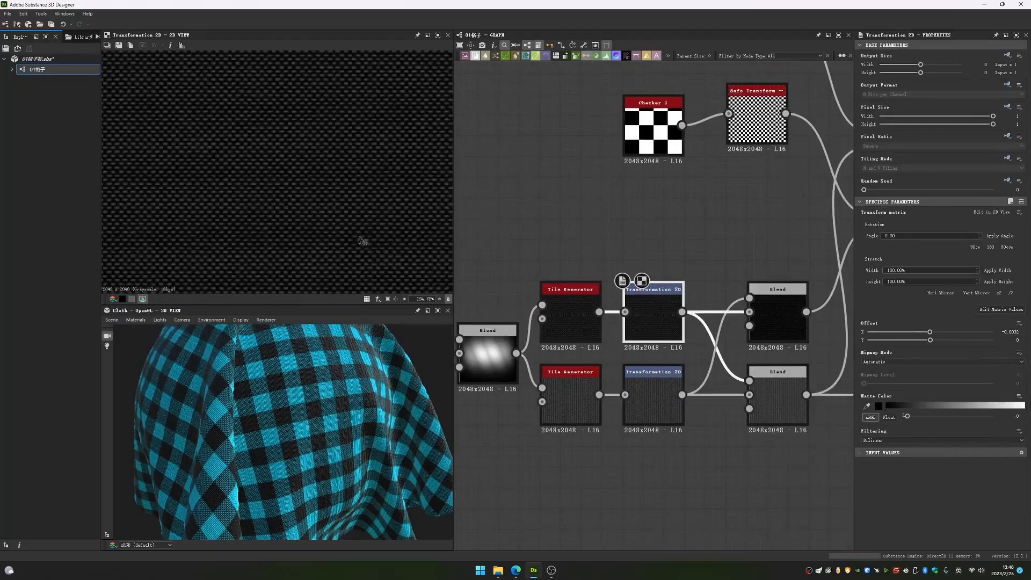
- Compare the lower Transformation 2D node's vertical threads with the upper one's horizontal threads at close range
{"action": "left_click", "coordinate": [634, 390]}
{"action": "double_click", "coordinate": [634, 391]}
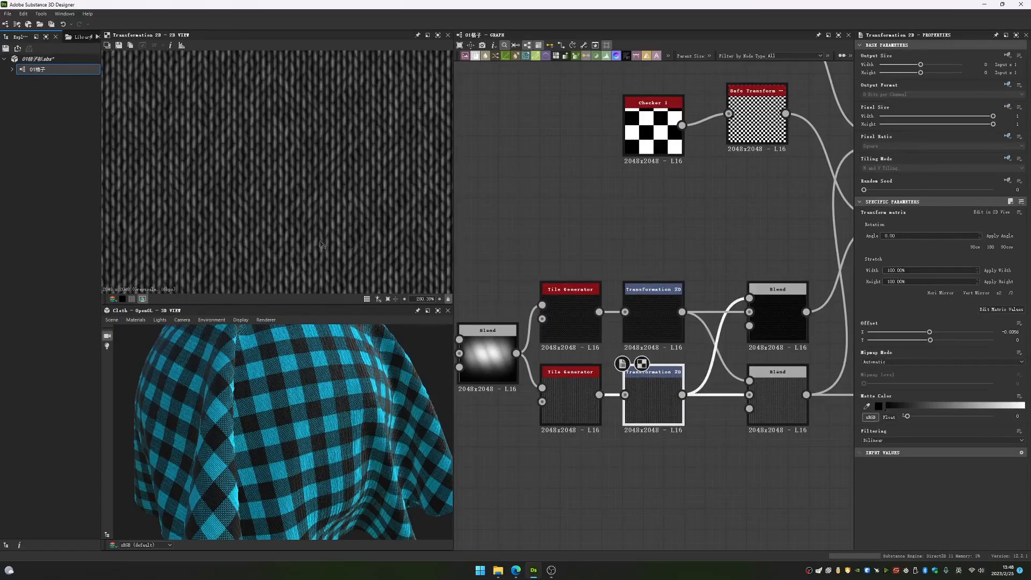
{"action": "scroll", "coordinate": [614, 315], "scroll_direction": "up", "scroll_amount": 3}
{"action": "double_click", "coordinate": [675, 298]}
{"action": "scroll", "coordinate": [330, 229], "scroll_direction": "up", "scroll_amount": 3}
{"action": "scroll", "coordinate": [330, 230], "scroll_direction": "up", "scroll_amount": 5}
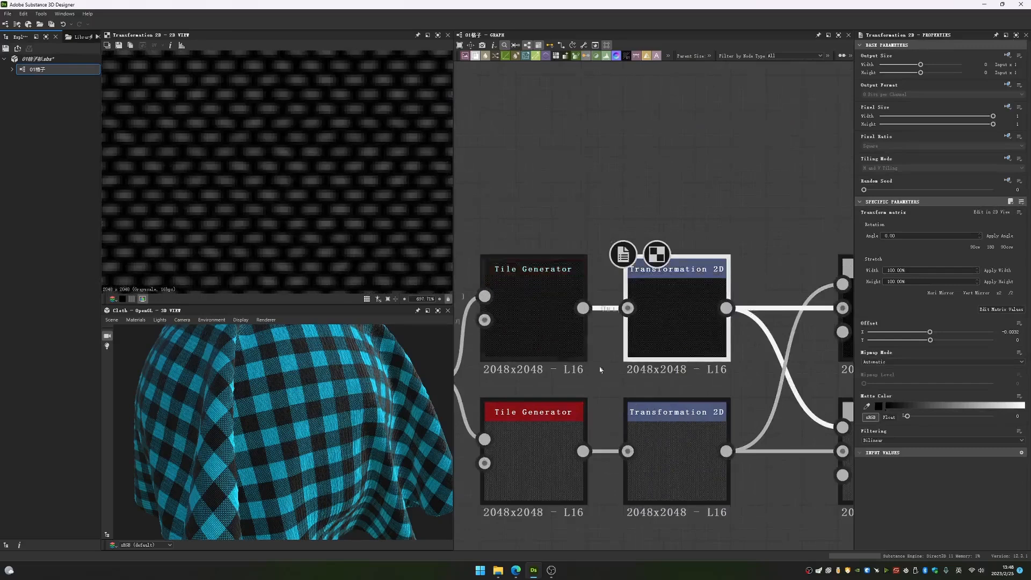
{"action": "double_click", "coordinate": [645, 423]}
- Compare the outputs of the two Blend nodes that combine the threads, and check the lower one's Blending Mode
{"action": "middle_click_drag", "start_coordinate": [779, 375], "coordinate": [577, 367]}
{"action": "scroll", "coordinate": [714, 339], "scroll_direction": "down", "scroll_amount": 5}
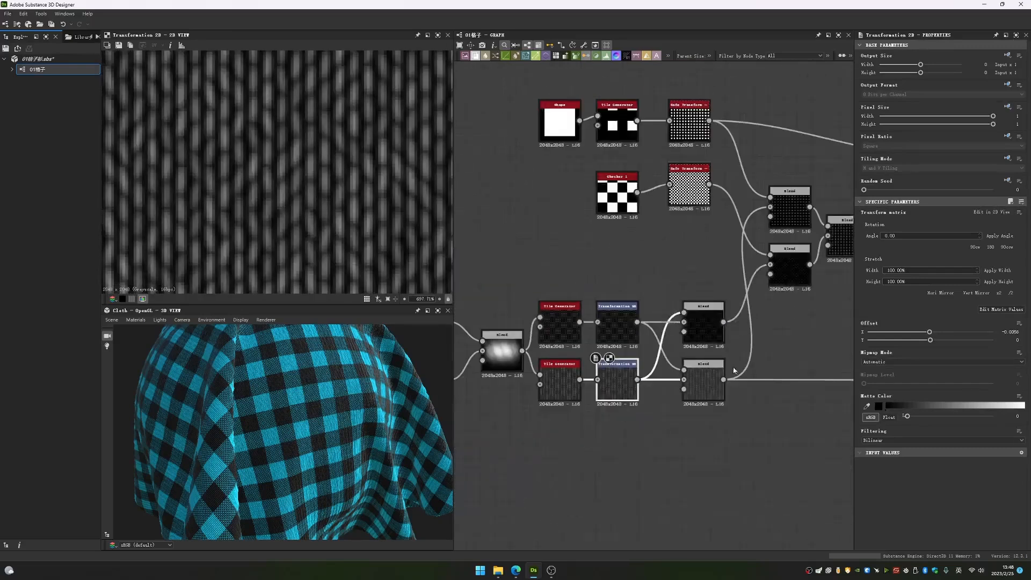
{"action": "middle_click_drag", "start_coordinate": [735, 371], "coordinate": [707, 385]}
{"action": "double_click", "coordinate": [684, 393]}
{"action": "scroll", "coordinate": [355, 238], "scroll_direction": "up", "scroll_amount": 3}
{"action": "scroll", "coordinate": [707, 377], "scroll_direction": "up", "scroll_amount": 3}
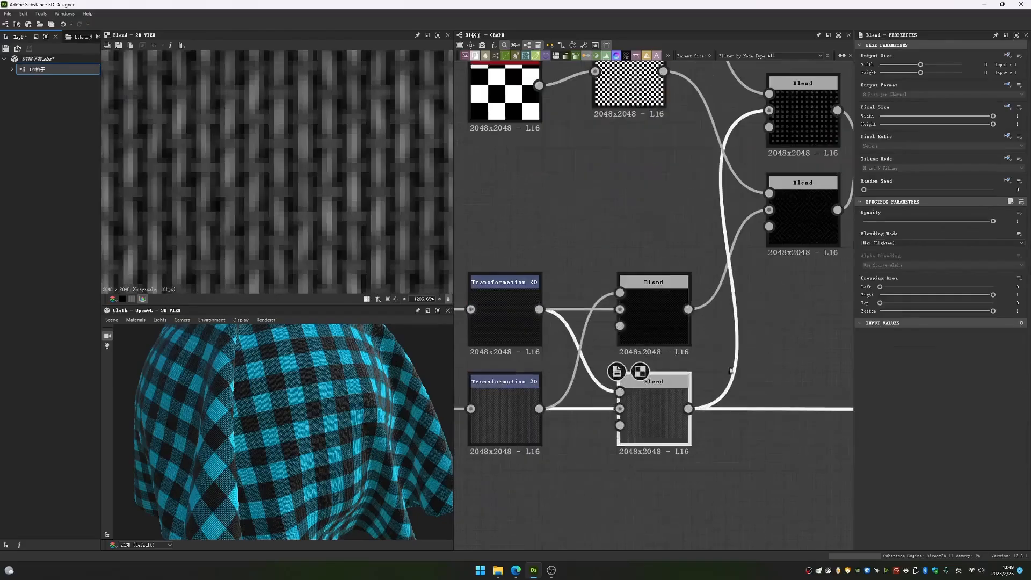
{"action": "double_click", "coordinate": [679, 317]}
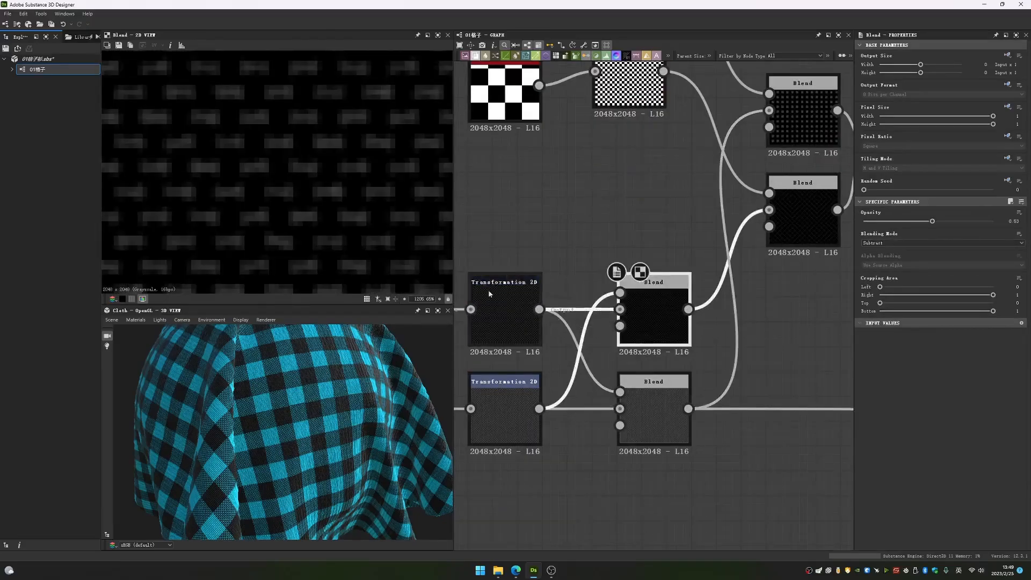
{"action": "double_click", "coordinate": [668, 397]}
{"action": "middle_click_drag", "start_coordinate": [675, 368], "coordinate": [674, 308]}
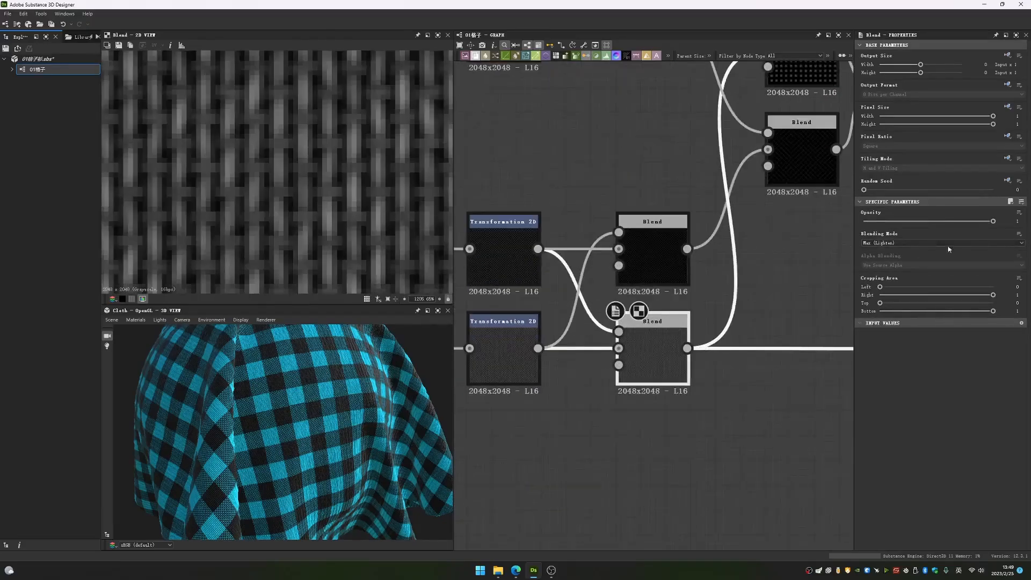
- Add a Gradient Axial Reflected node in the empty area below the thread nodes
{"action": "scroll", "coordinate": [745, 322], "scroll_direction": "down", "scroll_amount": 3}
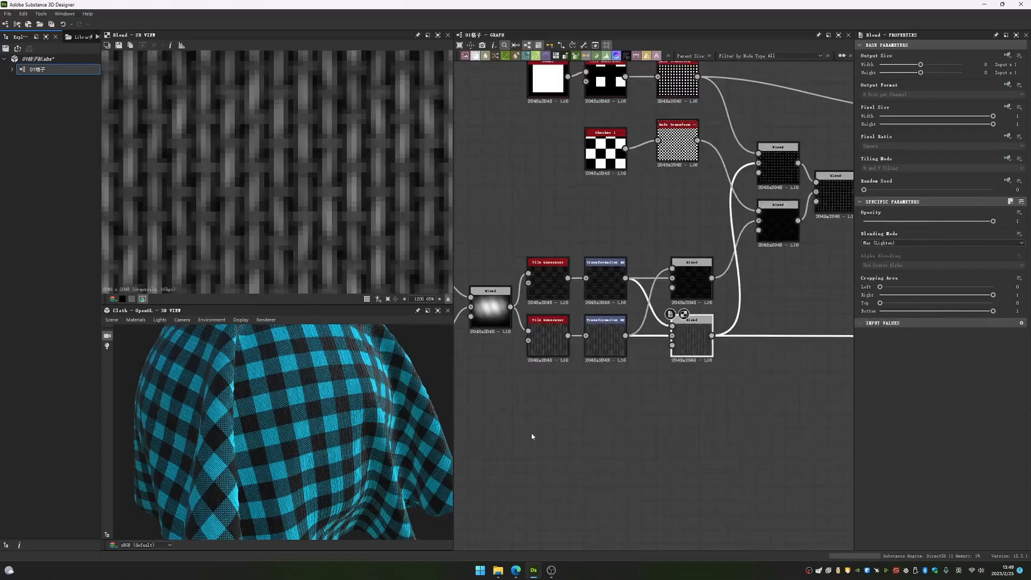
{"action": "left_click", "coordinate": [594, 409]}
{"action": "key", "text": "space"}
{"action": "type", "text": "gra"}
{"action": "left_click", "coordinate": [636, 368]}
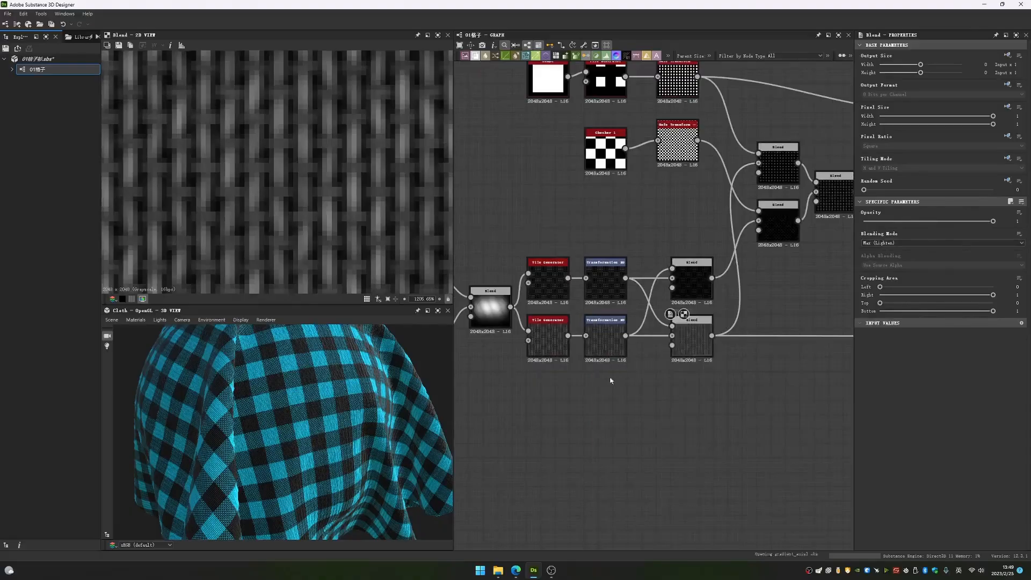
{"action": "key", "text": "space"}
{"action": "type", "text": "g"}
{"action": "left_click", "coordinate": [652, 412]}
- Add a Shape node with the Paraboloid pattern and place it below the Gradient Axial Reflected node
{"action": "key", "text": "space"}
{"action": "type", "text": "shape"}
{"action": "key", "text": "Return"}
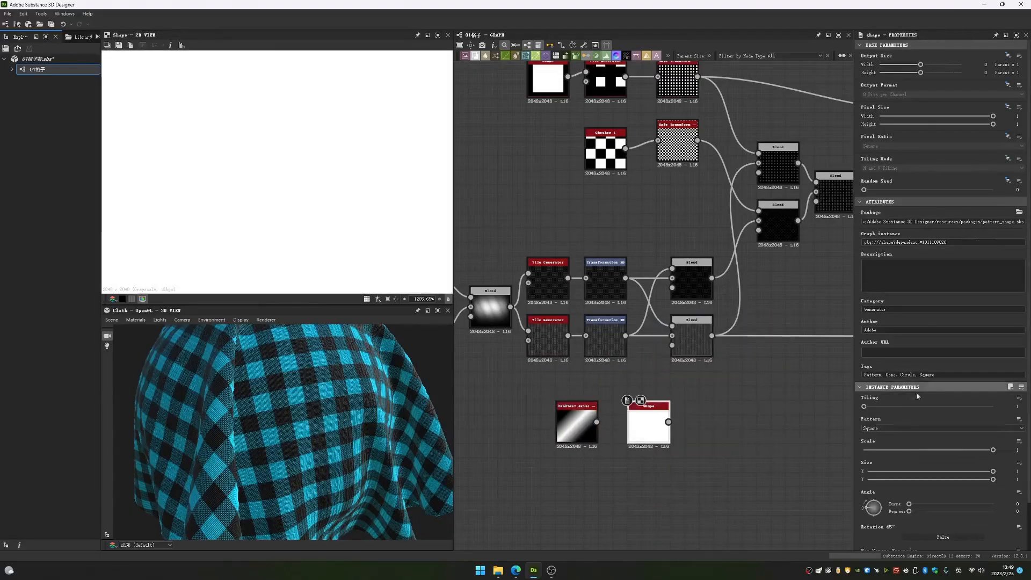
{"action": "left_click", "coordinate": [913, 428]}
{"action": "left_click", "coordinate": [875, 444]}
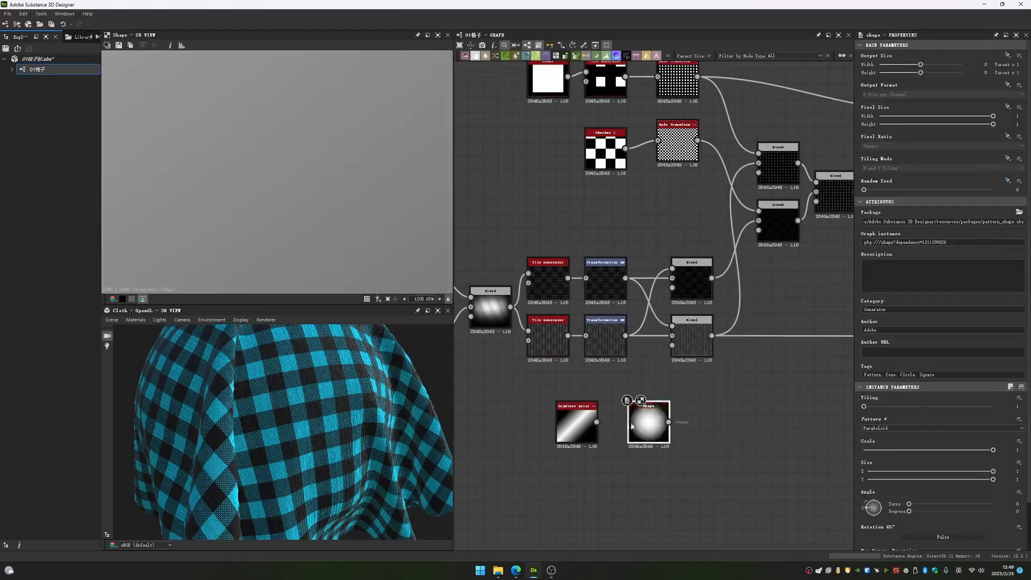
{"action": "left_click_drag", "start_coordinate": [649, 424], "coordinate": [576, 482]}
- Add a Blend node fed by the gradient and the Shape, with Blending Mode set to Max (Lighten)
{"action": "key", "text": "space"}
{"action": "type", "text": "b"}
{"action": "key", "text": "Return"}
{"action": "left_click_drag", "start_coordinate": [596, 422], "coordinate": [658, 412]}
{"action": "left_click_drag", "start_coordinate": [597, 478], "coordinate": [661, 468]}
{"action": "left_click", "coordinate": [888, 244]}
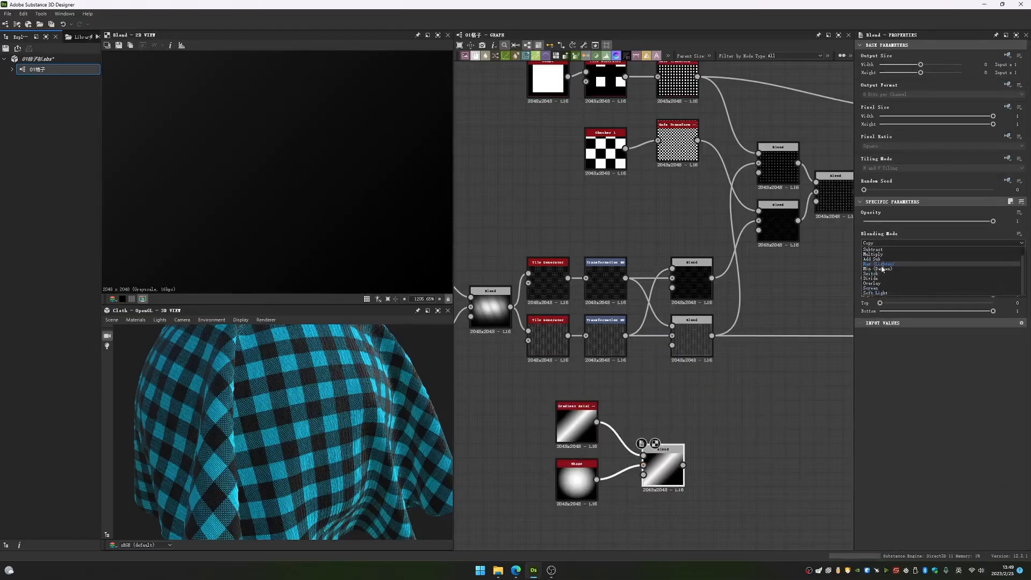
{"action": "left_click", "coordinate": [878, 263]}
{"action": "scroll", "coordinate": [288, 173], "scroll_direction": "down", "scroll_amount": 15}
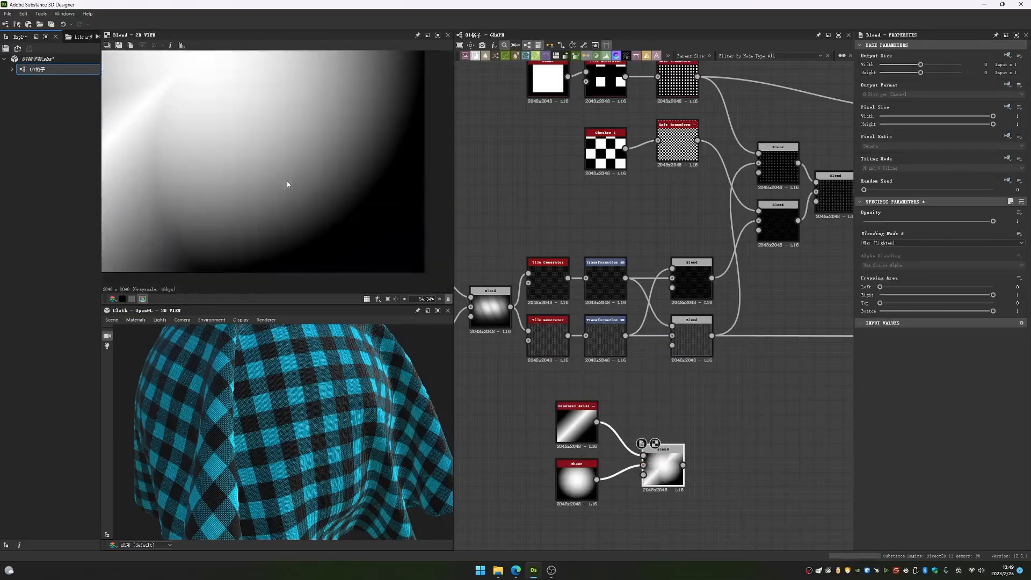
- Compare the Shape and Gradient Axial Reflected previews with the result of their Blend node
{"action": "middle_click_drag", "start_coordinate": [555, 404], "coordinate": [590, 374]}
{"action": "scroll", "coordinate": [590, 375], "scroll_direction": "down", "scroll_amount": 1}
{"action": "double_click", "coordinate": [609, 437]}
{"action": "double_click", "coordinate": [609, 392]}
{"action": "double_click", "coordinate": [609, 437]}
{"action": "left_click", "coordinate": [610, 391]}
{"action": "double_click", "coordinate": [680, 428]}
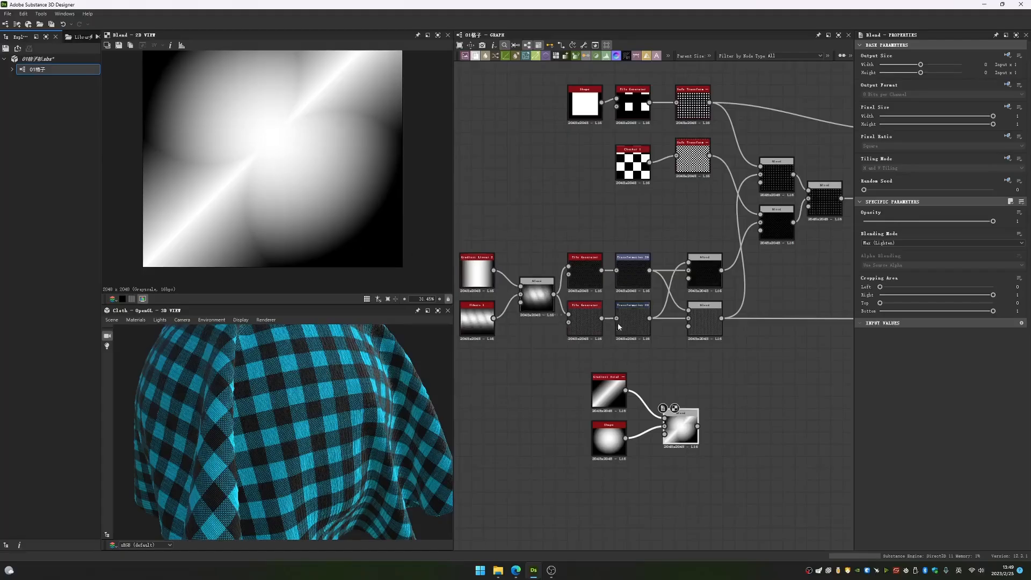
- Narrow the reflected gradient's band over the blended shape by moving Point 2 to about X 0.45, Y 0.37
{"action": "left_click", "coordinate": [615, 383]}
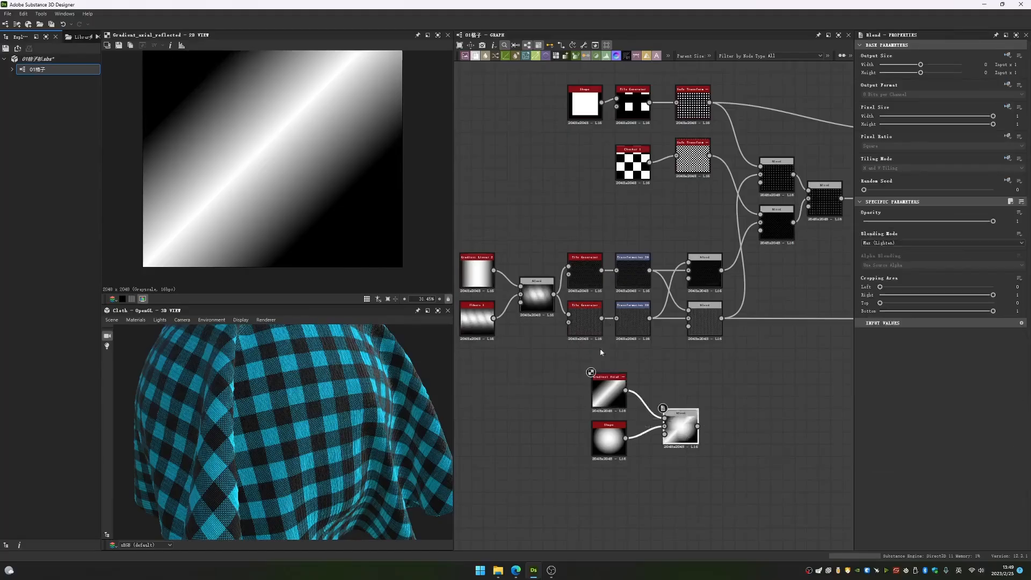
{"action": "double_click", "coordinate": [679, 428]}
{"action": "left_click_drag", "start_coordinate": [337, 202], "coordinate": [391, 259]}
{"action": "scroll", "coordinate": [306, 142], "scroll_direction": "down", "scroll_amount": 2}
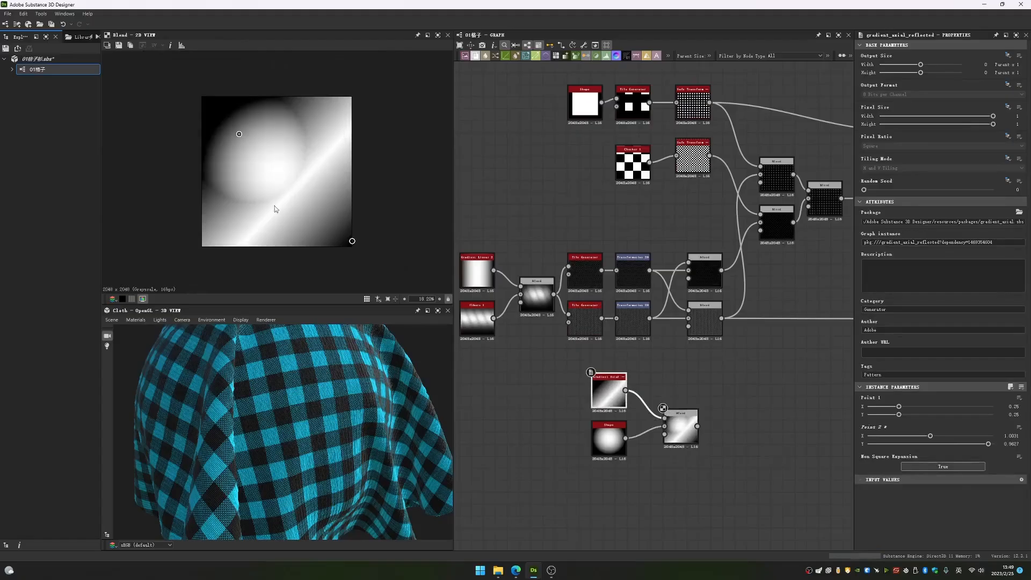
{"action": "left_click_drag", "start_coordinate": [351, 239], "coordinate": [262, 158]}
{"action": "scroll", "coordinate": [217, 191], "scroll_direction": "up", "scroll_amount": 5}
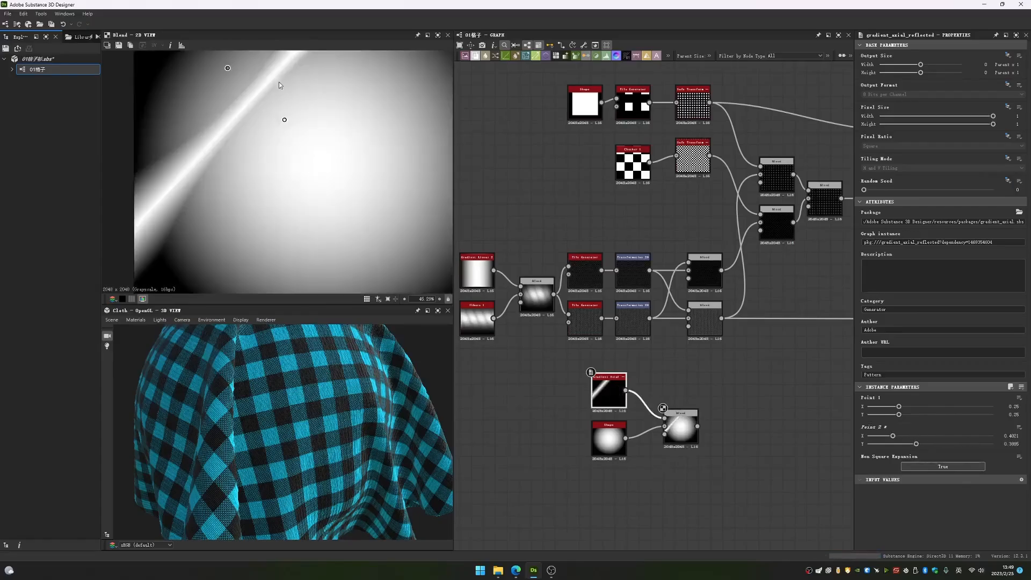
{"action": "middle_click_drag", "start_coordinate": [278, 82], "coordinate": [313, 166]}
{"action": "scroll", "coordinate": [328, 237], "scroll_direction": "down", "scroll_amount": 3}
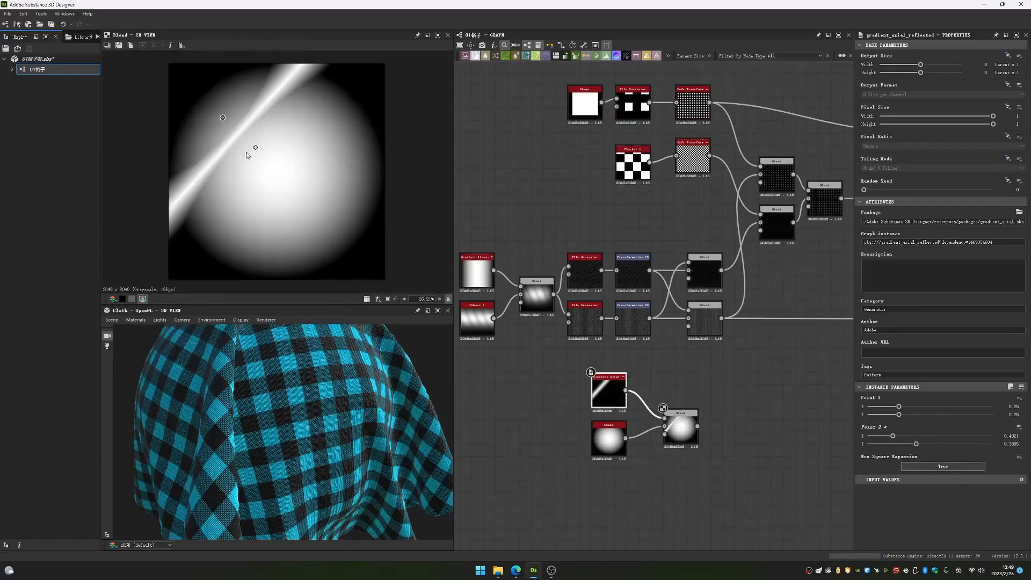
{"action": "mouse_move", "coordinate": [258, 150]}
{"action": "left_mouse_down"}
{"action": "mouse_move", "coordinate": [324, 220]}
{"action": "mouse_move", "coordinate": [268, 147]}
{"action": "left_mouse_up"}
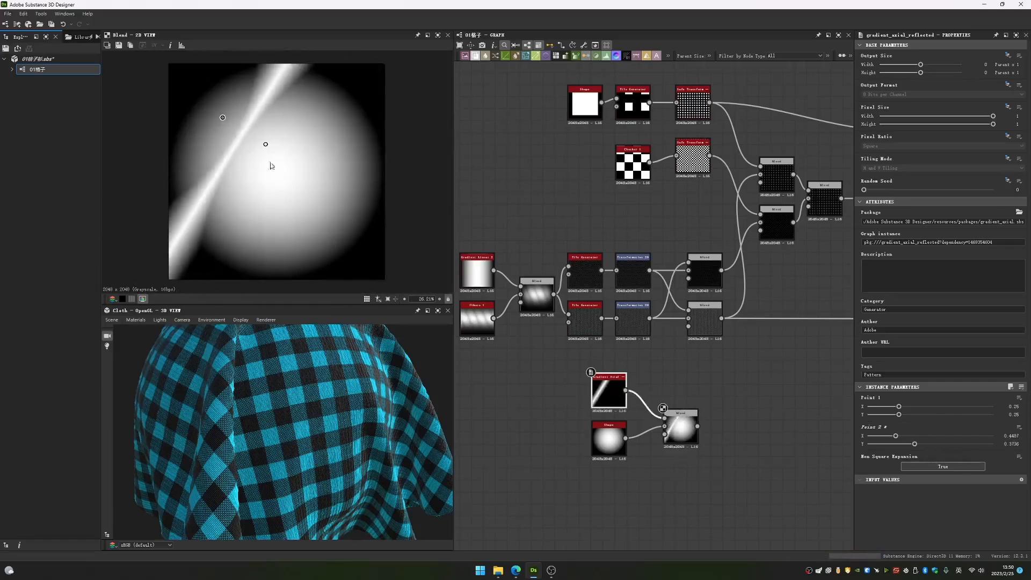
- Inspect the lower thread Blend node's woven pattern up close and locate the Transformation 2D nodes feeding it
{"action": "middle_click_drag", "start_coordinate": [710, 329], "coordinate": [658, 369]}
{"action": "scroll", "coordinate": [658, 370], "scroll_direction": "up", "scroll_amount": 2}
{"action": "double_click", "coordinate": [648, 363]}
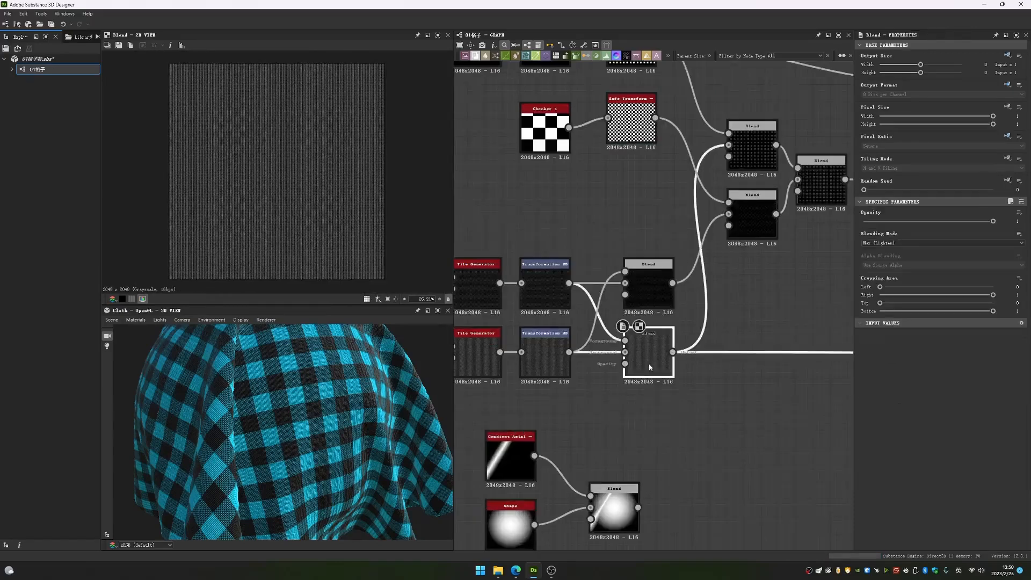
{"action": "scroll", "coordinate": [303, 204], "scroll_direction": "up", "scroll_amount": 6}
{"action": "scroll", "coordinate": [302, 206], "scroll_direction": "up", "scroll_amount": 15}
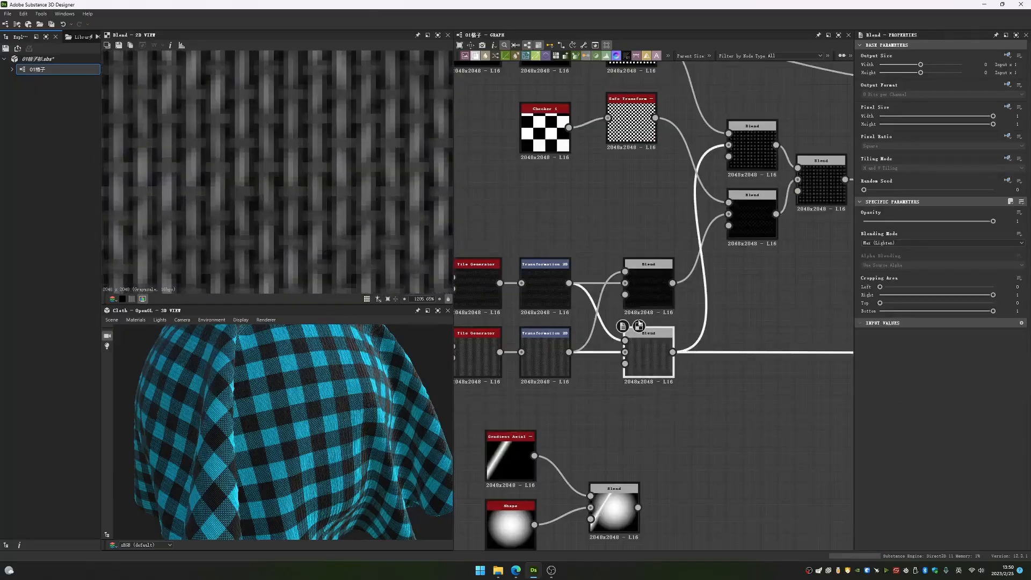
{"action": "scroll", "coordinate": [658, 341], "scroll_direction": "up", "scroll_amount": 4}
{"action": "middle_click_drag", "start_coordinate": [542, 316], "coordinate": [709, 339]}
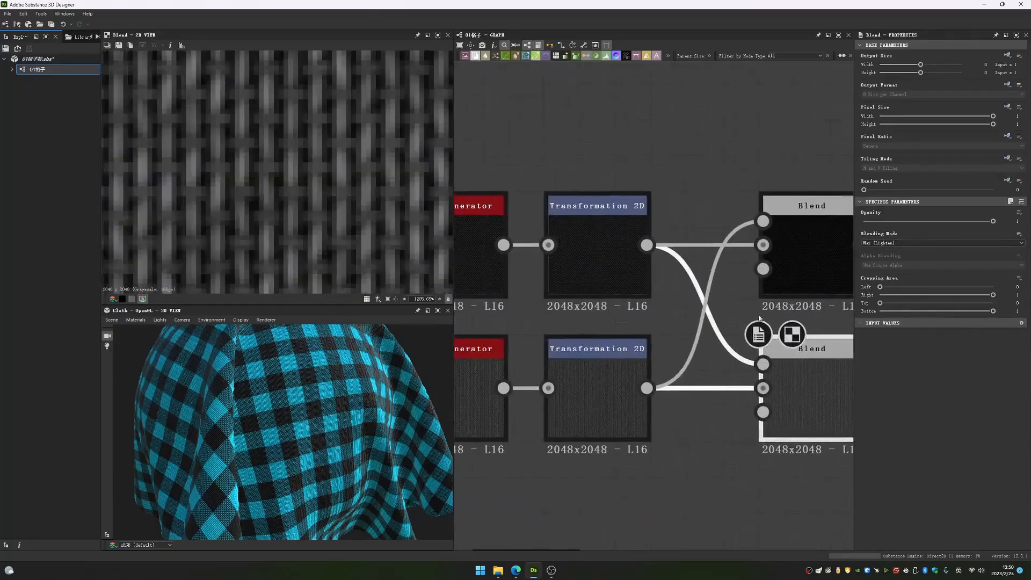
- Compare the upper and lower Transformation 2D outputs with the weave produced by the lower thread Blend node
{"action": "double_click", "coordinate": [605, 371]}
{"action": "scroll", "coordinate": [361, 205], "scroll_direction": "down", "scroll_amount": 3}
{"action": "double_click", "coordinate": [606, 244]}
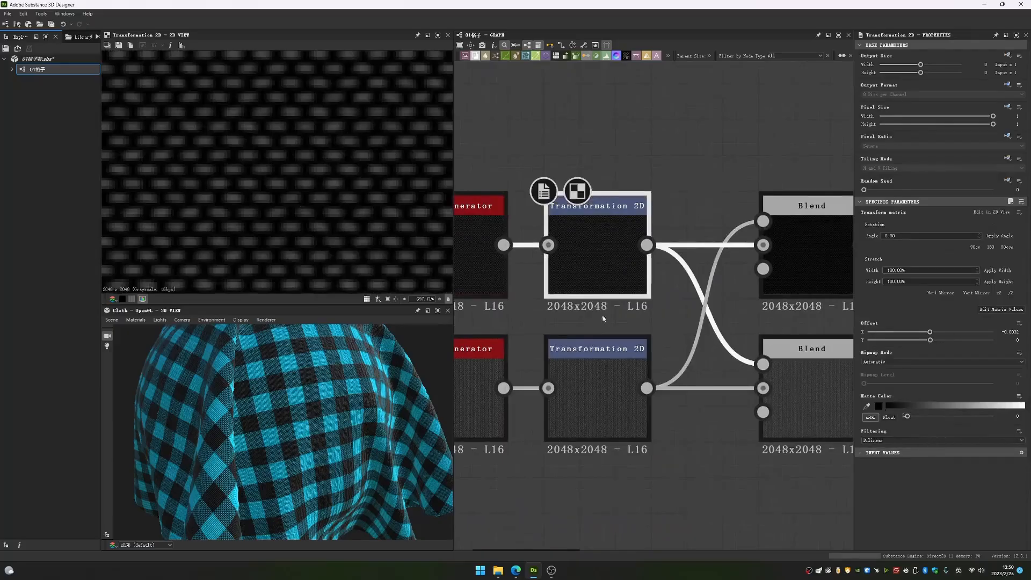
{"action": "double_click", "coordinate": [593, 391]}
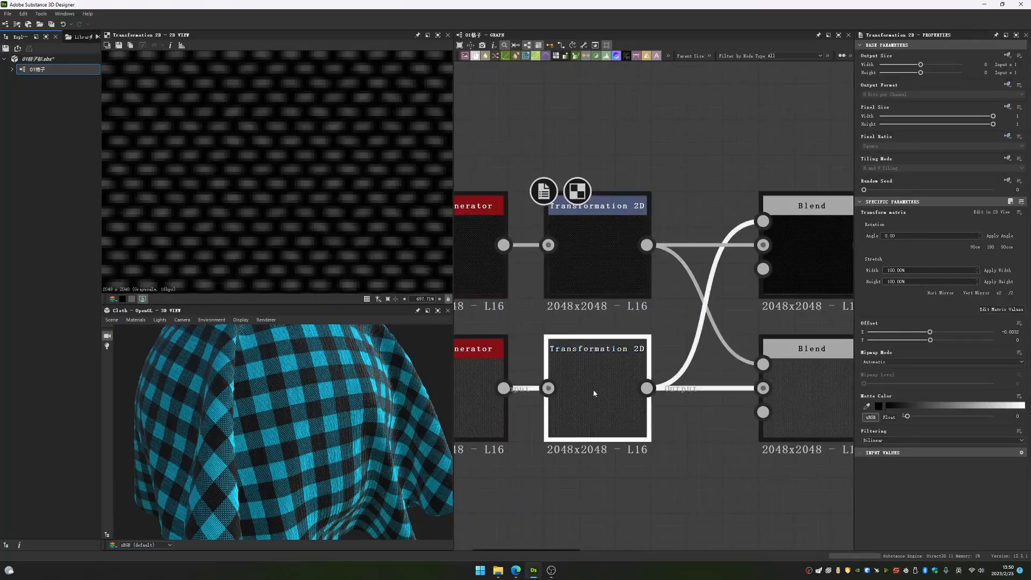
{"action": "double_click", "coordinate": [803, 375]}
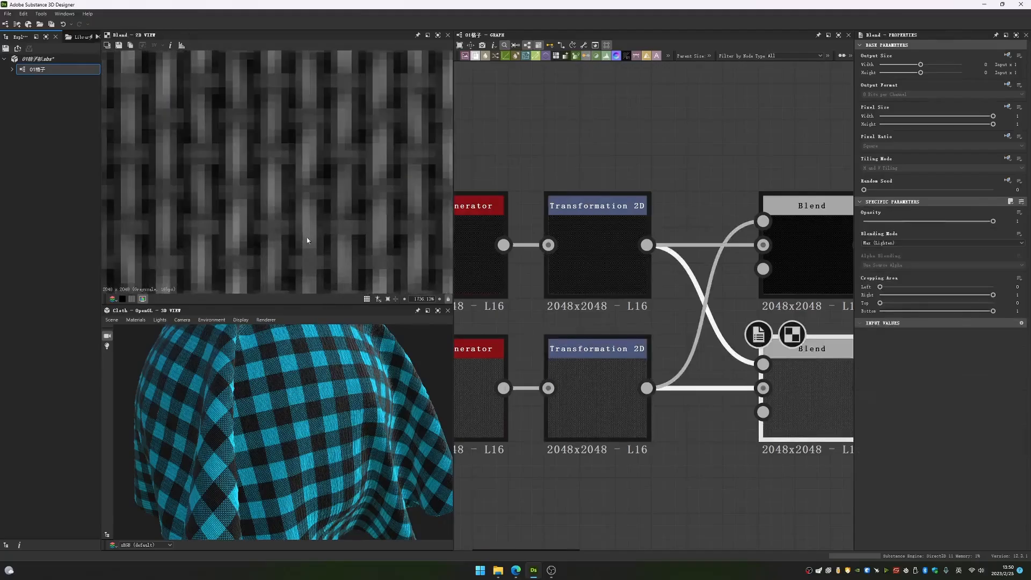
{"action": "double_click", "coordinate": [595, 258]}
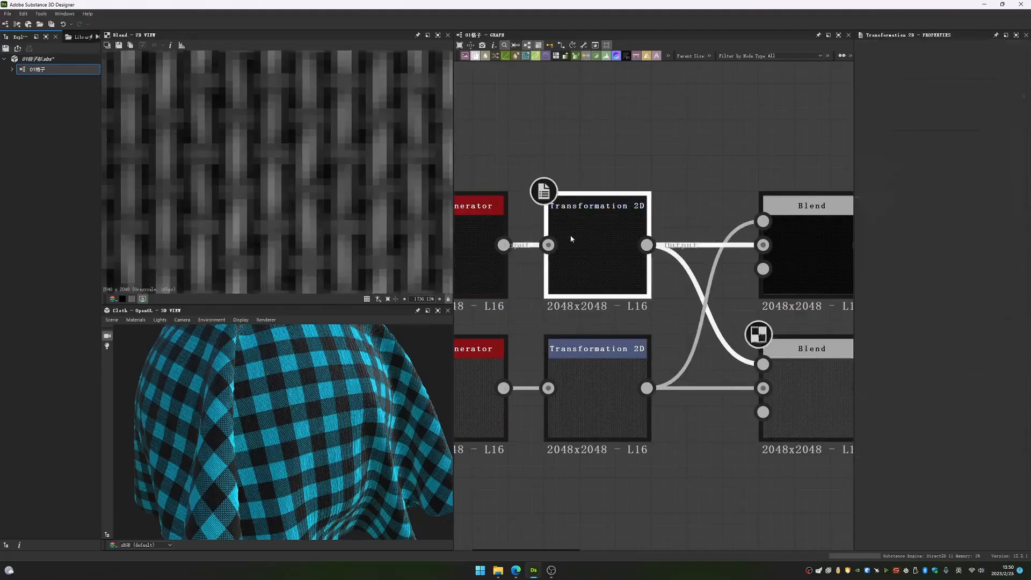
{"action": "double_click", "coordinate": [593, 397]}
{"action": "scroll", "coordinate": [276, 232], "scroll_direction": "down", "scroll_amount": 10}
{"action": "double_click", "coordinate": [806, 387]}
- Examine the upper thread Blend node's output up close and trace its inputs from the Transformation 2D nodes
{"action": "middle_click_drag", "start_coordinate": [837, 276], "coordinate": [624, 337]}
{"action": "double_click", "coordinate": [623, 337]}
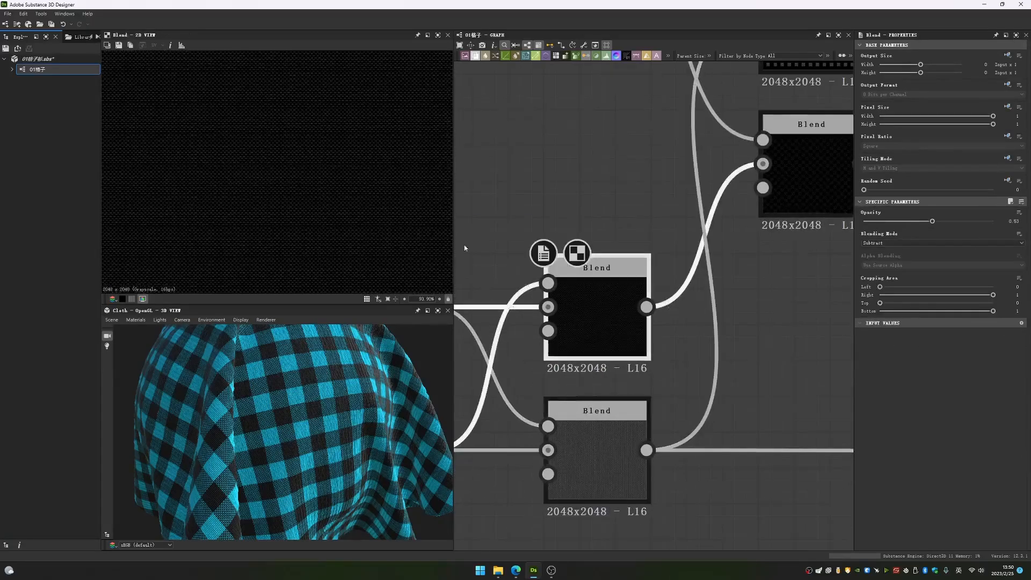
{"action": "scroll", "coordinate": [315, 187], "scroll_direction": "up", "scroll_amount": 5}
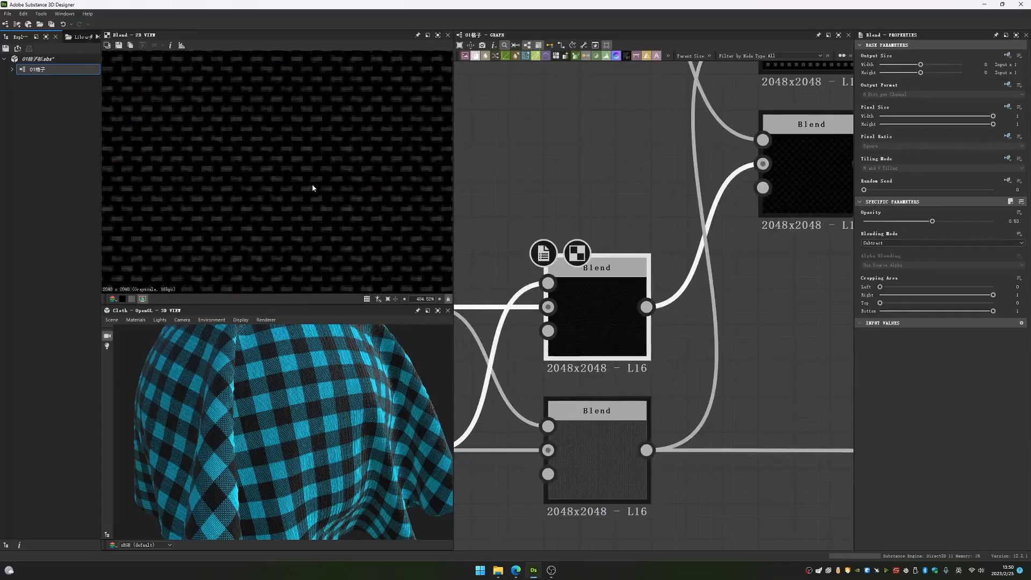
{"action": "middle_click_drag", "start_coordinate": [483, 253], "coordinate": [653, 213]}
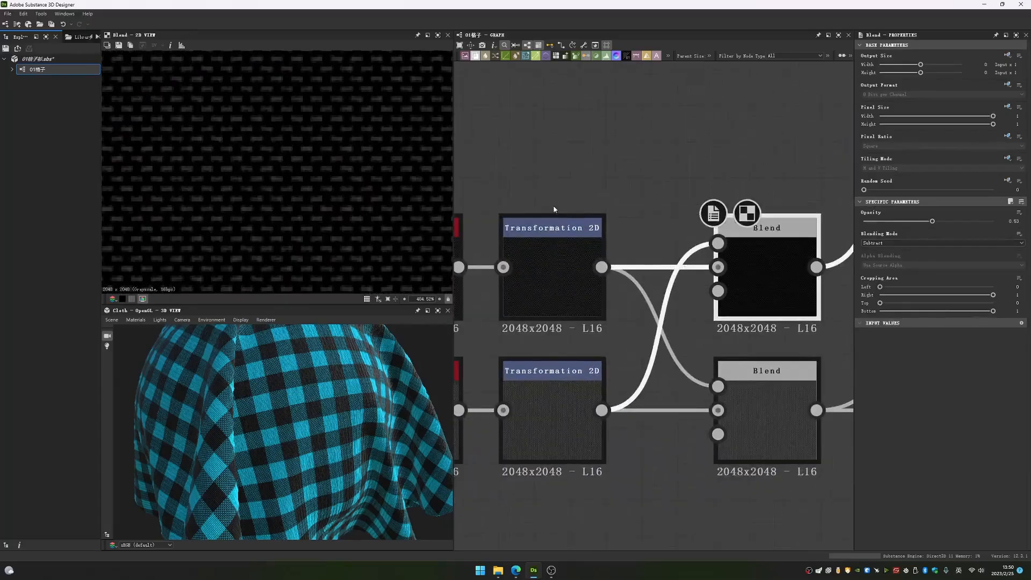
- Set the gradient-and-shape Blend's Blending Mode to Subtract and view its result with the gradient node selected
{"action": "scroll", "coordinate": [552, 215], "scroll_direction": "down", "scroll_amount": 5}
{"action": "left_click", "coordinate": [605, 425]}
{"action": "left_click", "coordinate": [913, 243]}
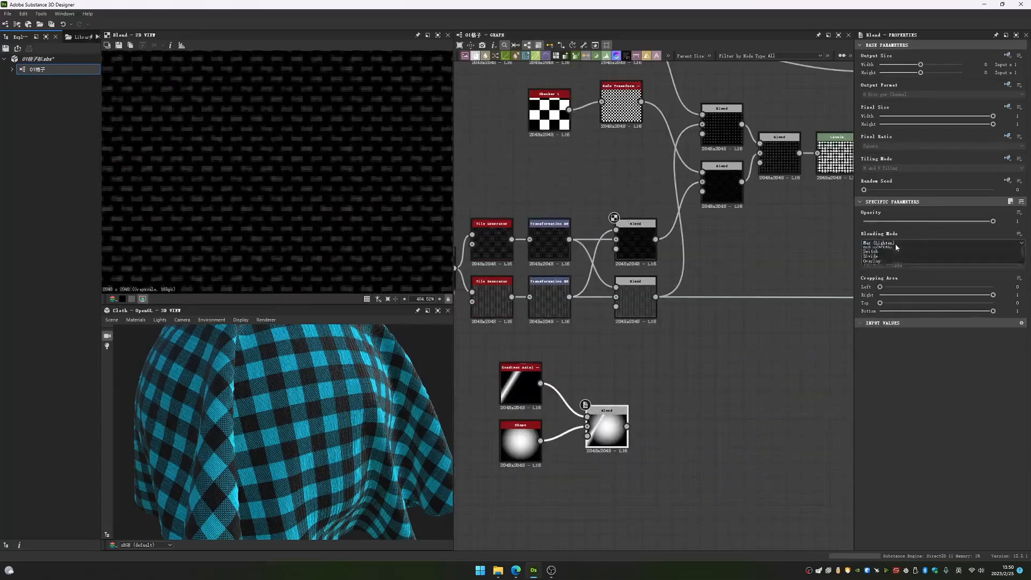
{"action": "left_click", "coordinate": [890, 259]}
{"action": "double_click", "coordinate": [606, 430]}
{"action": "scroll", "coordinate": [338, 209], "scroll_direction": "down", "scroll_amount": 3}
{"action": "scroll", "coordinate": [337, 206], "scroll_direction": "down", "scroll_amount": 5}
{"action": "middle_click_drag", "start_coordinate": [608, 358], "coordinate": [679, 335]}
{"action": "left_click", "coordinate": [590, 361]}
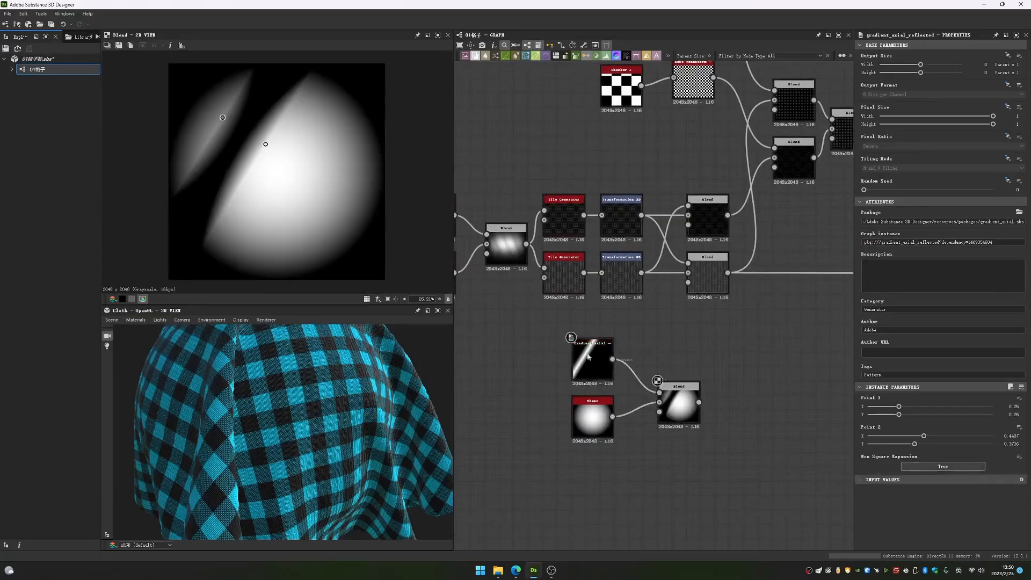
- Inspect the reflected gradient's output and the Paraboloid Shape's output that feed the example Blend node
{"action": "double_click", "coordinate": [590, 361]}
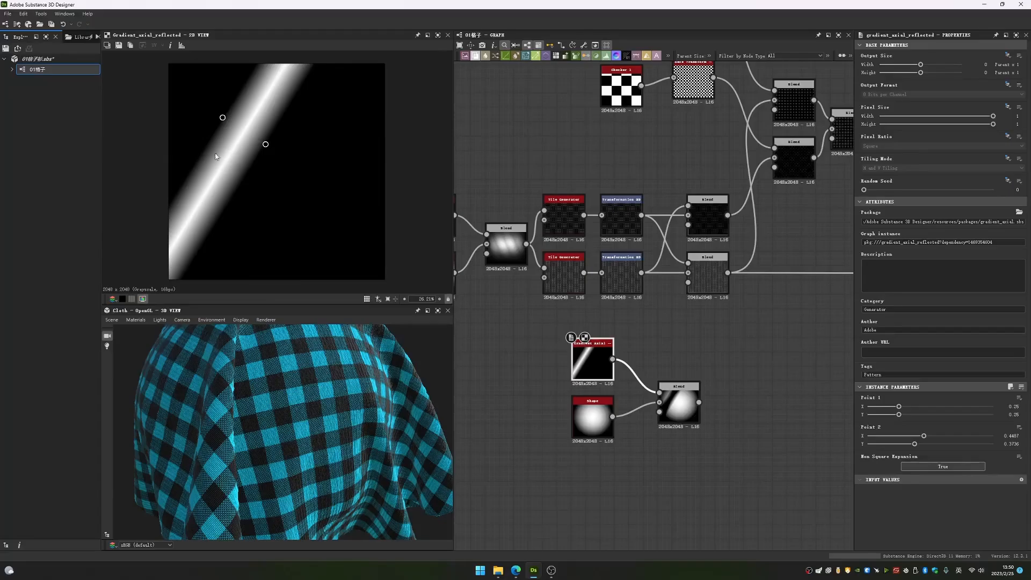
{"action": "double_click", "coordinate": [687, 399]}
{"action": "double_click", "coordinate": [592, 419]}
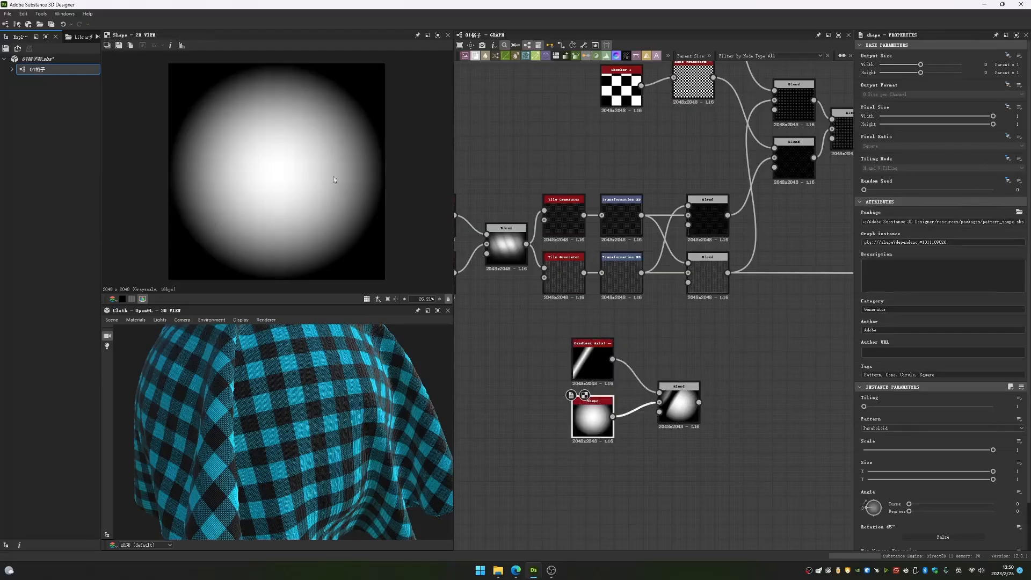
- View the example Subtract Blend result and reposition the gradient's second point to change the angle of the subtracted band
{"action": "double_click", "coordinate": [679, 406]}
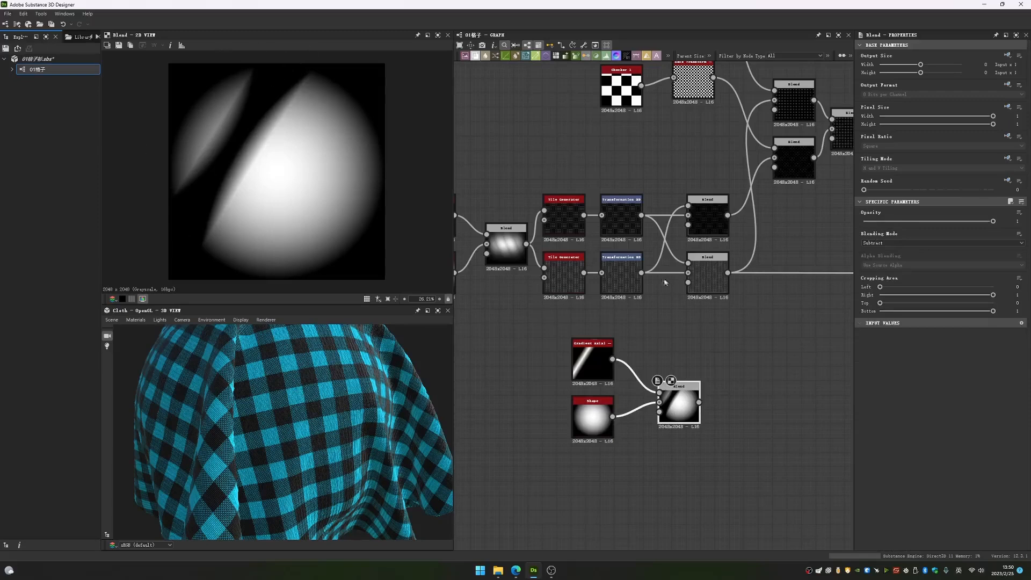
{"action": "left_click", "coordinate": [592, 361]}
{"action": "left_click_drag", "start_coordinate": [276, 149], "coordinate": [249, 174]}
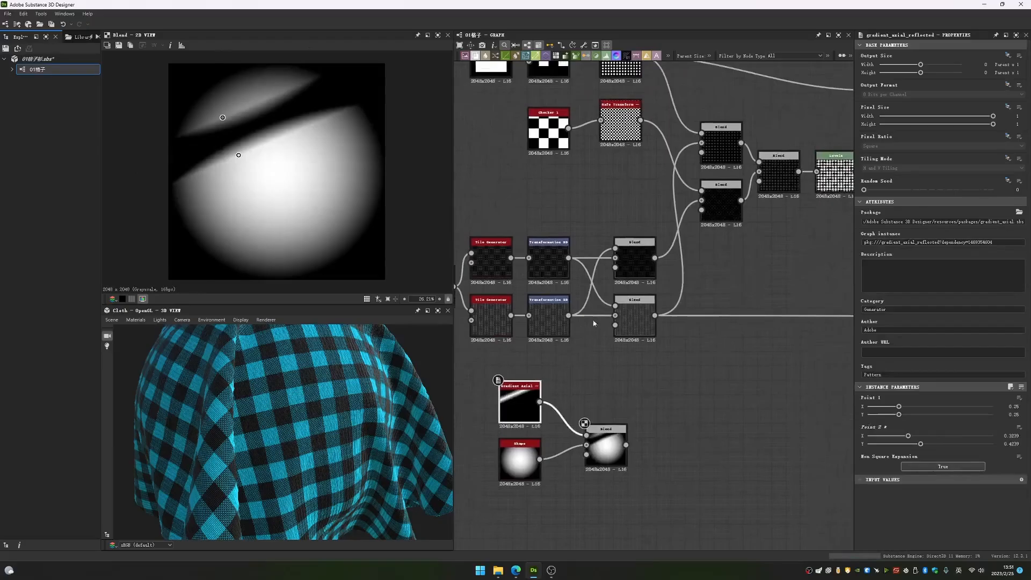
- Examine the upper thread Blend node's output up close and compare the Transformation 2D images entering its Foreground and Background
{"action": "double_click", "coordinate": [634, 257]}
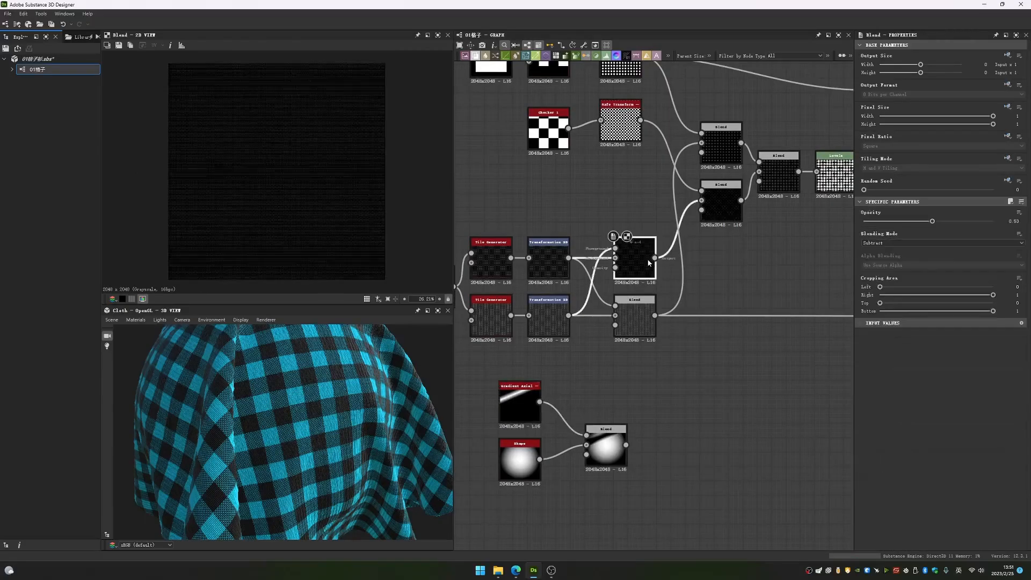
{"action": "scroll", "coordinate": [276, 150], "scroll_direction": "up", "scroll_amount": 8}
{"action": "scroll", "coordinate": [366, 216], "scroll_direction": "up", "scroll_amount": 8}
{"action": "scroll", "coordinate": [608, 275], "scroll_direction": "up", "scroll_amount": 3}
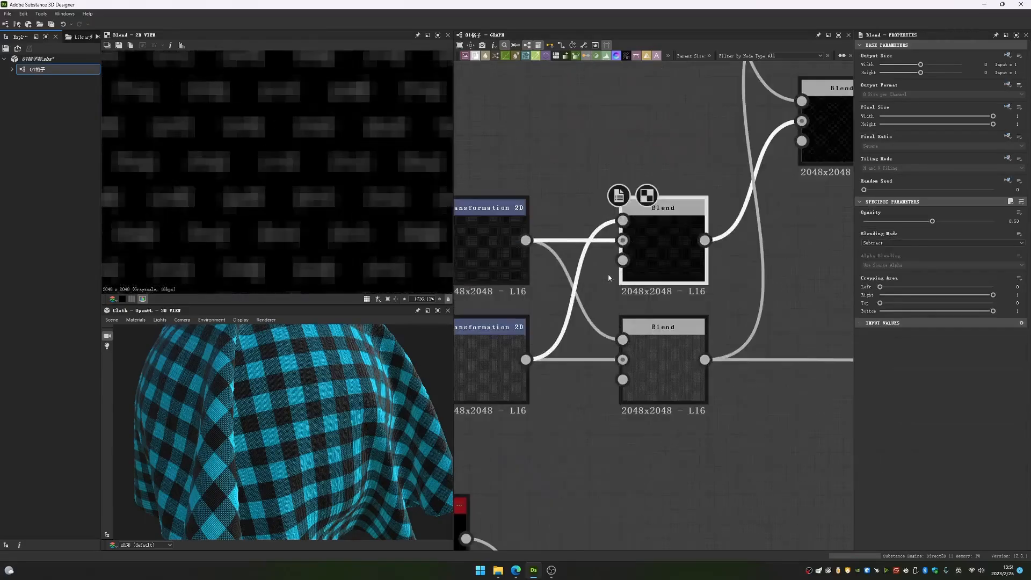
{"action": "left_click", "coordinate": [622, 223]}
{"action": "left_click", "coordinate": [623, 241]}
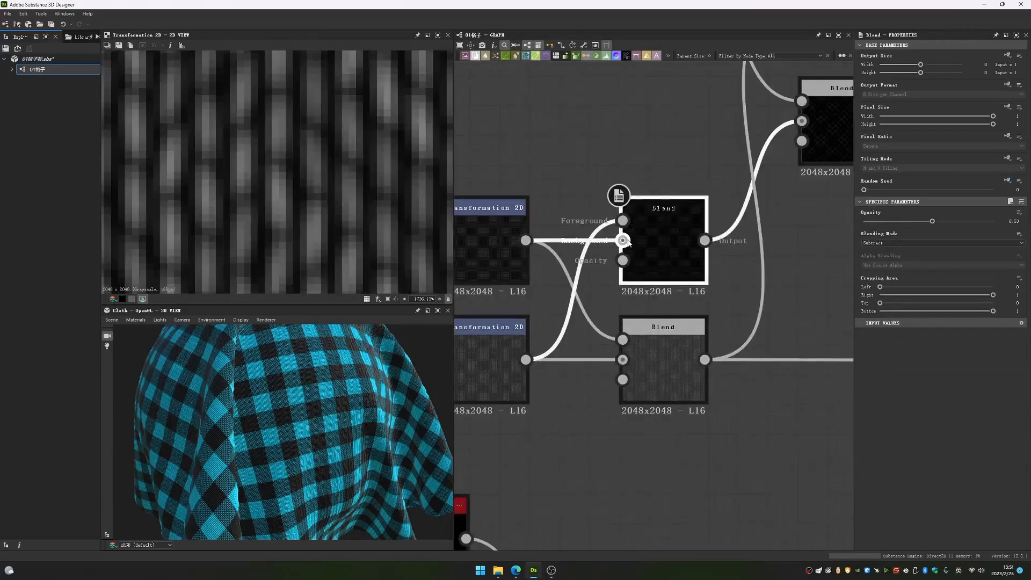
{"action": "left_click", "coordinate": [622, 221]}
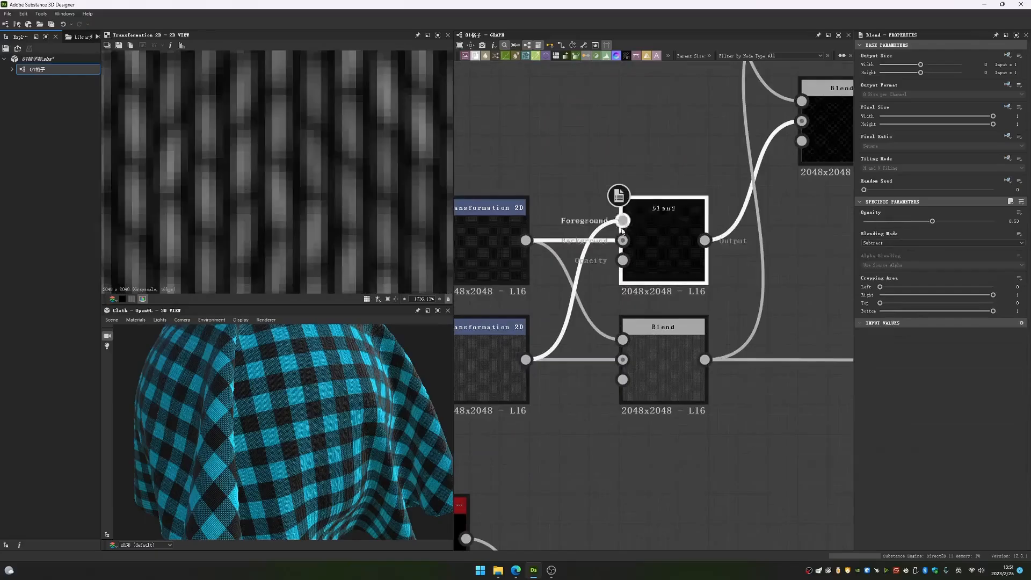
{"action": "double_click", "coordinate": [623, 240]}
{"action": "scroll", "coordinate": [260, 222], "scroll_direction": "down", "scroll_amount": 5}
{"action": "scroll", "coordinate": [620, 345], "scroll_direction": "down", "scroll_amount": 5}
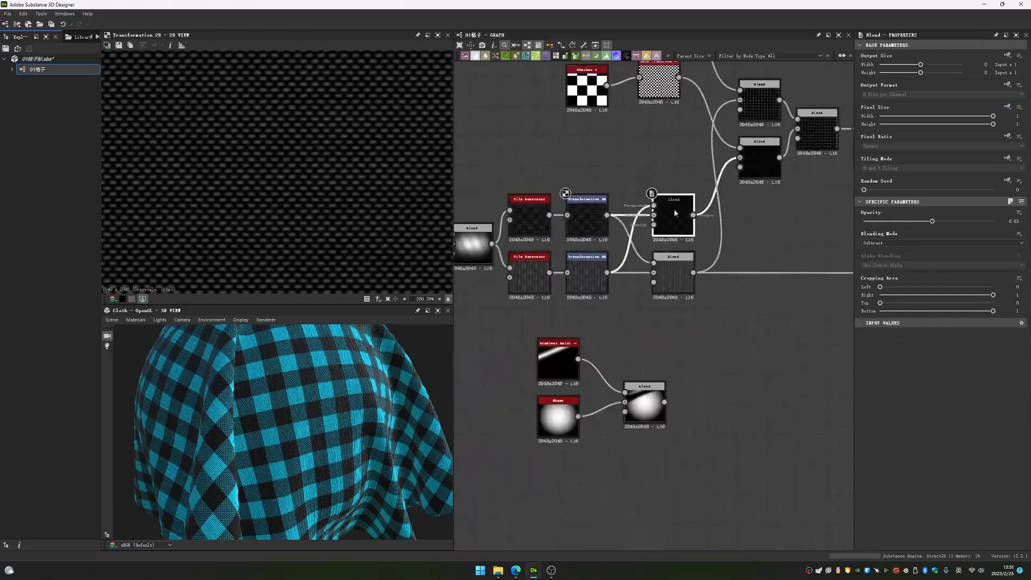
- Compare the outputs of the two Multiply Blend nodes that mask the threads, and nudge the upper thread Blend node slightly upward
{"action": "double_click", "coordinate": [661, 332]}
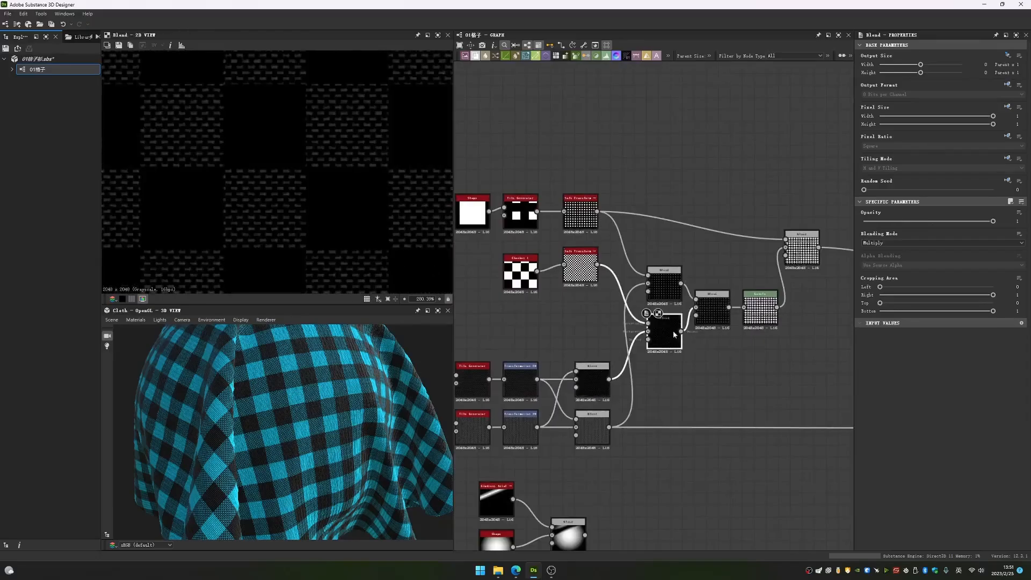
{"action": "scroll", "coordinate": [652, 330], "scroll_direction": "up", "scroll_amount": 3}
{"action": "double_click", "coordinate": [672, 271]}
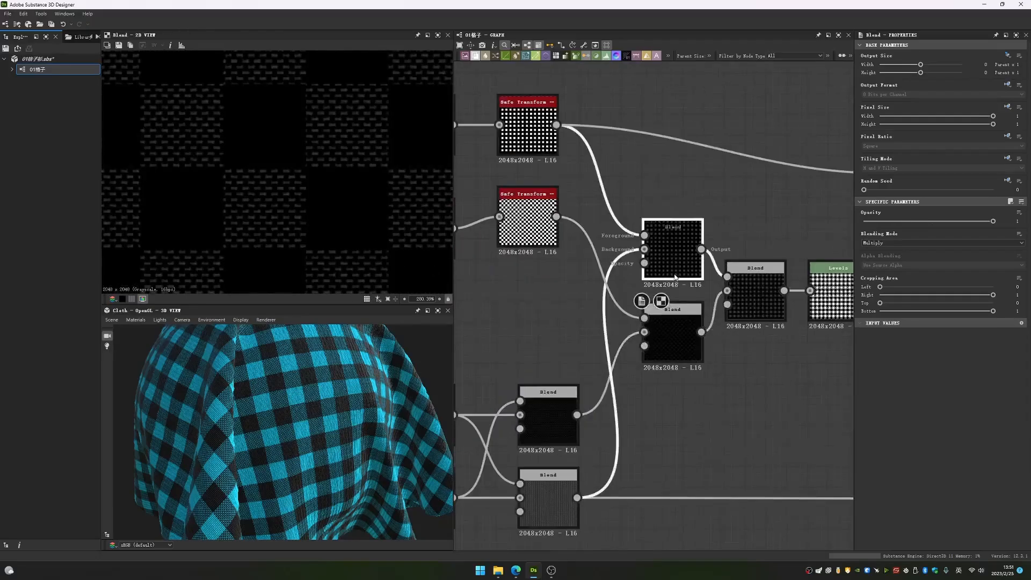
{"action": "left_click_drag", "start_coordinate": [534, 413], "coordinate": [534, 392]}
{"action": "double_click", "coordinate": [671, 335]}
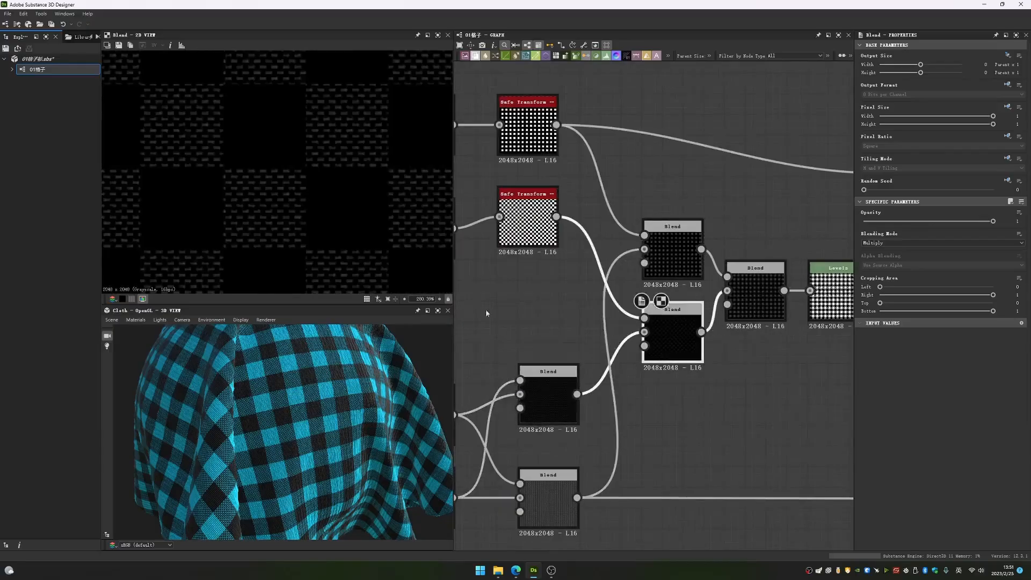
{"action": "double_click", "coordinate": [683, 259]}
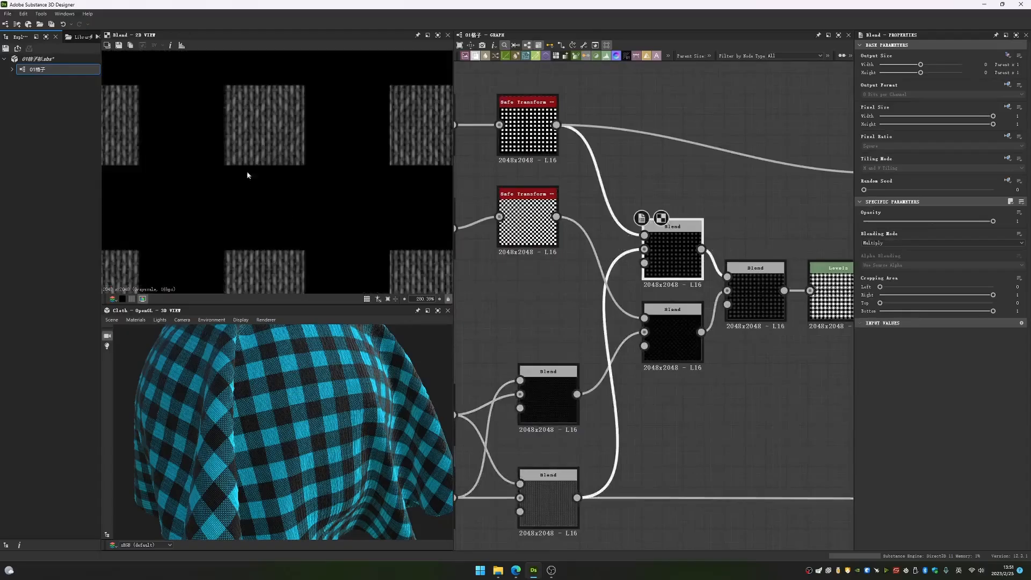
{"action": "scroll", "coordinate": [723, 336], "scroll_direction": "down", "scroll_amount": 4}
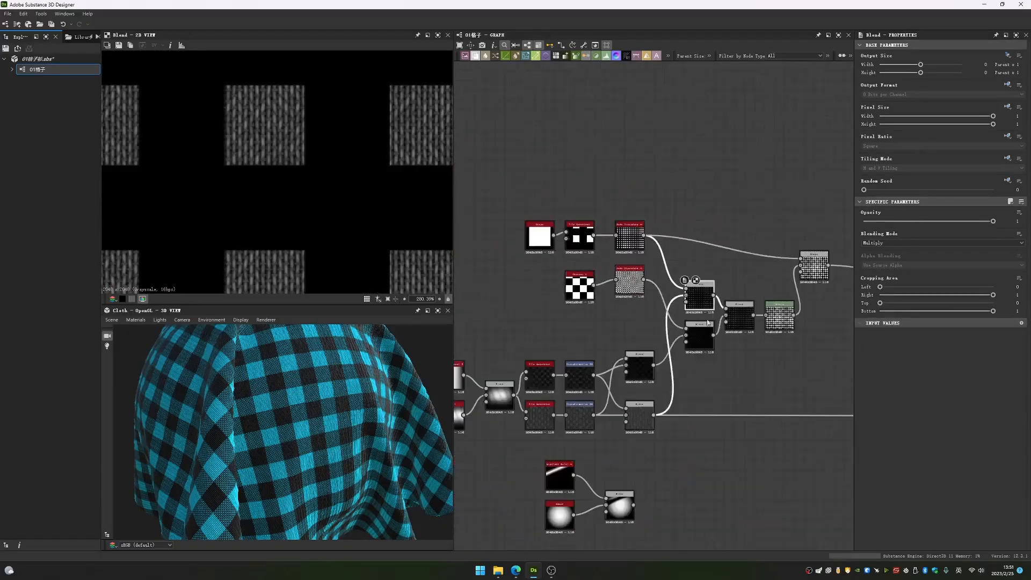
- Examine the cloth preview and locate the Shape, Tile Generator and Checker 1 nodes that feed the two Safe Transform nodes
{"action": "middle_click_drag", "start_coordinate": [707, 320], "coordinate": [762, 350]}
{"action": "scroll", "coordinate": [341, 380], "scroll_direction": "down", "scroll_amount": 4}
{"action": "middle_click_drag", "start_coordinate": [628, 436], "coordinate": [633, 371]}
{"action": "left_click_drag", "start_coordinate": [484, 288], "coordinate": [706, 526]}
{"action": "left_click_drag", "start_coordinate": [697, 324], "coordinate": [487, 414]}
{"action": "middle_click_drag", "start_coordinate": [607, 294], "coordinate": [564, 426]}
{"action": "scroll", "coordinate": [564, 424], "scroll_direction": "up", "scroll_amount": 1}
{"action": "scroll", "coordinate": [564, 424], "scroll_direction": "up", "scroll_amount": 1}
{"action": "left_click_drag", "start_coordinate": [510, 259], "coordinate": [609, 368]}
{"action": "middle_click_drag", "start_coordinate": [566, 351], "coordinate": [633, 414]}
{"action": "left_click", "coordinate": [624, 409]}
{"action": "scroll", "coordinate": [639, 432], "scroll_direction": "up", "scroll_amount": 2}
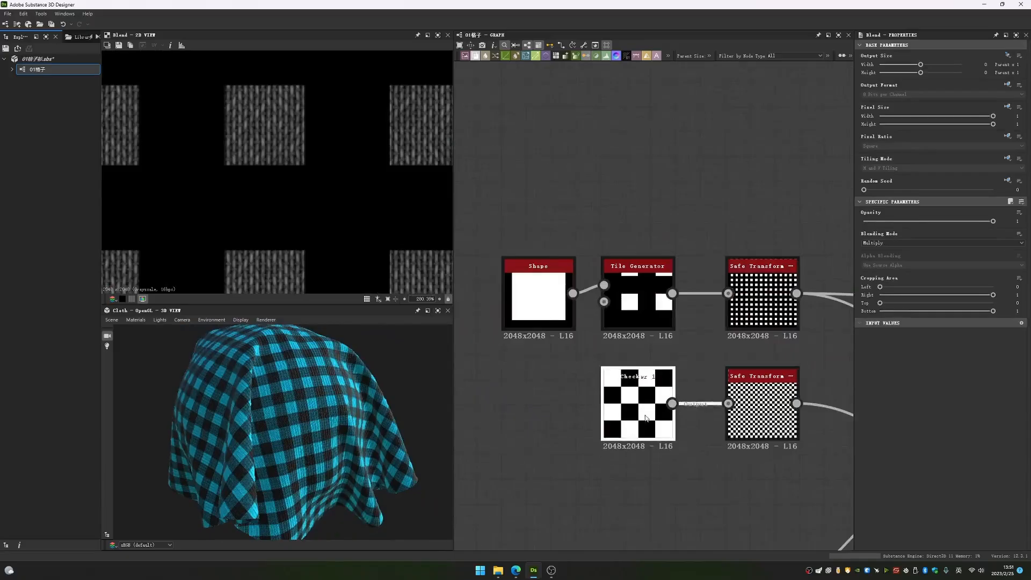
- Demonstrate adding a Checker 1 node with Tiling 2 beside the existing one, and delete the extra node
{"action": "key", "text": "space"}
{"action": "type", "text": "che"}
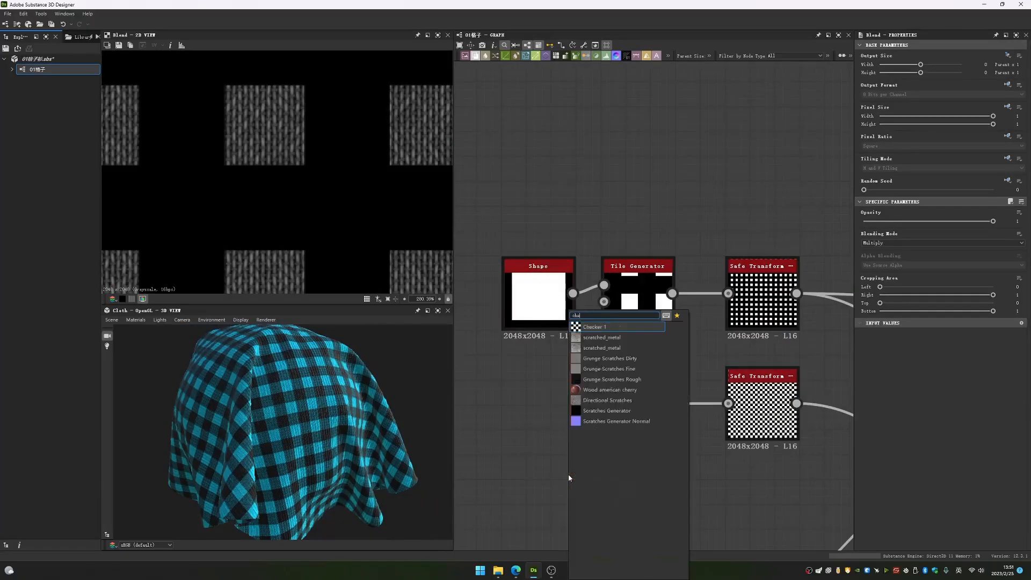
{"action": "left_click", "coordinate": [590, 329]}
{"action": "double_click", "coordinate": [564, 483]}
{"action": "left_click_drag", "start_coordinate": [564, 484], "coordinate": [540, 496]}
{"action": "left_click_drag", "start_coordinate": [923, 406], "coordinate": [871, 406]}
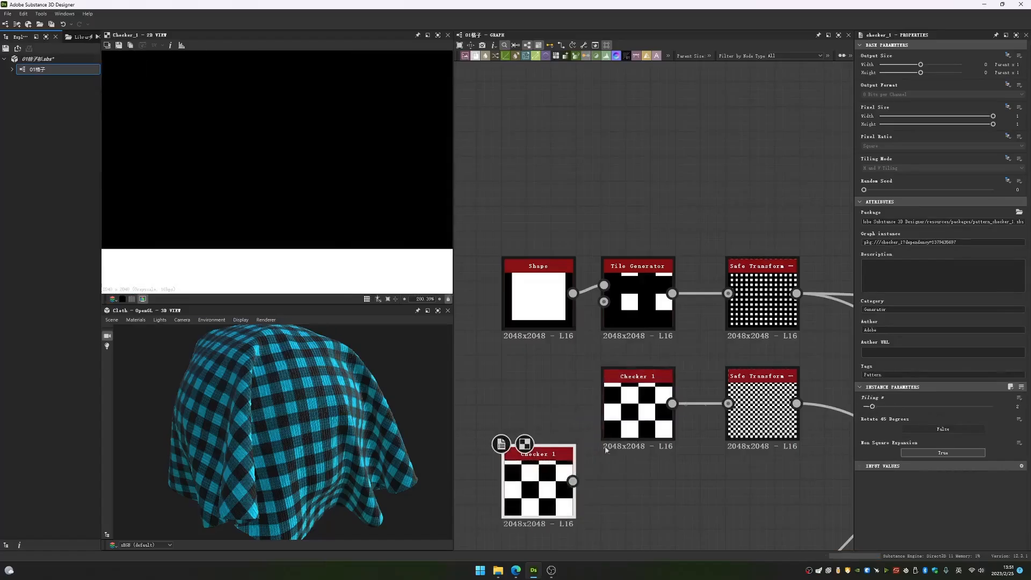
{"action": "left_click_drag", "start_coordinate": [524, 509], "coordinate": [548, 518]}
{"action": "key", "text": "Delete"}
- View the original Checker 1 node's full pattern fitted in the 2D preview
{"action": "double_click", "coordinate": [633, 405]}
{"action": "left_click", "coordinate": [387, 299]}
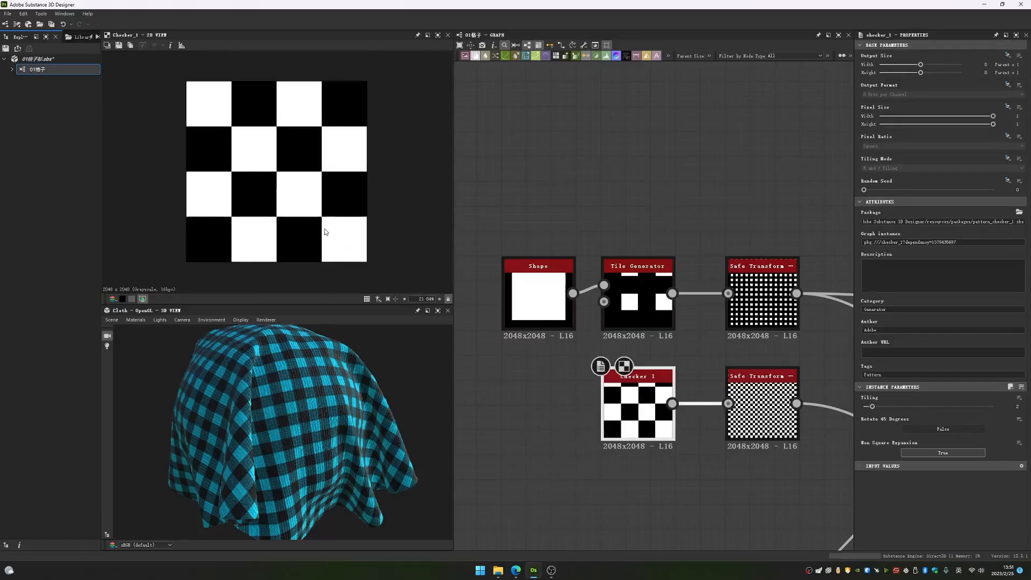
{"action": "middle_click_drag", "start_coordinate": [663, 285], "coordinate": [591, 282]}
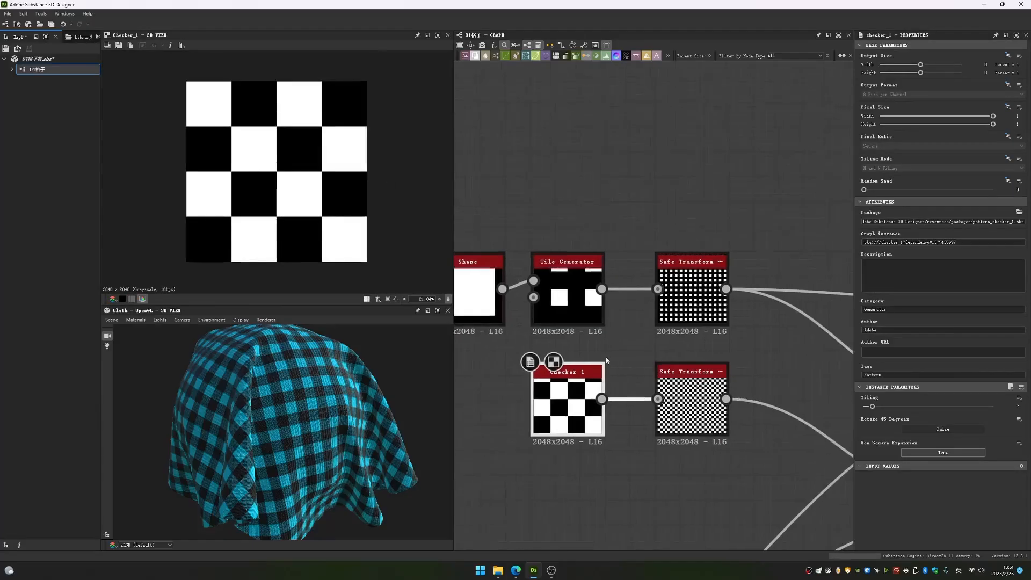
- Inspect the output of the Safe Transform node fed by Checker 1, with and without the tiled 2D preview
{"action": "scroll", "coordinate": [592, 283], "scroll_direction": "up", "scroll_amount": 3}
{"action": "middle_click_drag", "start_coordinate": [799, 436], "coordinate": [674, 395]}
{"action": "double_click", "coordinate": [678, 373]}
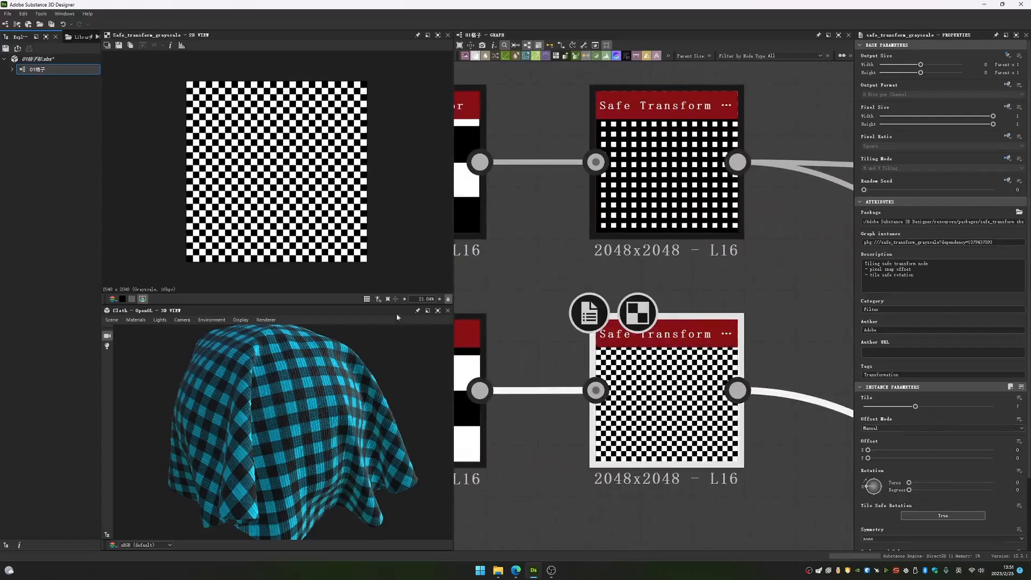
{"action": "left_click", "coordinate": [366, 299]}
{"action": "scroll", "coordinate": [223, 129], "scroll_direction": "down", "scroll_amount": 2}
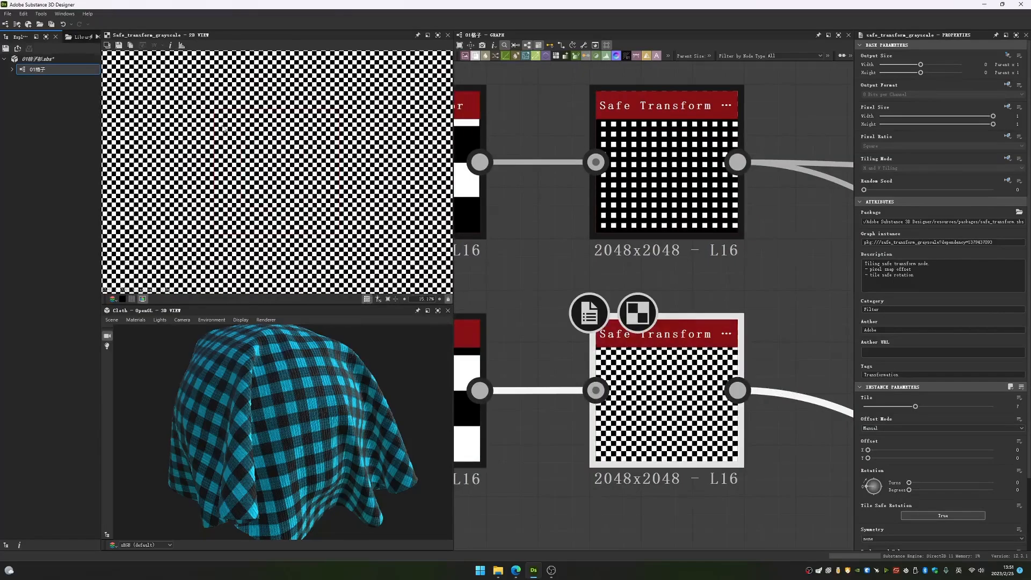
{"action": "left_click", "coordinate": [367, 299]}
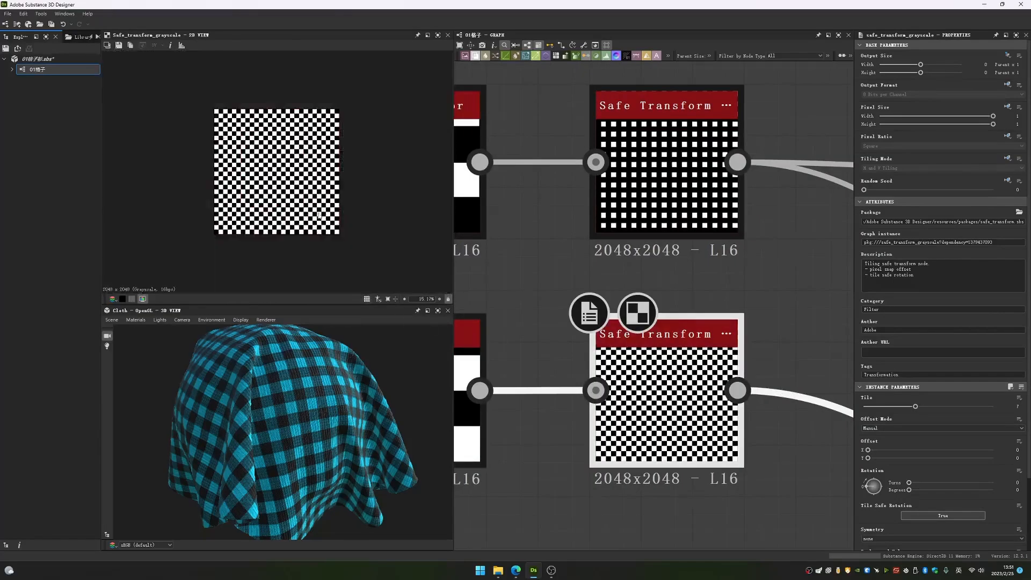
- Try rotating the checker's Safe Transform pattern in the tiled 2D preview, and undo the rotation
{"action": "left_click", "coordinate": [367, 299]}
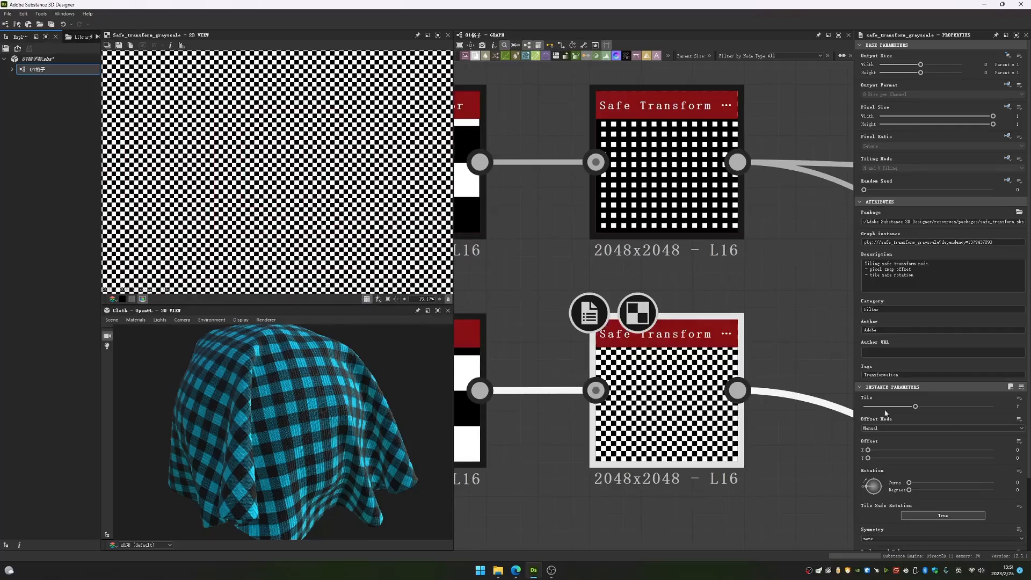
{"action": "left_click_drag", "start_coordinate": [872, 486], "coordinate": [797, 491]}
{"action": "key", "text": "ctrl+z"}
{"action": "left_click", "coordinate": [367, 299]}
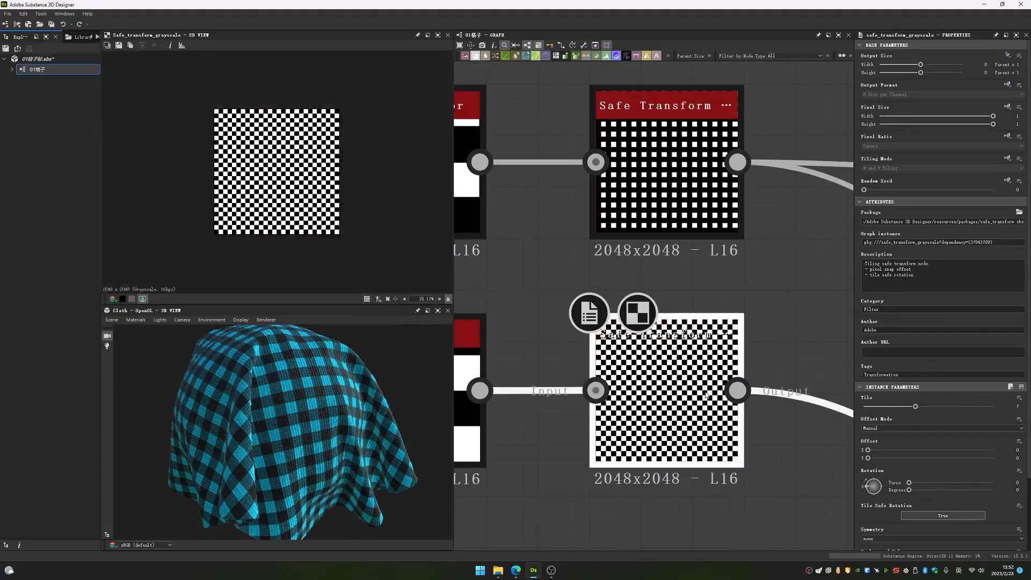
- Try a higher Tiling on the Checker 1 node to see its effect on the cloth, and undo the change
{"action": "middle_click_drag", "start_coordinate": [669, 381], "coordinate": [879, 382]}
{"action": "double_click", "coordinate": [645, 384]}
{"action": "middle_click_drag", "start_coordinate": [782, 362], "coordinate": [610, 363]}
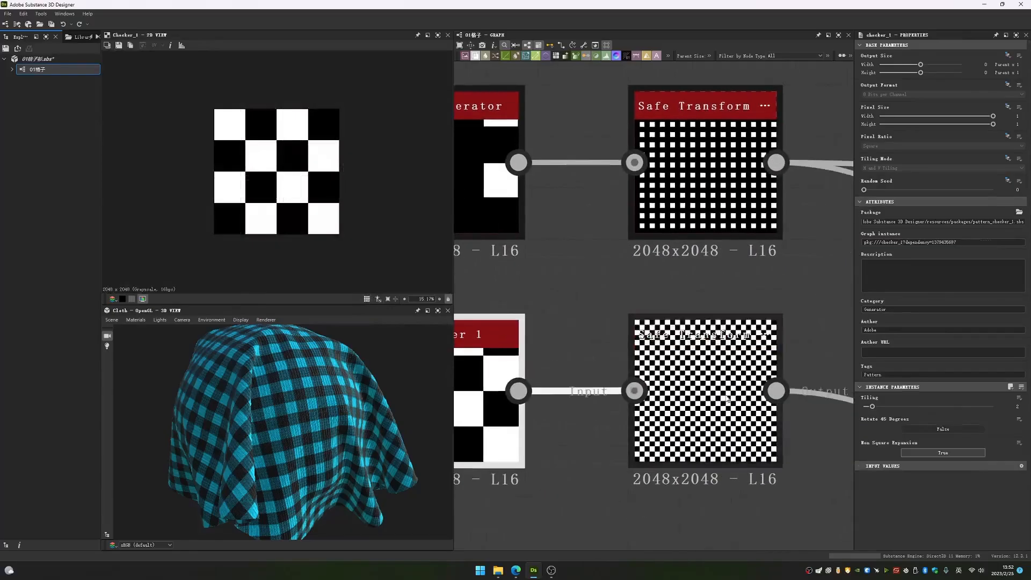
{"action": "left_click_drag", "start_coordinate": [872, 407], "coordinate": [992, 407]}
{"action": "key", "text": "ctrl+z"}
{"action": "key", "text": "ctrl+z"}
{"action": "key", "text": "ctrl+z"}
{"action": "key", "text": "ctrl+z"}
{"action": "key", "text": "ctrl+z"}
{"action": "key", "text": "ctrl+z"}
{"action": "key", "text": "ctrl+z"}
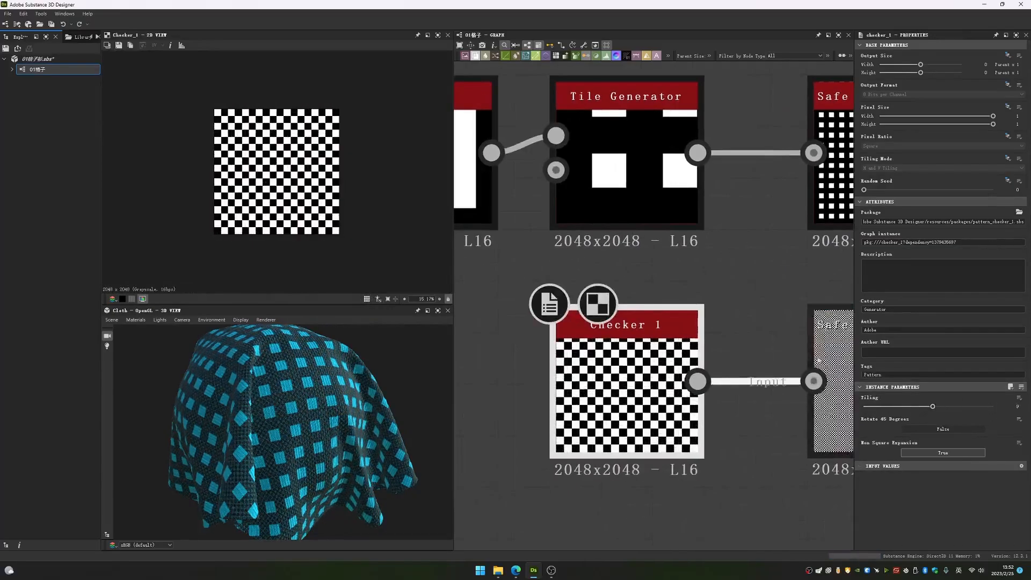
- Review the output of the checker's Safe Transform node and the square Shape node that feeds the Tile Generator
{"action": "double_click", "coordinate": [750, 390]}
{"action": "middle_click_drag", "start_coordinate": [749, 389], "coordinate": [670, 382]}
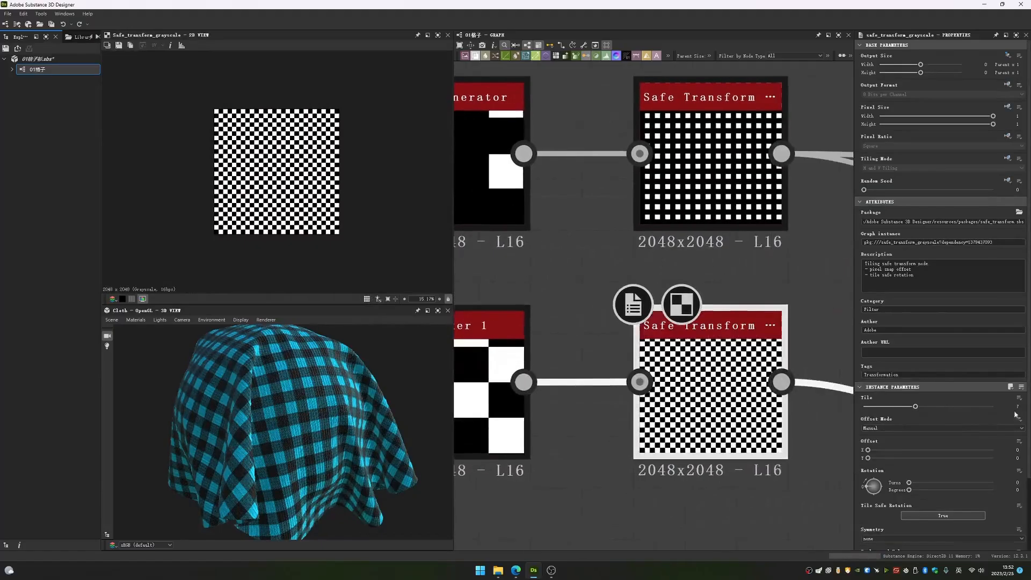
{"action": "middle_click_drag", "start_coordinate": [628, 271], "coordinate": [774, 367]}
{"action": "middle_click_drag", "start_coordinate": [526, 315], "coordinate": [700, 382]}
{"action": "scroll", "coordinate": [701, 382], "scroll_direction": "down", "scroll_amount": 2}
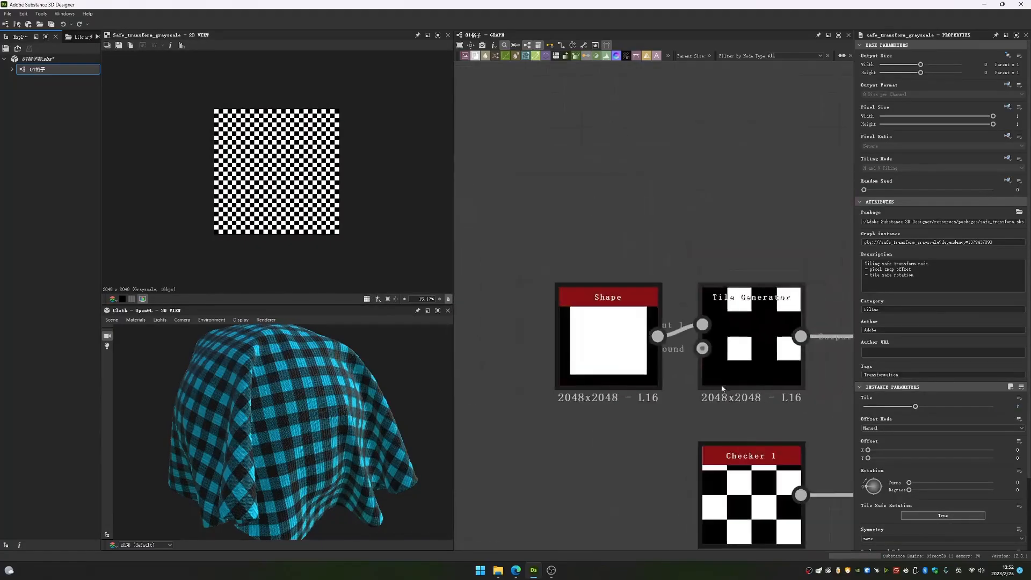
{"action": "middle_click_drag", "start_coordinate": [614, 342], "coordinate": [671, 343]}
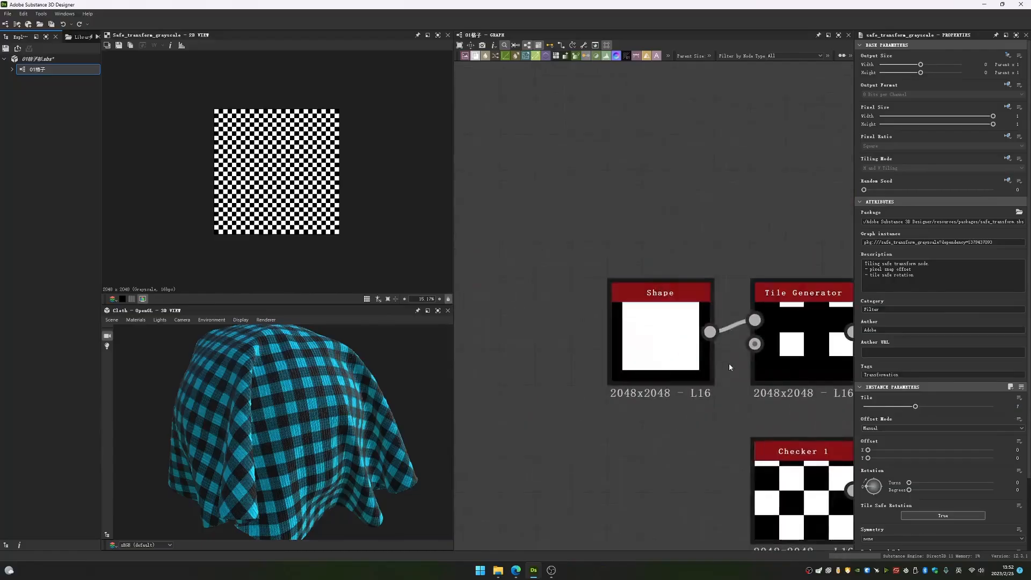
{"action": "double_click", "coordinate": [683, 355]}
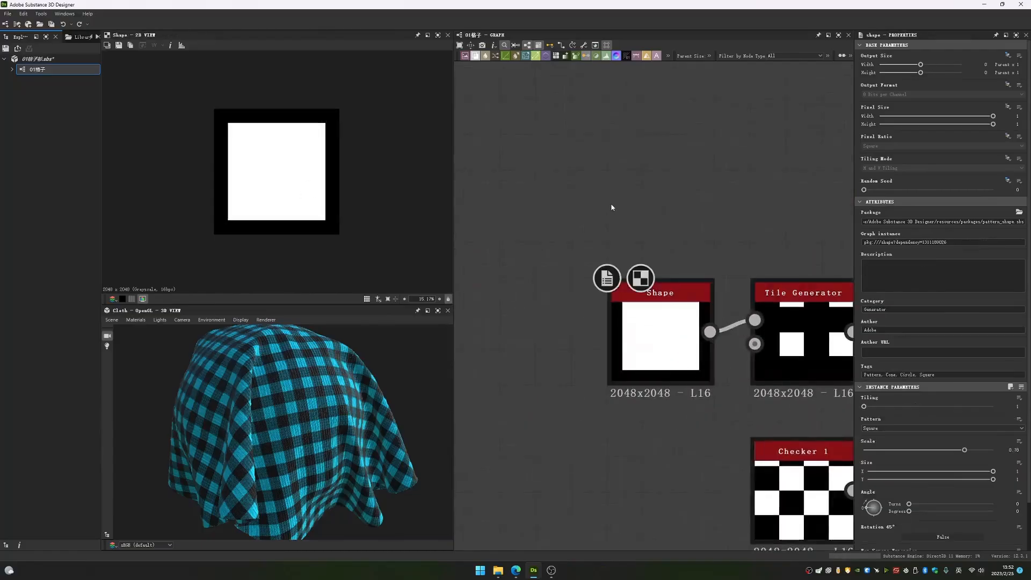
- Search the node list for "sha" and add a new Shape node above the square Shape
{"action": "key", "text": "space"}
{"action": "type", "text": "sha"}
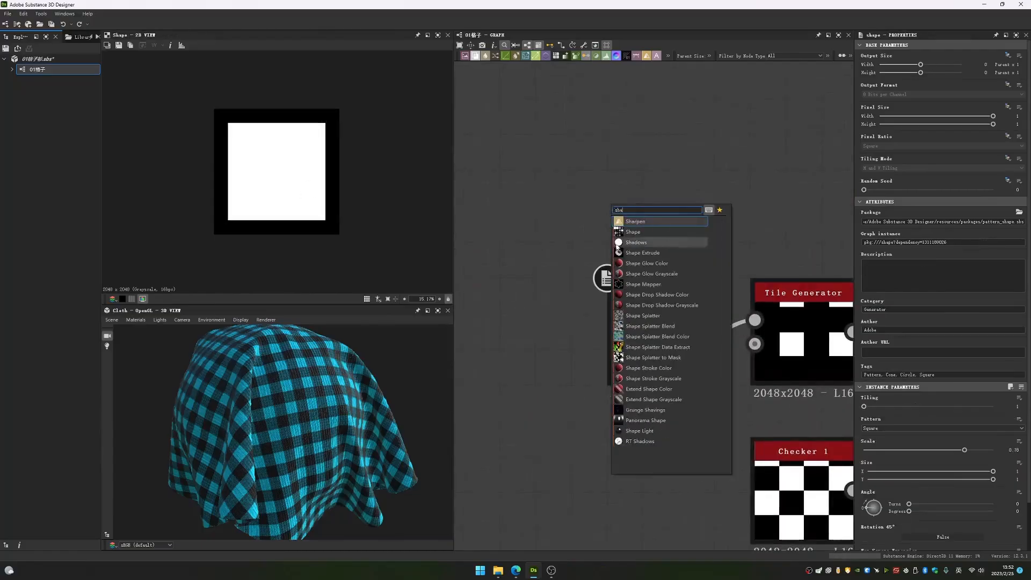
{"action": "left_click", "coordinate": [633, 231]}
- View the output of the Tile Generator node that repeats the square shape
{"action": "middle_click_drag", "start_coordinate": [802, 304], "coordinate": [573, 284]}
{"action": "double_click", "coordinate": [574, 285]}
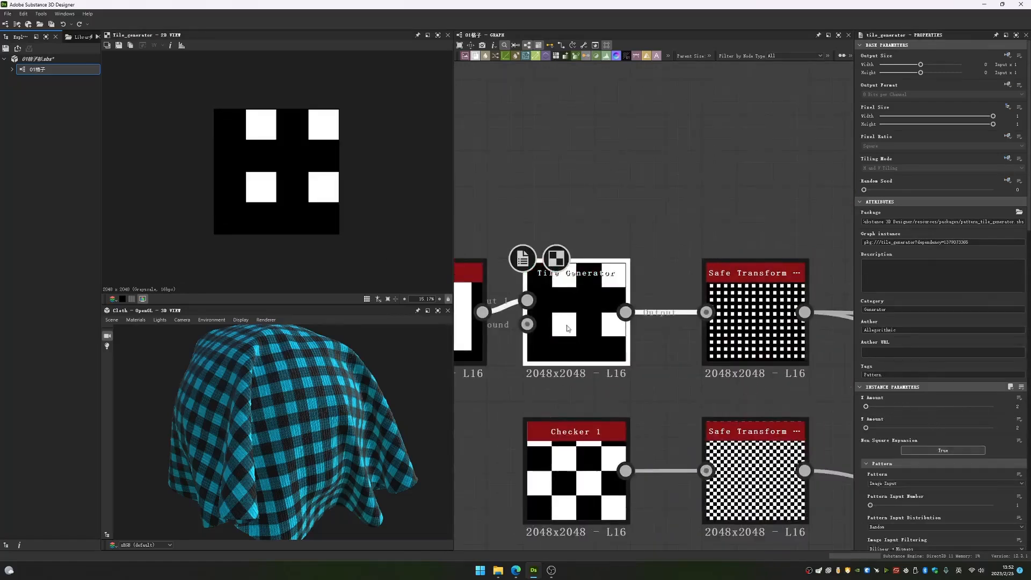
{"action": "scroll", "coordinate": [846, 405], "scroll_direction": "up", "scroll_amount": 2}
- Try shifting the square pattern with the Tile Generator's Global Offset X, and undo the change
{"action": "scroll", "coordinate": [946, 429], "scroll_direction": "down", "scroll_amount": 6}
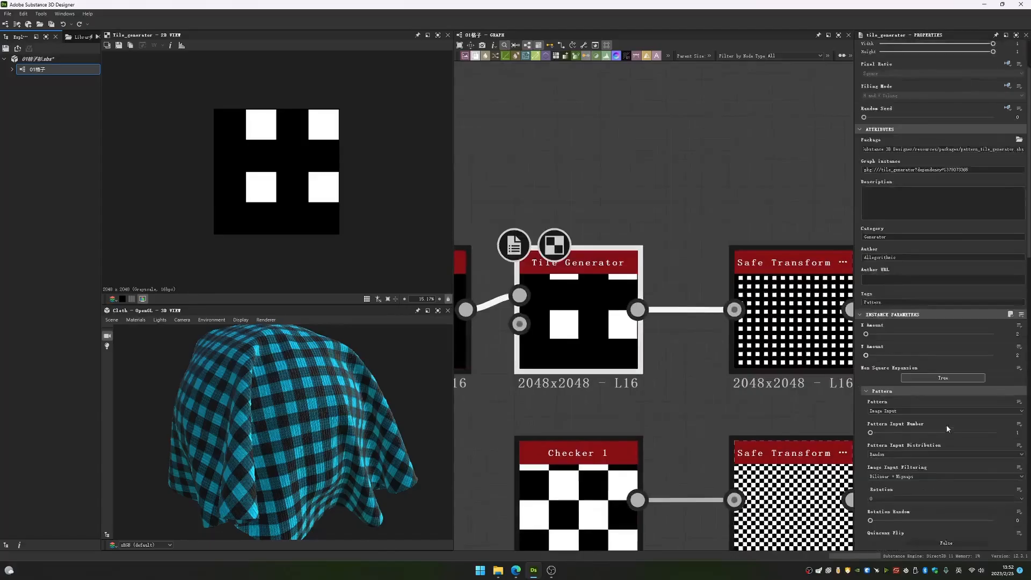
{"action": "scroll", "coordinate": [940, 421], "scroll_direction": "down", "scroll_amount": 1}
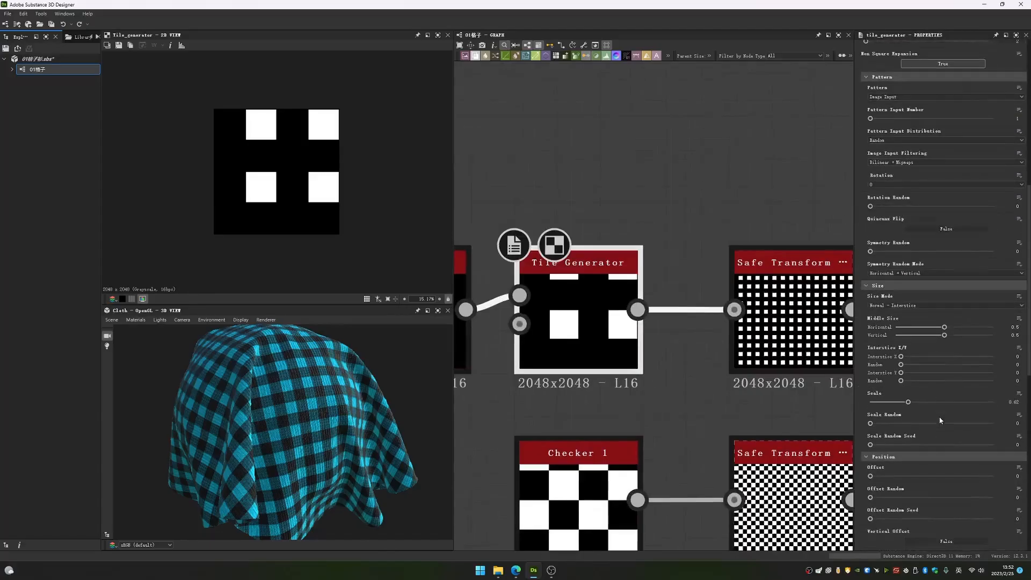
{"action": "scroll", "coordinate": [907, 414], "scroll_direction": "down", "scroll_amount": 3}
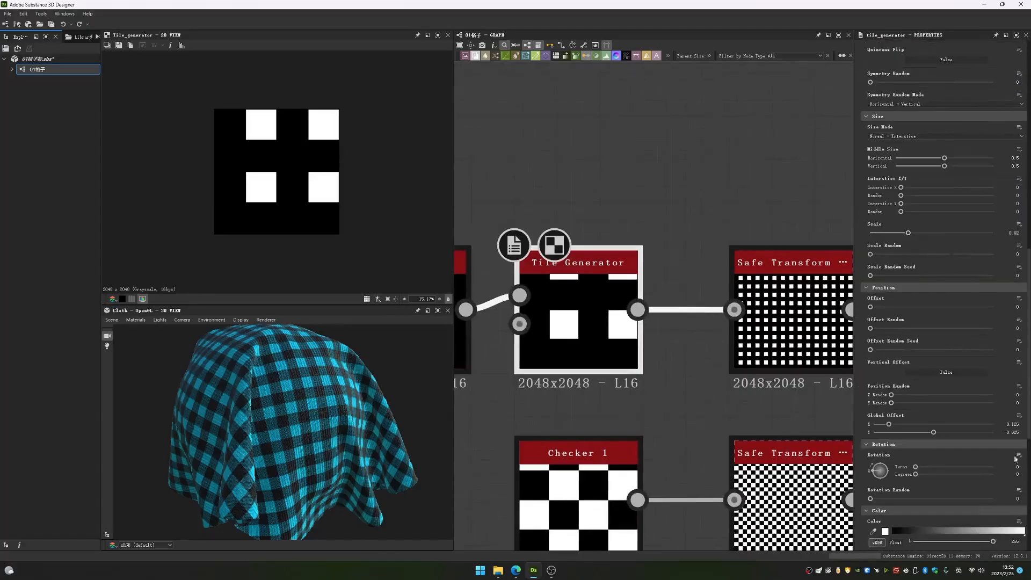
{"action": "left_click_drag", "start_coordinate": [888, 428], "coordinate": [991, 426]}
{"action": "key", "text": "ctrl+z"}
- View the output and parameters of the Safe Transform node fed by the Tile Generator
{"action": "middle_click_drag", "start_coordinate": [766, 400], "coordinate": [595, 383]}
{"action": "double_click", "coordinate": [617, 327]}
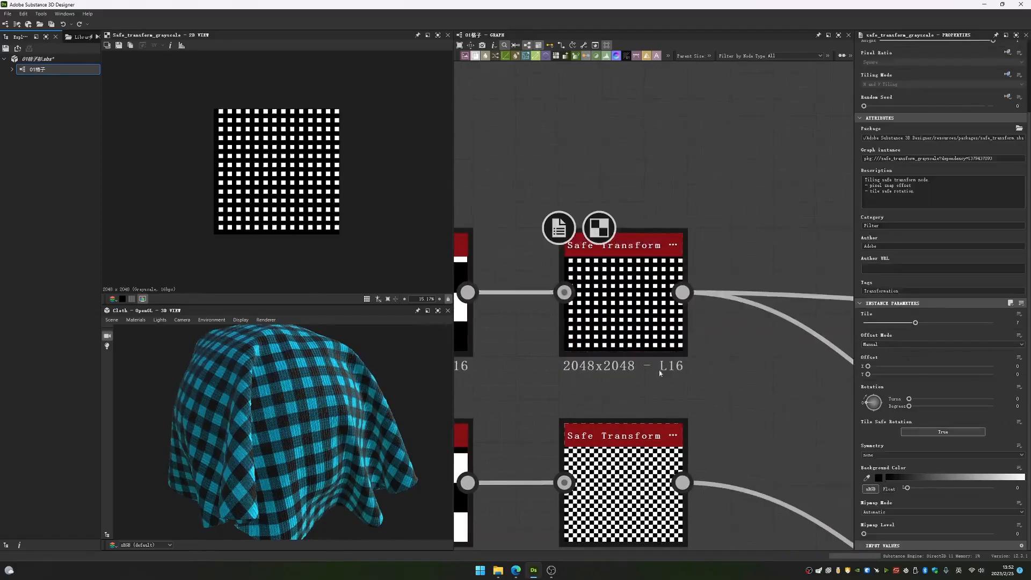
- View the output of the square mask's Safe Transform node together with the surrounding graph connections
{"action": "scroll", "coordinate": [729, 348], "scroll_direction": "down", "scroll_amount": 3}
{"action": "scroll", "coordinate": [696, 326], "scroll_direction": "down", "scroll_amount": 2}
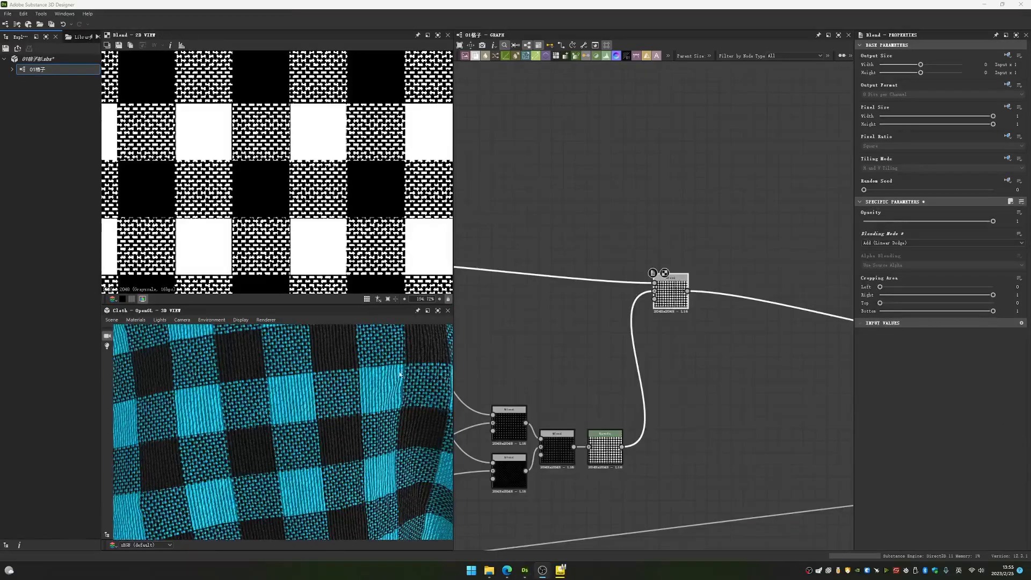
{"action": "left_click_drag", "start_coordinate": [400, 374], "coordinate": [305, 431]}
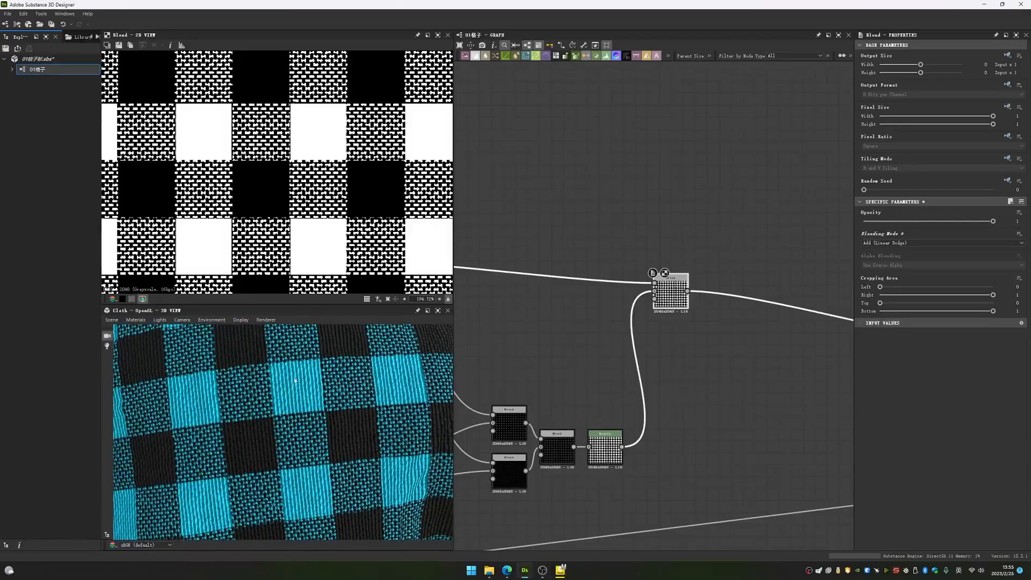
{"action": "scroll", "coordinate": [546, 376], "scroll_direction": "down", "scroll_amount": 3}
{"action": "middle_click_drag", "start_coordinate": [545, 375], "coordinate": [730, 409]}
{"action": "scroll", "coordinate": [588, 372], "scroll_direction": "up", "scroll_amount": 4}
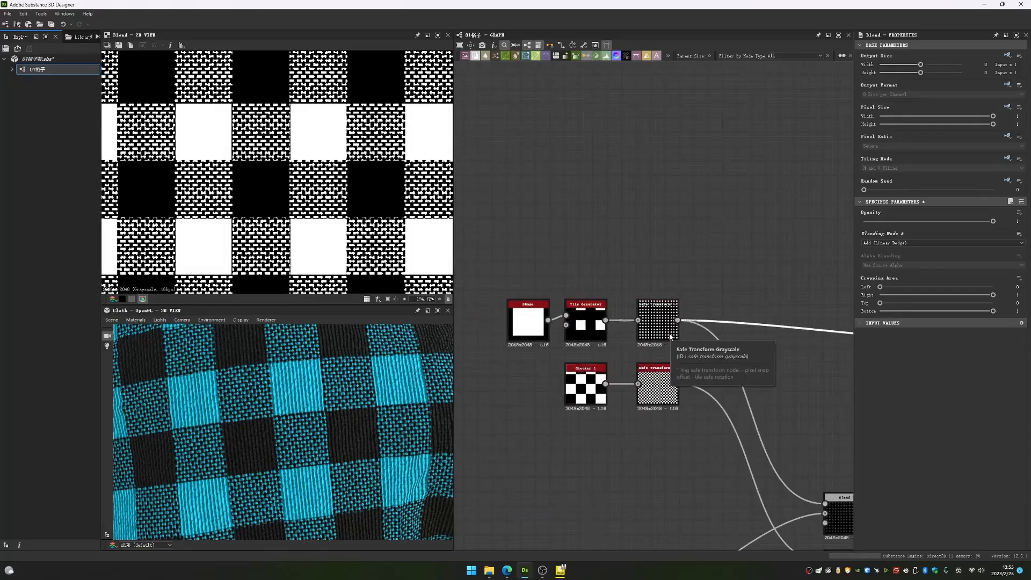
{"action": "middle_click_drag", "start_coordinate": [671, 337], "coordinate": [504, 301]}
{"action": "scroll", "coordinate": [679, 328], "scroll_direction": "down", "scroll_amount": 2}
{"action": "middle_click_drag", "start_coordinate": [739, 339], "coordinate": [631, 330]}
{"action": "middle_click_drag", "start_coordinate": [562, 347], "coordinate": [685, 344]}
{"action": "scroll", "coordinate": [531, 283], "scroll_direction": "up", "scroll_amount": 3}
{"action": "double_click", "coordinate": [602, 290]}
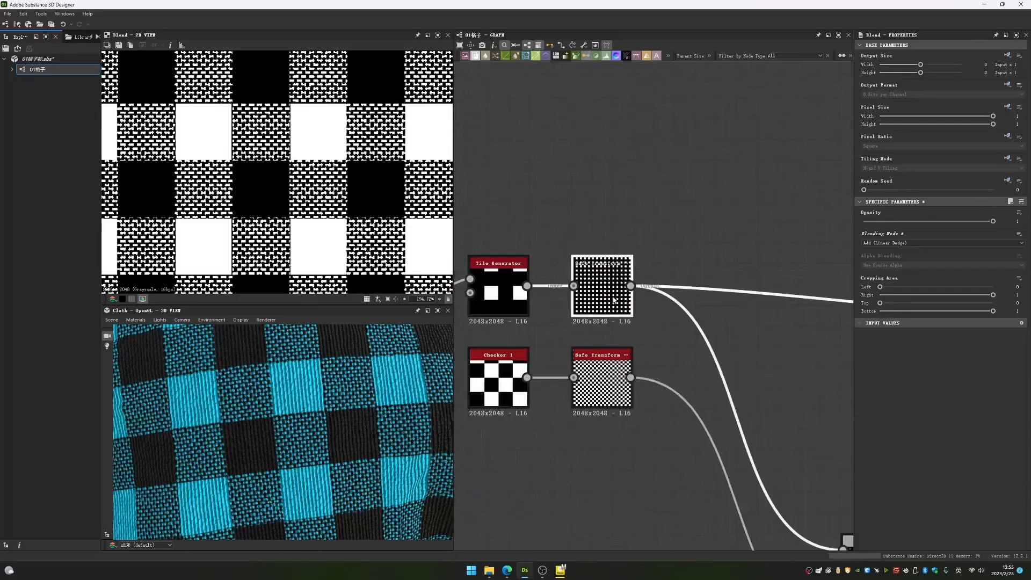
{"action": "middle_click_drag", "start_coordinate": [542, 288], "coordinate": [672, 301]}
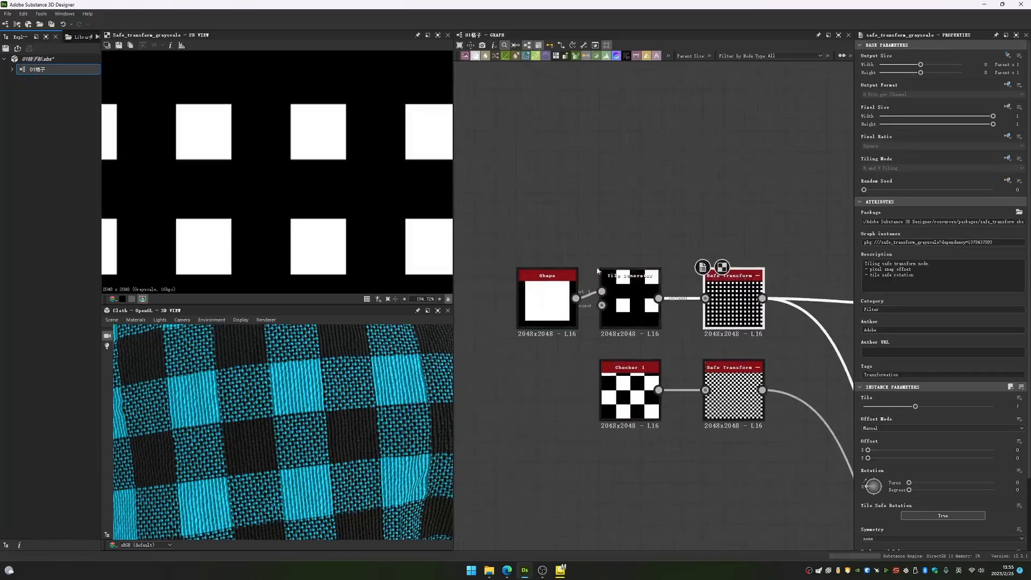
- Compare the outputs of the Tile Generator and the two Safe Transform nodes for the squares and the checker
{"action": "double_click", "coordinate": [629, 306]}
{"action": "double_click", "coordinate": [754, 308]}
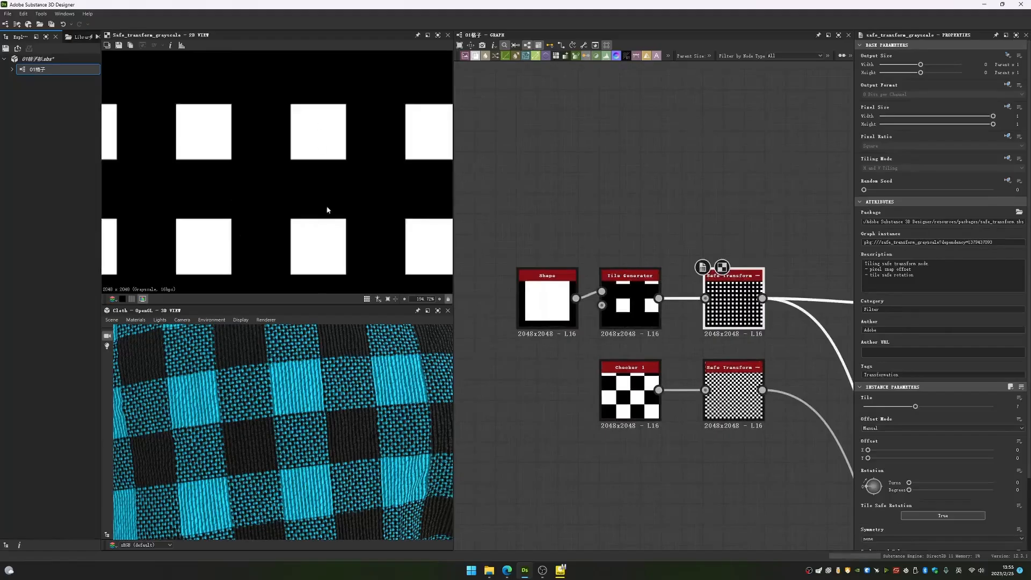
{"action": "double_click", "coordinate": [732, 394]}
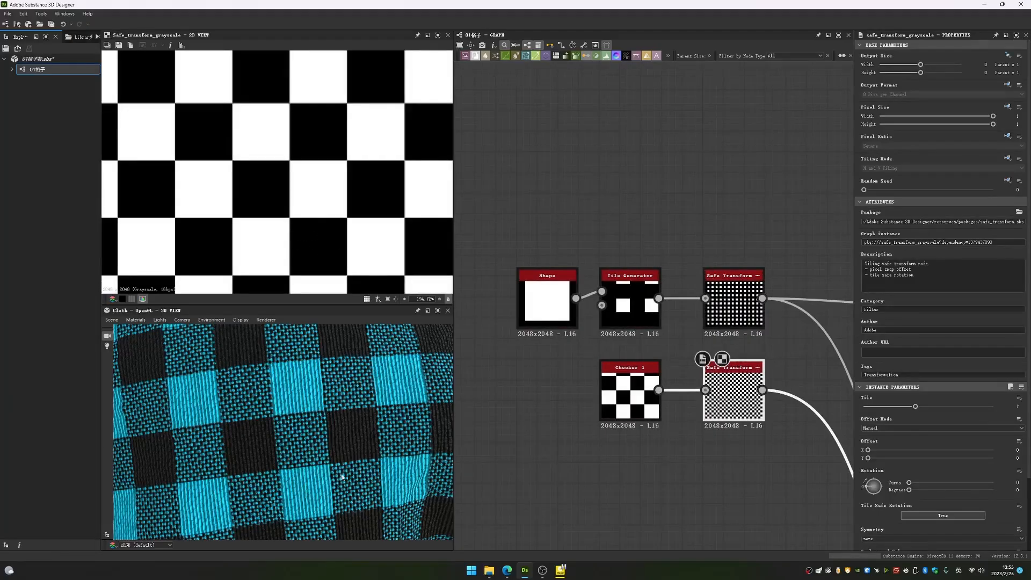
- View the Blend node that combines the square mask with the Levels result
{"action": "middle_click_drag", "start_coordinate": [779, 316], "coordinate": [575, 316]}
{"action": "scroll", "coordinate": [576, 317], "scroll_direction": "down", "scroll_amount": 3}
{"action": "middle_click_drag", "start_coordinate": [709, 371], "coordinate": [533, 343]}
{"action": "left_click", "coordinate": [698, 313]}
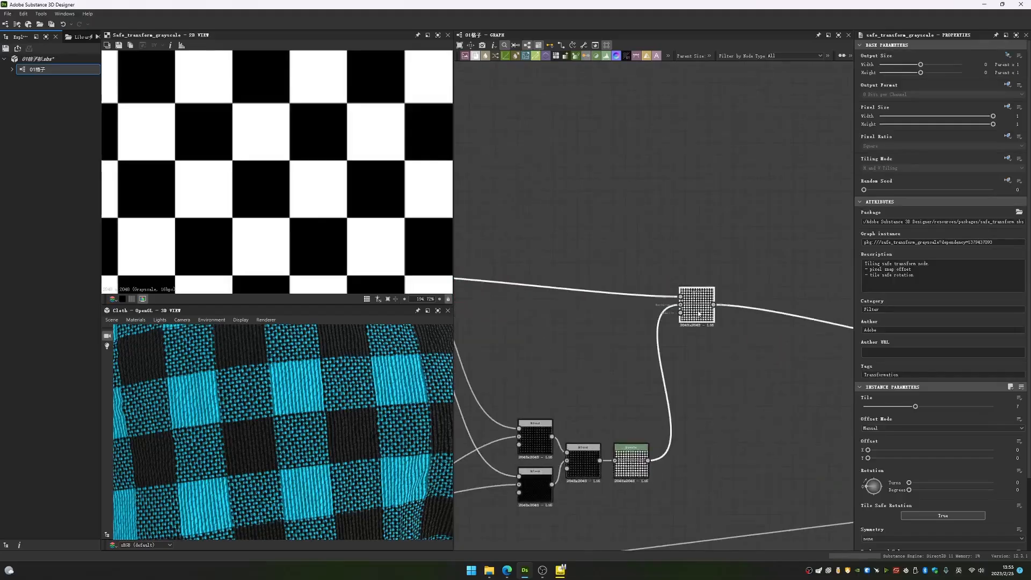
{"action": "double_click", "coordinate": [698, 313]}
- View the upper Multiply Blend node that masks the vertical threads with the square pattern
{"action": "middle_click_drag", "start_coordinate": [628, 386], "coordinate": [730, 325]}
{"action": "middle_click_drag", "start_coordinate": [593, 276], "coordinate": [695, 248]}
{"action": "double_click", "coordinate": [739, 352]}
{"action": "scroll", "coordinate": [786, 341], "scroll_direction": "up", "scroll_amount": 3}
{"action": "scroll", "coordinate": [620, 250], "scroll_direction": "down", "scroll_amount": 3}
{"action": "middle_click_drag", "start_coordinate": [608, 242], "coordinate": [653, 302]}
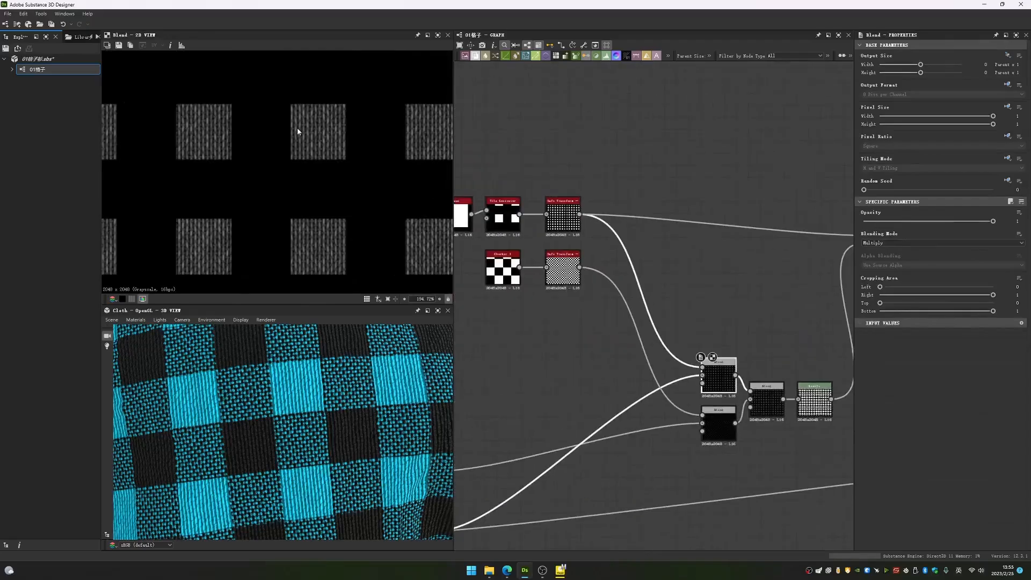
{"action": "middle_click_drag", "start_coordinate": [689, 394], "coordinate": [600, 366]}
{"action": "scroll", "coordinate": [599, 366], "scroll_direction": "up", "scroll_amount": 2}
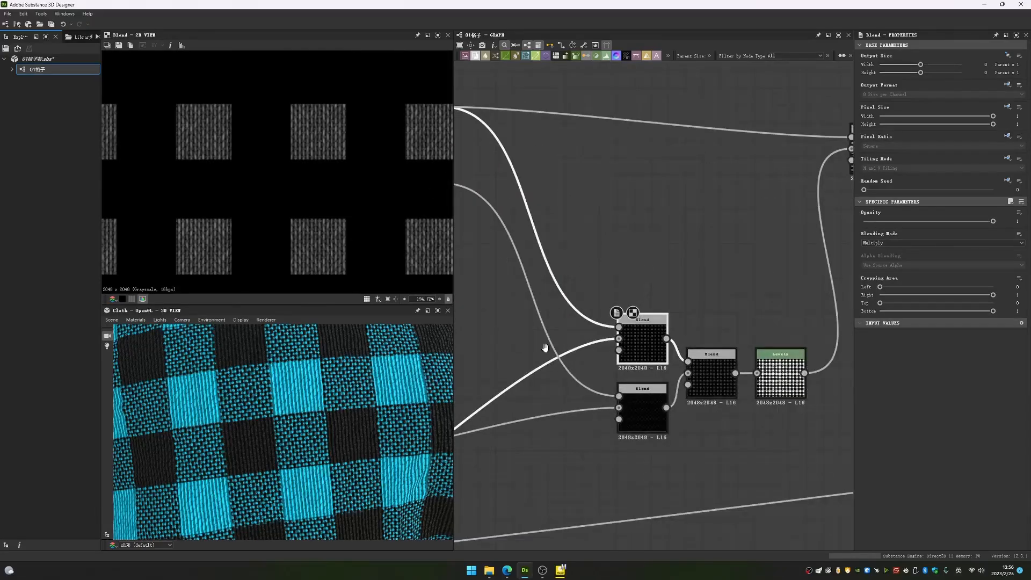
- View the vertical thread Blend node and the upper Multiply Blend node it feeds
{"action": "scroll", "coordinate": [545, 348], "scroll_direction": "down", "scroll_amount": 3}
{"action": "double_click", "coordinate": [570, 405]}
{"action": "double_click", "coordinate": [773, 296]}
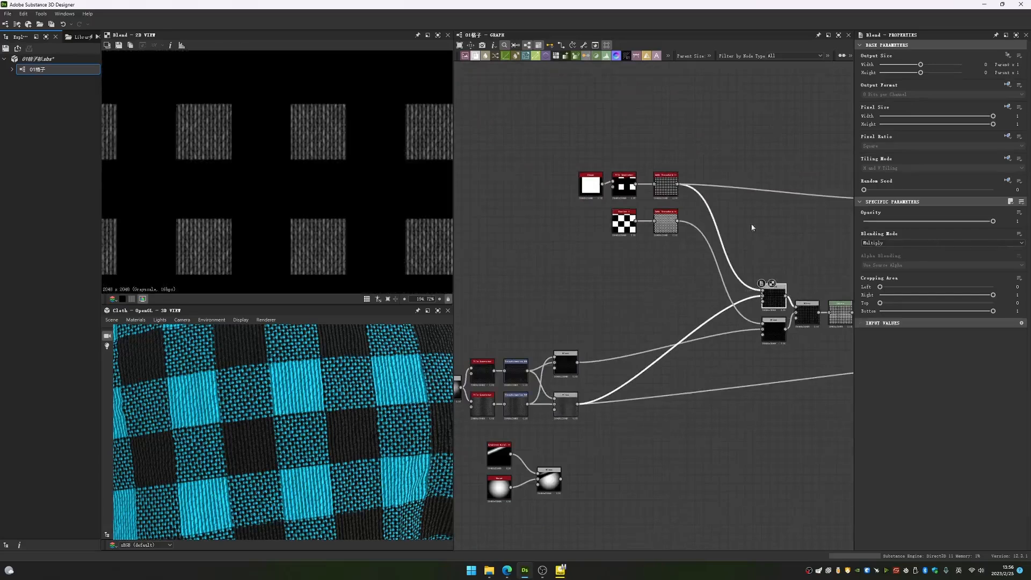
- Compare the square mask's Safe Transform output with a close-up of the upper Multiply Blend output
{"action": "middle_click_drag", "start_coordinate": [752, 227], "coordinate": [677, 234]}
{"action": "scroll", "coordinate": [295, 225], "scroll_direction": "up", "scroll_amount": 4}
{"action": "scroll", "coordinate": [595, 185], "scroll_direction": "up", "scroll_amount": 3}
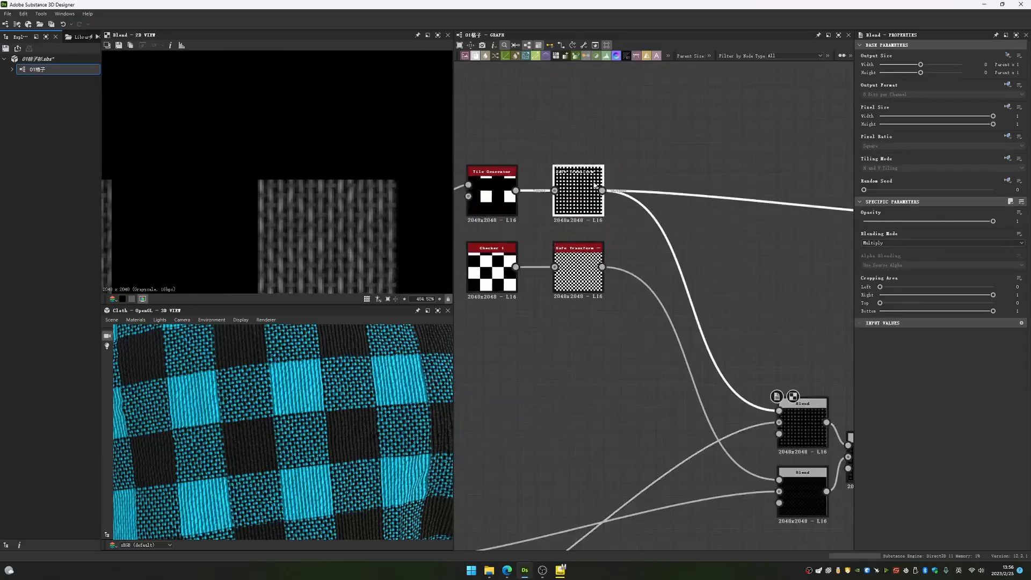
{"action": "double_click", "coordinate": [593, 185]}
{"action": "middle_click_drag", "start_coordinate": [797, 423], "coordinate": [694, 346]}
{"action": "double_click", "coordinate": [693, 347]}
{"action": "middle_click_drag", "start_coordinate": [290, 226], "coordinate": [262, 148]}
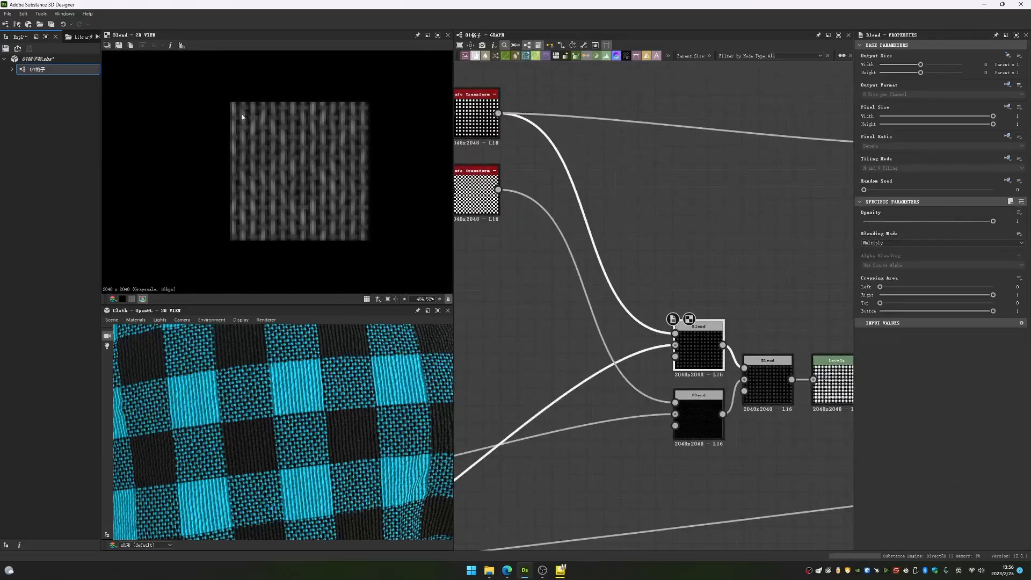
- View the checker's Safe Transform output and the lower Multiply Blend node it masks
{"action": "middle_click_drag", "start_coordinate": [473, 193], "coordinate": [572, 231]}
{"action": "double_click", "coordinate": [571, 231]}
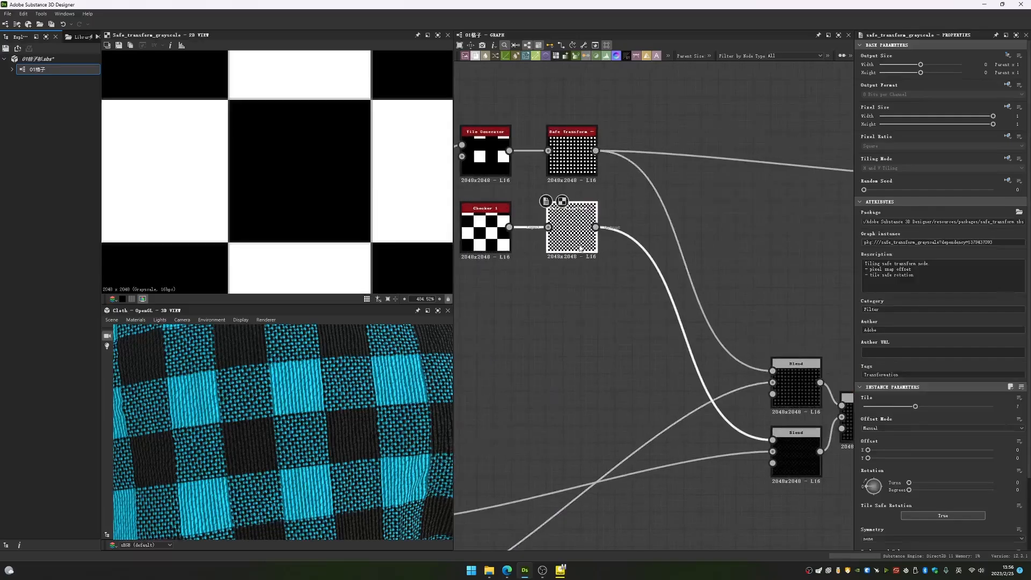
{"action": "double_click", "coordinate": [782, 470]}
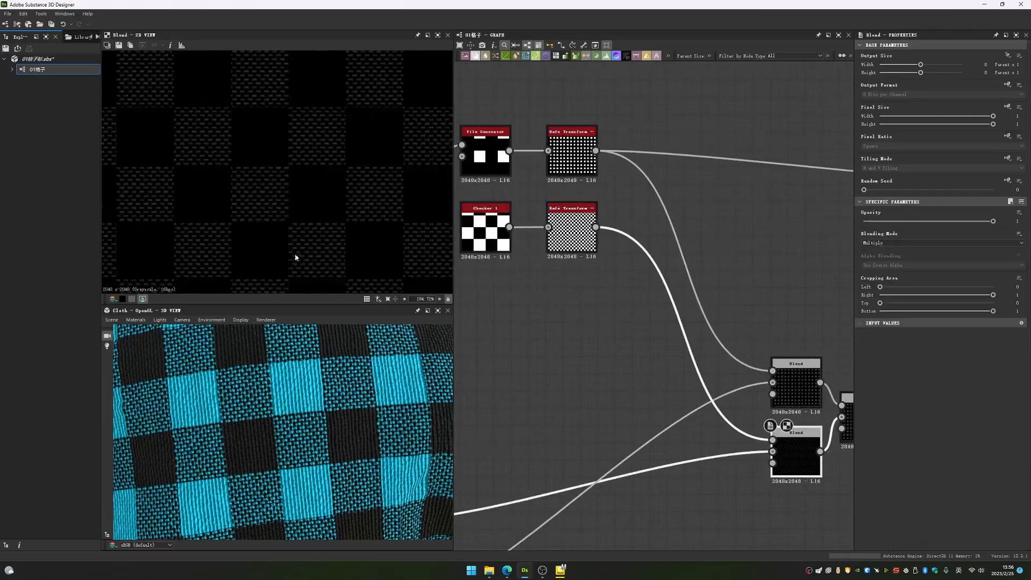
- View the two thread Blend nodes upstream and return to the lower Multiply Blend output
{"action": "middle_click_drag", "start_coordinate": [625, 401], "coordinate": [662, 339]}
{"action": "scroll", "coordinate": [662, 339], "scroll_direction": "down", "scroll_amount": 3}
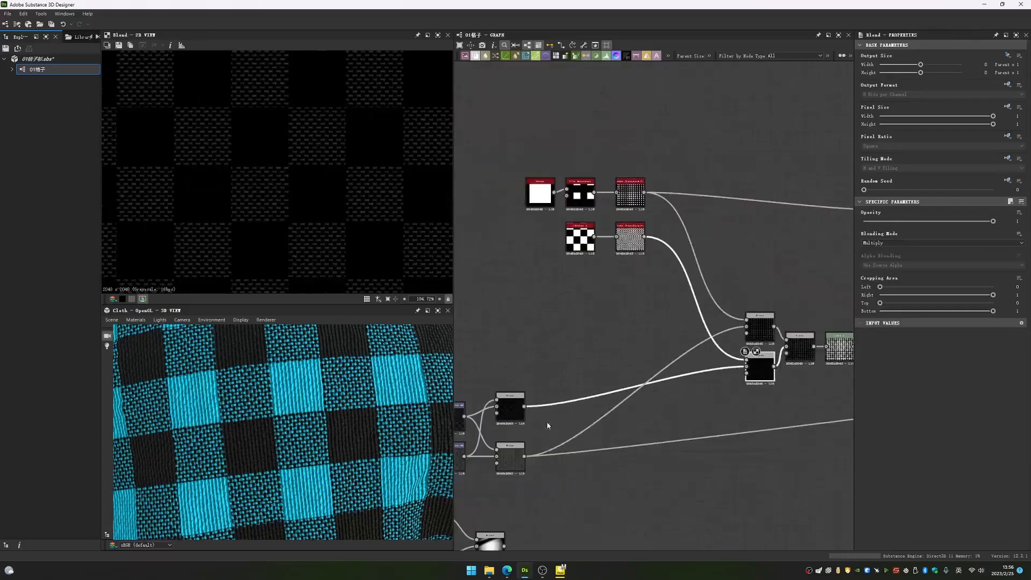
{"action": "middle_click_drag", "start_coordinate": [548, 423], "coordinate": [577, 410]}
{"action": "double_click", "coordinate": [539, 454]}
{"action": "double_click", "coordinate": [546, 405]}
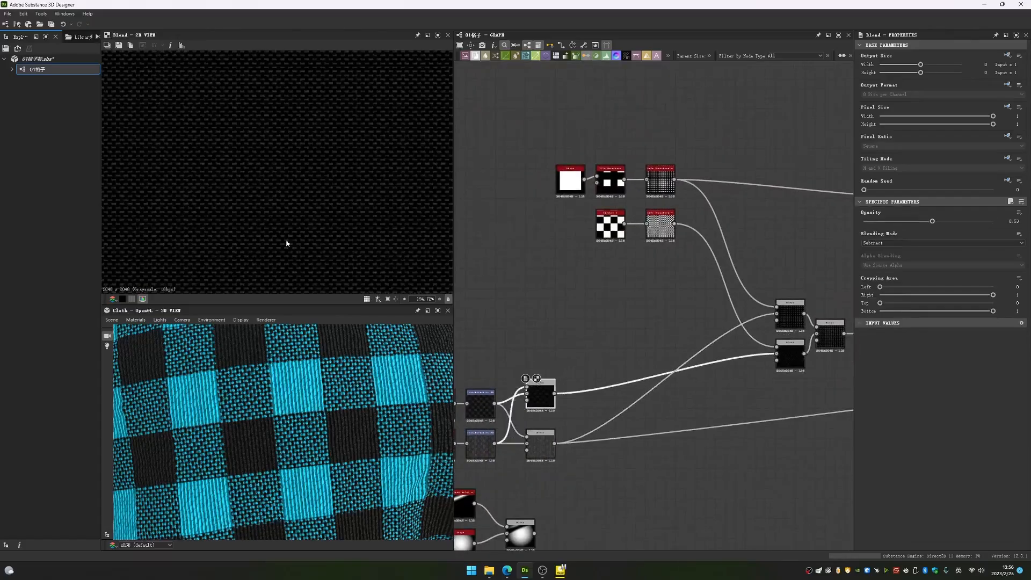
{"action": "middle_click_drag", "start_coordinate": [762, 342], "coordinate": [663, 367]}
{"action": "double_click", "coordinate": [698, 379]}
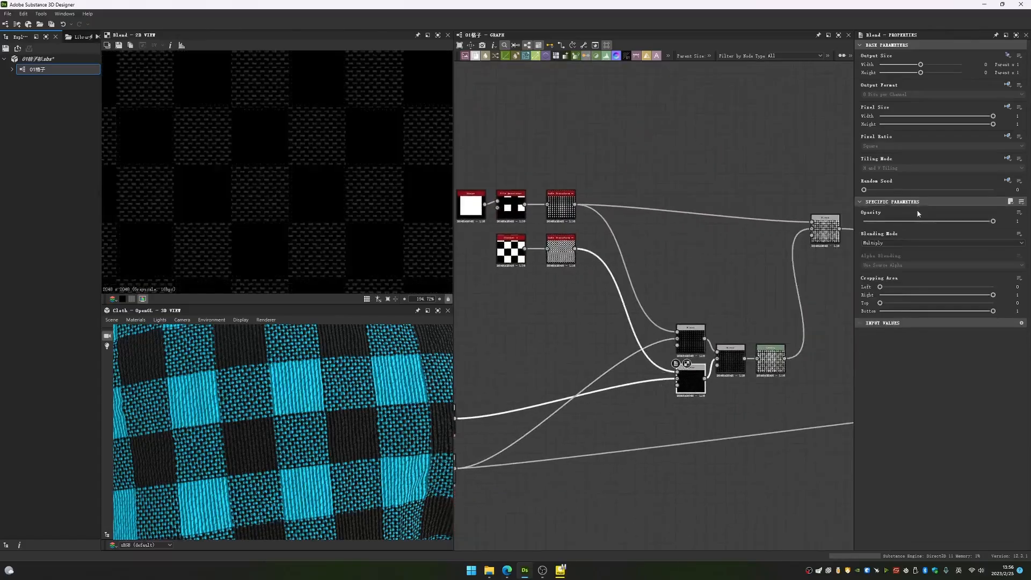
- Compare a close-up of the checker's Safe Transform output with the lower Multiply Blend output
{"action": "scroll", "coordinate": [302, 182], "scroll_direction": "up", "scroll_amount": 4}
{"action": "middle_click_drag", "start_coordinate": [269, 217], "coordinate": [289, 203]}
{"action": "double_click", "coordinate": [567, 259]}
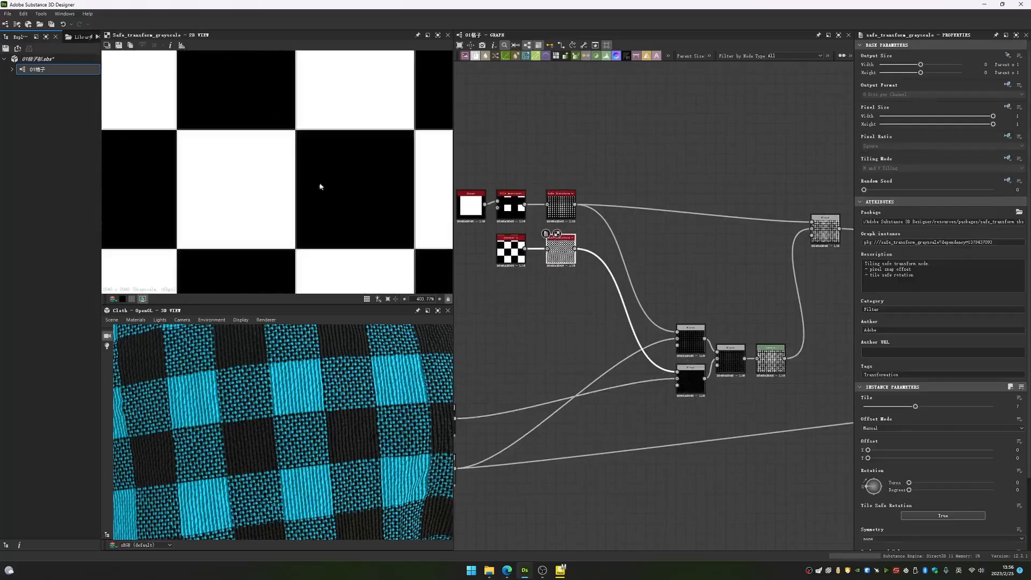
{"action": "double_click", "coordinate": [693, 364]}
- Try another blending mode on the Blend node merging the two masked thread layers, and set it back to Max (Lighten)
{"action": "middle_click_drag", "start_coordinate": [766, 308], "coordinate": [681, 298]}
{"action": "double_click", "coordinate": [647, 349]}
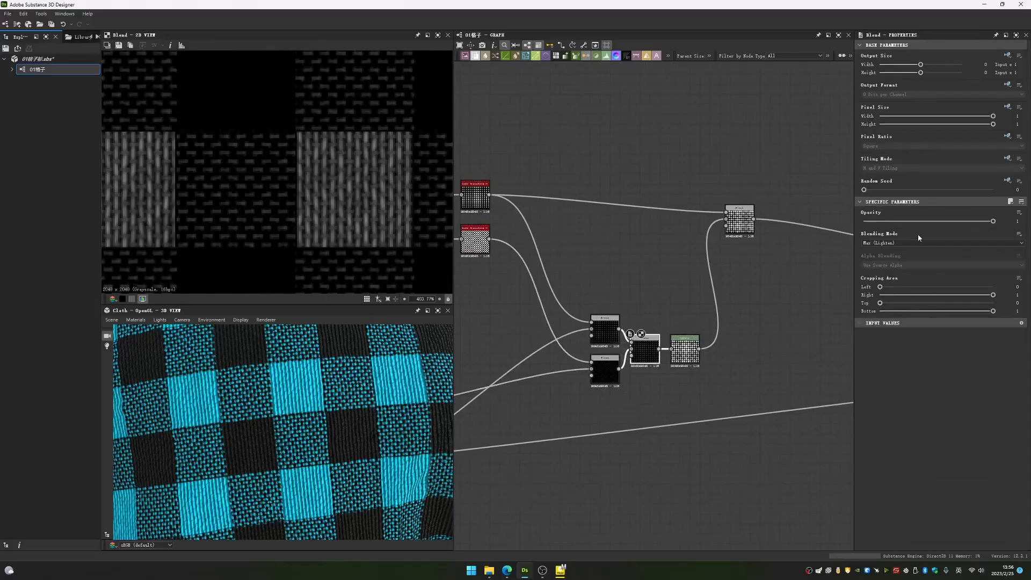
{"action": "left_click", "coordinate": [973, 244]}
{"action": "left_click", "coordinate": [913, 256]}
{"action": "left_click", "coordinate": [920, 241]}
{"action": "left_click", "coordinate": [880, 274]}
{"action": "left_click", "coordinate": [891, 242]}
{"action": "left_click", "coordinate": [644, 331]}
- View the background and foreground inputs of the Blend node that merges the two masked thread layers
{"action": "scroll", "coordinate": [634, 334], "scroll_direction": "up", "scroll_amount": 3}
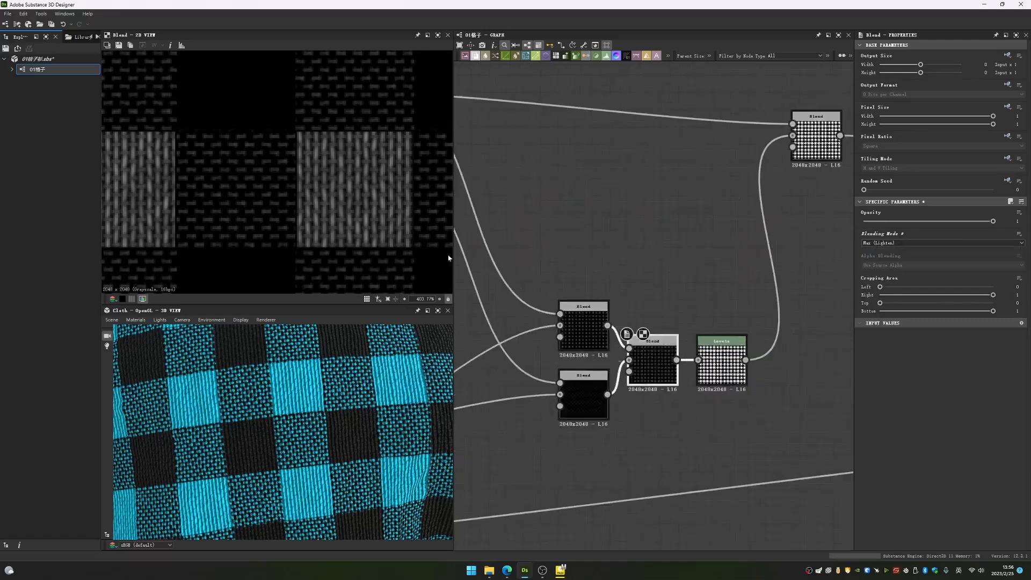
{"action": "double_click", "coordinate": [628, 350]}
{"action": "double_click", "coordinate": [629, 361]}
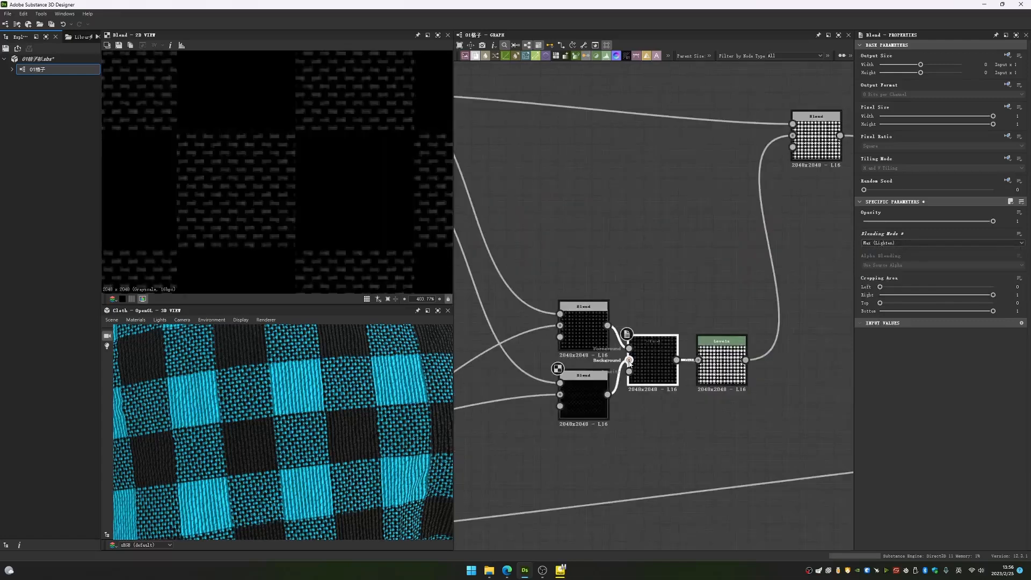
{"action": "double_click", "coordinate": [629, 348]}
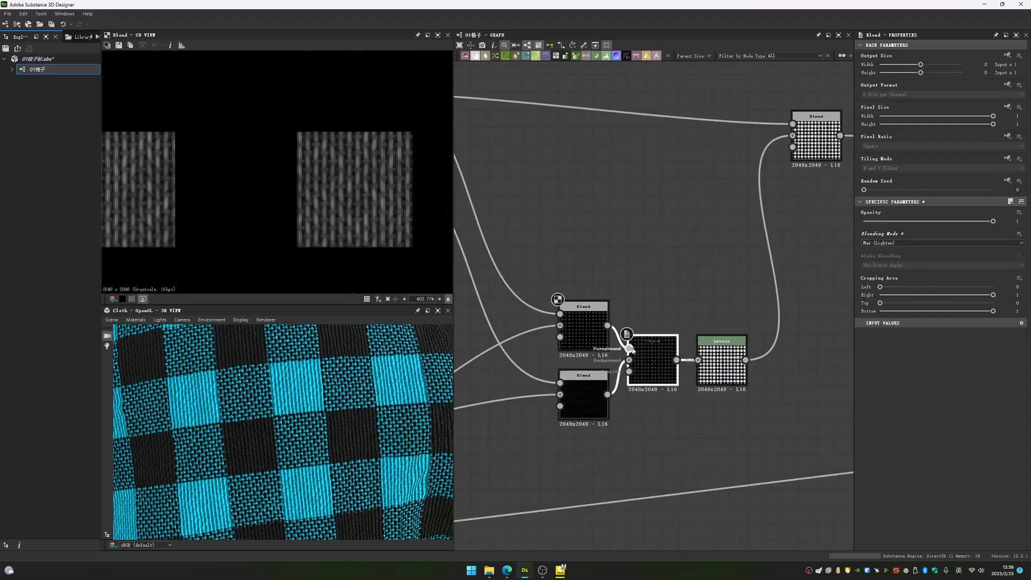
- Set the blending mode of the Blend node merging the two masked thread layers to Add (Linear Dodge)
{"action": "double_click", "coordinate": [643, 366]}
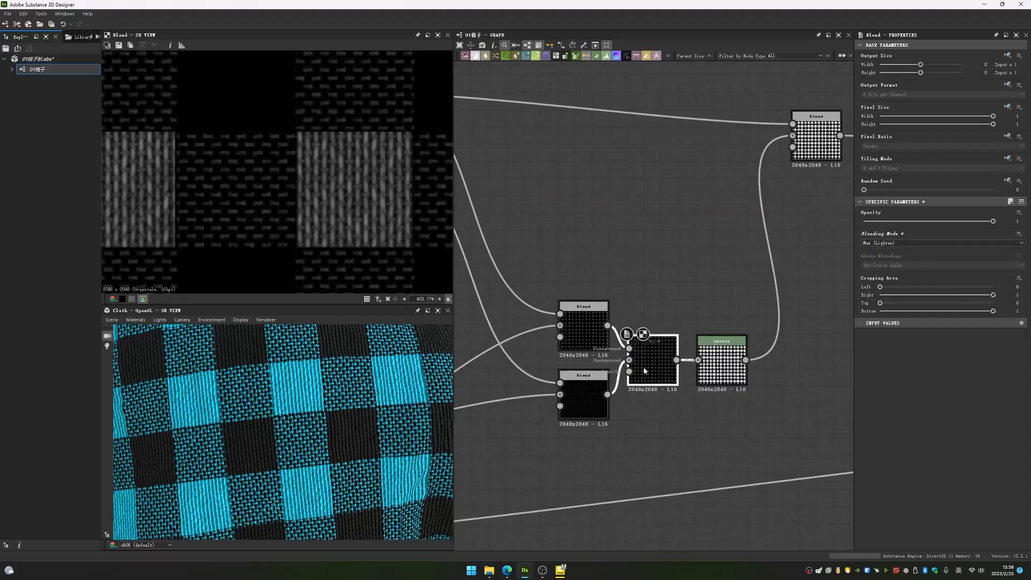
{"action": "left_click", "coordinate": [891, 242]}
{"action": "left_click", "coordinate": [884, 255]}
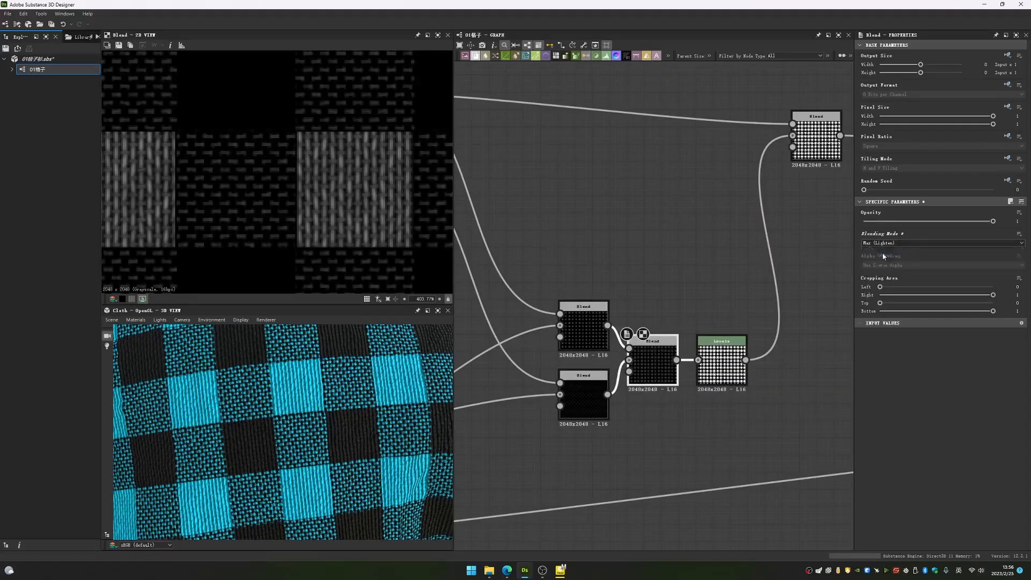
- Examine the output and histogram of the Levels node that follows the merged thread layers
{"action": "middle_click_drag", "start_coordinate": [762, 314], "coordinate": [723, 307]}
{"action": "scroll", "coordinate": [723, 307], "scroll_direction": "up", "scroll_amount": 2}
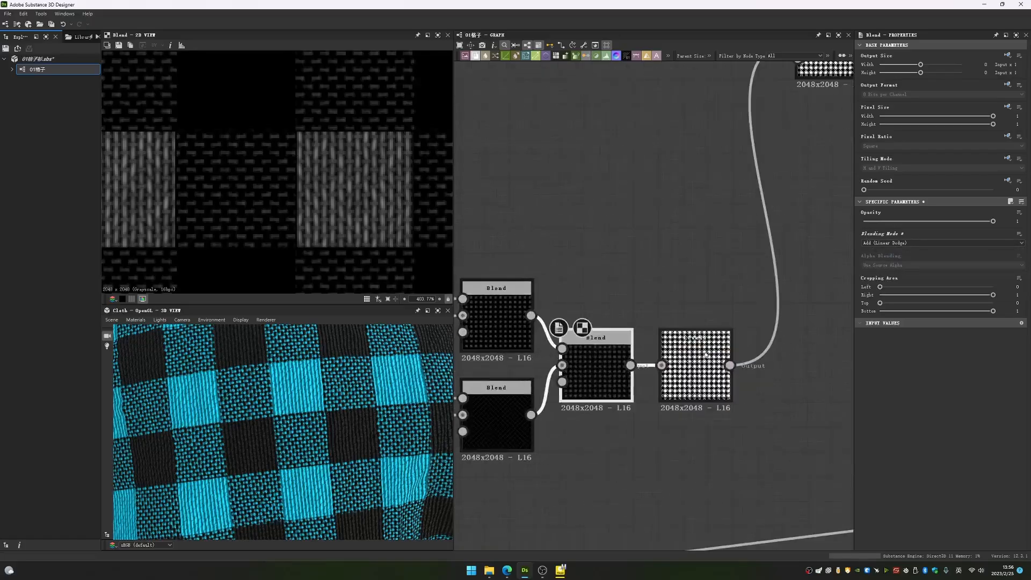
{"action": "double_click", "coordinate": [695, 370]}
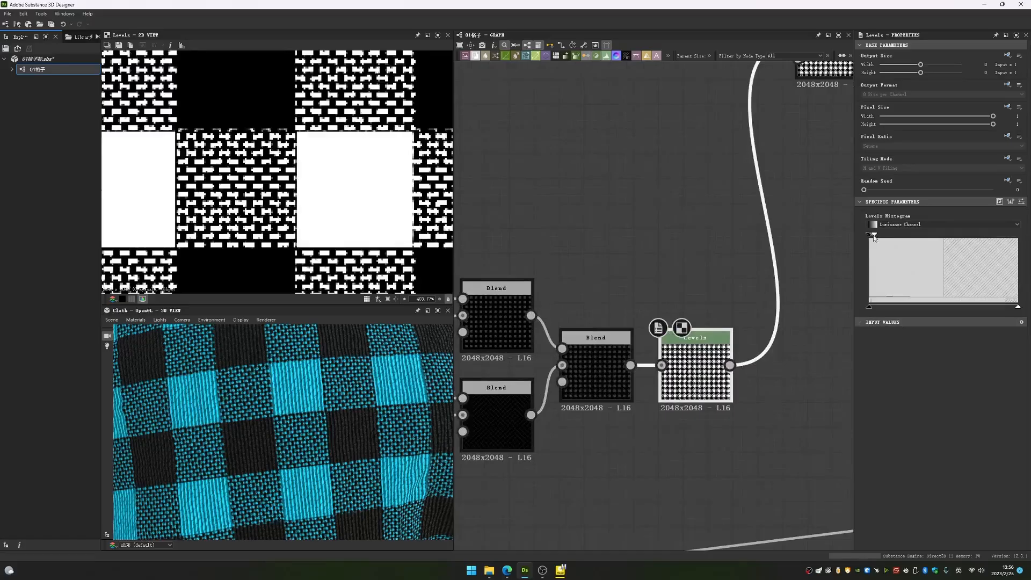
{"action": "scroll", "coordinate": [363, 196], "scroll_direction": "down", "scroll_amount": 4}
{"action": "scroll", "coordinate": [358, 210], "scroll_direction": "up", "scroll_amount": 3}
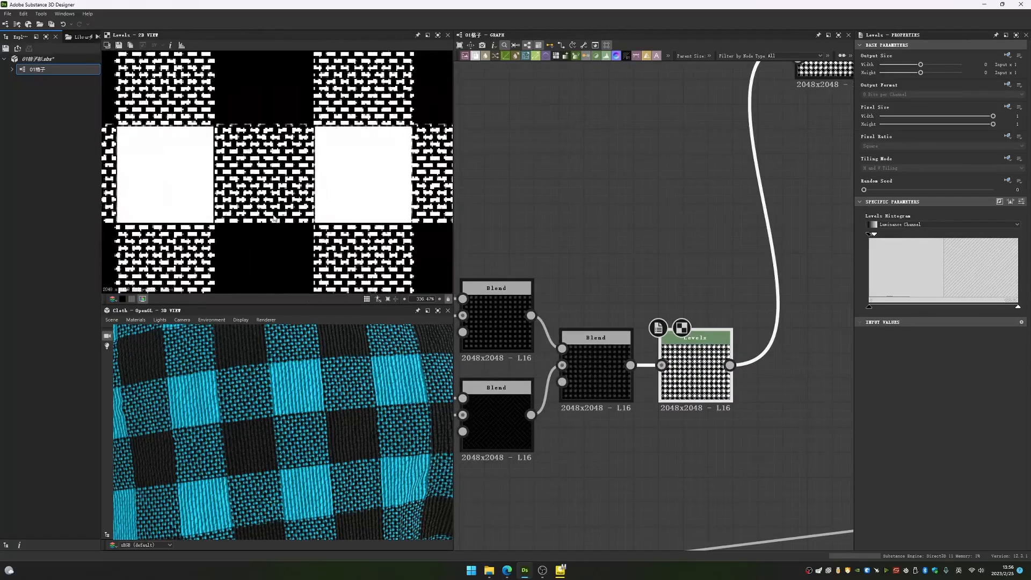
{"action": "middle_click_drag", "start_coordinate": [274, 218], "coordinate": [280, 215]}
{"action": "scroll", "coordinate": [647, 208], "scroll_direction": "down", "scroll_amount": 3}
{"action": "middle_click_drag", "start_coordinate": [630, 199], "coordinate": [658, 220]}
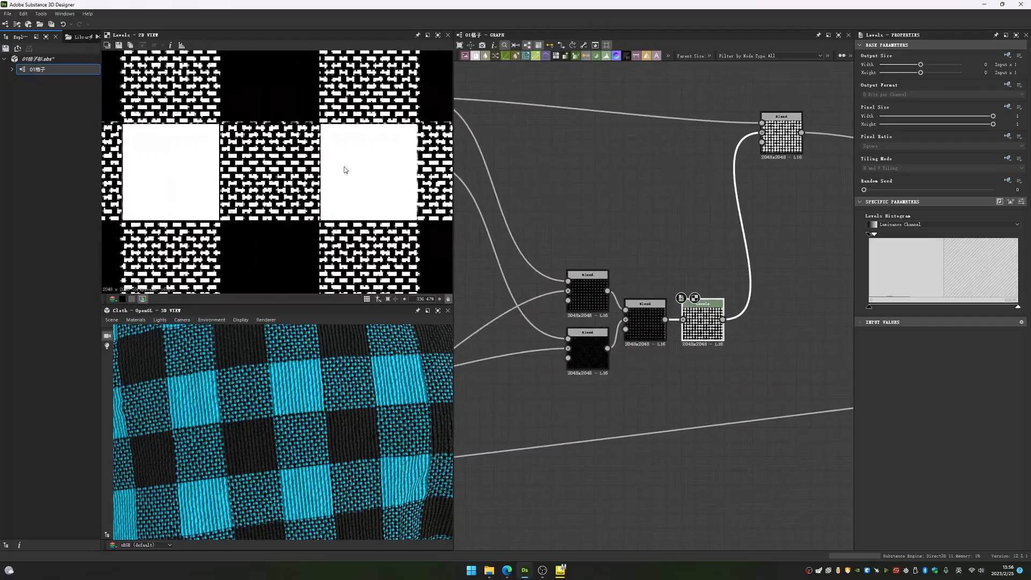
- View the parameters of the Blend node that adds the square mask to the Levels result
{"action": "middle_click_drag", "start_coordinate": [674, 223], "coordinate": [625, 317]}
{"action": "scroll", "coordinate": [617, 312], "scroll_direction": "down", "scroll_amount": 2}
{"action": "double_click", "coordinate": [692, 250]}
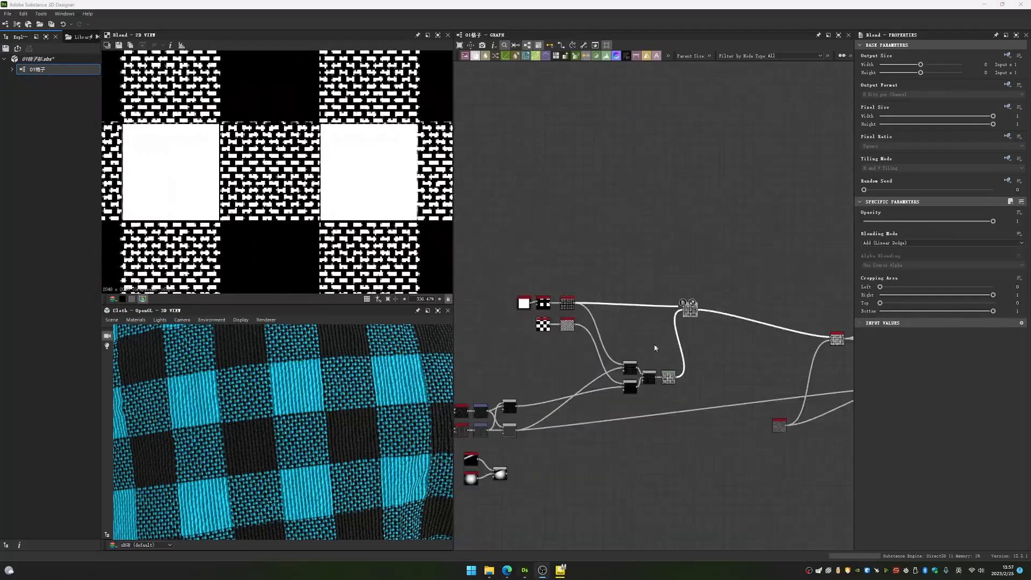
{"action": "scroll", "coordinate": [693, 340], "scroll_direction": "up", "scroll_amount": 3}
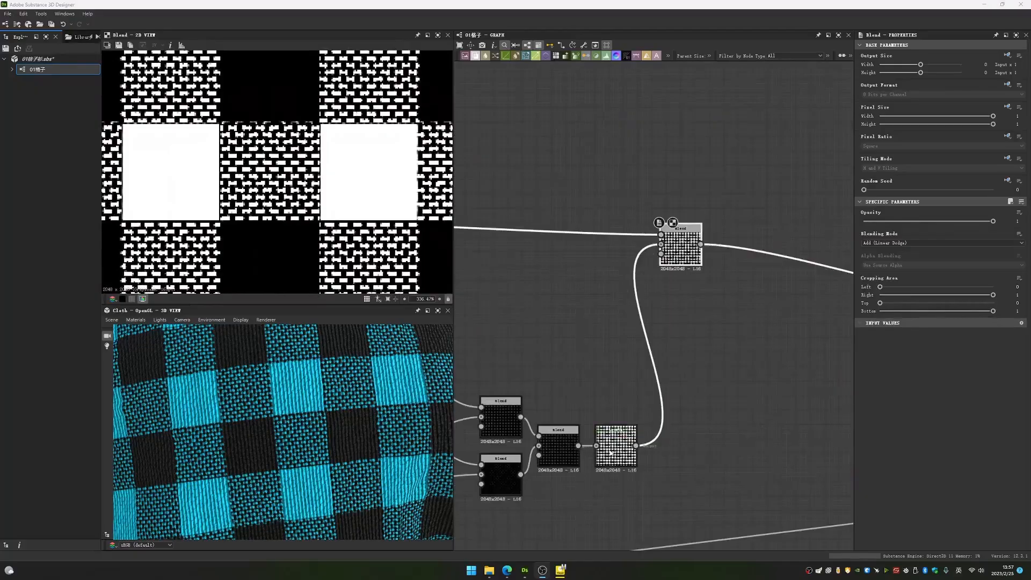
- Inspect a close-up of a white square and its edges in the Levels output
{"action": "double_click", "coordinate": [612, 454]}
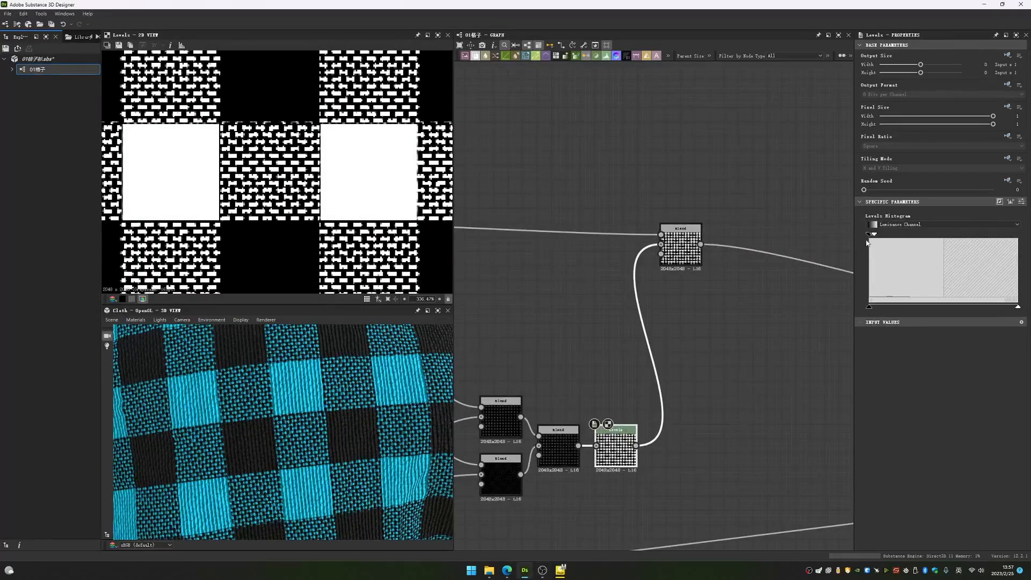
{"action": "scroll", "coordinate": [354, 169], "scroll_direction": "up", "scroll_amount": 2}
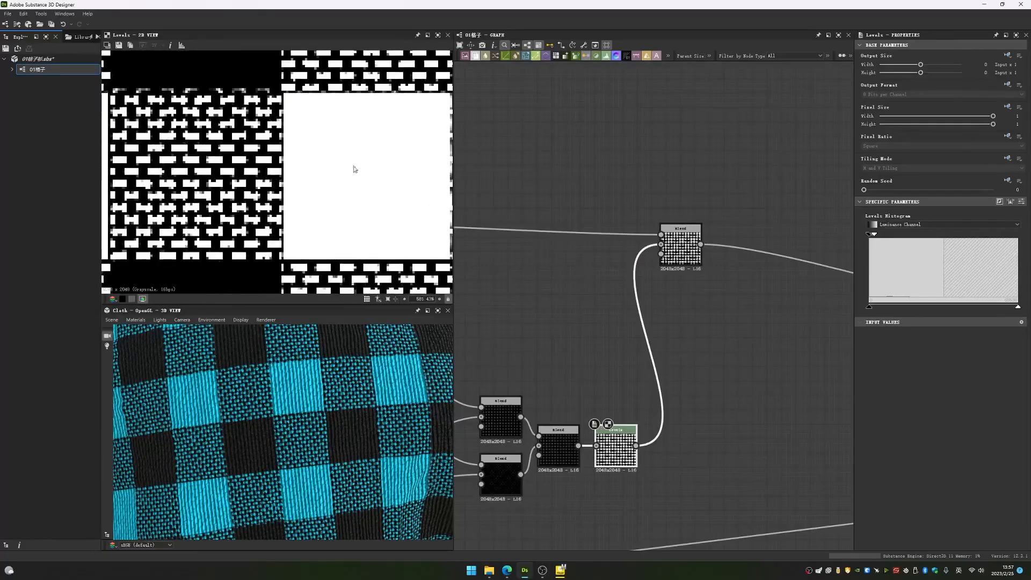
{"action": "middle_click_drag", "start_coordinate": [364, 153], "coordinate": [325, 156]}
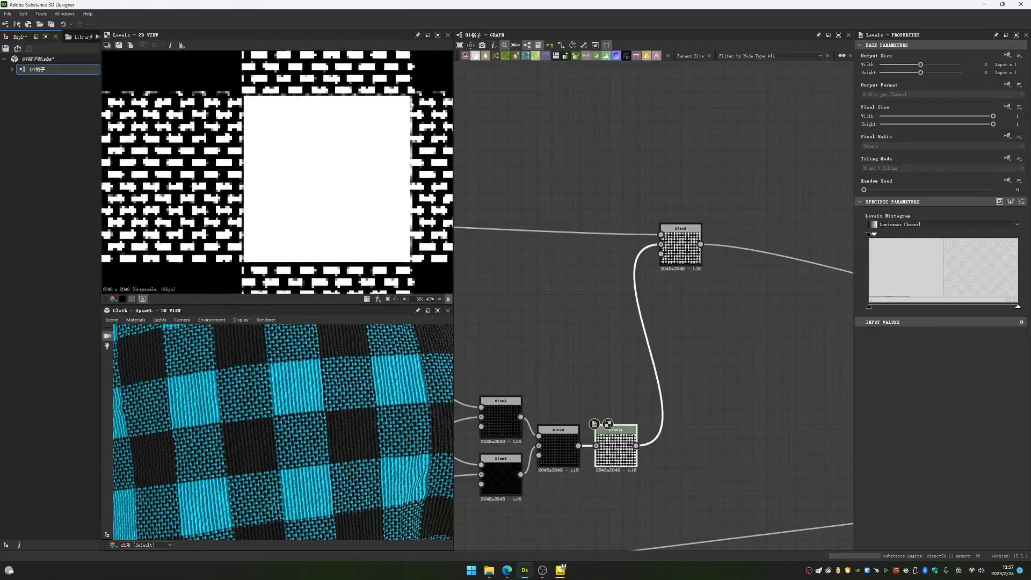
- View the square mask's Safe Transform output for comparison with the Levels output
{"action": "middle_click_drag", "start_coordinate": [557, 211], "coordinate": [708, 247]}
{"action": "middle_click_drag", "start_coordinate": [494, 229], "coordinate": [607, 245]}
{"action": "scroll", "coordinate": [607, 245], "scroll_direction": "down", "scroll_amount": 2}
{"action": "scroll", "coordinate": [603, 245], "scroll_direction": "up", "scroll_amount": 2}
{"action": "double_click", "coordinate": [602, 277]}
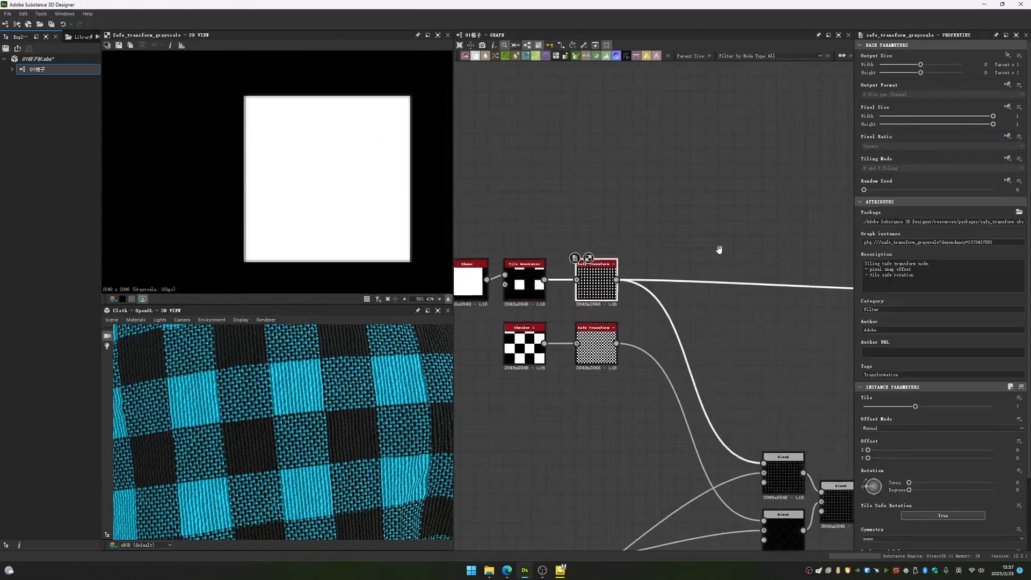
- Compare the output of the Blend node that adds the square mask with the Levels node feeding it
{"action": "middle_click_drag", "start_coordinate": [718, 251], "coordinate": [588, 247]}
{"action": "middle_click_drag", "start_coordinate": [699, 265], "coordinate": [537, 246]}
{"action": "middle_click_drag", "start_coordinate": [463, 234], "coordinate": [715, 261]}
{"action": "middle_click_drag", "start_coordinate": [554, 251], "coordinate": [719, 260]}
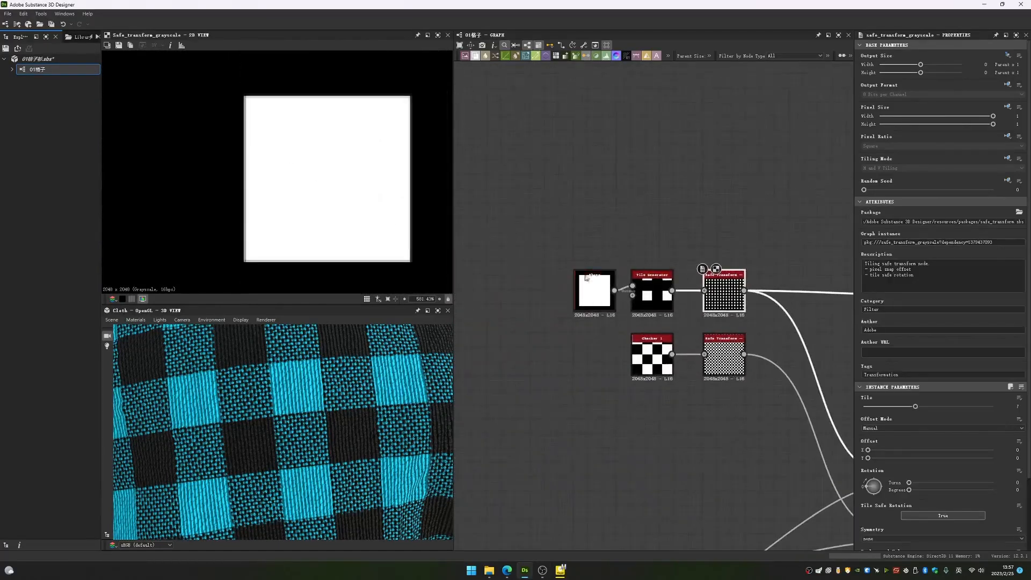
{"action": "middle_click_drag", "start_coordinate": [843, 279], "coordinate": [417, 265]}
{"action": "double_click", "coordinate": [651, 294]}
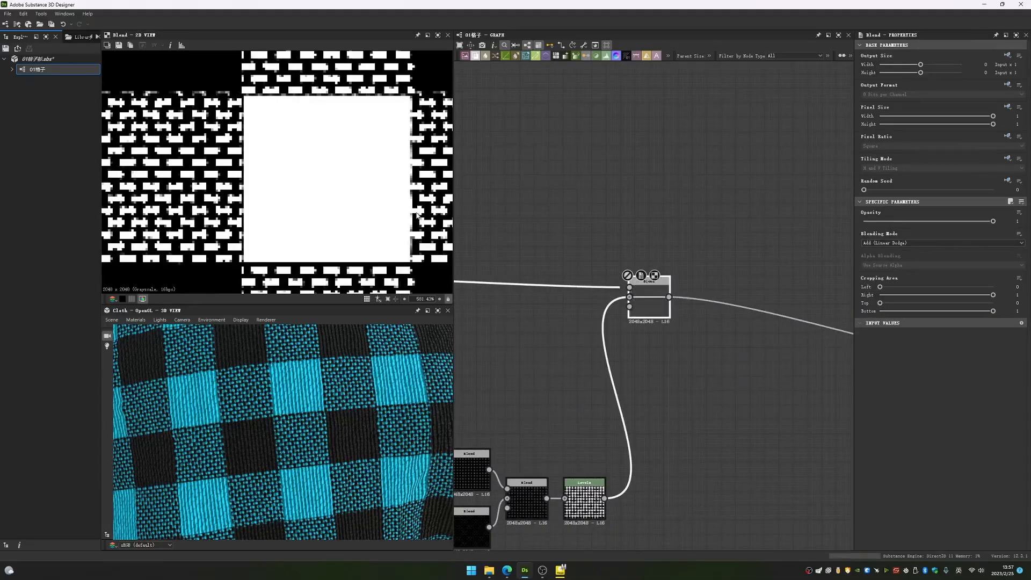
{"action": "scroll", "coordinate": [670, 293], "scroll_direction": "down", "scroll_amount": 3}
{"action": "left_click", "coordinate": [636, 398]}
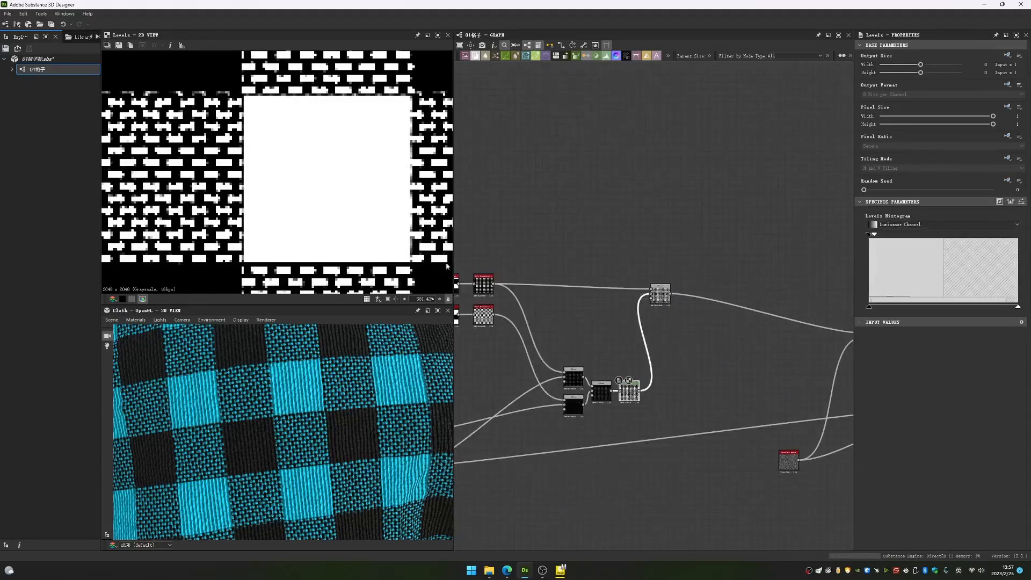
{"action": "left_click", "coordinate": [661, 294]}
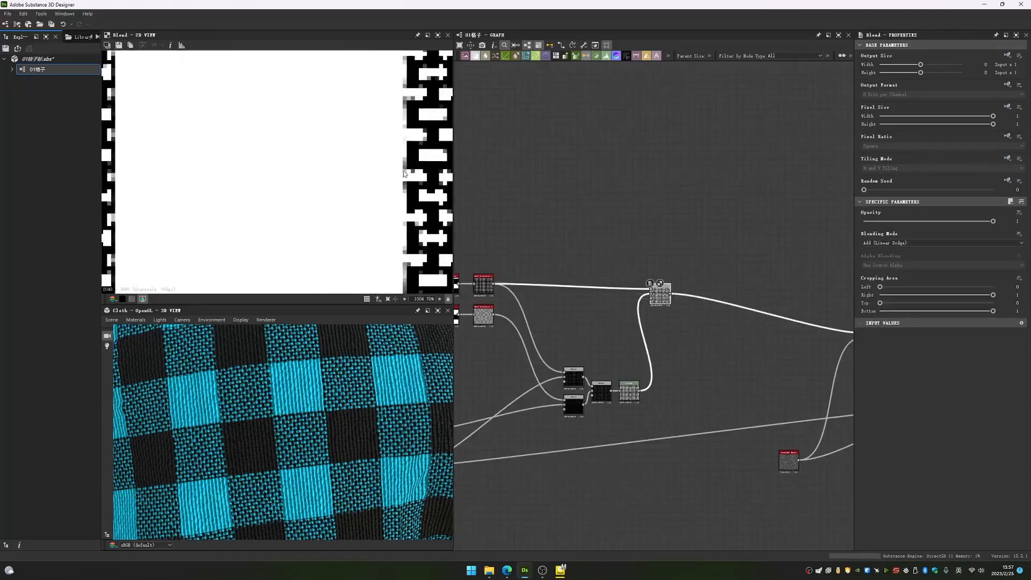
- View the Tile Generator node that produces the square mask
{"action": "middle_click_drag", "start_coordinate": [537, 288], "coordinate": [680, 292]}
{"action": "scroll", "coordinate": [621, 284], "scroll_direction": "up", "scroll_amount": 3}
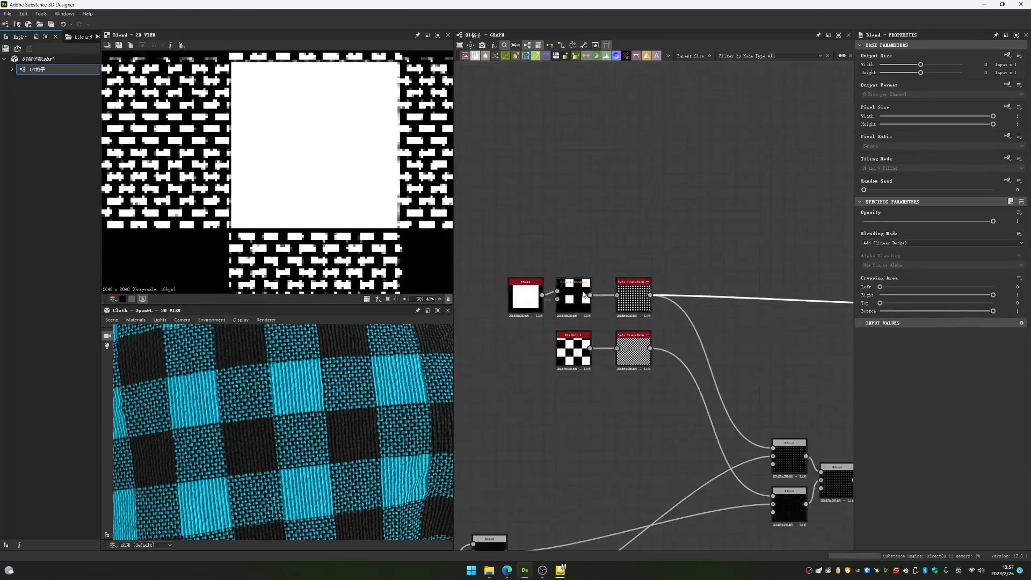
{"action": "double_click", "coordinate": [576, 295]}
- View the output and parameters of the Multi Directional Warp node that follows the combined pattern mask
{"action": "scroll", "coordinate": [287, 197], "scroll_direction": "down", "scroll_amount": 12}
{"action": "scroll", "coordinate": [305, 192], "scroll_direction": "down", "scroll_amount": 3}
{"action": "middle_click_drag", "start_coordinate": [799, 295], "coordinate": [698, 272]}
{"action": "scroll", "coordinate": [552, 277], "scroll_direction": "down", "scroll_amount": 5}
{"action": "scroll", "coordinate": [632, 293], "scroll_direction": "up", "scroll_amount": 3}
{"action": "double_click", "coordinate": [696, 291]}
{"action": "scroll", "coordinate": [638, 279], "scroll_direction": "up", "scroll_amount": 4}
{"action": "scroll", "coordinate": [562, 288], "scroll_direction": "down", "scroll_amount": 1}
{"action": "scroll", "coordinate": [700, 271], "scroll_direction": "up", "scroll_amount": 4}
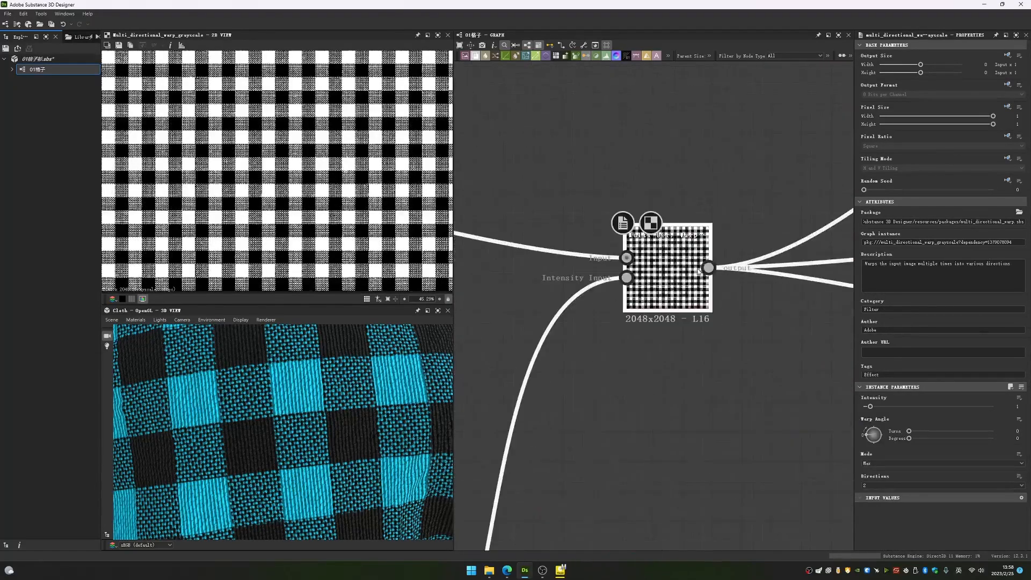
- Inspect the Gaussian Noise node that drives the intensity input of the Multi Directional Warp
{"action": "scroll", "coordinate": [651, 277], "scroll_direction": "down", "scroll_amount": 4}
{"action": "middle_click_drag", "start_coordinate": [582, 385], "coordinate": [674, 257]}
{"action": "double_click", "coordinate": [587, 401]}
{"action": "left_click_drag", "start_coordinate": [586, 400], "coordinate": [623, 208]}
{"action": "middle_click_drag", "start_coordinate": [636, 239], "coordinate": [619, 330]}
{"action": "scroll", "coordinate": [612, 322], "scroll_direction": "up", "scroll_amount": 5}
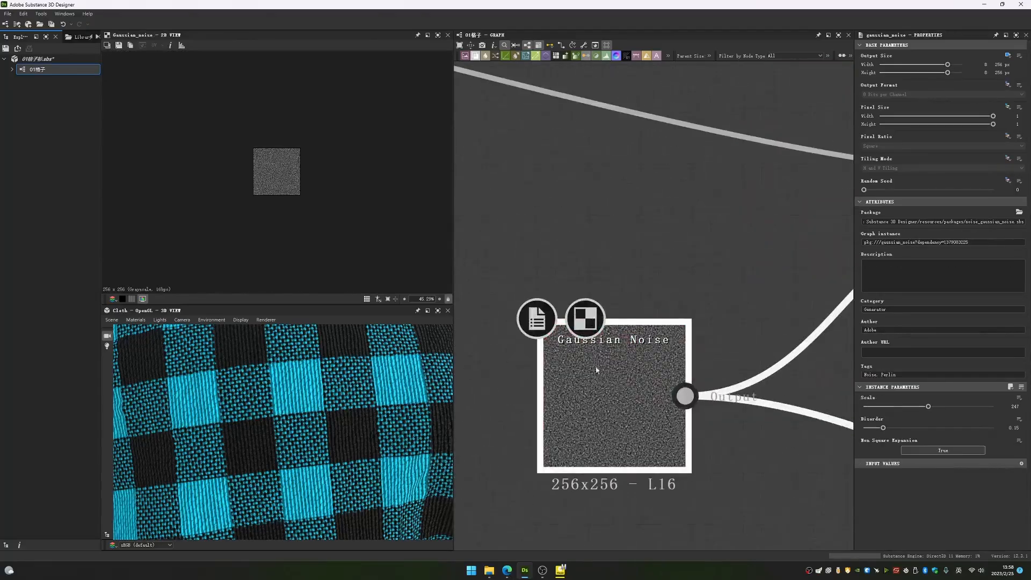
{"action": "left_click", "coordinate": [626, 349]}
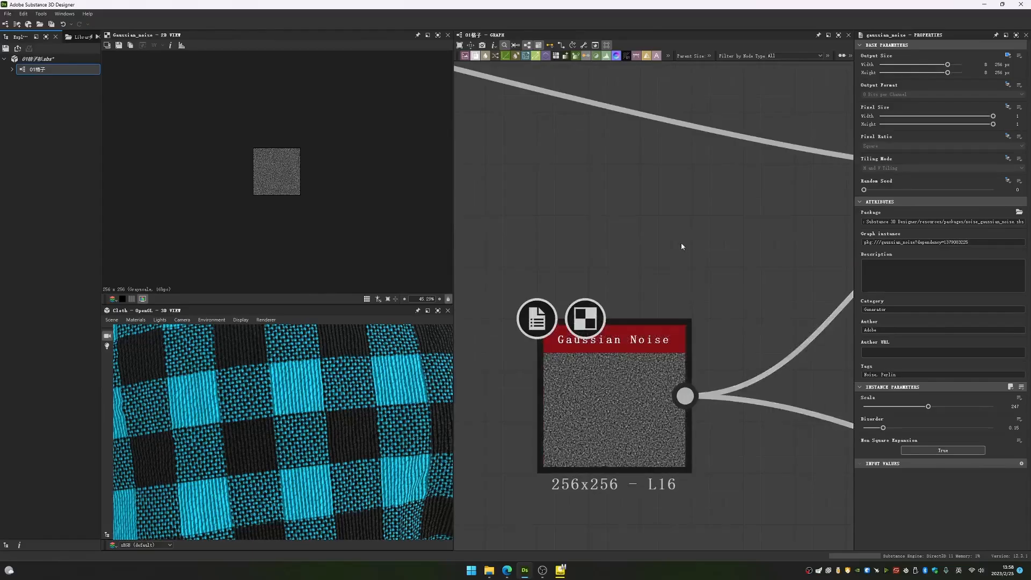
- Add a second Gaussian Noise node just above the existing one and raise its Scale to 64
{"action": "key", "text": "space"}
{"action": "type", "text": "ga"}
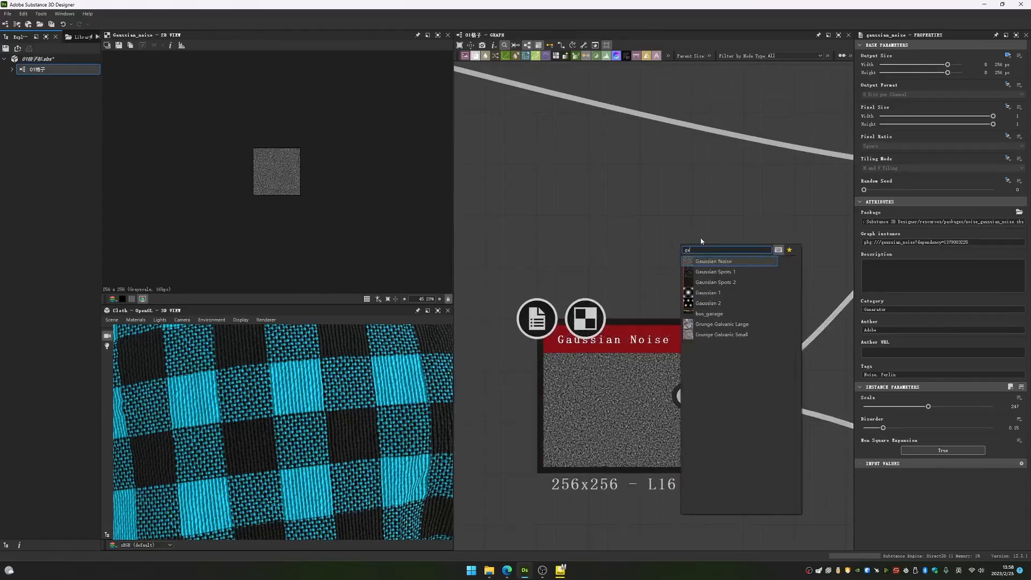
{"action": "left_click", "coordinate": [612, 211]}
{"action": "key", "text": "space"}
{"action": "type", "text": "ga"}
{"action": "left_click", "coordinate": [625, 229]}
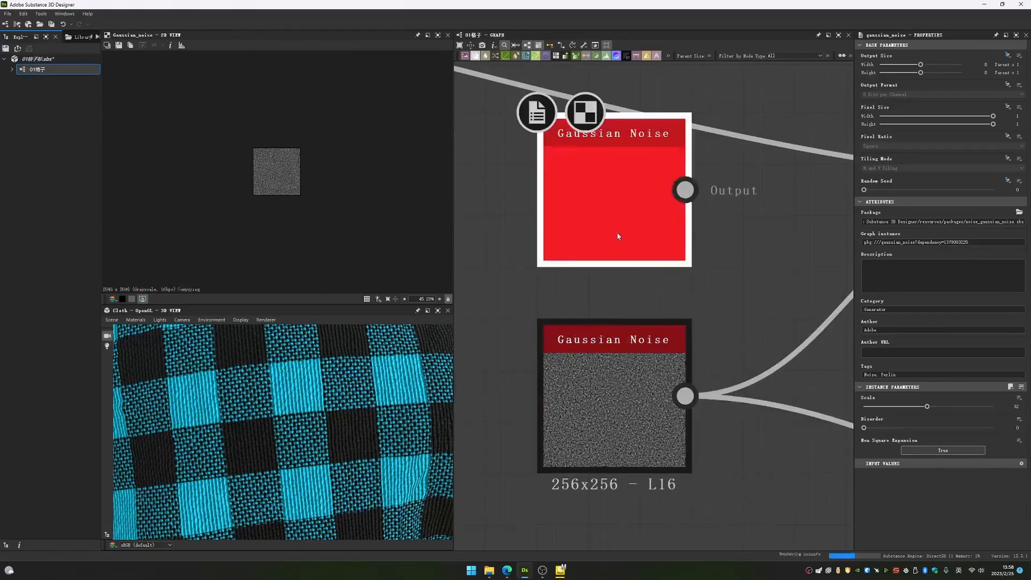
{"action": "left_click_drag", "start_coordinate": [617, 236], "coordinate": [618, 287]}
{"action": "left_click_drag", "start_coordinate": [927, 406], "coordinate": [1015, 412]}
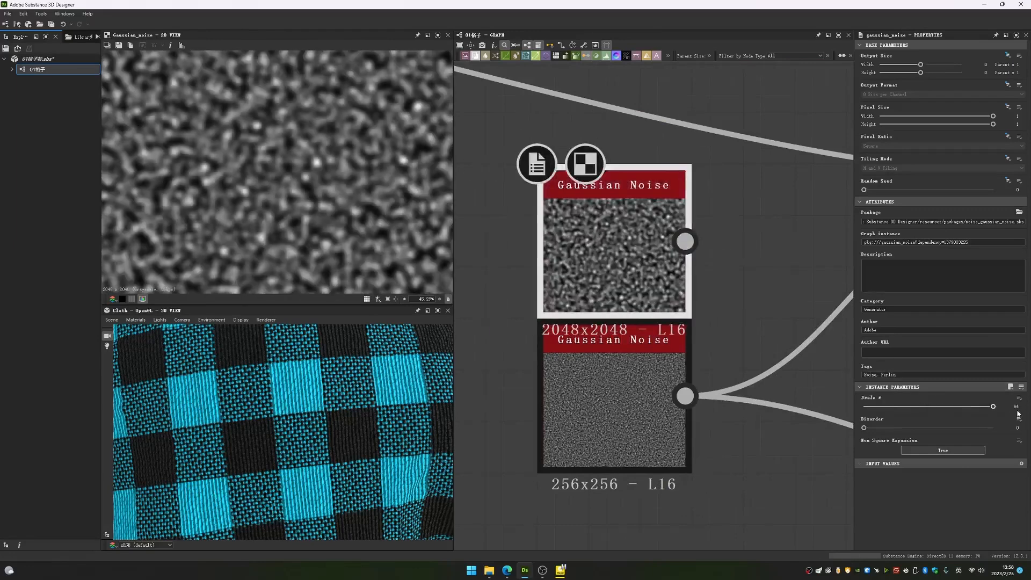
- Compare the existing Gaussian Noise with the new one and set the new node's Output Size to Absolute
{"action": "left_click", "coordinate": [666, 400]}
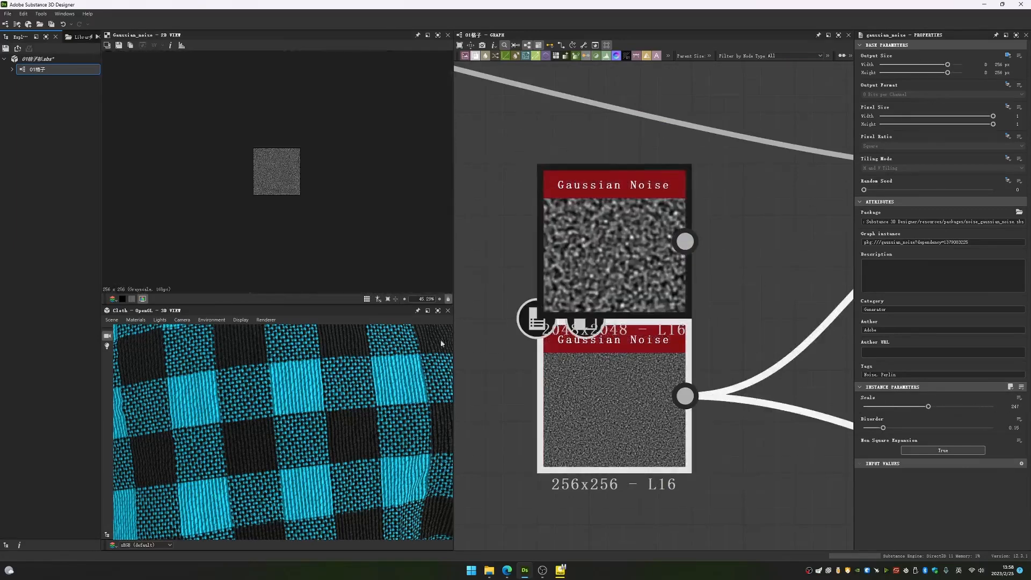
{"action": "left_click", "coordinate": [656, 230]}
{"action": "left_click", "coordinate": [1007, 55]}
{"action": "left_click", "coordinate": [997, 78]}
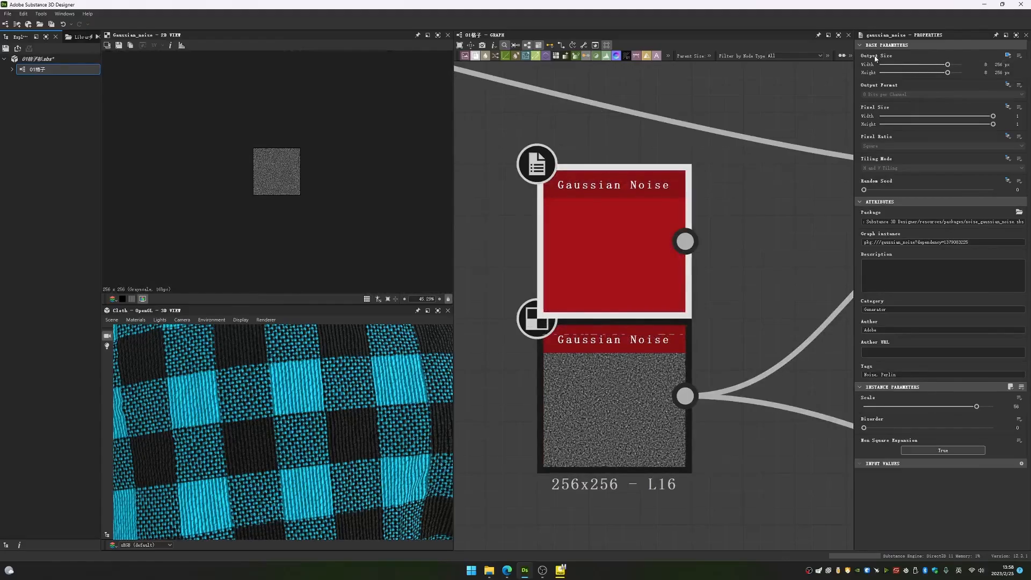
- Set the new noise's Output Size to Relative to Parent and check the graph's Parent Size setting
{"action": "left_click", "coordinate": [1007, 55]}
{"action": "left_click", "coordinate": [985, 68]}
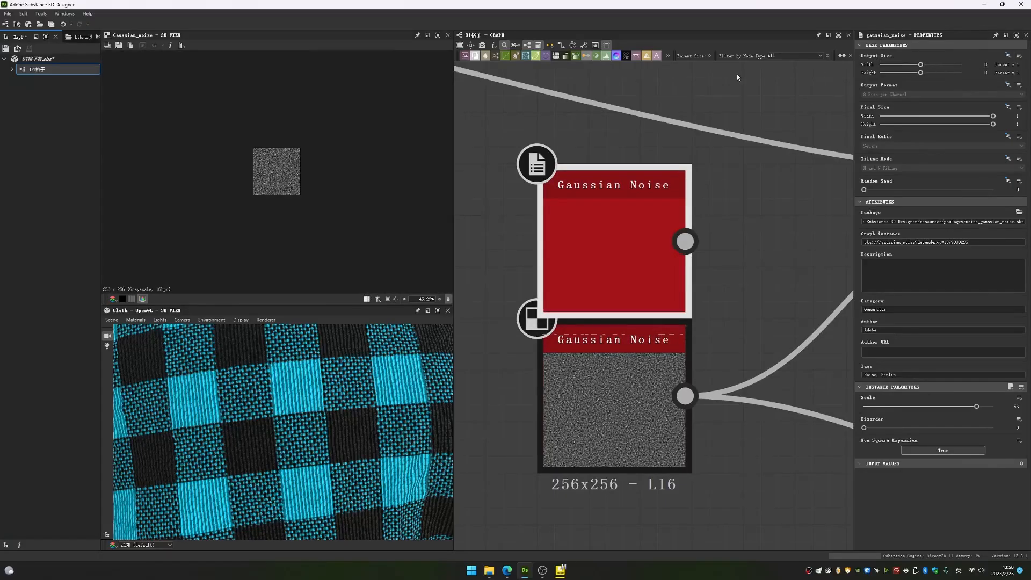
{"action": "left_click", "coordinate": [710, 56]}
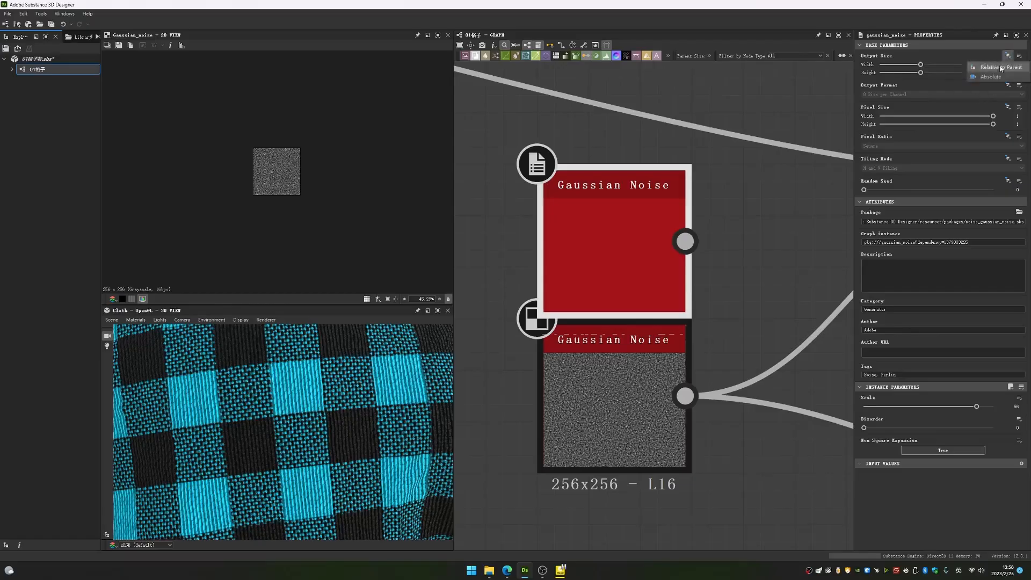
{"action": "left_click", "coordinate": [709, 56]}
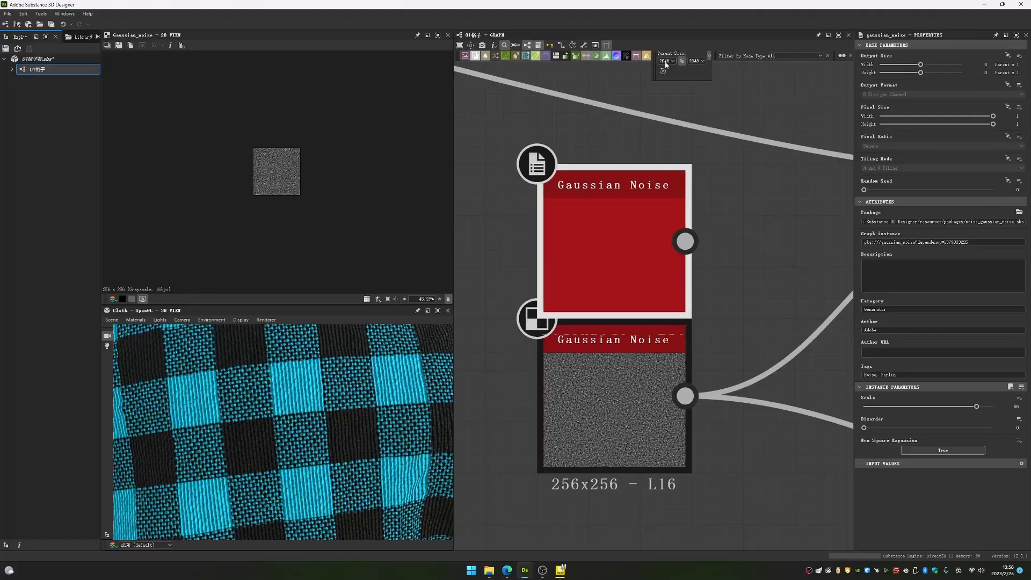
- Set the new Gaussian Noise node's Output Size to Absolute with a width and height of 256 px
{"action": "left_click", "coordinate": [1007, 56]}
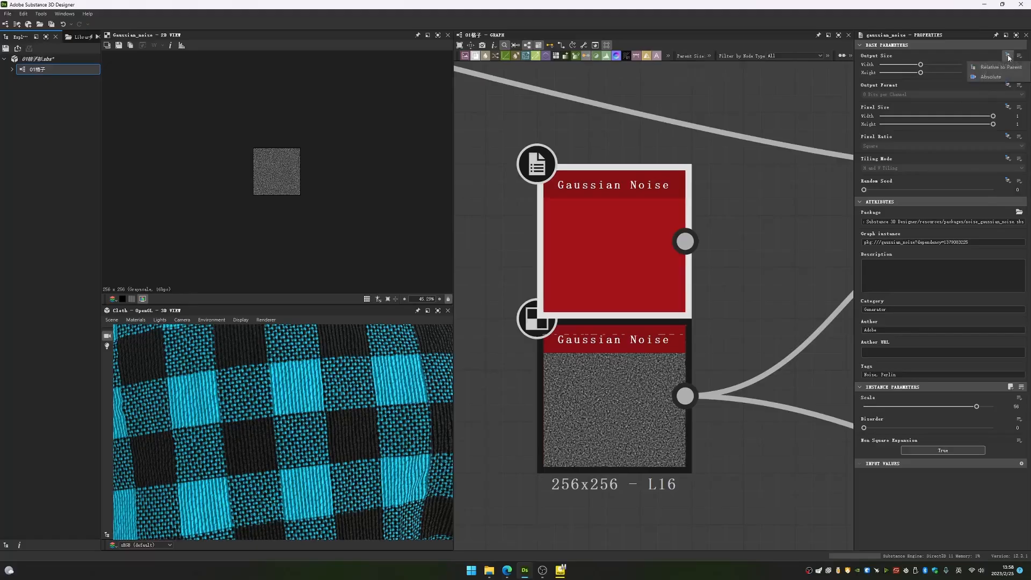
{"action": "left_click", "coordinate": [1005, 77]}
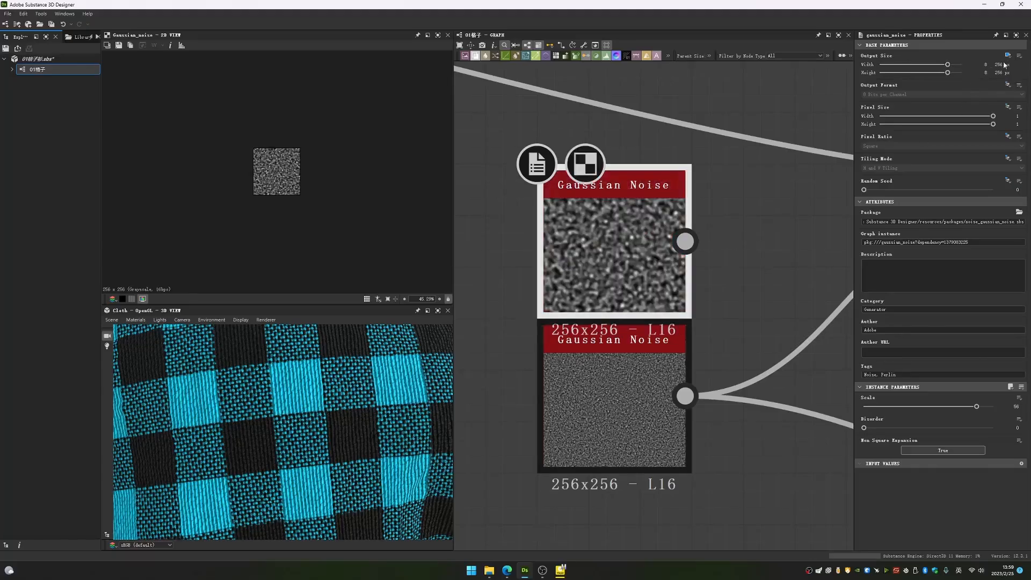
{"action": "mouse_move", "coordinate": [947, 65]}
{"action": "left_mouse_down"}
{"action": "mouse_move", "coordinate": [931, 65]}
{"action": "mouse_move", "coordinate": [943, 72]}
{"action": "mouse_move", "coordinate": [932, 75]}
{"action": "mouse_move", "coordinate": [947, 72]}
{"action": "left_mouse_up"}
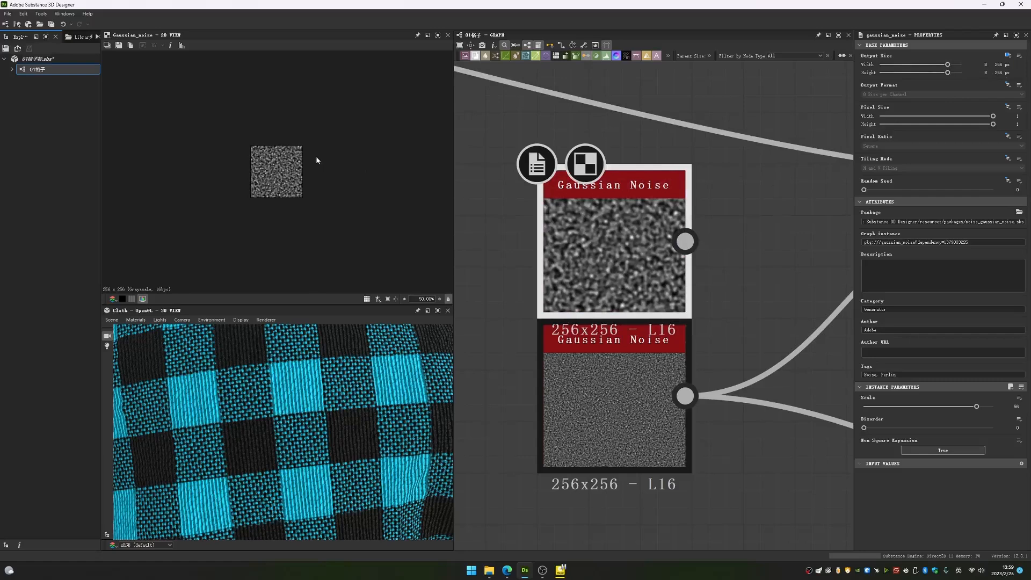
- Delete the extra Gaussian Noise node and view the original noise's output and parameters
{"action": "left_click_drag", "start_coordinate": [629, 245], "coordinate": [578, 219]}
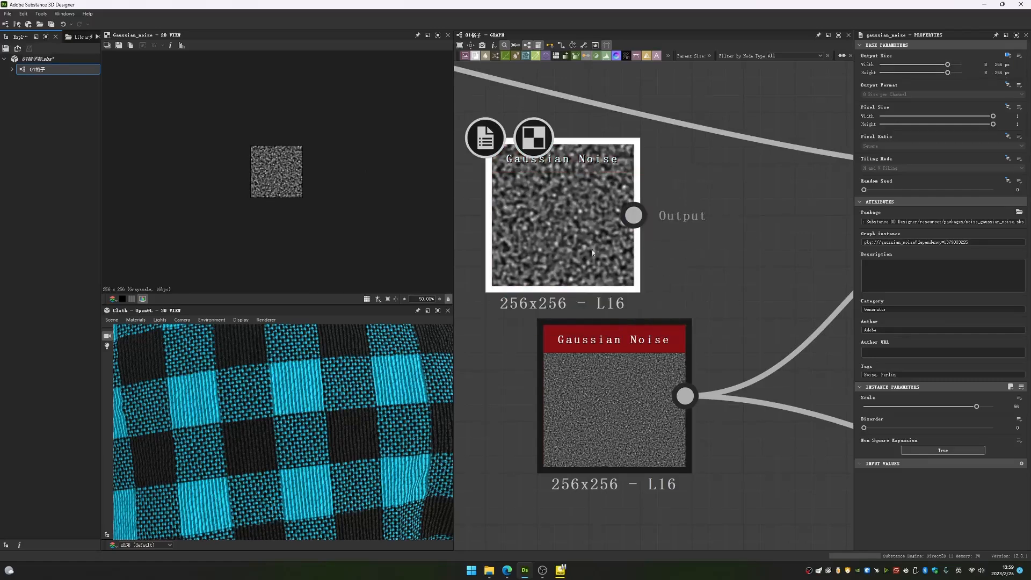
{"action": "key", "text": "Delete"}
{"action": "double_click", "coordinate": [609, 394]}
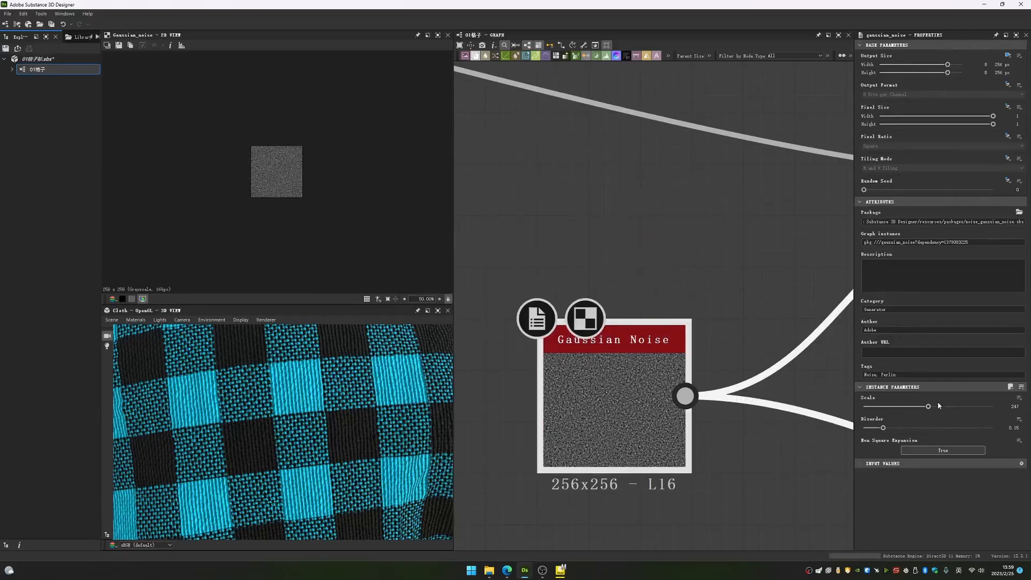
- View the Multi Directional Warp output and examine its weave edges in close-up
{"action": "scroll", "coordinate": [762, 285], "scroll_direction": "down", "scroll_amount": 5}
{"action": "middle_click_drag", "start_coordinate": [823, 228], "coordinate": [630, 311]}
{"action": "scroll", "coordinate": [630, 309], "scroll_direction": "down", "scroll_amount": 1}
{"action": "double_click", "coordinate": [679, 323]}
{"action": "scroll", "coordinate": [339, 190], "scroll_direction": "up", "scroll_amount": 5}
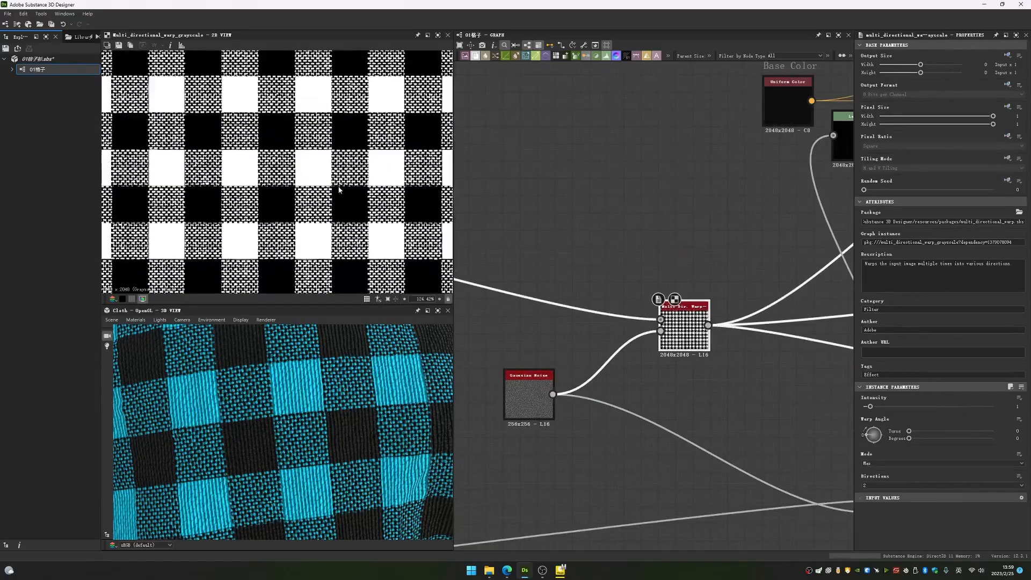
{"action": "middle_click_drag", "start_coordinate": [572, 292], "coordinate": [586, 284]}
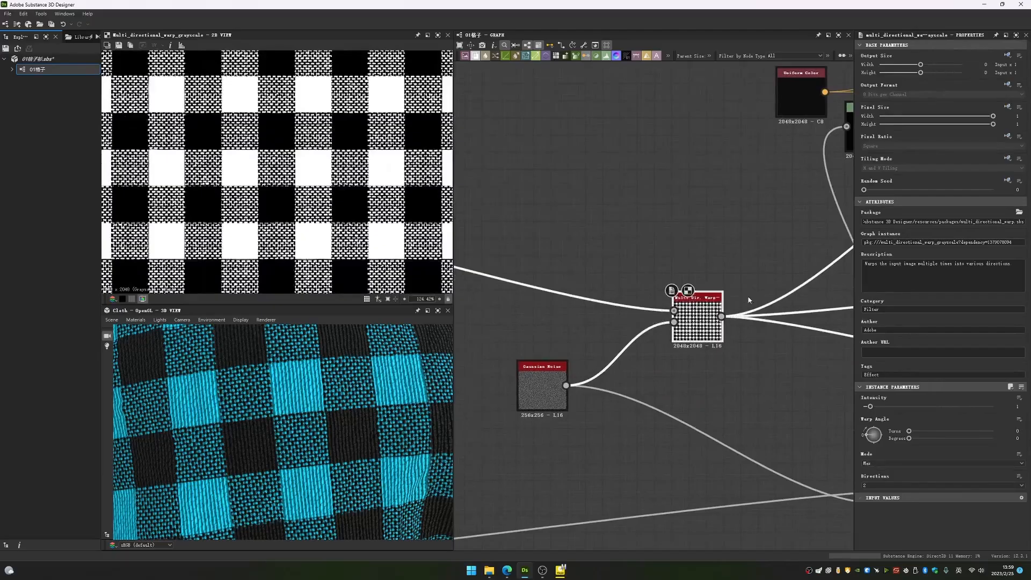
{"action": "scroll", "coordinate": [677, 294], "scroll_direction": "up", "scroll_amount": 3}
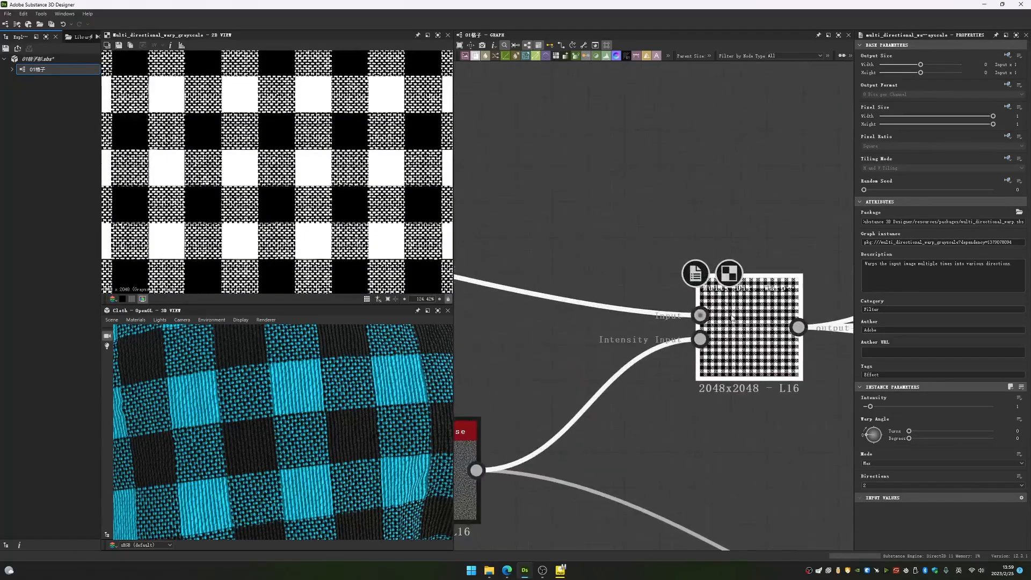
{"action": "scroll", "coordinate": [280, 213], "scroll_direction": "up", "scroll_amount": 5}
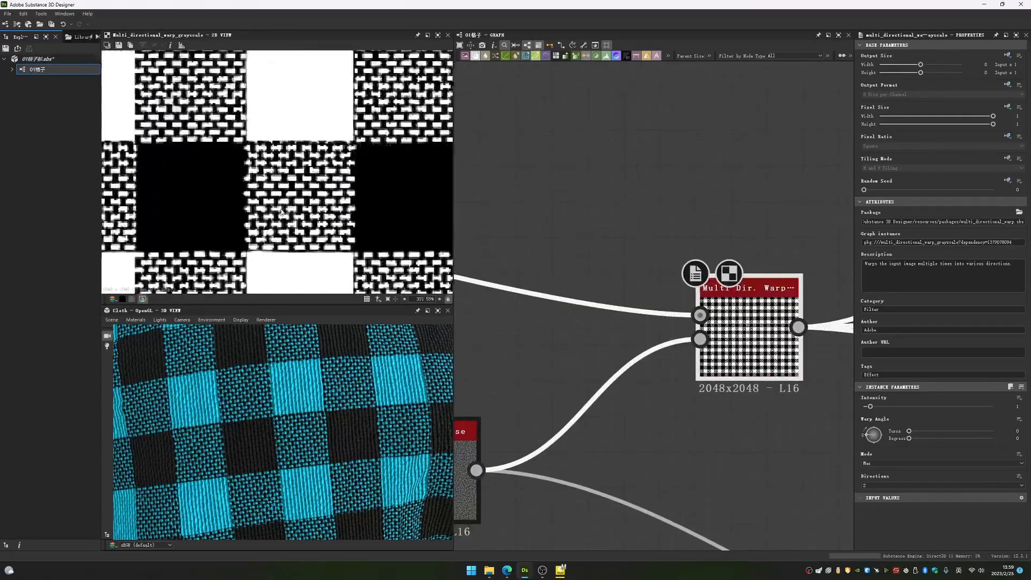
{"action": "scroll", "coordinate": [281, 213], "scroll_direction": "up", "scroll_amount": 6}
- Compare the weave pattern's edges before and after the Multi Directional Warp
{"action": "middle_click_drag", "start_coordinate": [644, 349], "coordinate": [585, 310]}
{"action": "double_click", "coordinate": [580, 389]}
{"action": "double_click", "coordinate": [724, 298]}
{"action": "double_click", "coordinate": [687, 284]}
{"action": "double_click", "coordinate": [709, 283]}
{"action": "double_click", "coordinate": [686, 283]}
{"action": "double_click", "coordinate": [717, 288]}
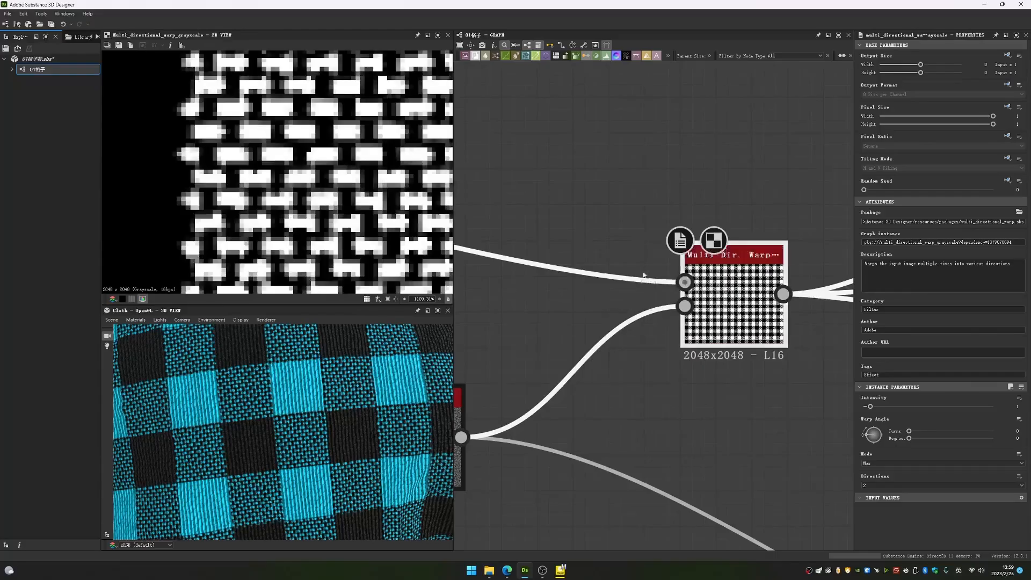
- Add a Brick 2 node in the empty graph area below the warp nodes
{"action": "scroll", "coordinate": [643, 275], "scroll_direction": "down", "scroll_amount": 5}
{"action": "key", "text": "space"}
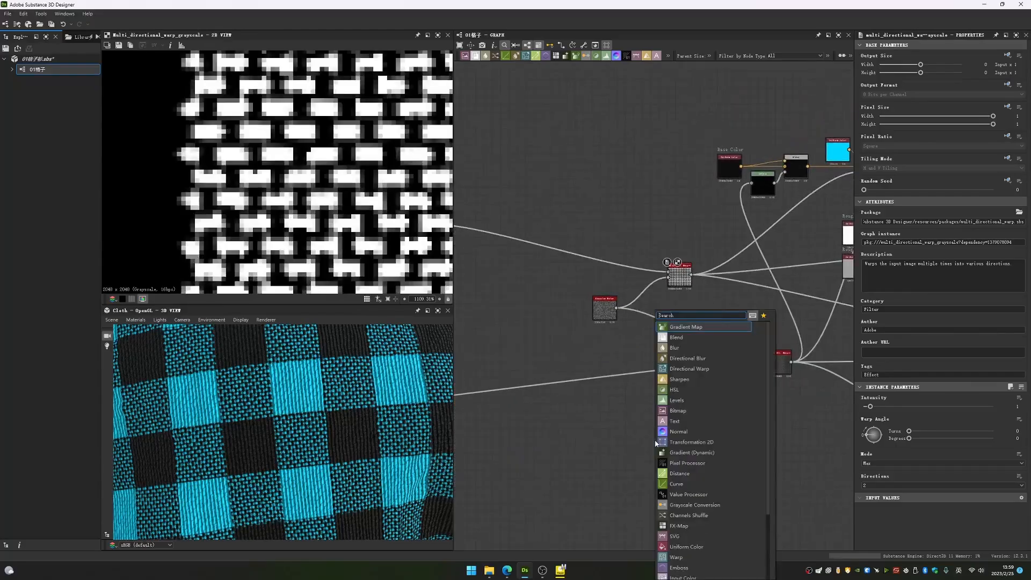
{"action": "type", "text": "cl"}
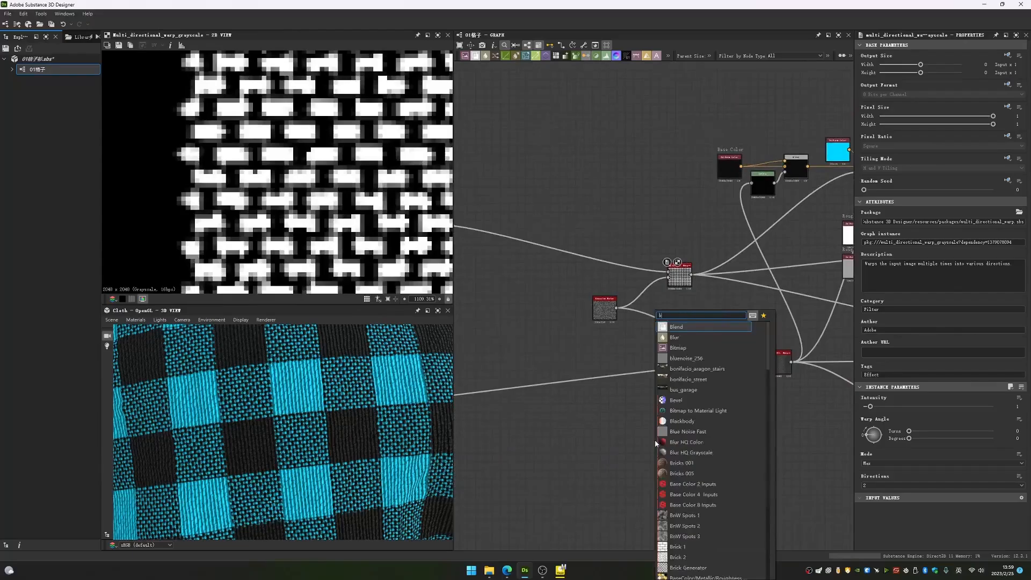
{"action": "key", "text": "Down"}
{"action": "key", "text": "Down"}
{"action": "key", "text": "Down"}
{"action": "key", "text": "Return"}
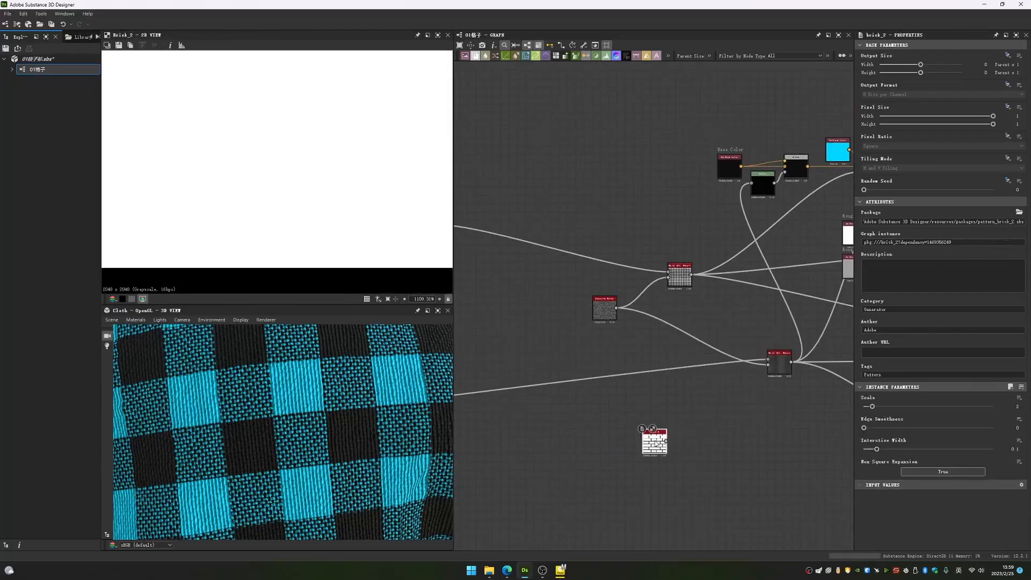
- Add a Gaussian Noise node and place it just below the Brick 2 node
{"action": "middle_click_drag", "start_coordinate": [655, 443], "coordinate": [644, 363]}
{"action": "key", "text": "space"}
{"action": "type", "text": "gs"}
{"action": "key", "text": "BackSpace"}
{"action": "key", "text": "BackSpace"}
{"action": "type", "text": "ga"}
{"action": "key", "text": "Return"}
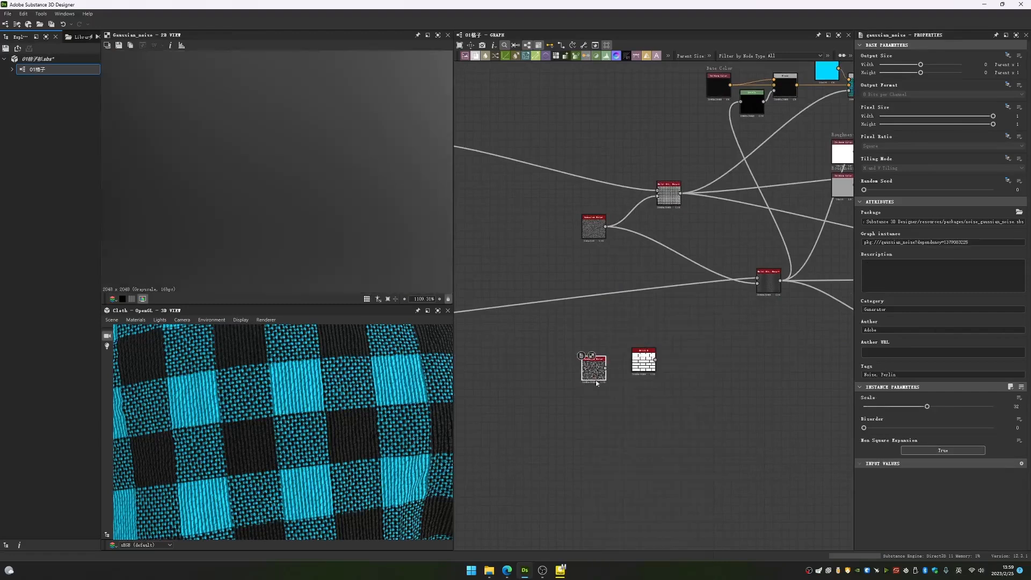
{"action": "left_click_drag", "start_coordinate": [592, 374], "coordinate": [626, 408]}
- Add a Multi Directional Warp Grayscale node beside the Brick 2 and Gaussian Noise nodes
{"action": "key", "text": "space"}
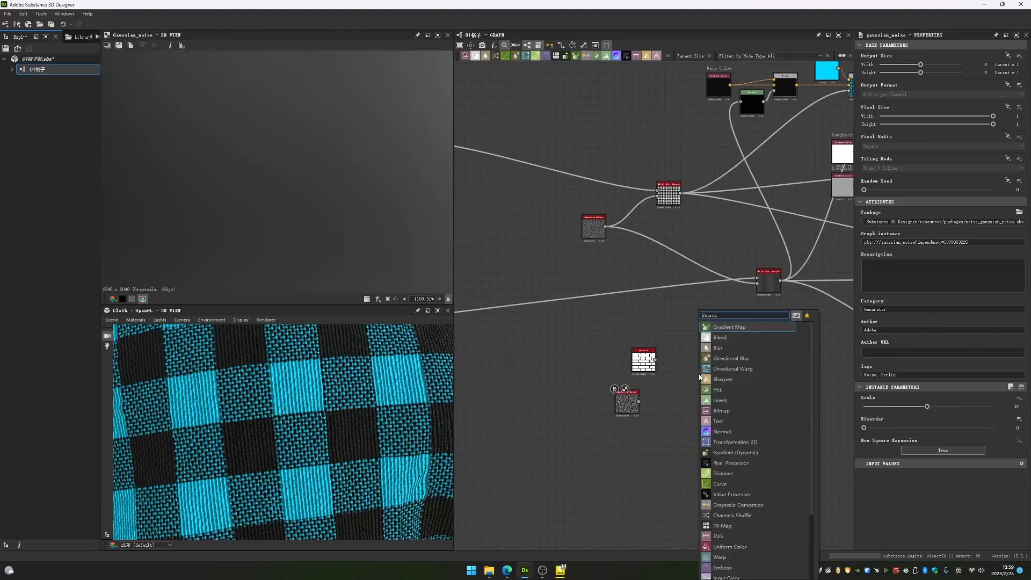
{"action": "type", "text": "mul"}
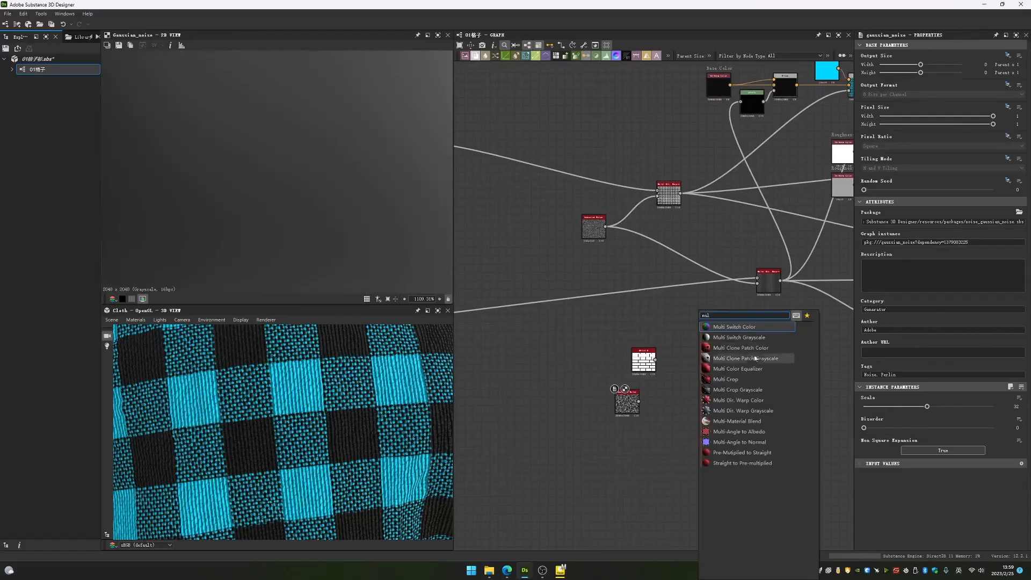
{"action": "type", "text": "ti di"}
{"action": "left_click", "coordinate": [743, 337]}
{"action": "scroll", "coordinate": [693, 384], "scroll_direction": "up", "scroll_amount": 4}
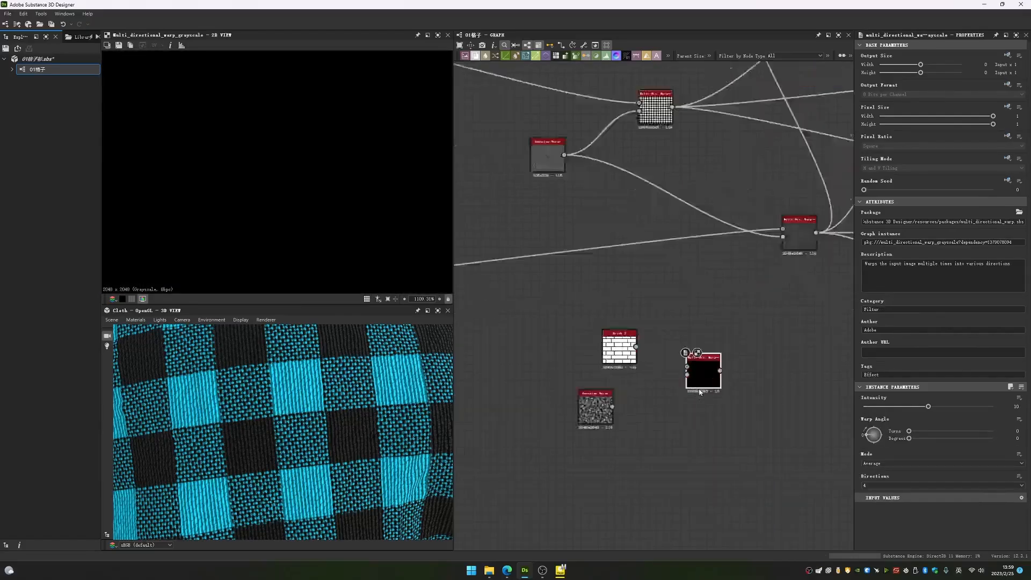
- Connect Gaussian Noise to the warp's intensity input and Brick 2 to its main input, and inspect the warped bricks
{"action": "left_click_drag", "start_coordinate": [568, 417], "coordinate": [664, 368]}
{"action": "left_click_drag", "start_coordinate": [607, 328], "coordinate": [664, 357]}
{"action": "scroll", "coordinate": [321, 129], "scroll_direction": "down", "scroll_amount": 19}
{"action": "middle_click_drag", "start_coordinate": [304, 133], "coordinate": [302, 183]}
{"action": "scroll", "coordinate": [278, 223], "scroll_direction": "up", "scroll_amount": 5}
{"action": "scroll", "coordinate": [322, 193], "scroll_direction": "down", "scroll_amount": 4}
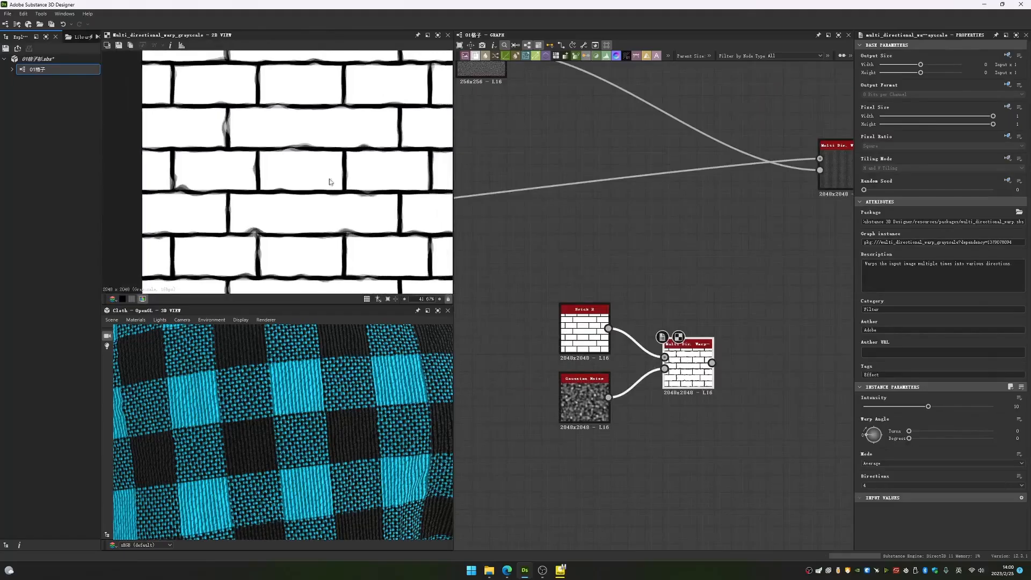
- Set the brick warp's Intensity to about 18.26 and turn its Warp Angle to about 369.09 degrees
{"action": "left_click_drag", "start_coordinate": [927, 407], "coordinate": [981, 406]}
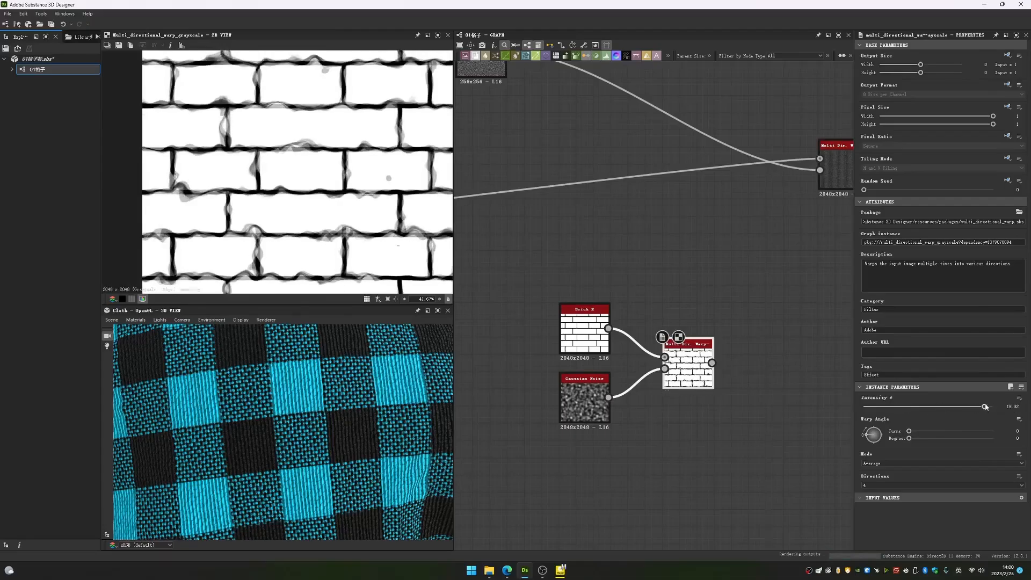
{"action": "mouse_move", "coordinate": [868, 437]}
{"action": "left_mouse_down"}
{"action": "mouse_move", "coordinate": [885, 440]}
{"action": "mouse_move", "coordinate": [873, 428]}
{"action": "mouse_move", "coordinate": [853, 436]}
{"action": "left_mouse_up"}
{"action": "scroll", "coordinate": [362, 250], "scroll_direction": "down", "scroll_amount": 2}
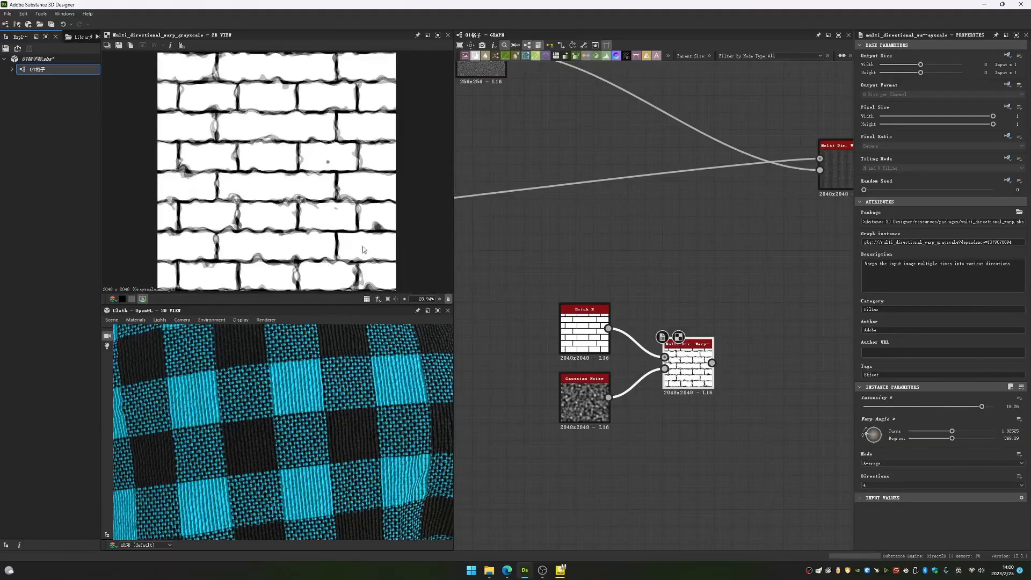
- Set the Gaussian Noise scale to 13 and compare the noise with the warped brick output
{"action": "left_click", "coordinate": [596, 402]}
{"action": "left_click_drag", "start_coordinate": [925, 409], "coordinate": [889, 412]}
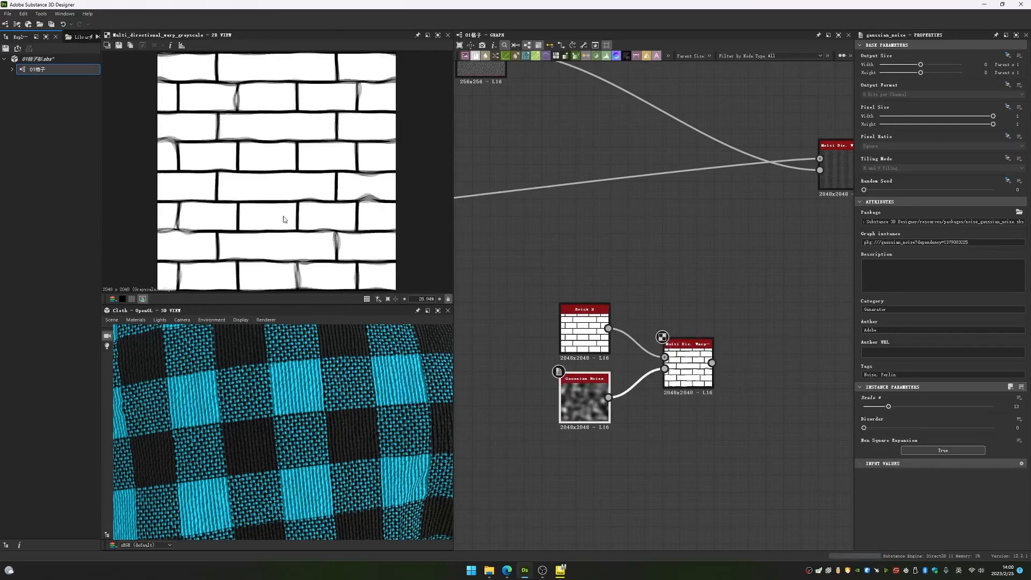
{"action": "scroll", "coordinate": [285, 219], "scroll_direction": "up", "scroll_amount": 6}
{"action": "left_click", "coordinate": [683, 374]}
{"action": "double_click", "coordinate": [587, 398]}
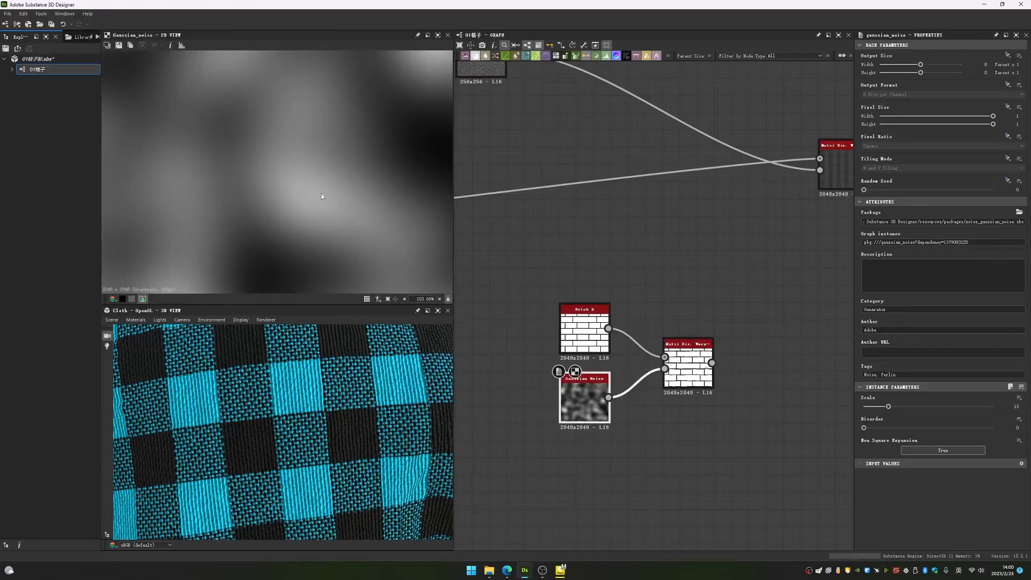
{"action": "double_click", "coordinate": [688, 368]}
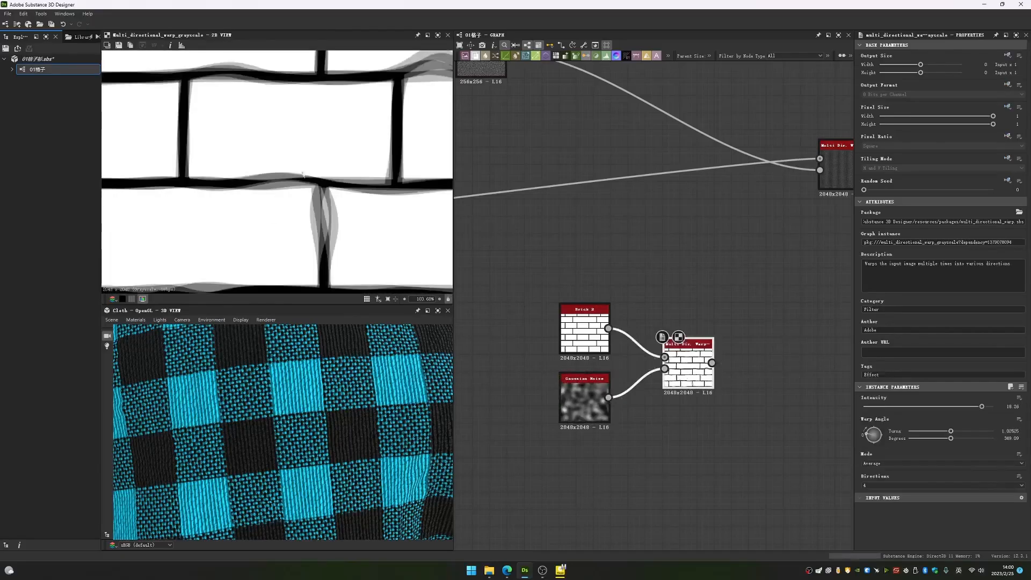
- Raise the brick warp's Intensity to 20 and set its Directions to 2
{"action": "mouse_move", "coordinate": [981, 406]}
{"action": "left_mouse_down"}
{"action": "mouse_move", "coordinate": [876, 406]}
{"action": "mouse_move", "coordinate": [993, 407]}
{"action": "left_mouse_up"}
{"action": "left_click", "coordinate": [878, 406]}
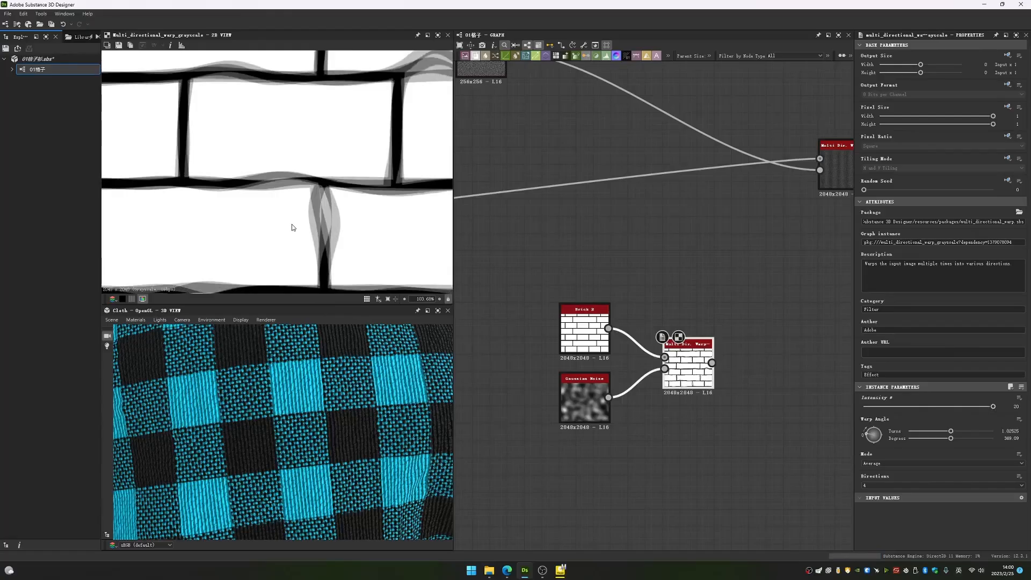
{"action": "left_click", "coordinate": [873, 484]}
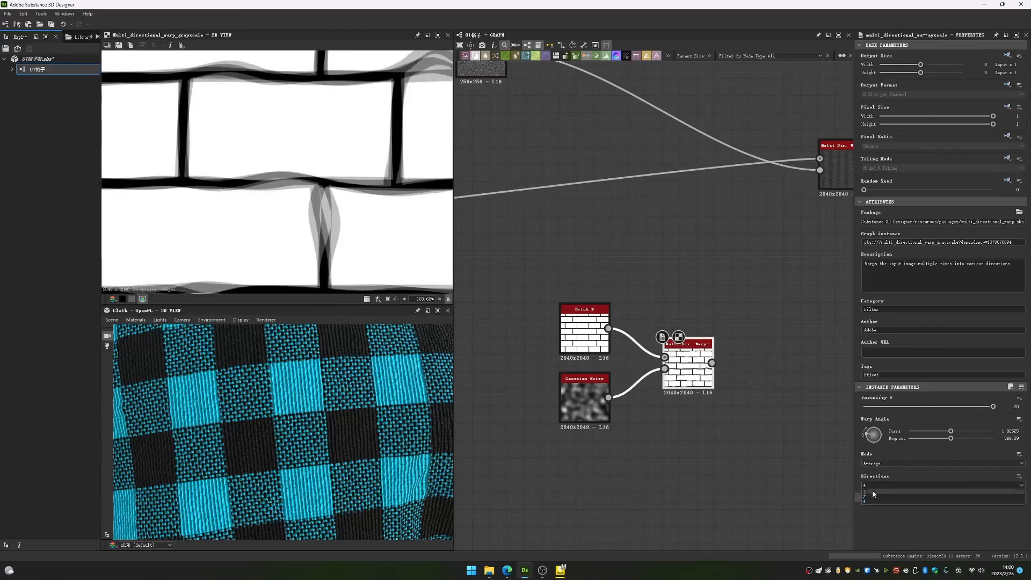
{"action": "left_click", "coordinate": [873, 492]}
{"action": "left_click", "coordinate": [873, 489]}
{"action": "left_click", "coordinate": [873, 498]}
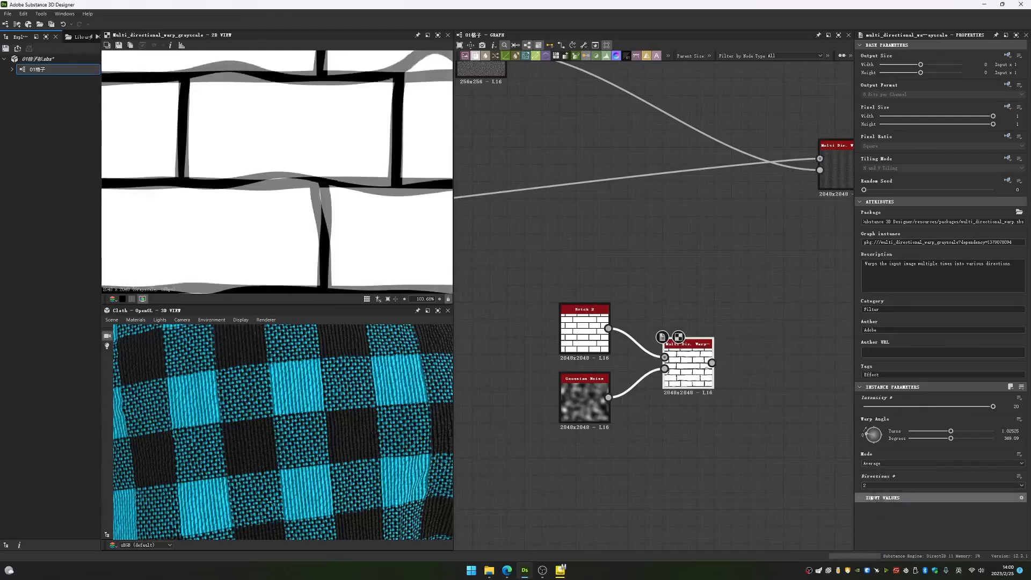
- Set the brick warp's Directions to 1 and inspect the mortar lines across the whole pattern
{"action": "left_click", "coordinate": [875, 485]}
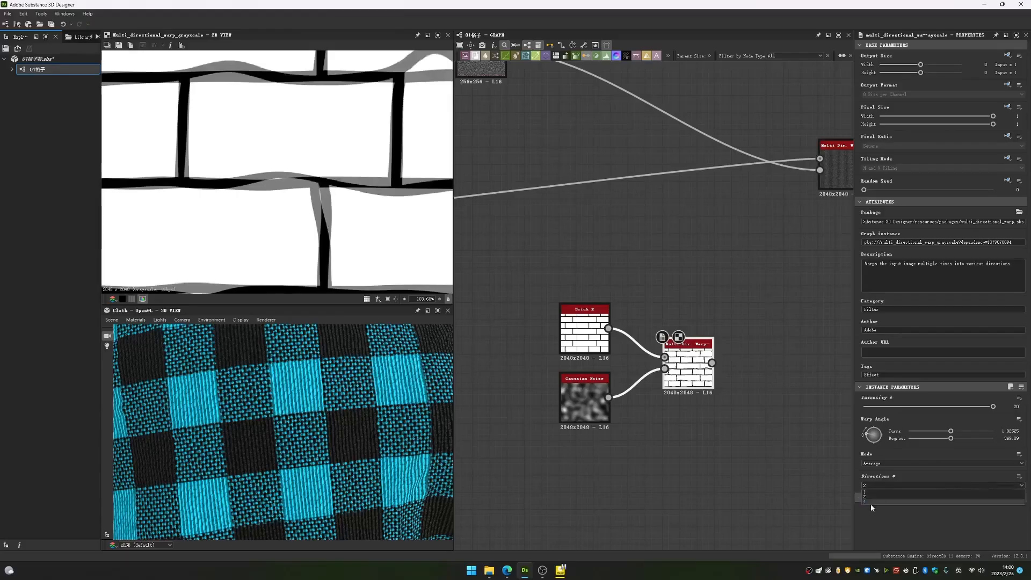
{"action": "left_click", "coordinate": [869, 502]}
{"action": "left_click", "coordinate": [874, 488]}
{"action": "left_click", "coordinate": [873, 490]}
{"action": "key", "text": "f"}
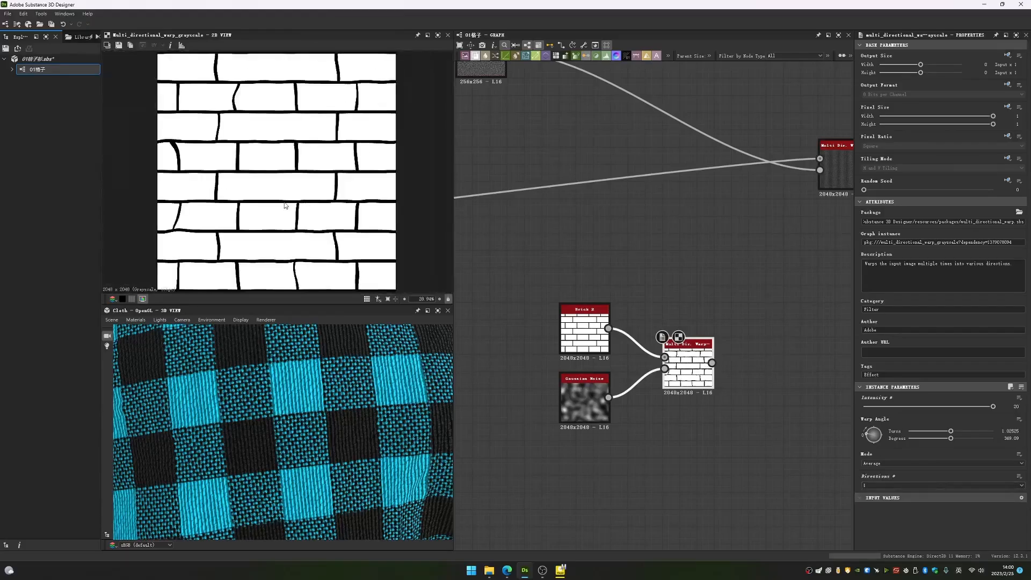
{"action": "scroll", "coordinate": [285, 204], "scroll_direction": "up", "scroll_amount": 1}
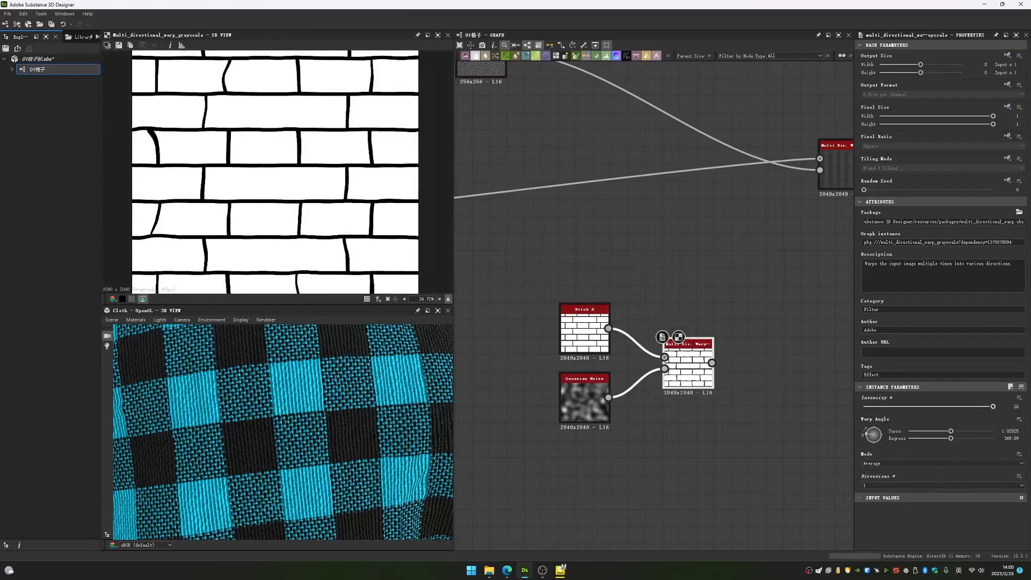
- Set the brick warp's Directions back to 4 and lower its Intensity to about 15.34
{"action": "left_click", "coordinate": [872, 485]}
{"action": "left_click", "coordinate": [872, 506]}
{"action": "left_click", "coordinate": [886, 485]}
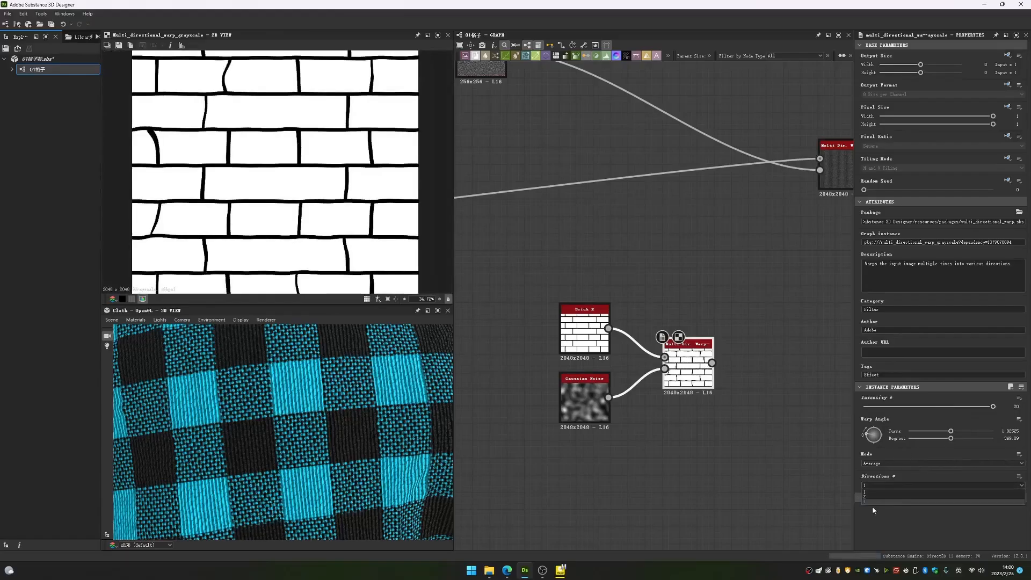
{"action": "left_click", "coordinate": [871, 503]}
{"action": "left_click_drag", "start_coordinate": [992, 406], "coordinate": [974, 409]}
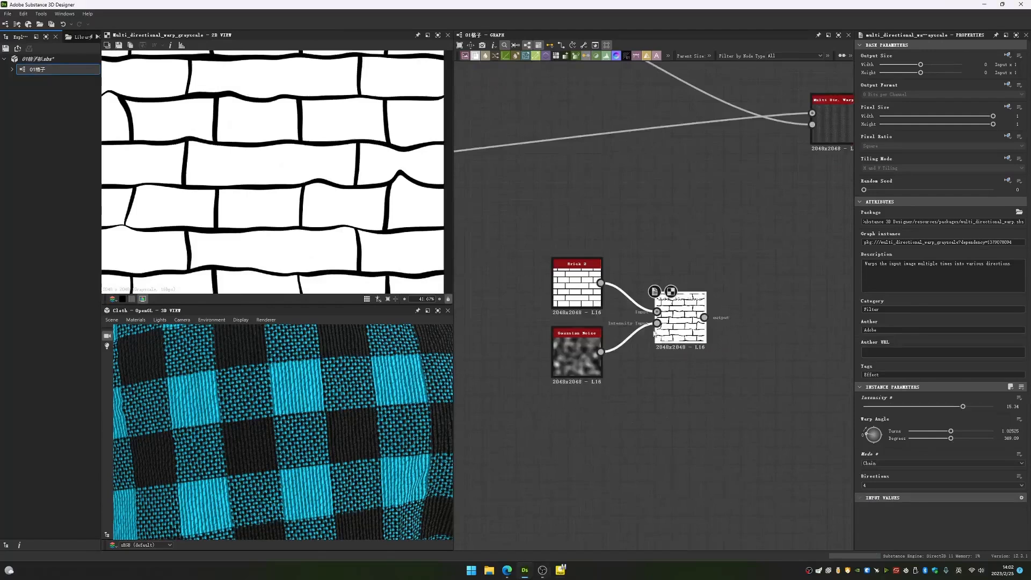
{"action": "scroll", "coordinate": [654, 333], "scroll_direction": "up", "scroll_amount": 3}
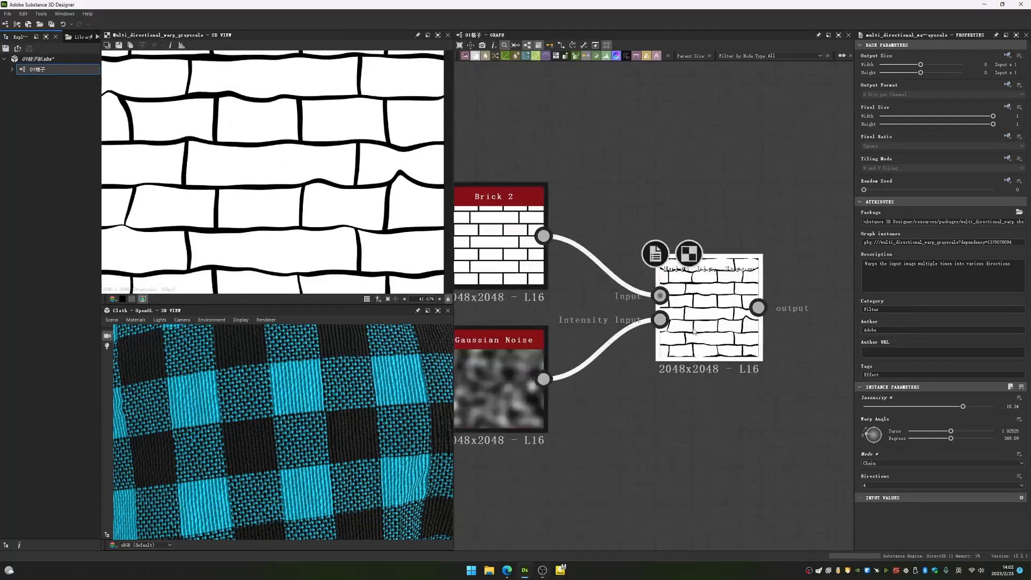
- Set the brick warp's Mode to Average and raise its Intensity to 20
{"action": "left_click", "coordinate": [904, 462]}
{"action": "left_click", "coordinate": [902, 469]}
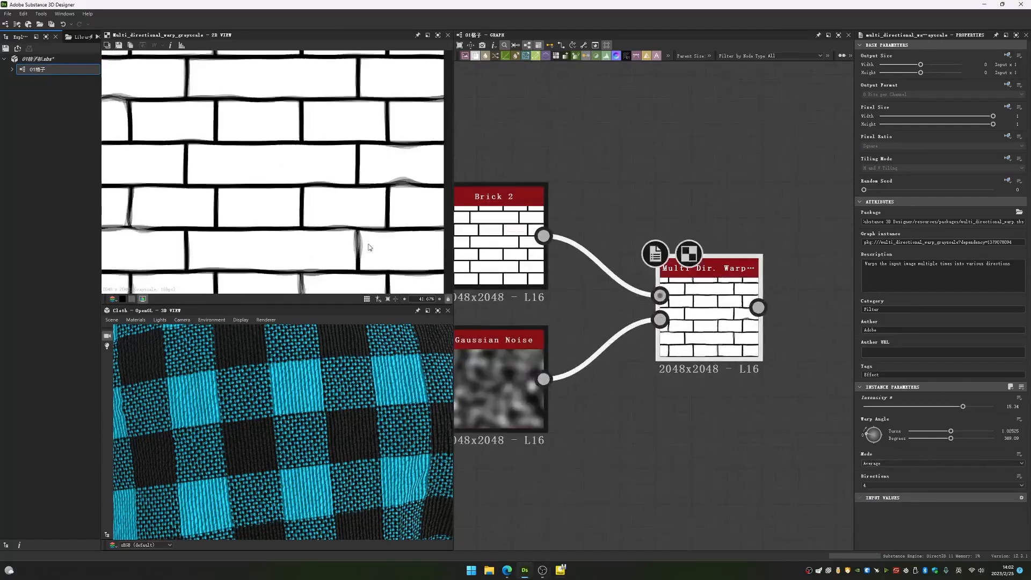
{"action": "scroll", "coordinate": [367, 244], "scroll_direction": "up", "scroll_amount": 3}
{"action": "left_click_drag", "start_coordinate": [963, 407], "coordinate": [1003, 400]}
- Try the Max mode on the brick warp and sweep its Intensity, ending at 20
{"action": "left_click", "coordinate": [895, 463]}
{"action": "left_click", "coordinate": [886, 474]}
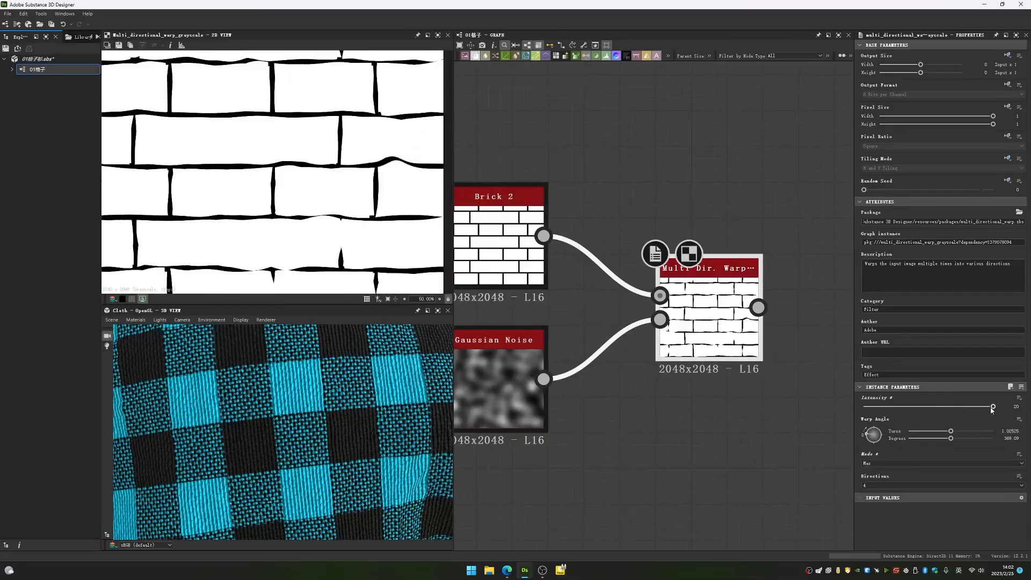
{"action": "mouse_move", "coordinate": [992, 408]}
{"action": "left_mouse_down"}
{"action": "mouse_move", "coordinate": [879, 417]}
{"action": "mouse_move", "coordinate": [961, 415]}
{"action": "mouse_move", "coordinate": [883, 413]}
{"action": "mouse_move", "coordinate": [951, 405]}
{"action": "mouse_move", "coordinate": [829, 402]}
{"action": "mouse_move", "coordinate": [991, 408]}
{"action": "left_mouse_up"}
{"action": "mouse_move", "coordinate": [953, 406]}
{"action": "left_mouse_down"}
{"action": "mouse_move", "coordinate": [919, 406]}
{"action": "mouse_move", "coordinate": [1016, 412]}
{"action": "mouse_move", "coordinate": [890, 400]}
{"action": "mouse_move", "coordinate": [974, 390]}
{"action": "mouse_move", "coordinate": [990, 393]}
{"action": "mouse_move", "coordinate": [965, 408]}
{"action": "mouse_move", "coordinate": [862, 411]}
{"action": "mouse_move", "coordinate": [1011, 415]}
{"action": "left_mouse_up"}
- Switch the brick warp's Mode to Chain at Intensity 20 and inspect the whole distorted brick pattern
{"action": "left_click", "coordinate": [883, 463]}
{"action": "left_click", "coordinate": [880, 479]}
{"action": "left_click", "coordinate": [891, 463]}
{"action": "left_click", "coordinate": [882, 484]}
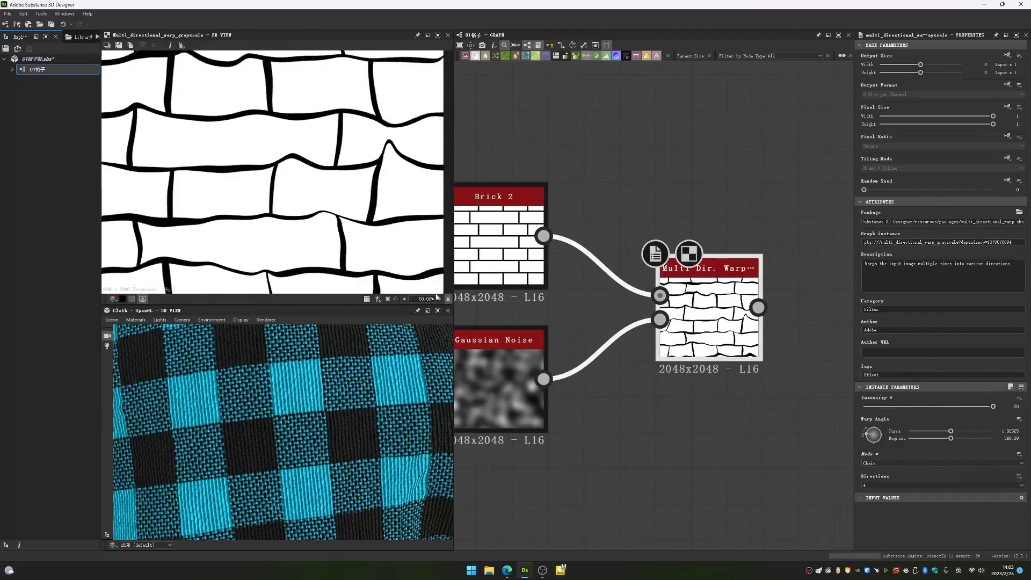
{"action": "scroll", "coordinate": [344, 258], "scroll_direction": "down", "scroll_amount": 4}
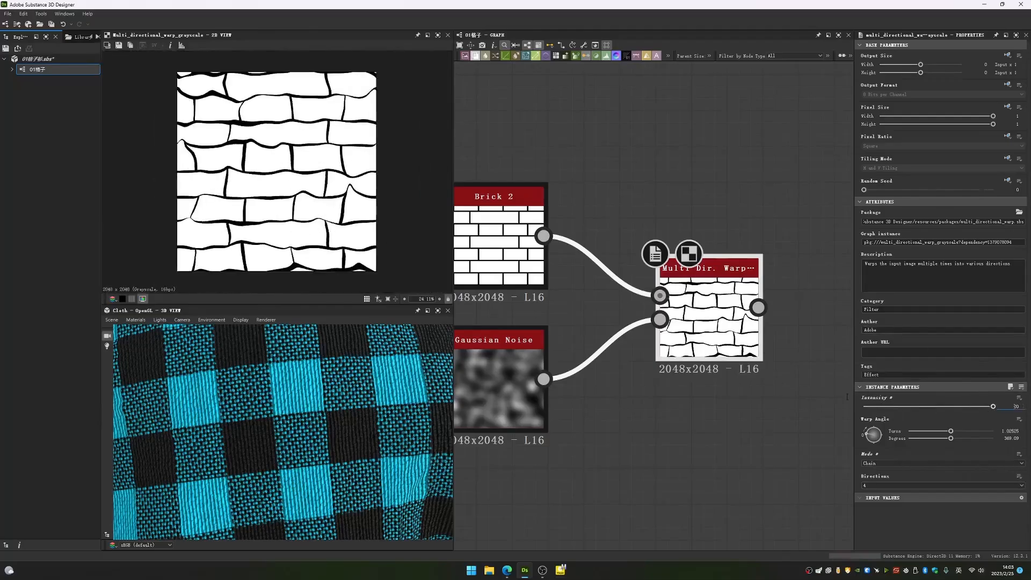
{"action": "mouse_move", "coordinate": [994, 407]}
{"action": "left_mouse_down"}
{"action": "mouse_move", "coordinate": [866, 408]}
{"action": "mouse_move", "coordinate": [993, 403]}
{"action": "left_mouse_up"}
{"action": "scroll", "coordinate": [719, 317], "scroll_direction": "down", "scroll_amount": 5}
{"action": "scroll", "coordinate": [690, 262], "scroll_direction": "up", "scroll_amount": 5}
- Preview the woven pattern's Multi Directional Warp node and check its settings
{"action": "double_click", "coordinate": [683, 241]}
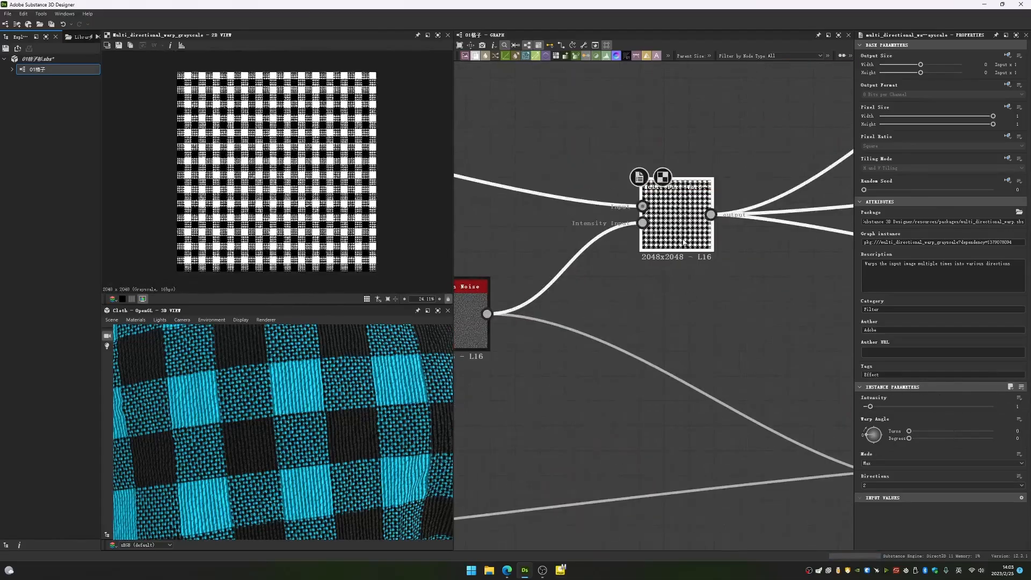
{"action": "middle_click_drag", "start_coordinate": [659, 332], "coordinate": [677, 148]}
{"action": "middle_click_drag", "start_coordinate": [673, 391], "coordinate": [637, 206]}
- Set the brick warp's Mode to Max, sweep its Intensity back up to 20, and inspect the brick edges
{"action": "left_click", "coordinate": [731, 398]}
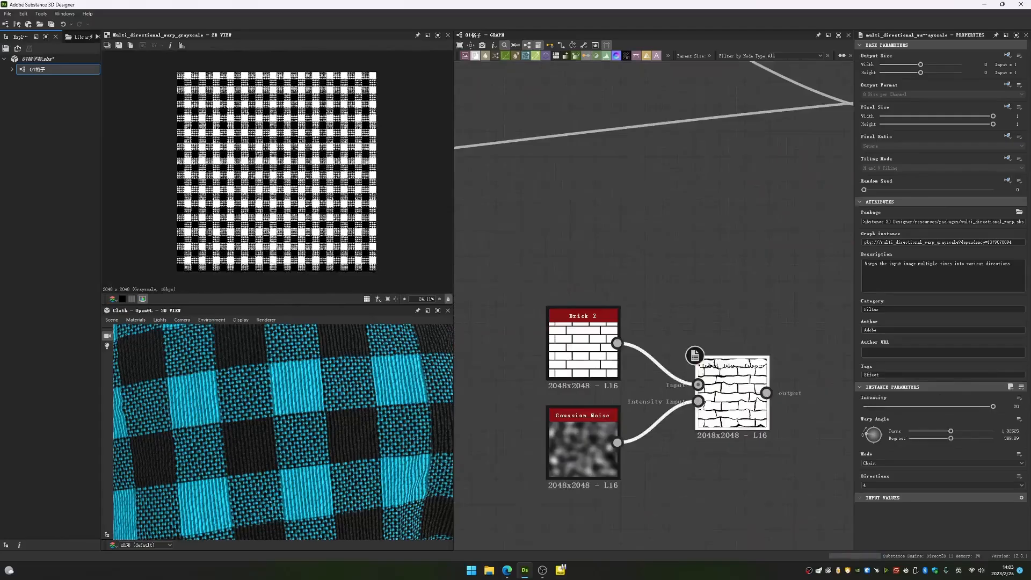
{"action": "left_click", "coordinate": [879, 463]}
{"action": "left_click", "coordinate": [881, 476]}
{"action": "left_click_drag", "start_coordinate": [931, 409], "coordinate": [992, 406]}
{"action": "scroll", "coordinate": [316, 226], "scroll_direction": "up", "scroll_amount": 3}
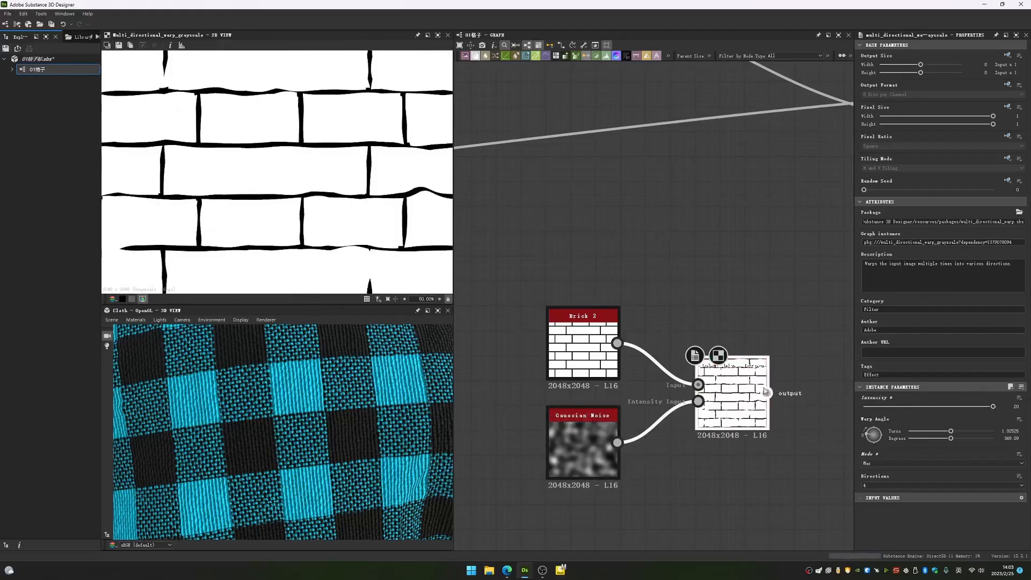
- Preview the woven pattern's Multi Directional Warp node and examine the edges of its mask up close
{"action": "middle_click_drag", "start_coordinate": [718, 234], "coordinate": [722, 498]}
{"action": "middle_click_drag", "start_coordinate": [674, 258], "coordinate": [678, 466]}
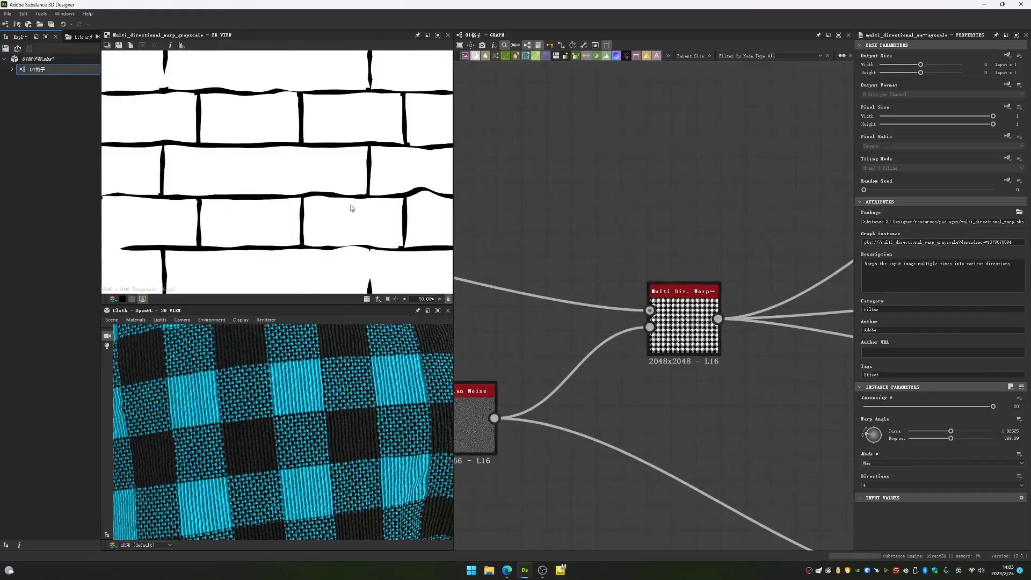
{"action": "double_click", "coordinate": [689, 328]}
{"action": "scroll", "coordinate": [333, 231], "scroll_direction": "up", "scroll_amount": 8}
{"action": "scroll", "coordinate": [322, 261], "scroll_direction": "down", "scroll_amount": 1}
{"action": "scroll", "coordinate": [366, 168], "scroll_direction": "up", "scroll_amount": 2}
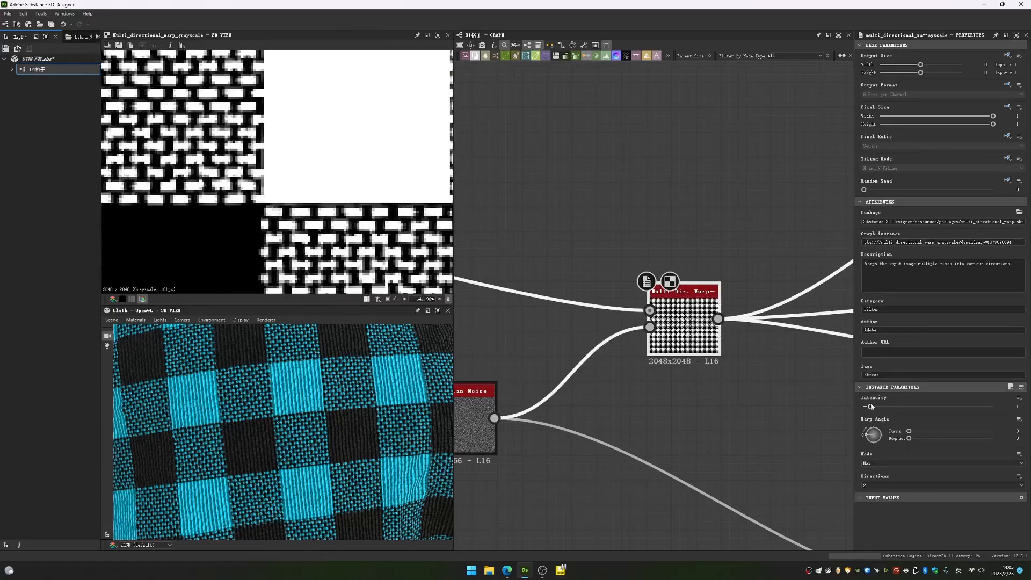
- Try an Intensity of about 5.71 on the woven pattern's warp and inspect the distorted mask and fabric
{"action": "left_click_drag", "start_coordinate": [872, 406], "coordinate": [902, 407]}
{"action": "scroll", "coordinate": [300, 102], "scroll_direction": "down", "scroll_amount": 5}
{"action": "middle_click_drag", "start_coordinate": [300, 100], "coordinate": [315, 144]}
{"action": "scroll", "coordinate": [288, 159], "scroll_direction": "up", "scroll_amount": 3}
{"action": "middle_click_drag", "start_coordinate": [226, 149], "coordinate": [426, 217]}
{"action": "scroll", "coordinate": [254, 145], "scroll_direction": "up", "scroll_amount": 3}
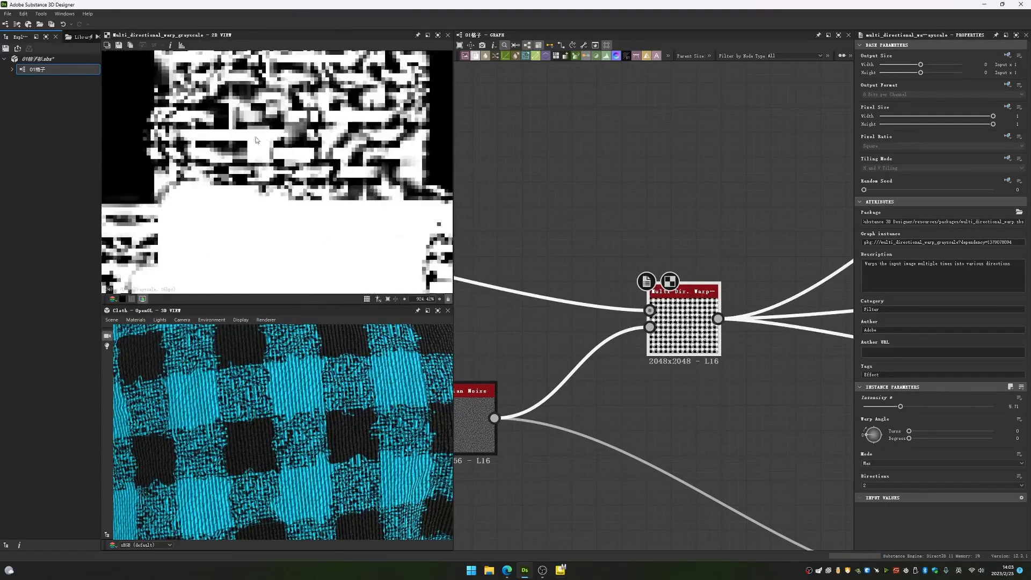
{"action": "scroll", "coordinate": [234, 140], "scroll_direction": "down", "scroll_amount": 5}
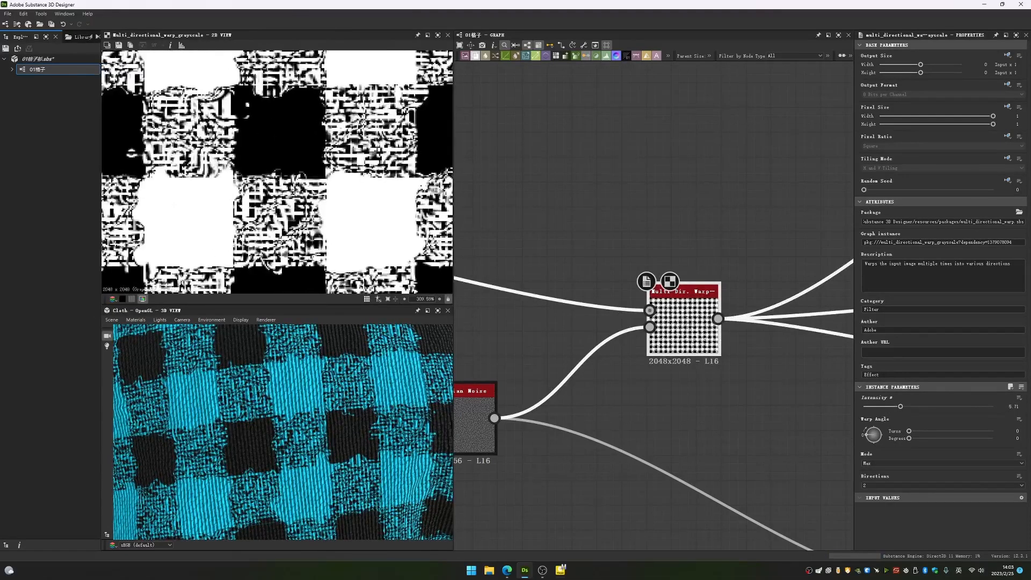
{"action": "scroll", "coordinate": [293, 248], "scroll_direction": "up", "scroll_amount": 1}
{"action": "scroll", "coordinate": [296, 225], "scroll_direction": "up", "scroll_amount": 6}
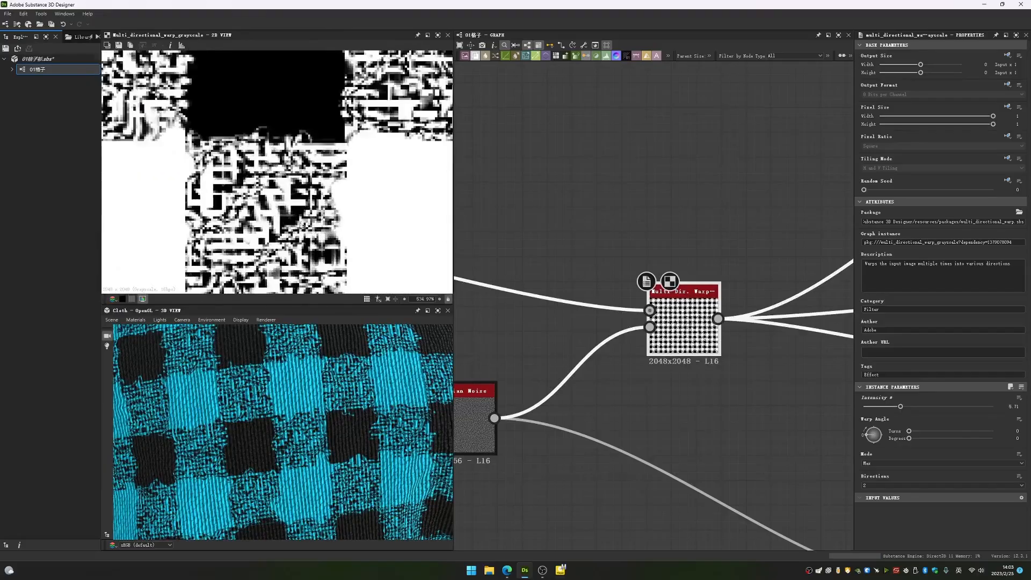
{"action": "scroll", "coordinate": [310, 223], "scroll_direction": "down", "scroll_amount": 3}
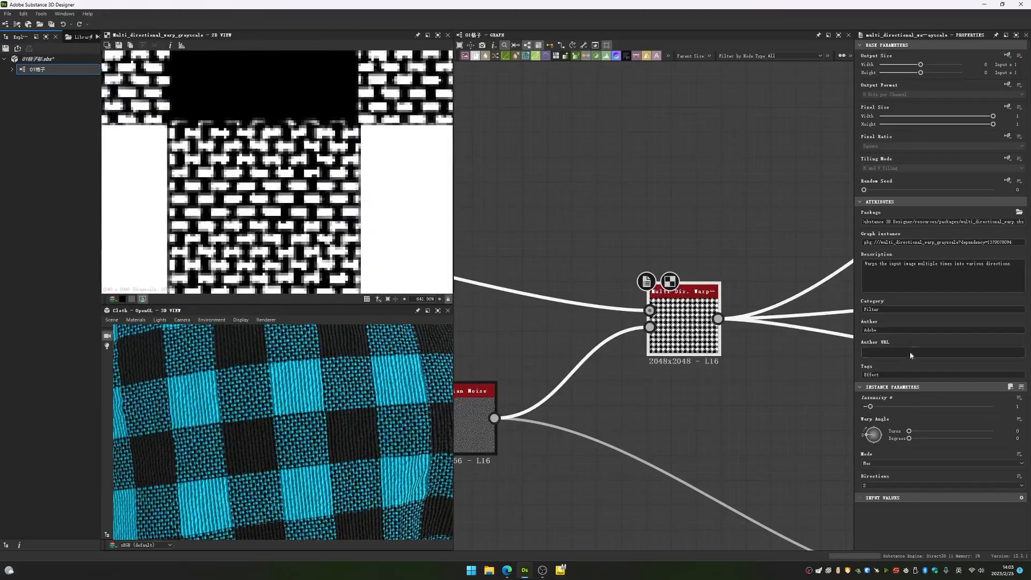
- Try an Intensity of about 2.88 on the woven pattern's warp, check the fabric in 3D, and undo the change
{"action": "scroll", "coordinate": [294, 365], "scroll_direction": "up", "scroll_amount": 3}
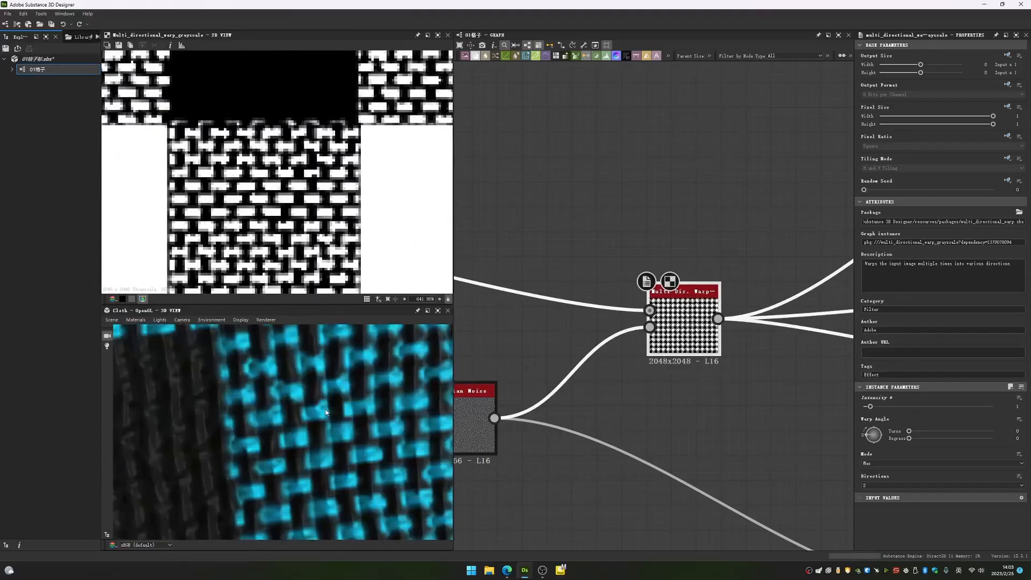
{"action": "left_click_drag", "start_coordinate": [870, 407], "coordinate": [882, 406]}
{"action": "scroll", "coordinate": [315, 454], "scroll_direction": "down", "scroll_amount": 3}
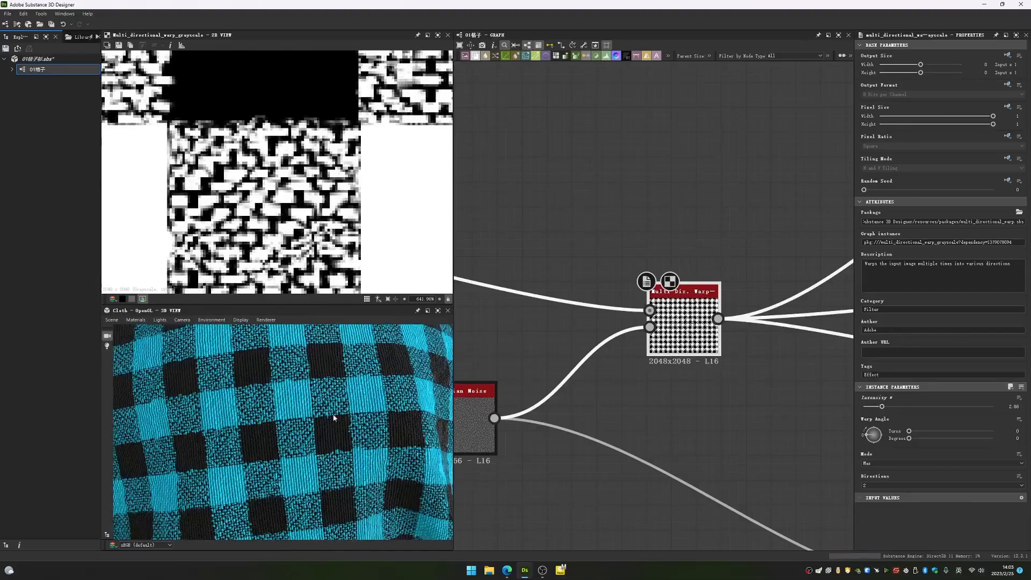
{"action": "key", "text": "ctrl+z"}
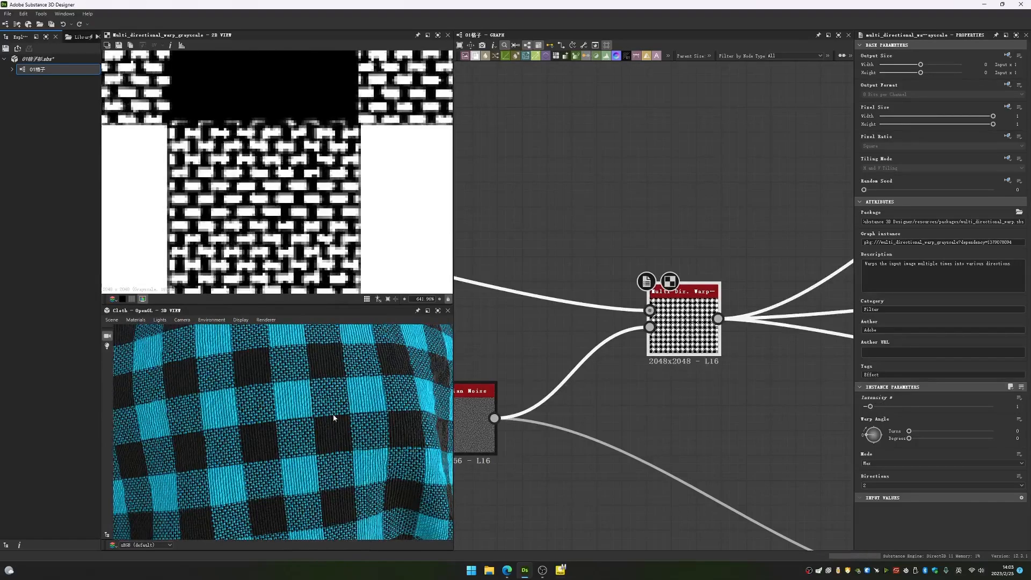
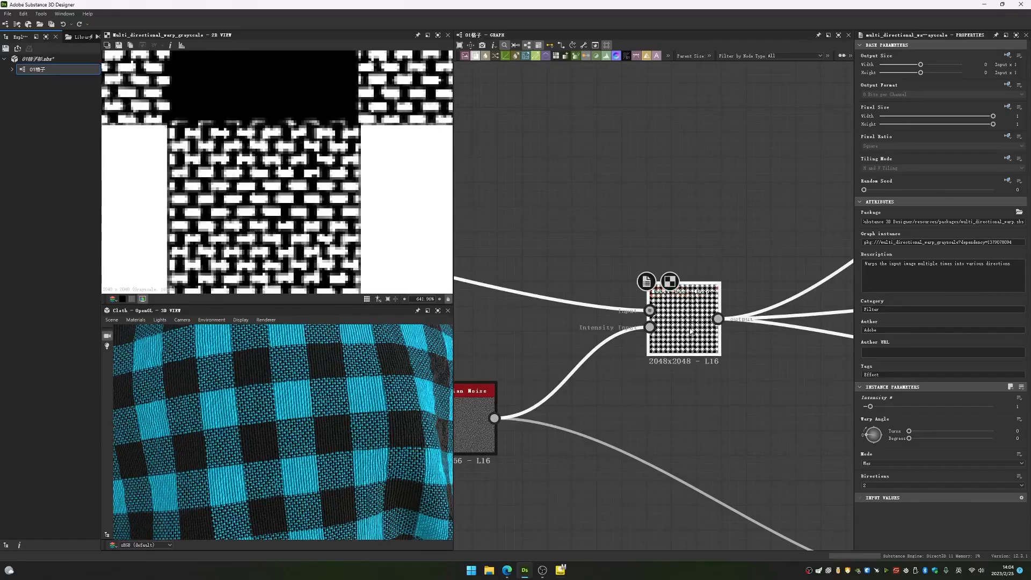
- Examine the woven fabric and its yarn edges up close in the 3D view
{"action": "key", "text": "shift+d"}
{"action": "scroll", "coordinate": [343, 427], "scroll_direction": "up", "scroll_amount": 5}
{"action": "key", "text": "shift+d"}
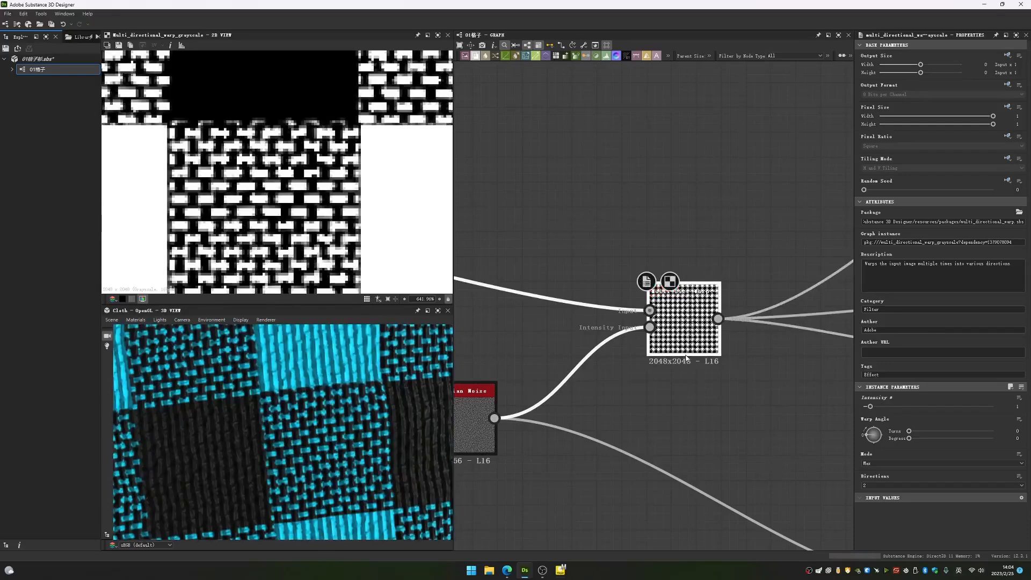
{"action": "key", "text": "shift+d"}
{"action": "key", "text": "shift+d"}
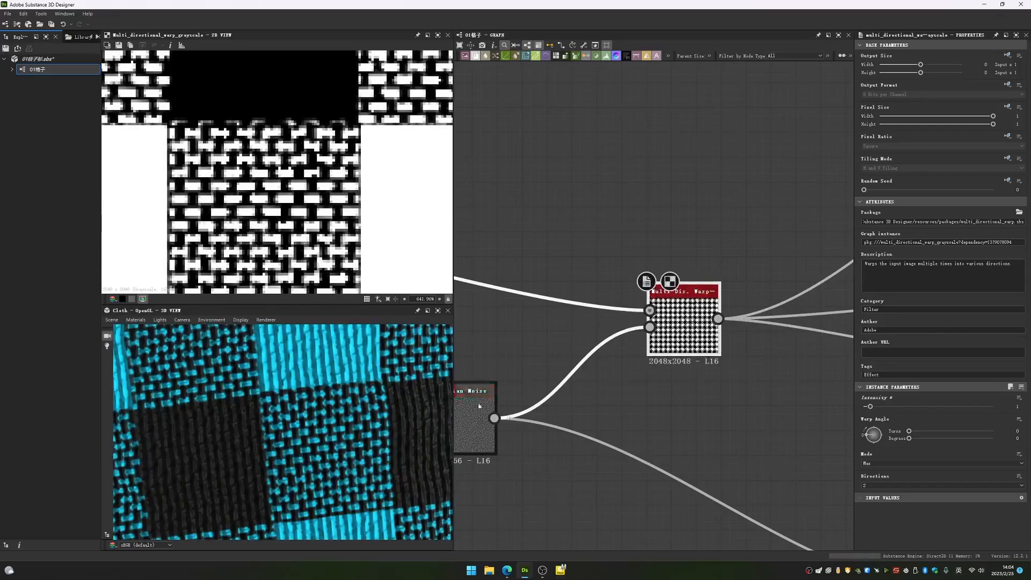
{"action": "key", "text": "shift+d"}
{"action": "key", "text": "shift+d"}
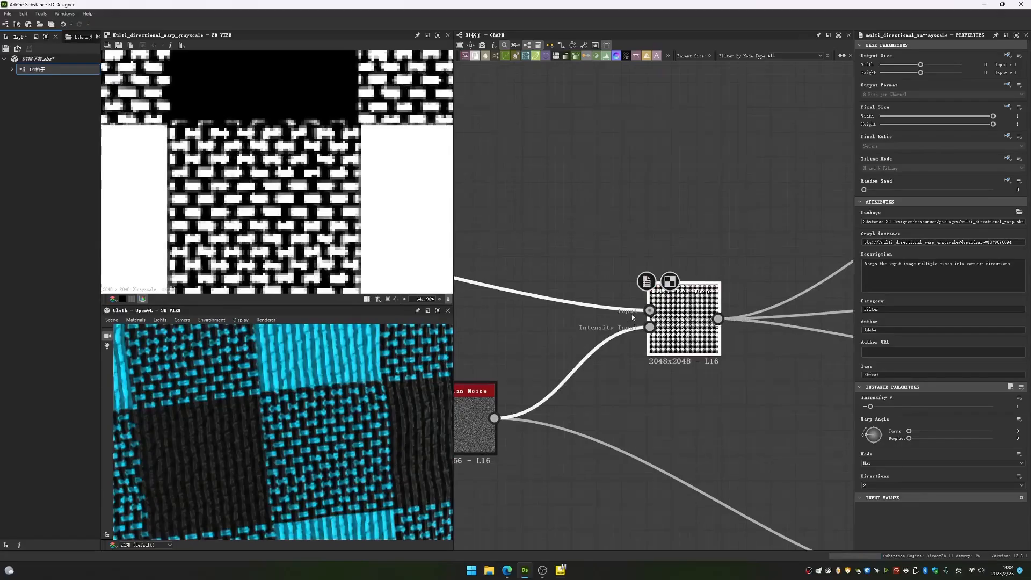
- Preview the brick example's Multi Directional Warp node and examine its complete warped pattern
{"action": "scroll", "coordinate": [626, 263], "scroll_direction": "down", "scroll_amount": 7}
{"action": "middle_click_drag", "start_coordinate": [697, 247], "coordinate": [717, 62]}
{"action": "scroll", "coordinate": [604, 355], "scroll_direction": "up", "scroll_amount": 4}
{"action": "left_click_drag", "start_coordinate": [582, 327], "coordinate": [807, 494]}
{"action": "left_click_drag", "start_coordinate": [700, 400], "coordinate": [633, 378]}
{"action": "left_click", "coordinate": [600, 395]}
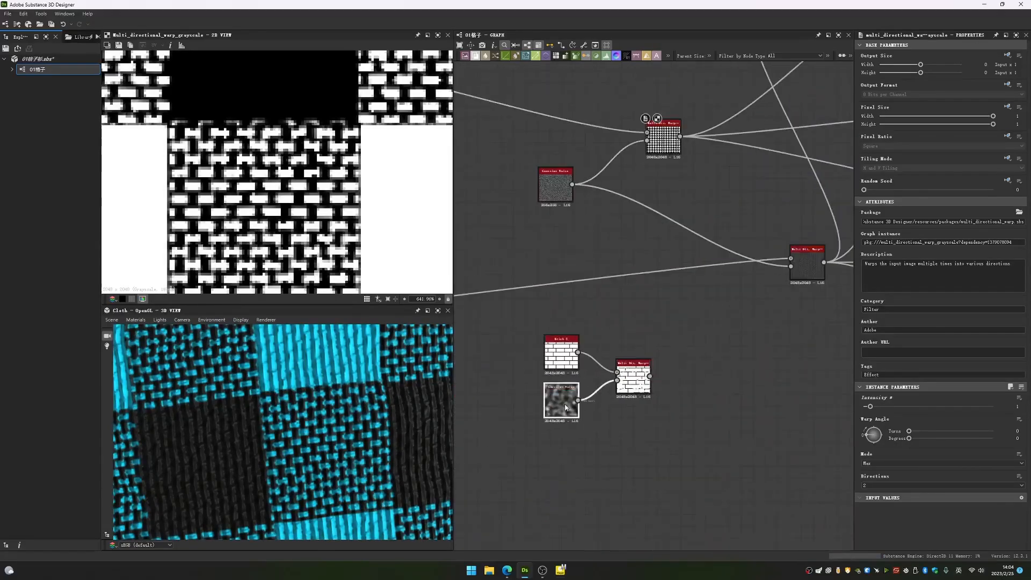
{"action": "double_click", "coordinate": [634, 379]}
{"action": "scroll", "coordinate": [311, 199], "scroll_direction": "down", "scroll_amount": 10}
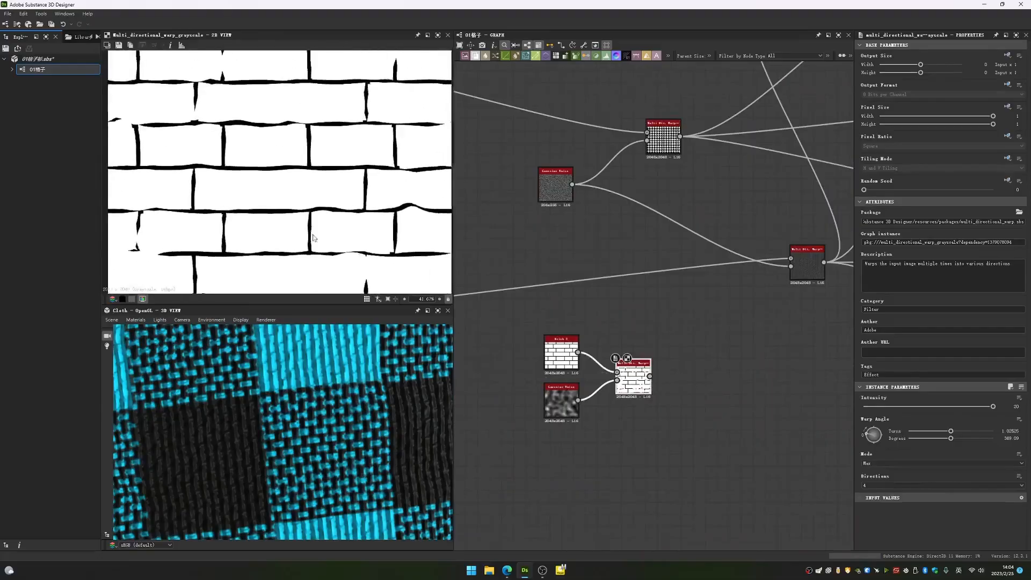
{"action": "scroll", "coordinate": [313, 238], "scroll_direction": "down", "scroll_amount": 5}
{"action": "scroll", "coordinate": [249, 182], "scroll_direction": "up", "scroll_amount": 4}
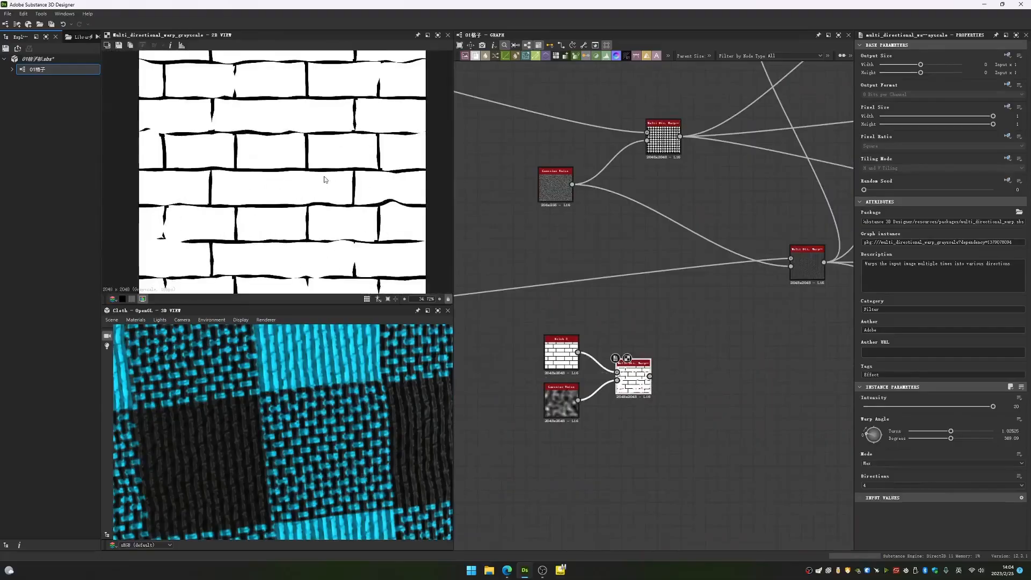
{"action": "scroll", "coordinate": [269, 172], "scroll_direction": "down", "scroll_amount": 3}
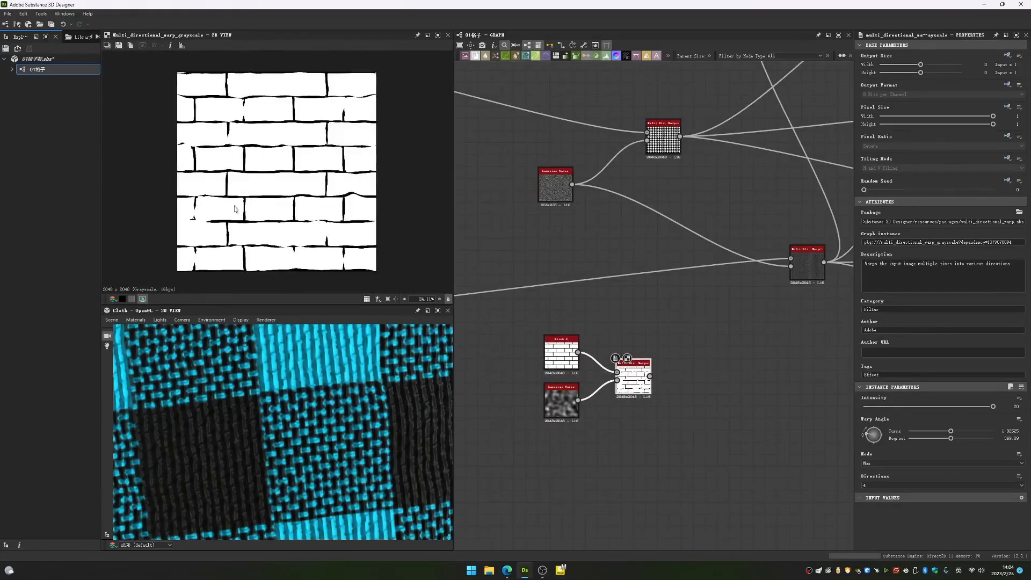
- Return to the main graph, preview the woven pattern's Multi Directional Warp node, and look over its checkered mask
{"action": "middle_click_drag", "start_coordinate": [625, 222], "coordinate": [636, 384]}
{"action": "middle_click_drag", "start_coordinate": [797, 233], "coordinate": [681, 332]}
{"action": "scroll", "coordinate": [680, 332], "scroll_direction": "down", "scroll_amount": 3}
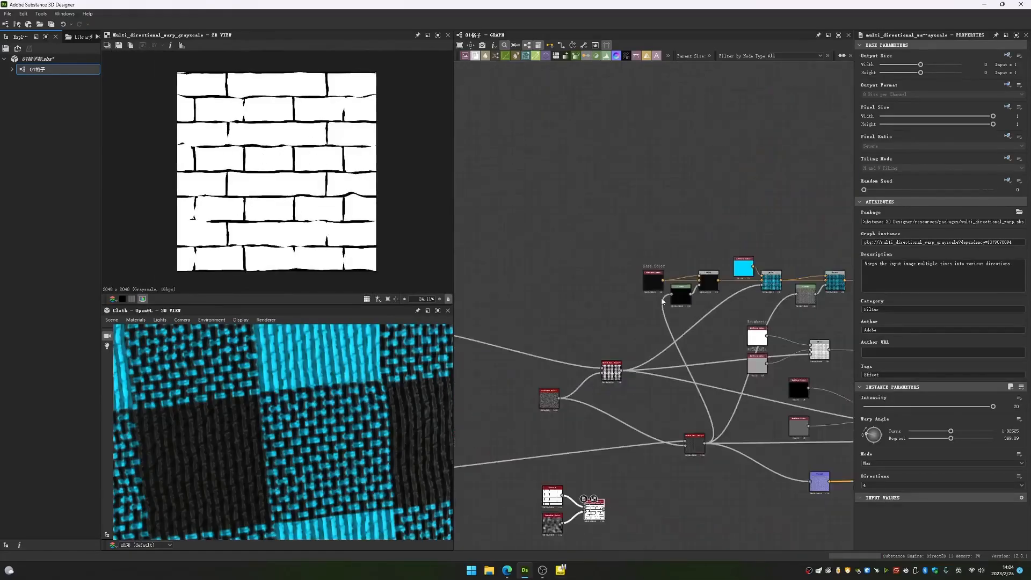
{"action": "scroll", "coordinate": [659, 276], "scroll_direction": "up", "scroll_amount": 5}
{"action": "double_click", "coordinate": [655, 255]}
{"action": "scroll", "coordinate": [693, 272], "scroll_direction": "down", "scroll_amount": 3}
{"action": "double_click", "coordinate": [618, 371]}
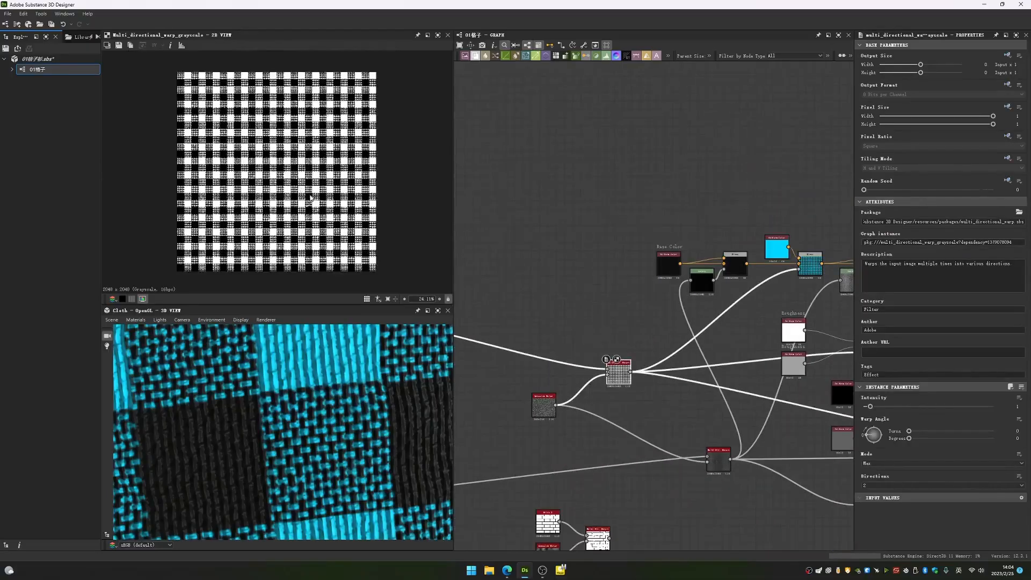
{"action": "scroll", "coordinate": [311, 197], "scroll_direction": "up", "scroll_amount": 3}
{"action": "middle_click_drag", "start_coordinate": [813, 327], "coordinate": [690, 349]}
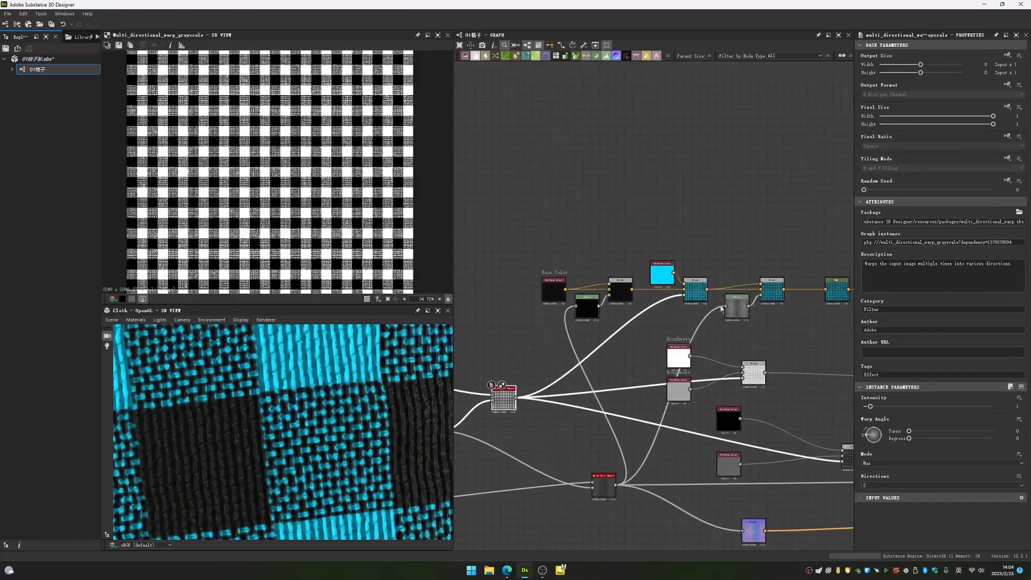
- Select the Base Color nodes through the Blend fed by the blue Uniform Color and move them up, clear of the other nodes
{"action": "left_click_drag", "start_coordinate": [527, 250], "coordinate": [701, 339]}
{"action": "left_click_drag", "start_coordinate": [698, 291], "coordinate": [685, 208]}
{"action": "left_click", "coordinate": [568, 258]}
{"action": "middle_click_drag", "start_coordinate": [566, 255], "coordinate": [640, 364]}
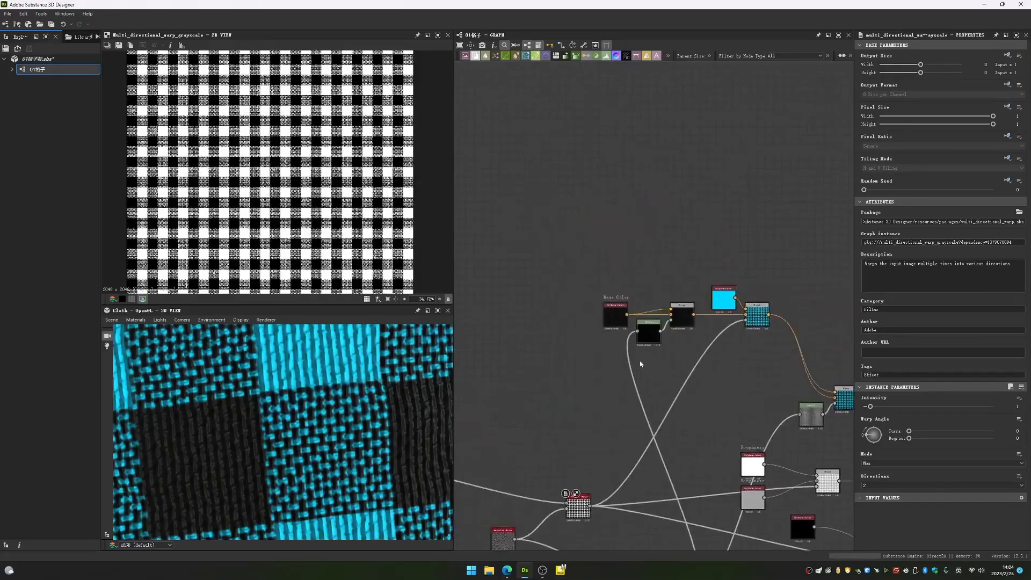
- Inspect the Base Color Blend's foreground, background and opacity inputs, previewing the woven mask that feeds its opacity
{"action": "scroll", "coordinate": [640, 364], "scroll_direction": "up", "scroll_amount": 3}
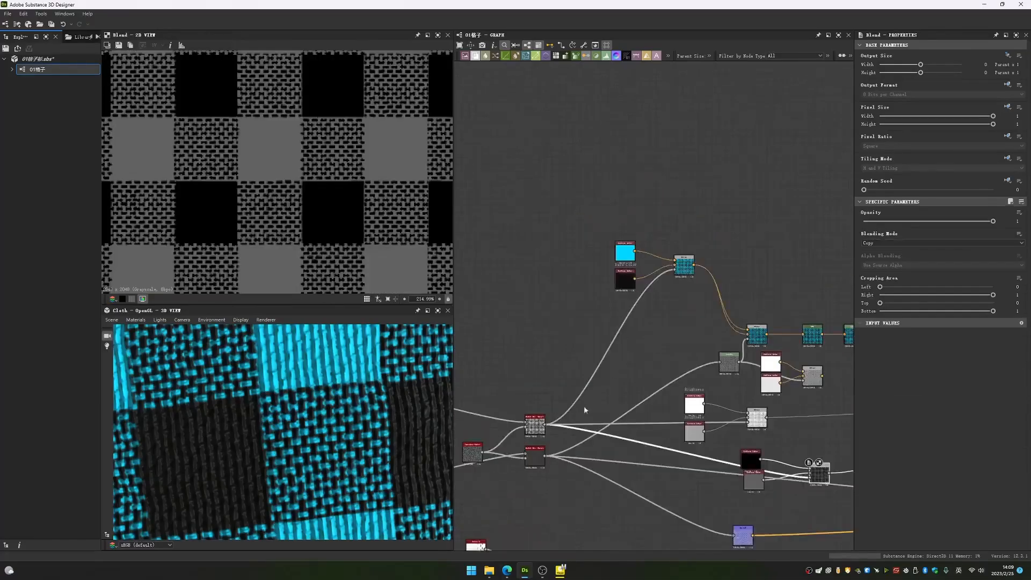
{"action": "scroll", "coordinate": [584, 408], "scroll_direction": "up", "scroll_amount": 4}
{"action": "middle_click_drag", "start_coordinate": [832, 121], "coordinate": [764, 307]}
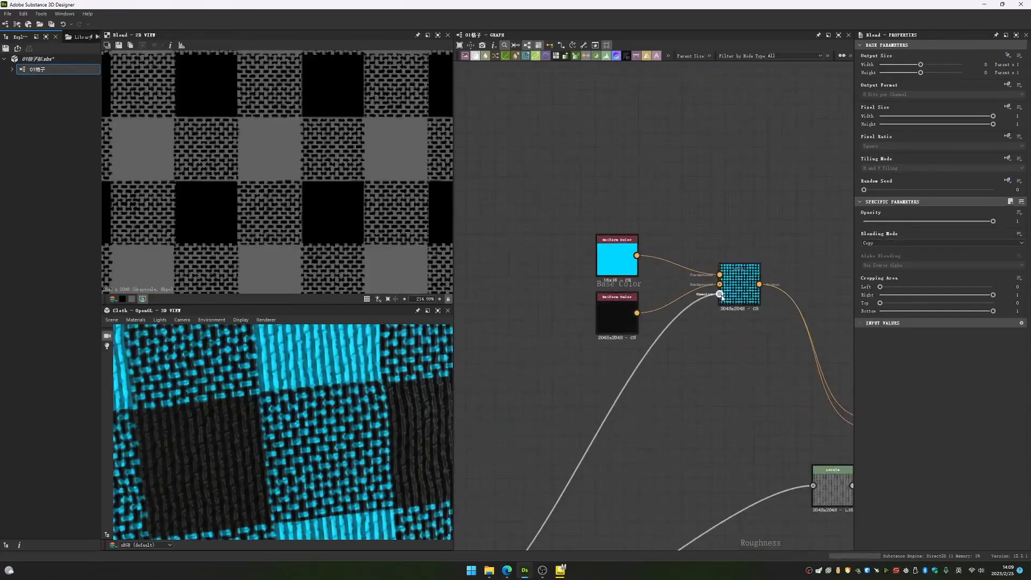
{"action": "left_click_drag", "start_coordinate": [720, 295], "coordinate": [720, 295]}
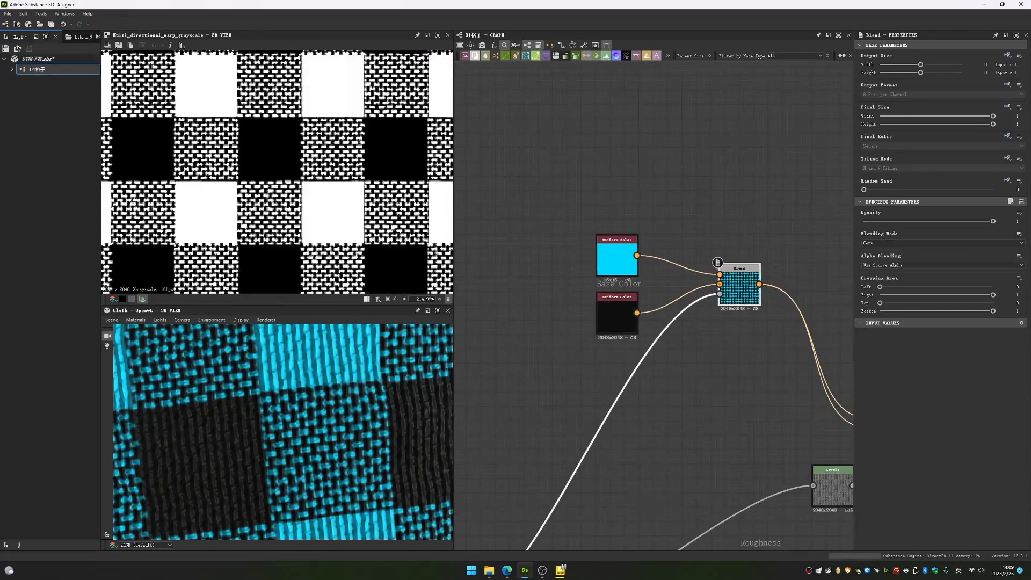
{"action": "scroll", "coordinate": [720, 272], "scroll_direction": "up", "scroll_amount": 6}
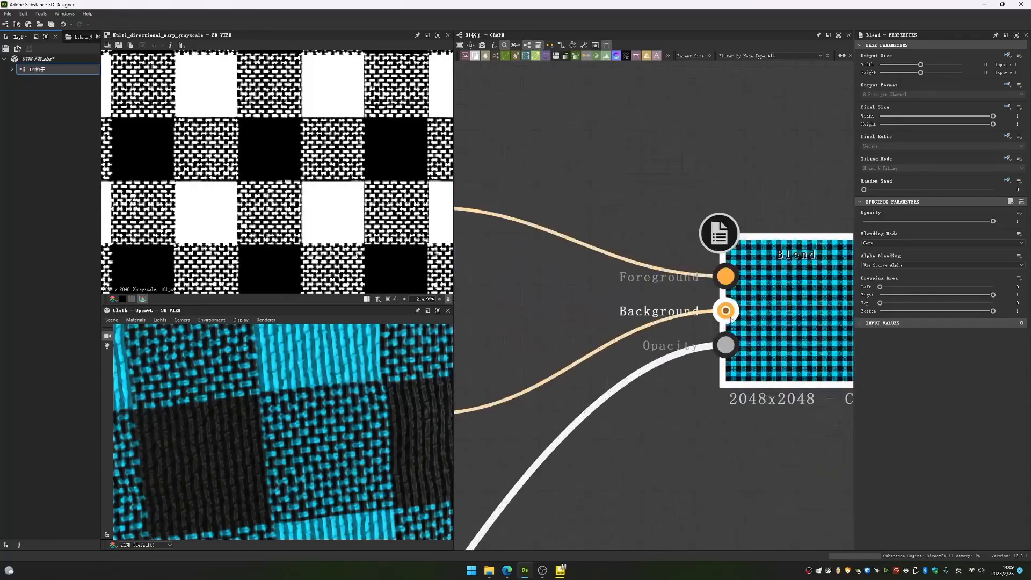
{"action": "scroll", "coordinate": [672, 320], "scroll_direction": "down", "scroll_amount": 5}
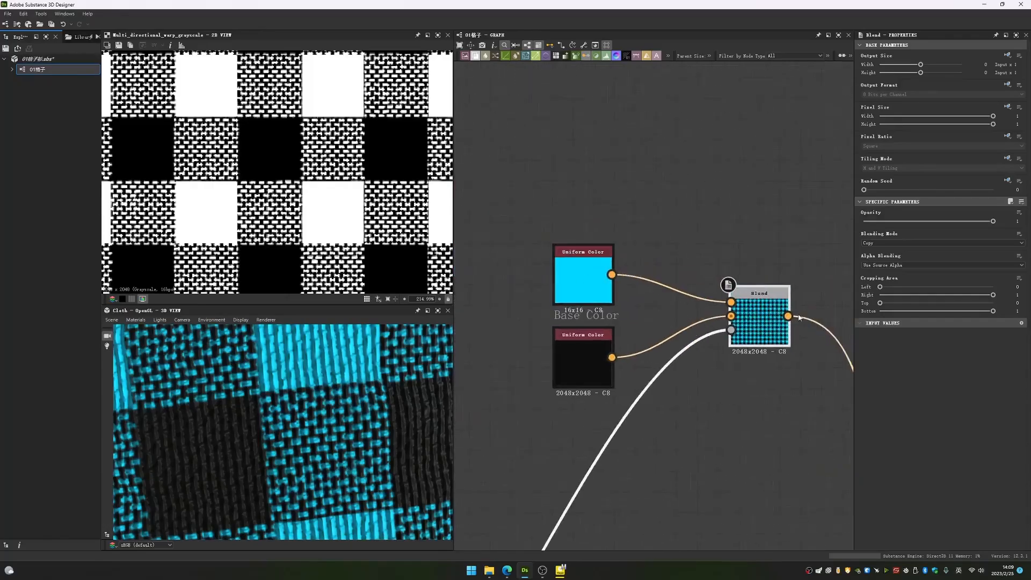
- Preview the blue Uniform Color node and look up "uni" in the node search without adding a node
{"action": "double_click", "coordinate": [602, 271]}
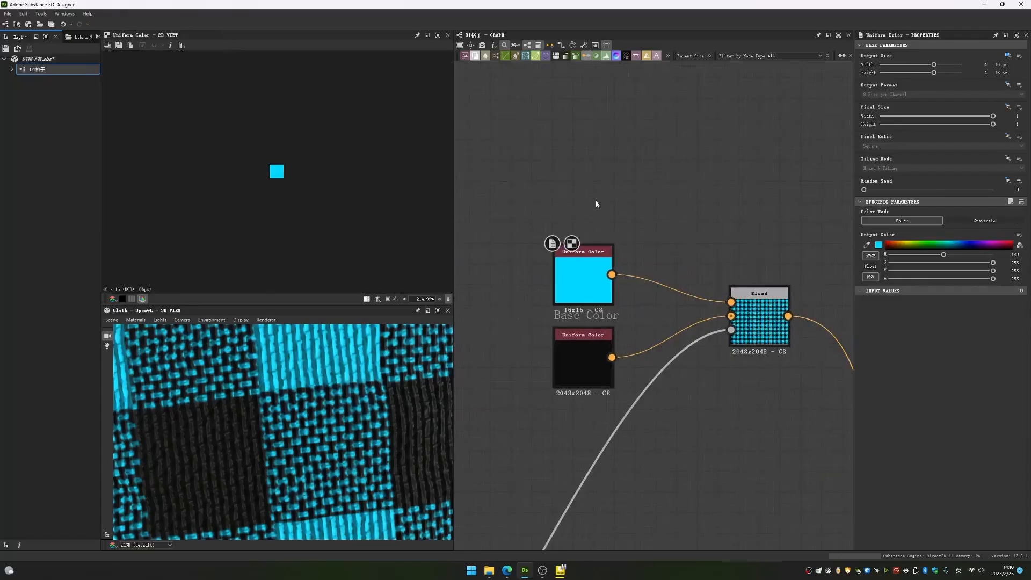
{"action": "key", "text": "space"}
{"action": "type", "text": "uni"}
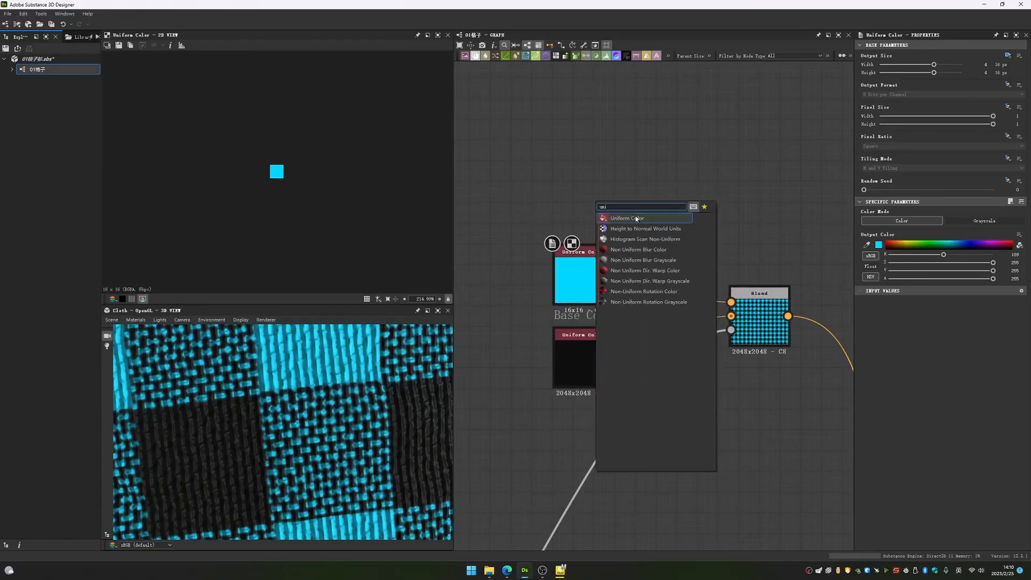
{"action": "key", "text": "Escape"}
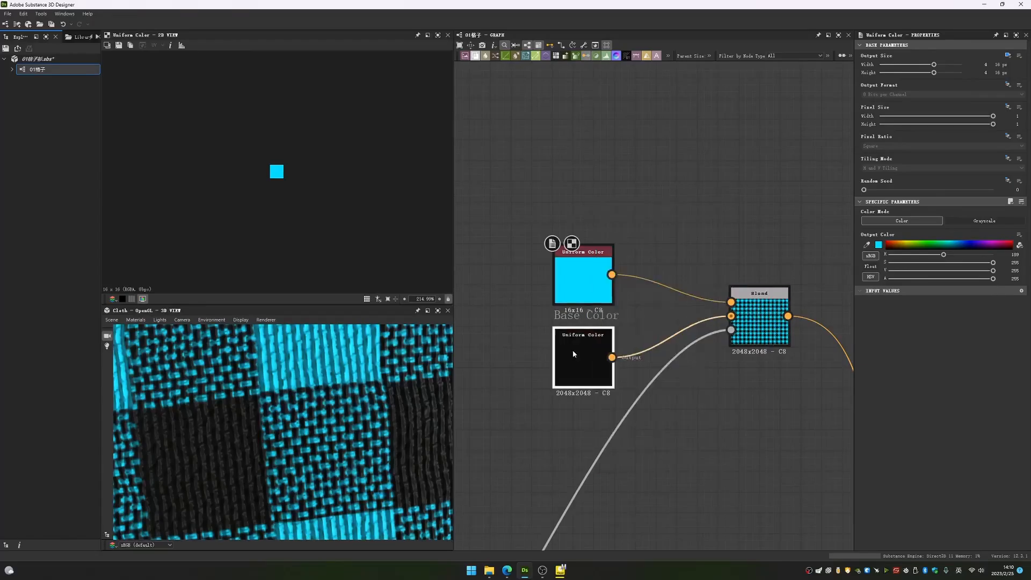
- Preview the black Uniform Color, the Blend result, and the mask feeding the Blend's opacity in turn
{"action": "double_click", "coordinate": [572, 350]}
{"action": "double_click", "coordinate": [759, 323]}
{"action": "double_click", "coordinate": [732, 330]}
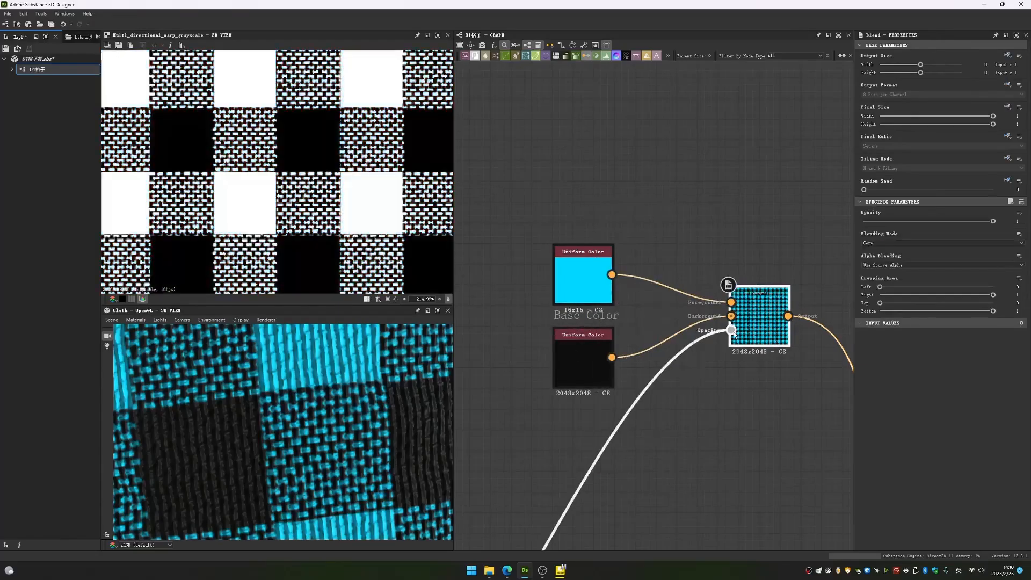
{"action": "left_click", "coordinate": [597, 356]}
- Preview the Base Color Blend and recolour the blue Uniform Color to dark orange with hue 19, saturation 255 and value 149
{"action": "double_click", "coordinate": [759, 322]}
{"action": "scroll", "coordinate": [296, 205], "scroll_direction": "up", "scroll_amount": 3}
{"action": "left_click", "coordinate": [583, 265]}
{"action": "left_click_drag", "start_coordinate": [923, 246], "coordinate": [892, 244]}
{"action": "scroll", "coordinate": [304, 283], "scroll_direction": "down", "scroll_amount": 4}
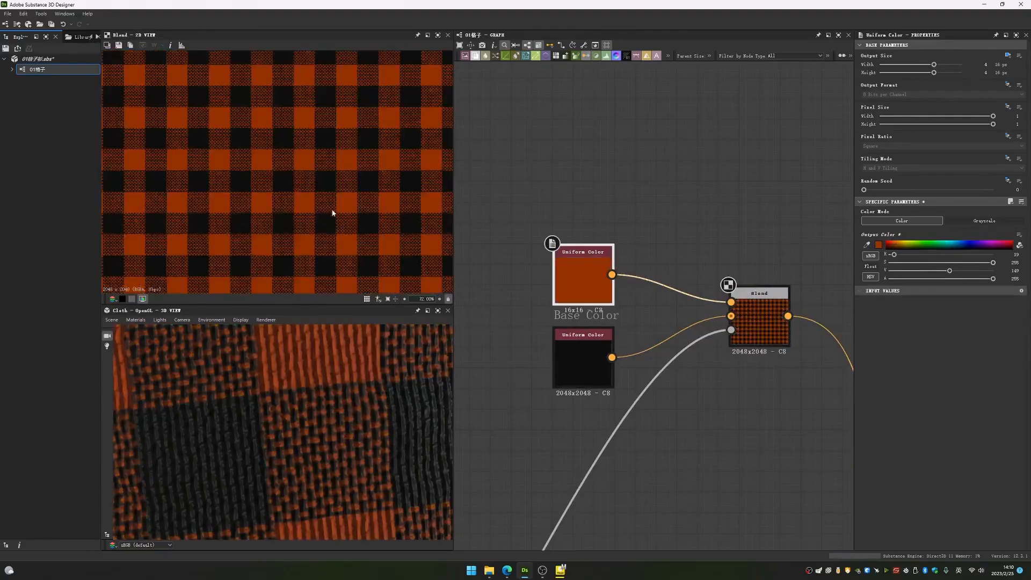
{"action": "scroll", "coordinate": [356, 395], "scroll_direction": "down", "scroll_amount": 3}
- Set the opacity of the Subtract Blend masked by the yarn Levels node to 0.3
{"action": "middle_click_drag", "start_coordinate": [768, 321], "coordinate": [660, 307]}
{"action": "scroll", "coordinate": [660, 307], "scroll_direction": "down", "scroll_amount": 4}
{"action": "middle_click_drag", "start_coordinate": [698, 372], "coordinate": [612, 288]}
{"action": "left_click_drag", "start_coordinate": [674, 322], "coordinate": [679, 282]}
{"action": "scroll", "coordinate": [600, 337], "scroll_direction": "up", "scroll_amount": 1}
{"action": "scroll", "coordinate": [684, 274], "scroll_direction": "up", "scroll_amount": 3}
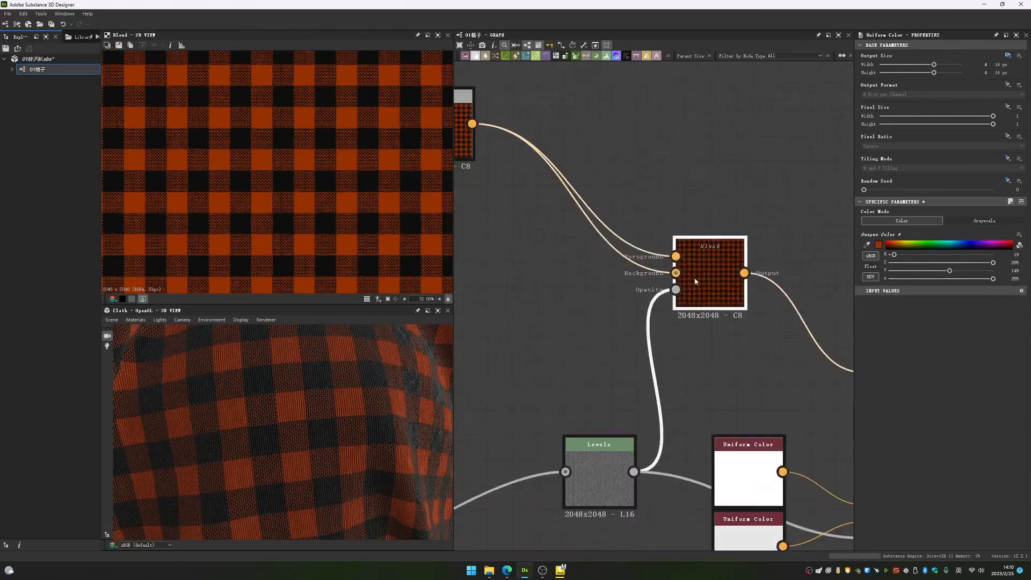
{"action": "left_click", "coordinate": [686, 272]}
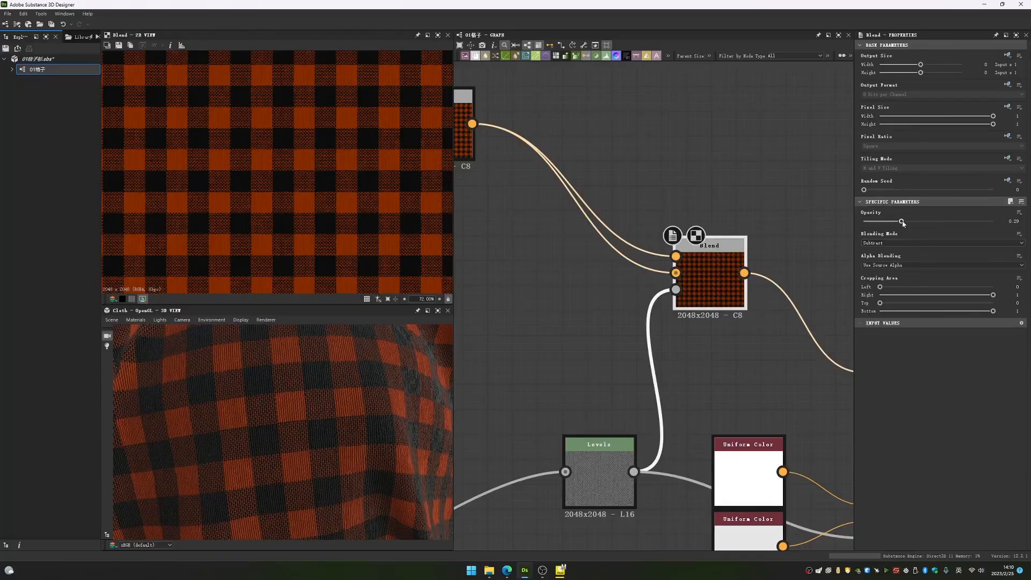
{"action": "scroll", "coordinate": [347, 200], "scroll_direction": "up", "scroll_amount": 5}
{"action": "scroll", "coordinate": [345, 202], "scroll_direction": "down", "scroll_amount": 5}
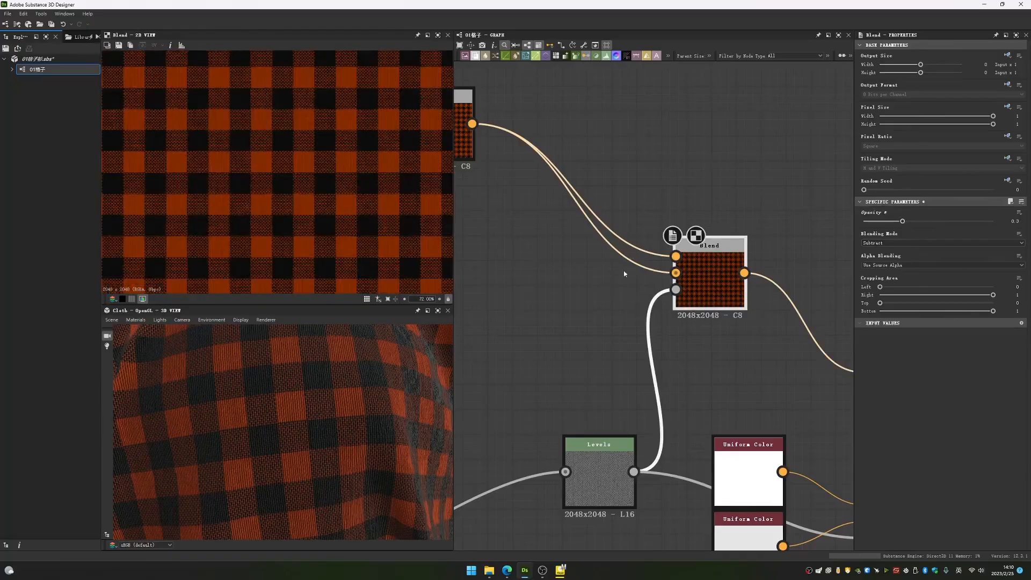
- Trace the graph back to the yarn tile nodes and inspect the pattern of their Max (Lighten) Blend
{"action": "middle_click_drag", "start_coordinate": [638, 266], "coordinate": [669, 310]}
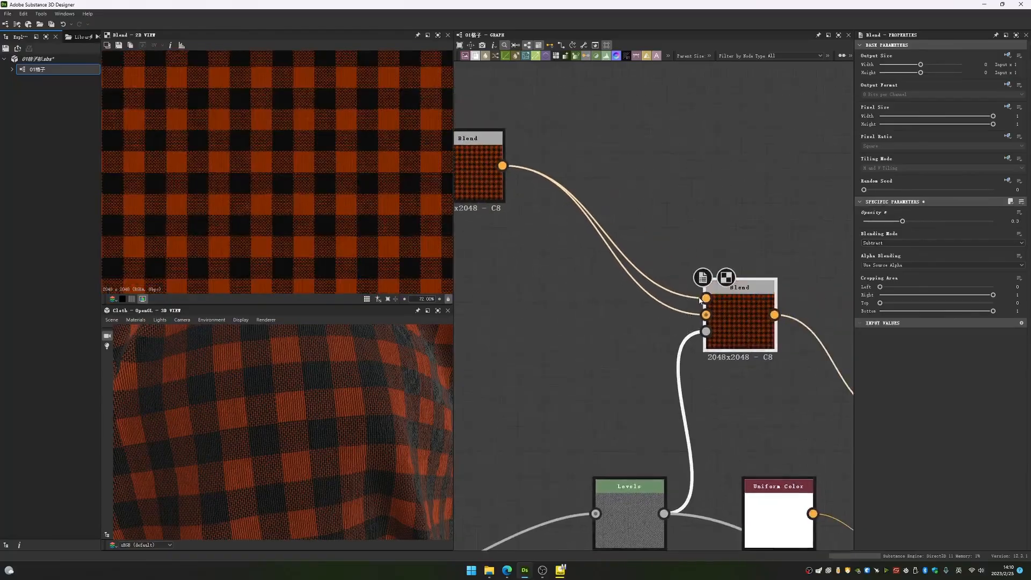
{"action": "middle_click_drag", "start_coordinate": [660, 428], "coordinate": [630, 338]}
{"action": "left_click_drag", "start_coordinate": [598, 409], "coordinate": [499, 308]}
{"action": "double_click", "coordinate": [681, 242]}
{"action": "scroll", "coordinate": [343, 193], "scroll_direction": "up", "scroll_amount": 6}
{"action": "scroll", "coordinate": [549, 375], "scroll_direction": "down", "scroll_amount": 9}
{"action": "middle_click_drag", "start_coordinate": [540, 387], "coordinate": [723, 267]}
{"action": "scroll", "coordinate": [617, 339], "scroll_direction": "up", "scroll_amount": 4}
{"action": "middle_click_drag", "start_coordinate": [543, 344], "coordinate": [745, 322]}
{"action": "scroll", "coordinate": [683, 325], "scroll_direction": "down", "scroll_amount": 5}
{"action": "middle_click_drag", "start_coordinate": [538, 363], "coordinate": [672, 336]}
{"action": "scroll", "coordinate": [614, 333], "scroll_direction": "up", "scroll_amount": 7}
{"action": "double_click", "coordinate": [655, 366]}
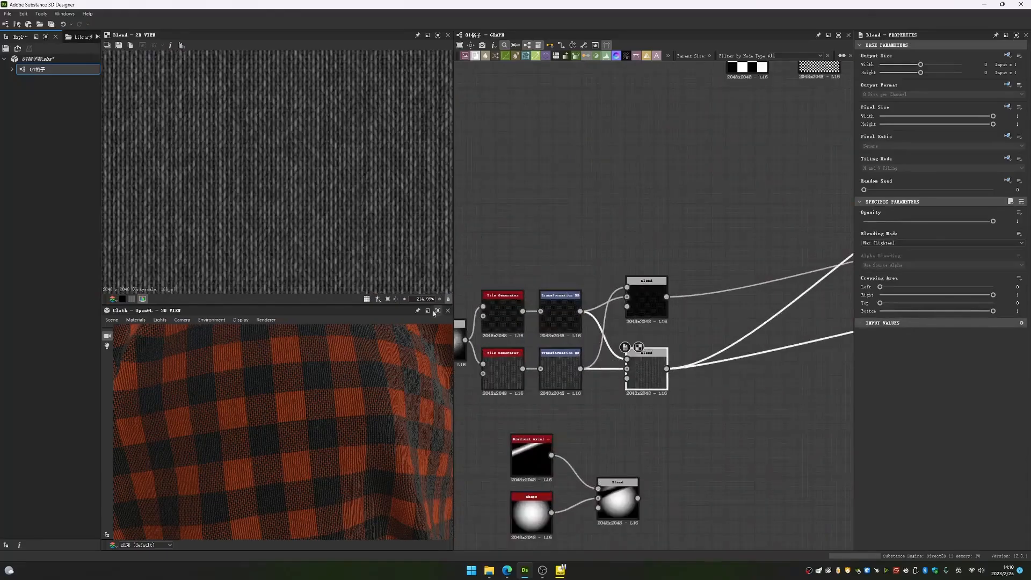
{"action": "middle_click_drag", "start_coordinate": [608, 359], "coordinate": [660, 364]}
{"action": "scroll", "coordinate": [411, 233], "scroll_direction": "up", "scroll_amount": 6}
{"action": "scroll", "coordinate": [408, 239], "scroll_direction": "down", "scroll_amount": 8}
- Preview the woven pattern's warp and move the Gaussian Noise node slightly up, beside the two Multi Directional Warp nodes
{"action": "middle_click_drag", "start_coordinate": [767, 301], "coordinate": [491, 313]}
{"action": "middle_click_drag", "start_coordinate": [832, 304], "coordinate": [488, 366]}
{"action": "middle_click_drag", "start_coordinate": [832, 292], "coordinate": [501, 373]}
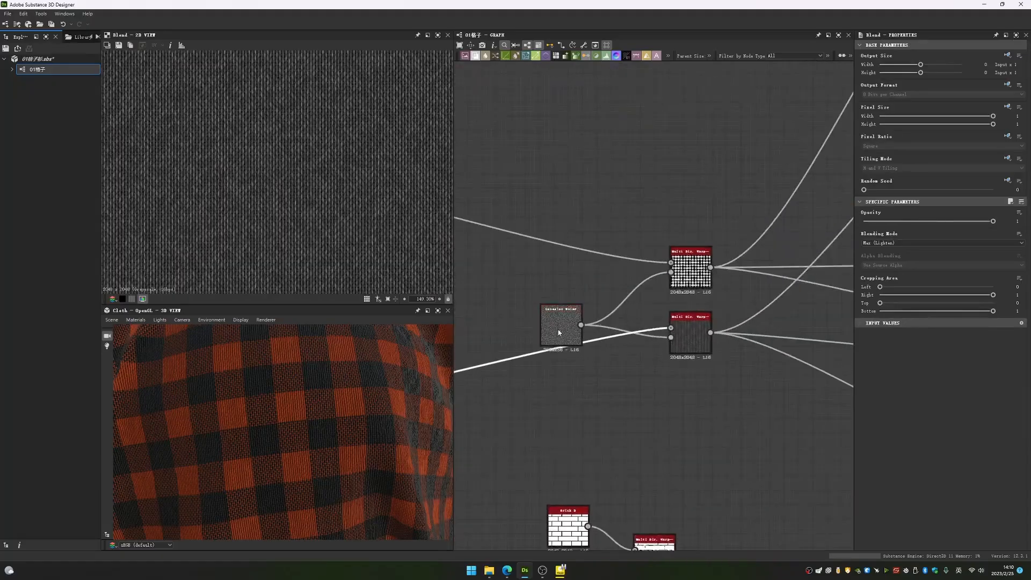
{"action": "double_click", "coordinate": [687, 277]}
{"action": "left_click_drag", "start_coordinate": [554, 322], "coordinate": [553, 307]}
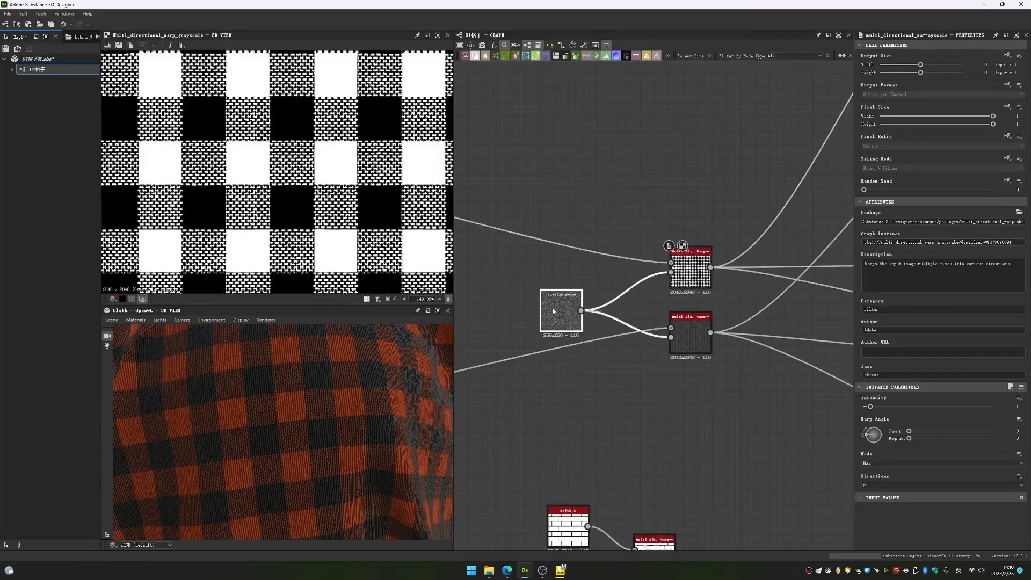
- Preview the yarn pattern's Multi Directional Warp node and inspect its warped lines
{"action": "scroll", "coordinate": [574, 318], "scroll_direction": "up", "scroll_amount": 5}
{"action": "middle_click_drag", "start_coordinate": [692, 334], "coordinate": [462, 336]}
{"action": "double_click", "coordinate": [607, 344]}
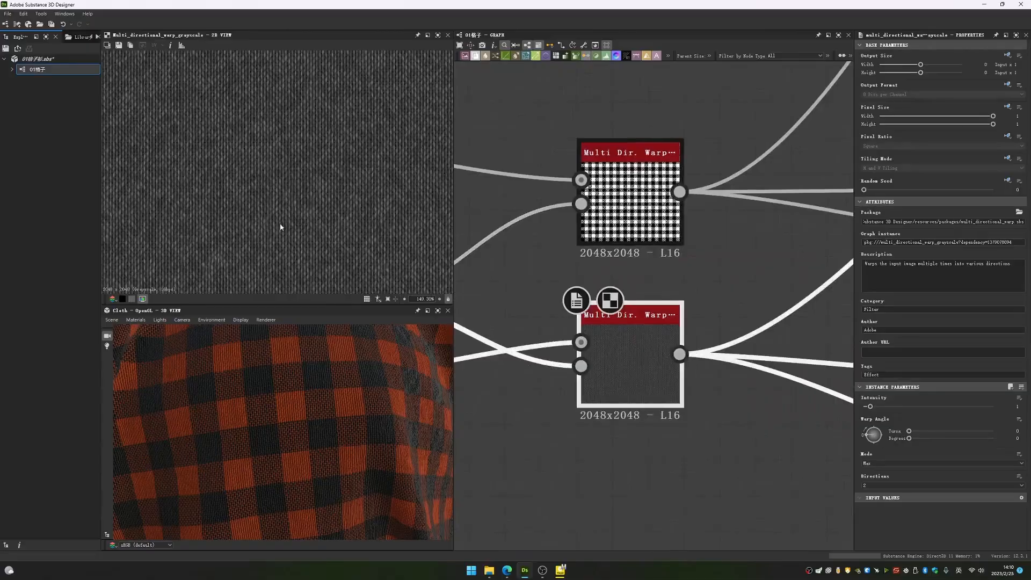
{"action": "scroll", "coordinate": [629, 333], "scroll_direction": "down", "scroll_amount": 10}
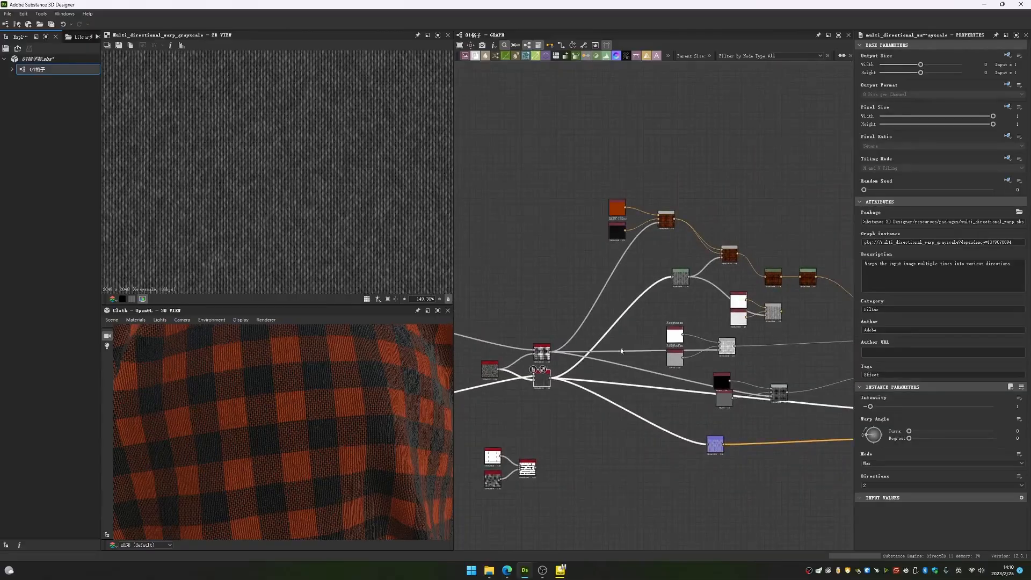
- Preview the yarn Levels node up close and check the Subtract Blend that uses it as opacity mask
{"action": "double_click", "coordinate": [680, 277]}
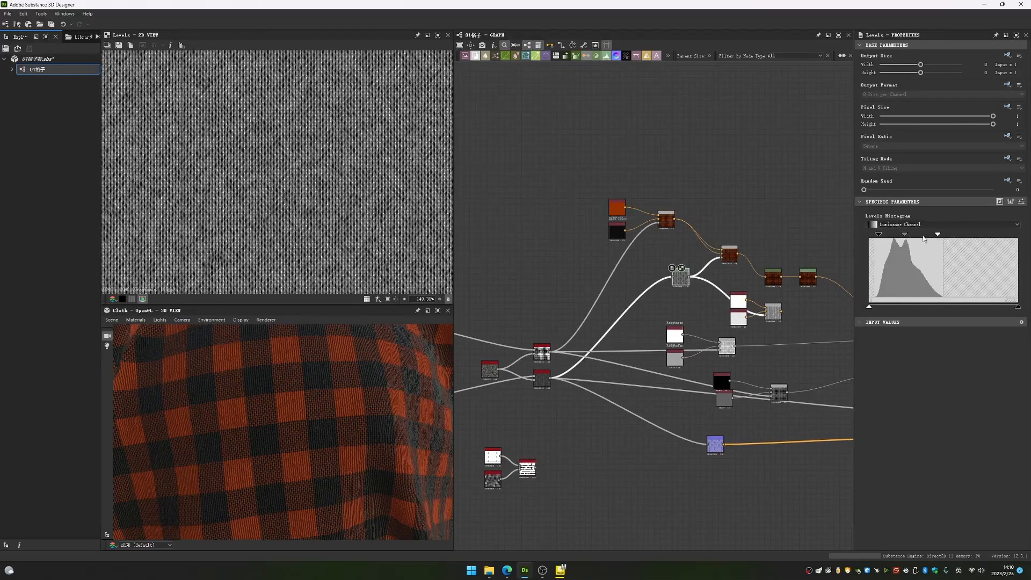
{"action": "scroll", "coordinate": [759, 260], "scroll_direction": "up", "scroll_amount": 3}
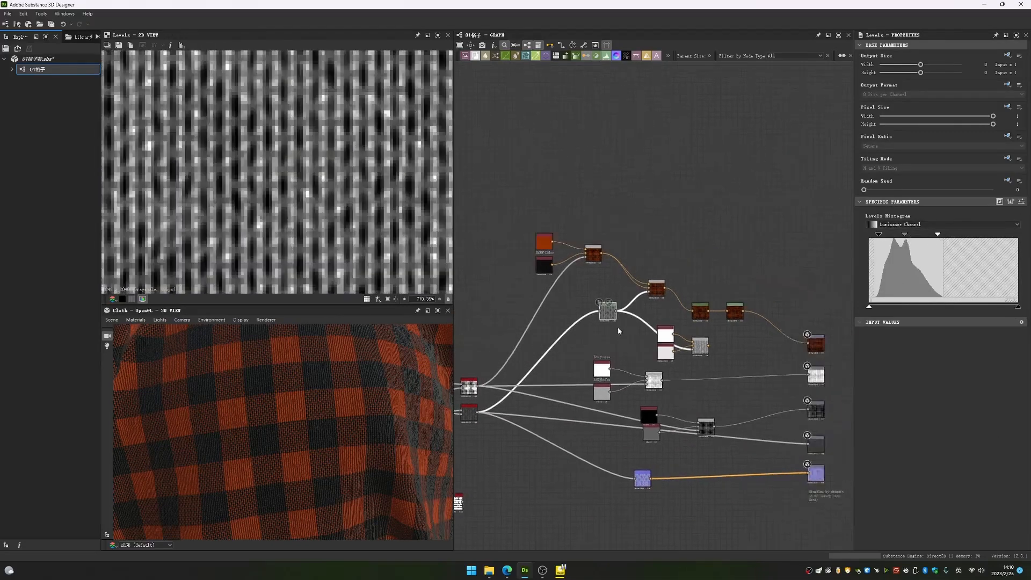
{"action": "left_click", "coordinate": [680, 259]}
{"action": "middle_click_drag", "start_coordinate": [680, 259], "coordinate": [607, 313]}
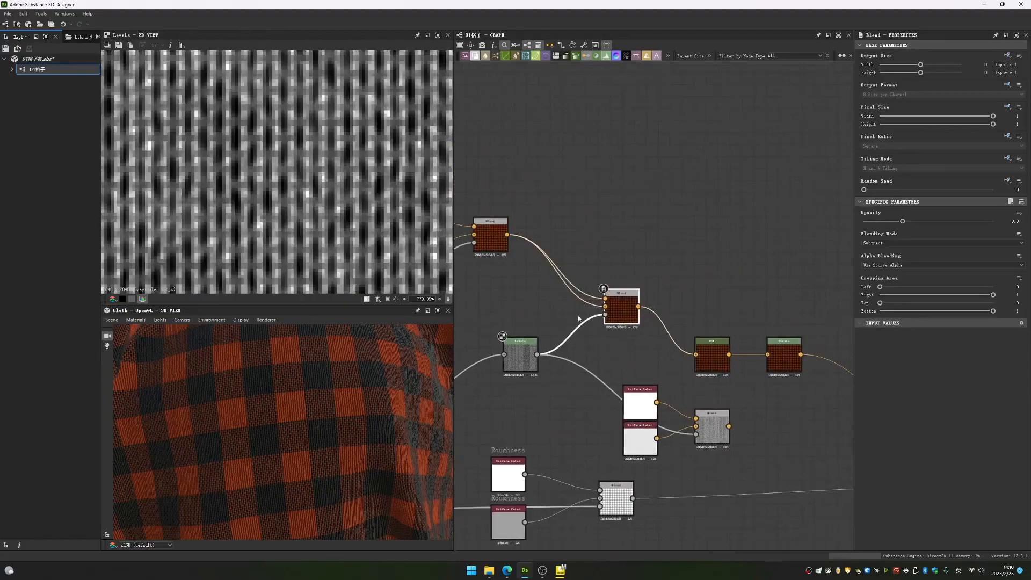
- Move the white and light-grey Uniform Colors with their Blend nearer to the Levels node and delete the light-grey Uniform Color
{"action": "left_click_drag", "start_coordinate": [616, 370], "coordinate": [634, 411]}
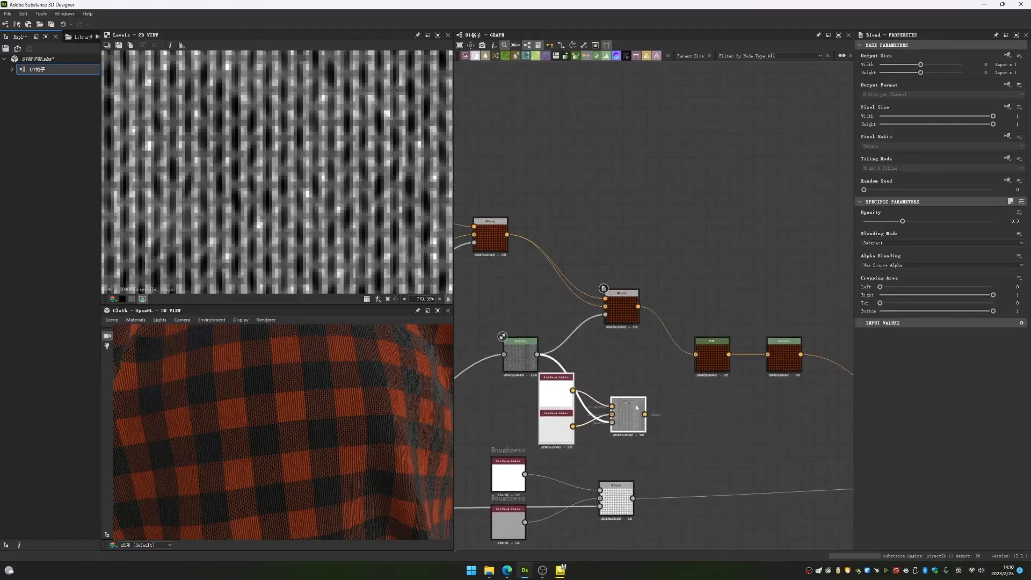
{"action": "scroll", "coordinate": [671, 412], "scroll_direction": "up", "scroll_amount": 2}
{"action": "middle_click_drag", "start_coordinate": [651, 414], "coordinate": [709, 389]}
{"action": "left_click", "coordinate": [667, 388]}
{"action": "left_click_drag", "start_coordinate": [557, 405], "coordinate": [538, 412]}
{"action": "key", "text": "Delete"}
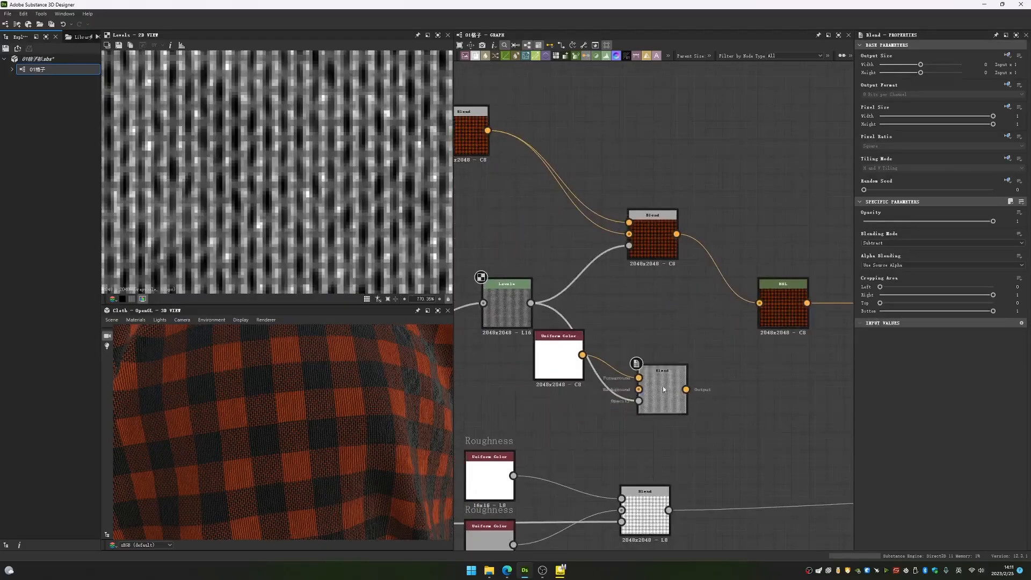
- Preview the example Blend below the Levels node and move the white Uniform Color directly above it
{"action": "double_click", "coordinate": [662, 390]}
{"action": "left_click_drag", "start_coordinate": [562, 357], "coordinate": [632, 323]}
{"action": "left_click", "coordinate": [664, 377]}
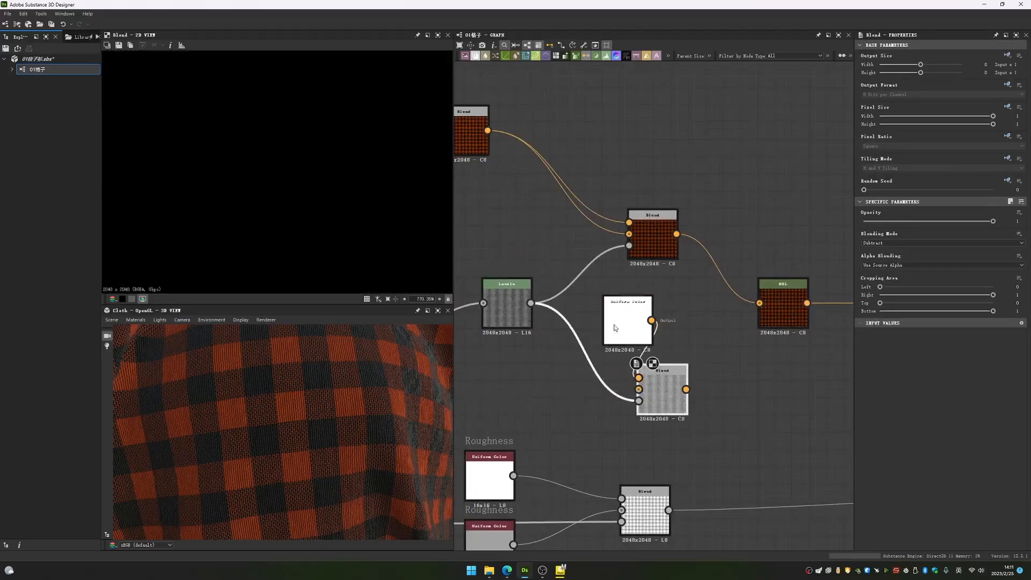
- Set the example Blend below the Levels node to Copy mode and compare its preview with the Levels output
{"action": "left_click", "coordinate": [913, 242]}
{"action": "left_click", "coordinate": [880, 250]}
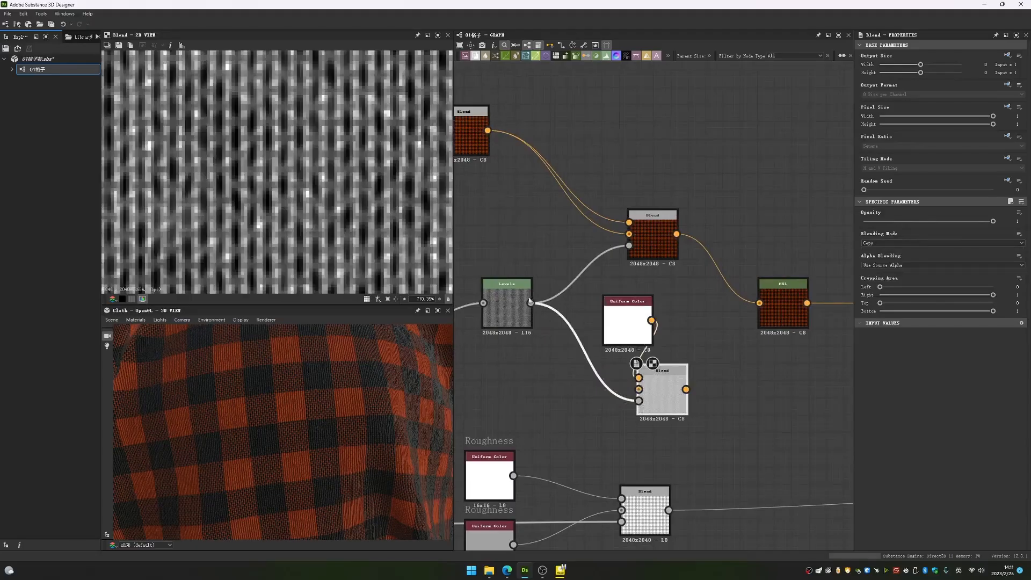
{"action": "middle_click_drag", "start_coordinate": [708, 372], "coordinate": [779, 329]}
{"action": "double_click", "coordinate": [576, 263]}
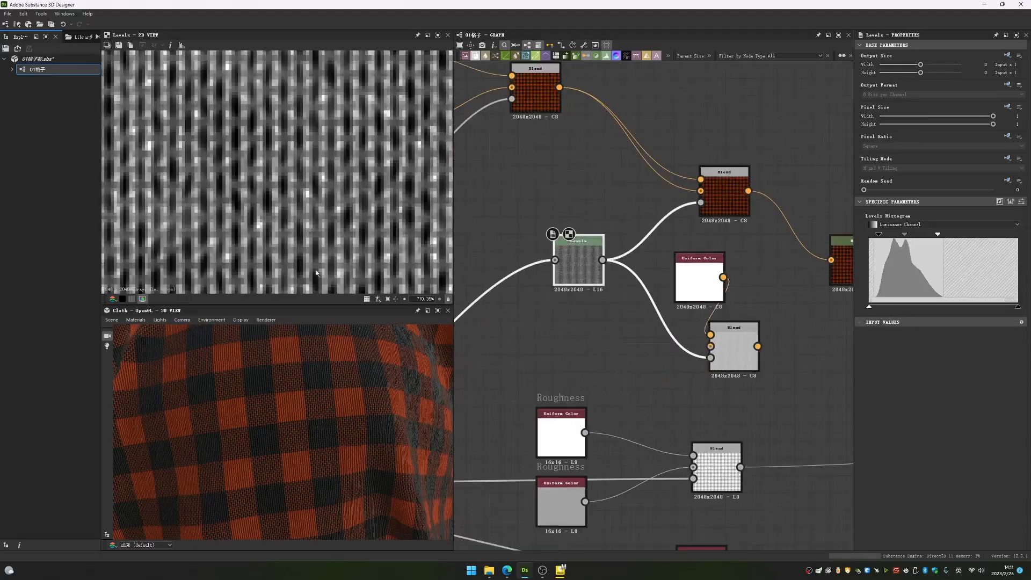
{"action": "double_click", "coordinate": [719, 358]}
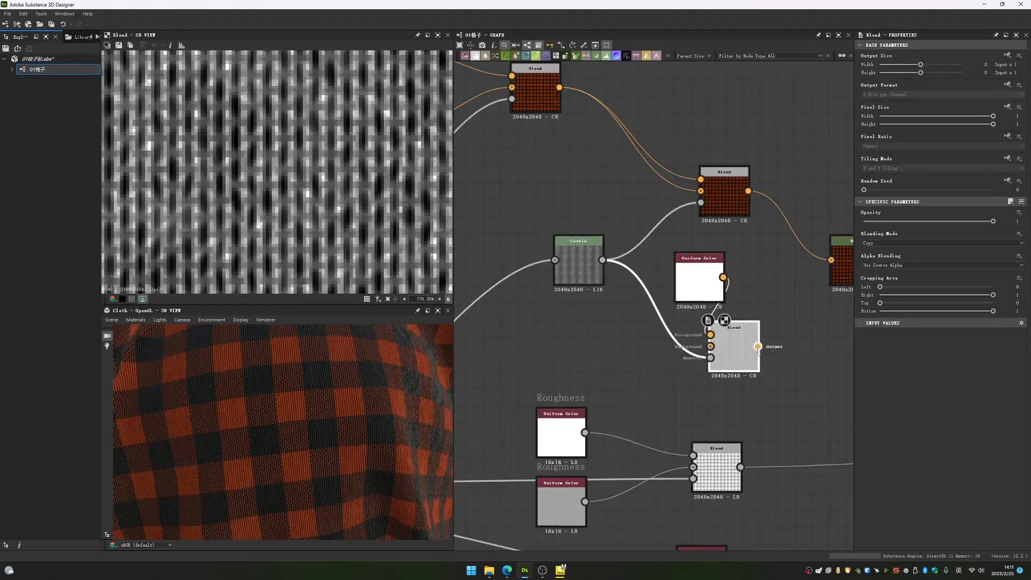
- Compare the white Uniform Color, the Copy Blend and the Levels mask in close-up previews
{"action": "double_click", "coordinate": [708, 267]}
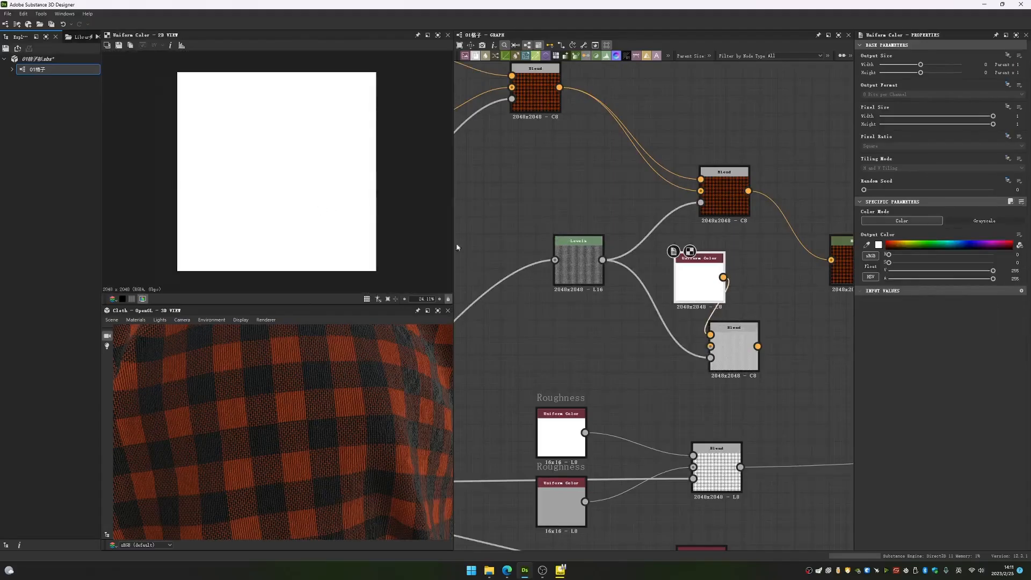
{"action": "scroll", "coordinate": [727, 335], "scroll_direction": "up", "scroll_amount": 5}
{"action": "double_click", "coordinate": [745, 377]}
{"action": "scroll", "coordinate": [287, 245], "scroll_direction": "up", "scroll_amount": 5}
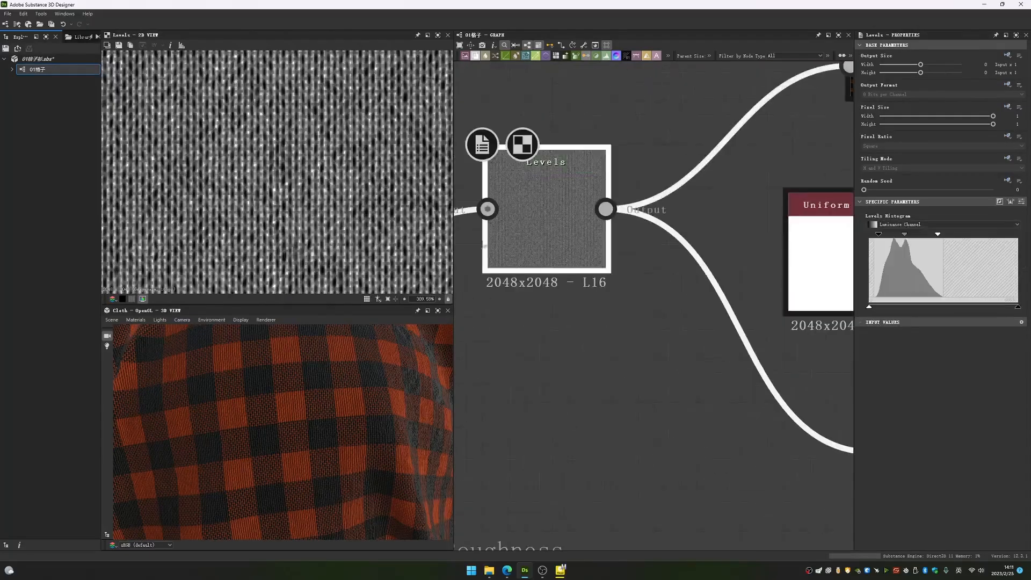
{"action": "middle_click_drag", "start_coordinate": [721, 329], "coordinate": [693, 333]}
{"action": "left_click", "coordinate": [777, 361]}
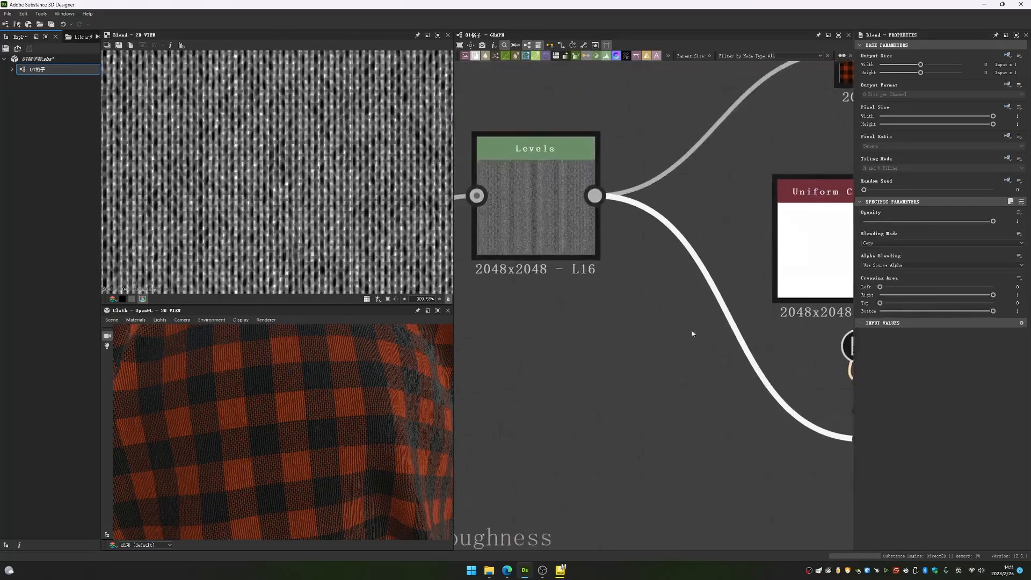
{"action": "left_click", "coordinate": [527, 219]}
{"action": "scroll", "coordinate": [344, 182], "scroll_direction": "up", "scroll_amount": 6}
{"action": "scroll", "coordinate": [356, 209], "scroll_direction": "down", "scroll_amount": 9}
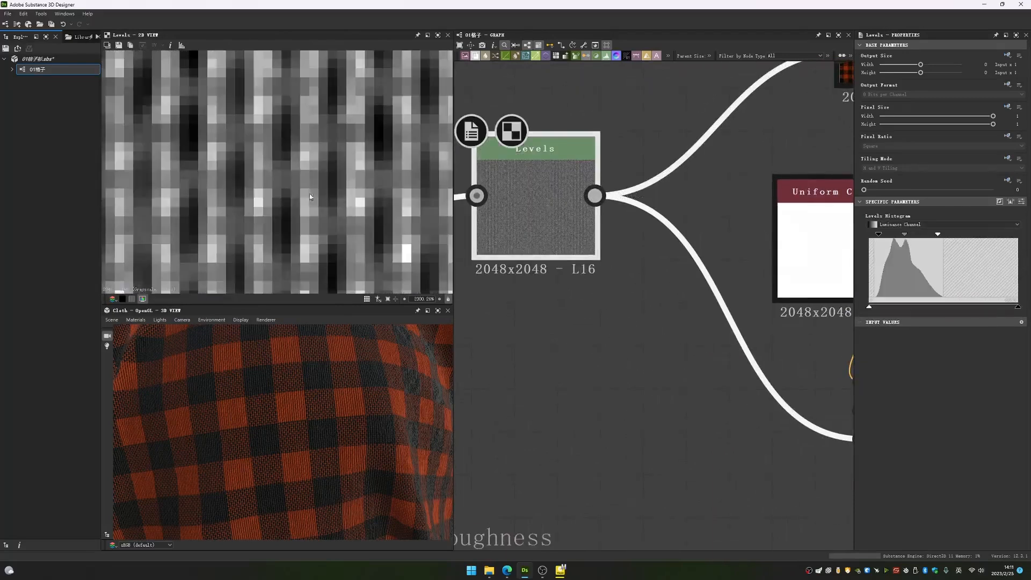
- Examine the white Uniform Color used as Foreground against the preview of the Blend it feeds
{"action": "middle_click_drag", "start_coordinate": [658, 250], "coordinate": [514, 267]}
{"action": "left_click", "coordinate": [647, 260]}
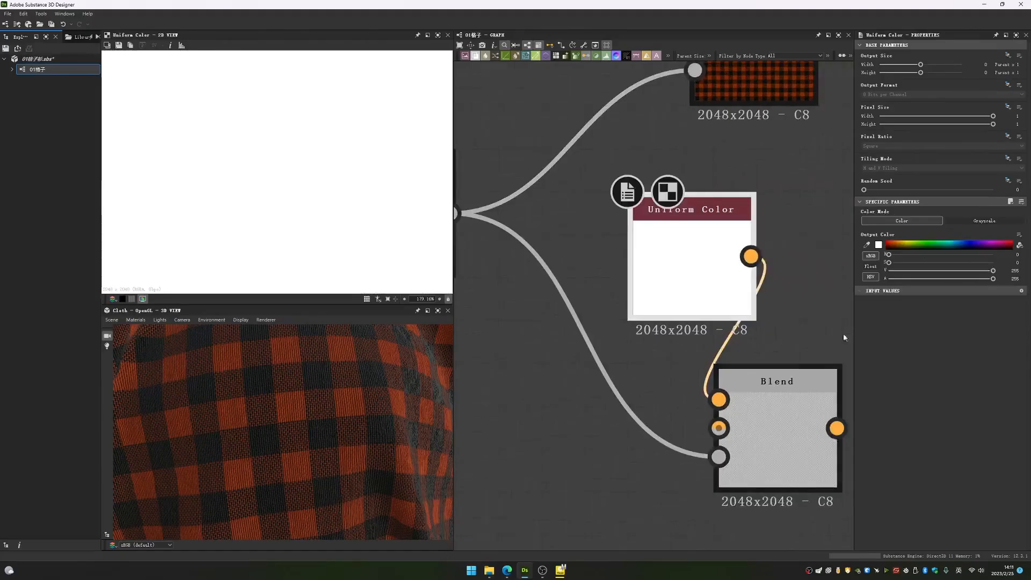
{"action": "left_click", "coordinate": [789, 386]}
{"action": "left_click", "coordinate": [701, 249]}
{"action": "scroll", "coordinate": [299, 183], "scroll_direction": "down", "scroll_amount": 5}
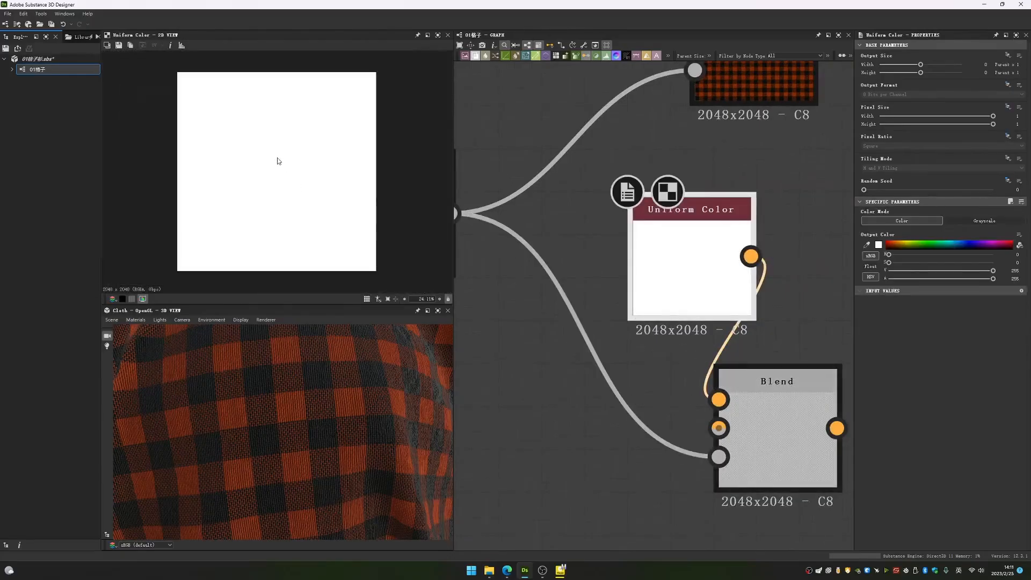
{"action": "middle_click_drag", "start_coordinate": [655, 285], "coordinate": [740, 304]}
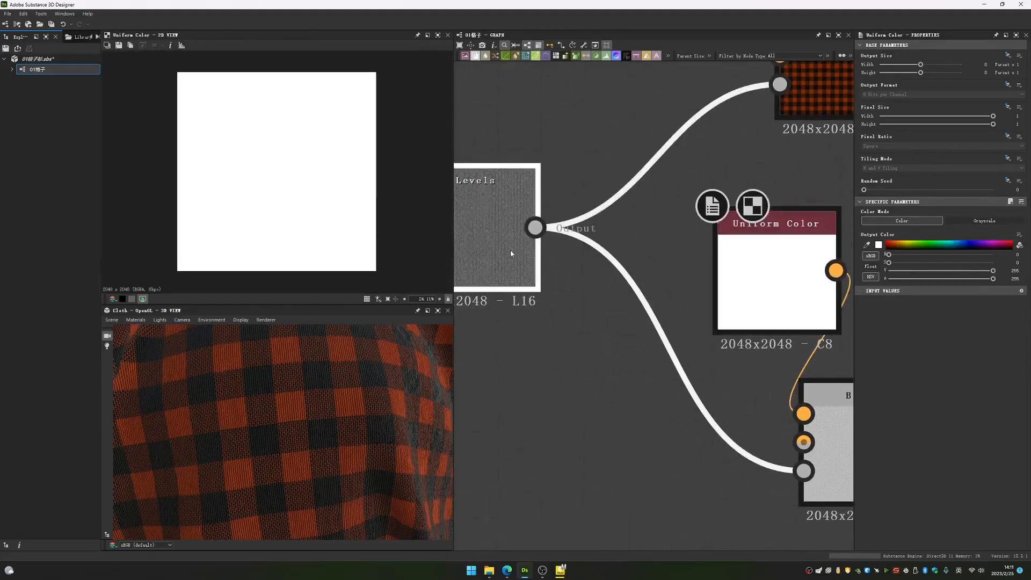
- Trace the Levels mask and white Foreground into the Copy Blend and examine its preview and Background input
{"action": "left_click", "coordinate": [510, 250]}
{"action": "left_click", "coordinate": [664, 334]}
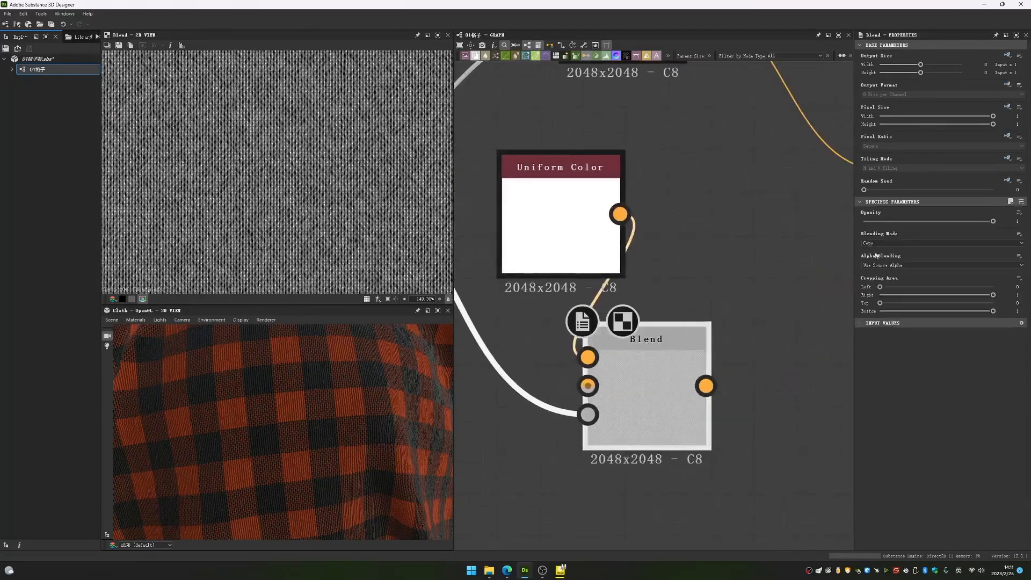
{"action": "double_click", "coordinate": [586, 235]}
{"action": "double_click", "coordinate": [650, 365]}
{"action": "scroll", "coordinate": [408, 200], "scroll_direction": "down", "scroll_amount": 5}
{"action": "scroll", "coordinate": [406, 194], "scroll_direction": "up", "scroll_amount": 9}
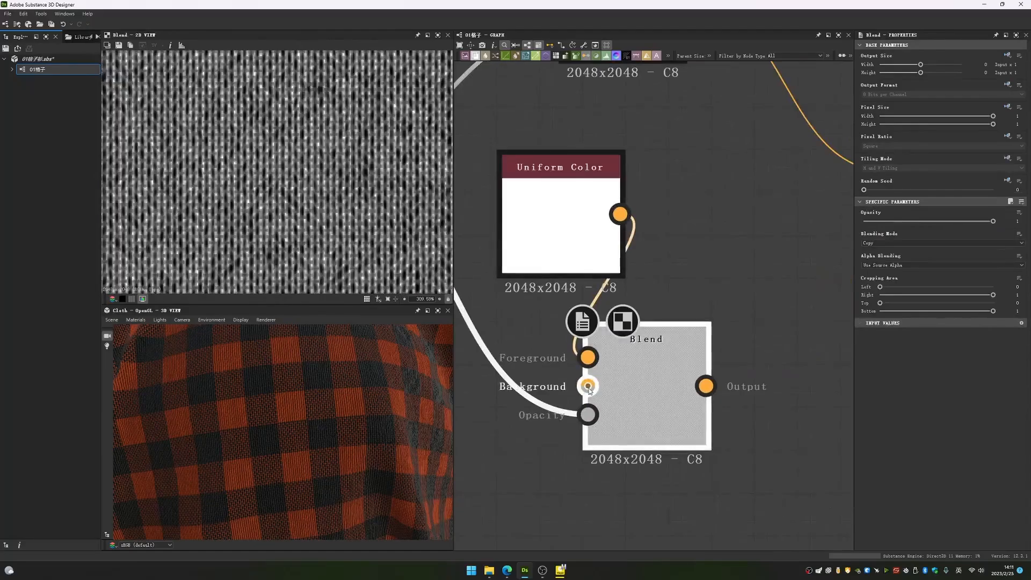
- Add a black Uniform Color below the white one and connect it to the example Blend's Background
{"action": "left_click_drag", "start_coordinate": [625, 400], "coordinate": [711, 400]}
{"action": "left_click", "coordinate": [500, 495]}
{"action": "key", "text": "space"}
{"action": "type", "text": "un"}
{"action": "key", "text": "Return"}
{"action": "left_click_drag", "start_coordinate": [577, 514], "coordinate": [665, 387]}
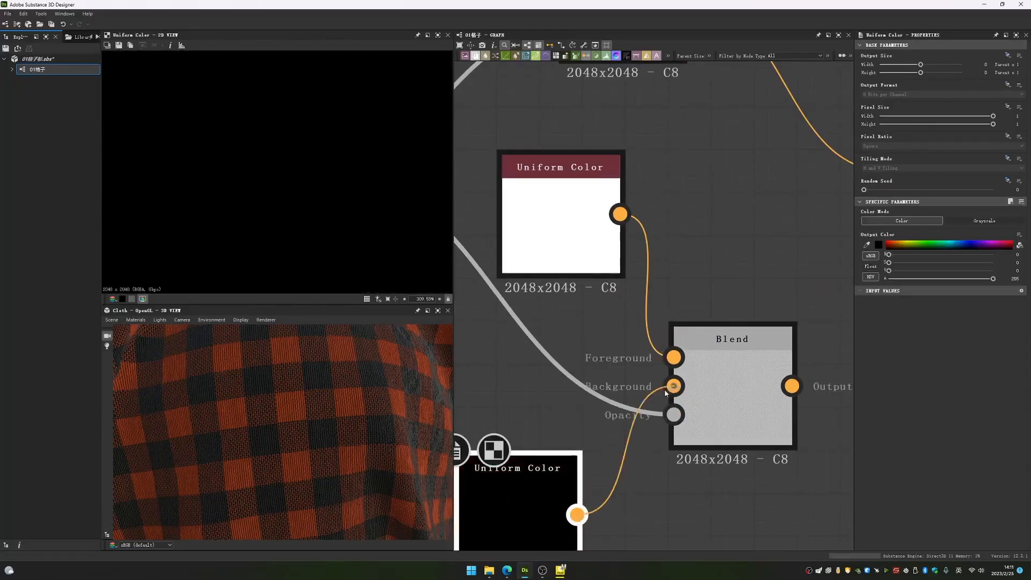
{"action": "left_click_drag", "start_coordinate": [491, 492], "coordinate": [512, 450]}
- Preview the example Blend and change its Background Uniform Color to dark red
{"action": "double_click", "coordinate": [761, 366]}
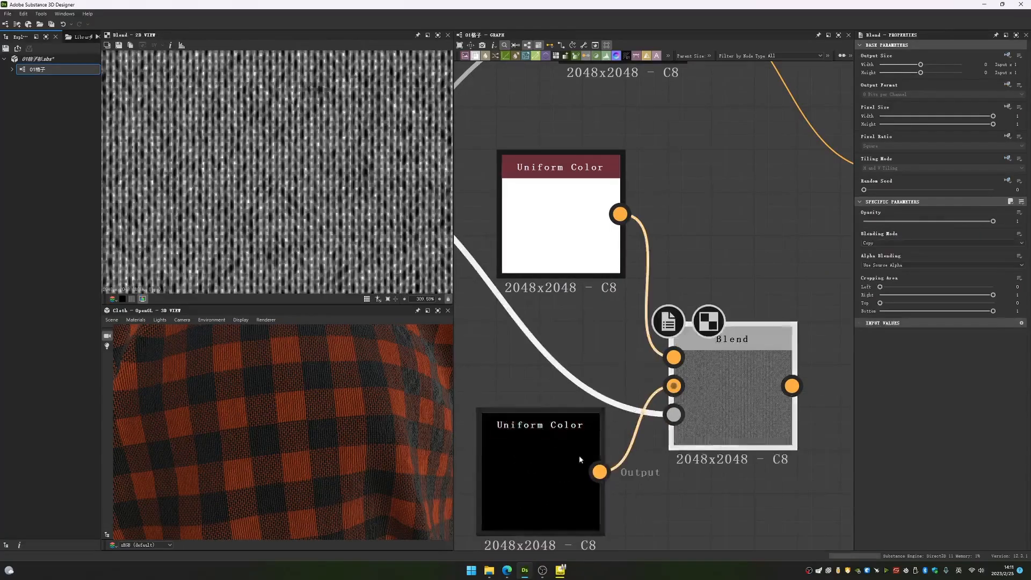
{"action": "left_click_drag", "start_coordinate": [907, 246], "coordinate": [886, 238]}
{"action": "left_click_drag", "start_coordinate": [991, 278], "coordinate": [922, 271]}
- Compare the Levels mask with the red-and-white Copy Blend up close to see how the mask distributes both colours
{"action": "middle_click_drag", "start_coordinate": [560, 302], "coordinate": [684, 335]}
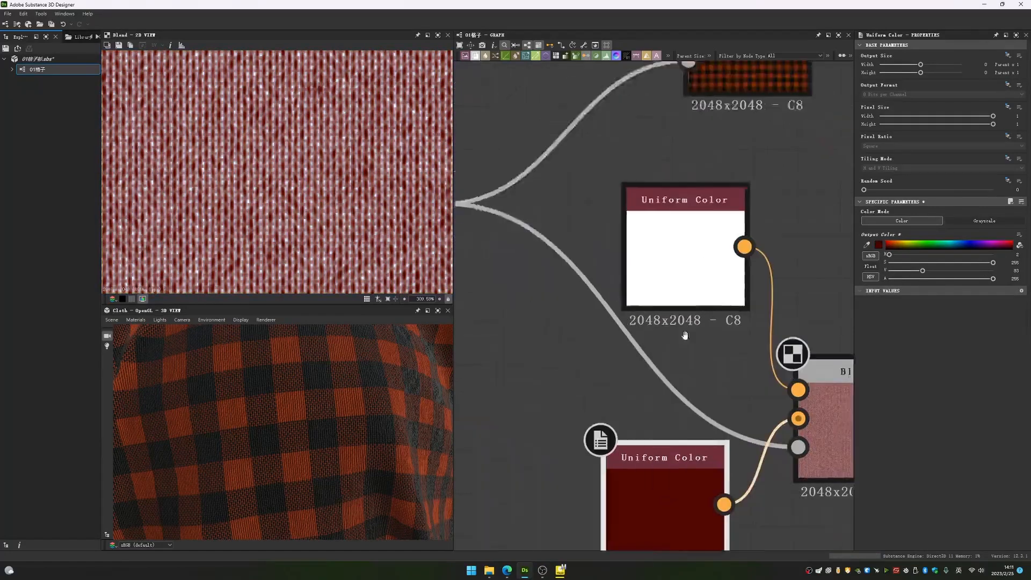
{"action": "scroll", "coordinate": [685, 335], "scroll_direction": "down", "scroll_amount": 3}
{"action": "left_click", "coordinate": [586, 272]}
{"action": "middle_click_drag", "start_coordinate": [587, 271], "coordinate": [529, 253]}
{"action": "left_click", "coordinate": [803, 376]}
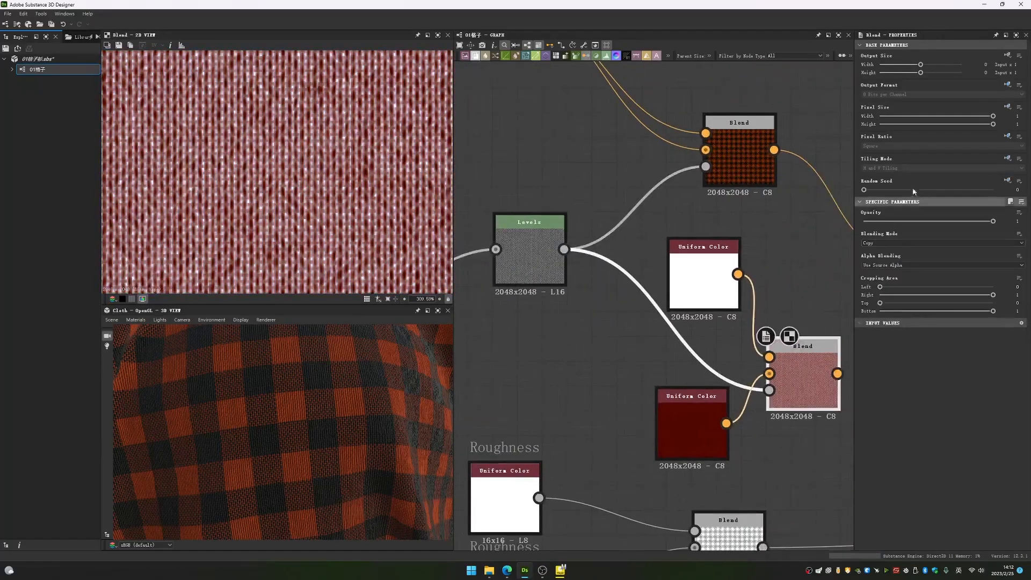
{"action": "left_click", "coordinate": [529, 252]}
{"action": "scroll", "coordinate": [317, 239], "scroll_direction": "up", "scroll_amount": 4}
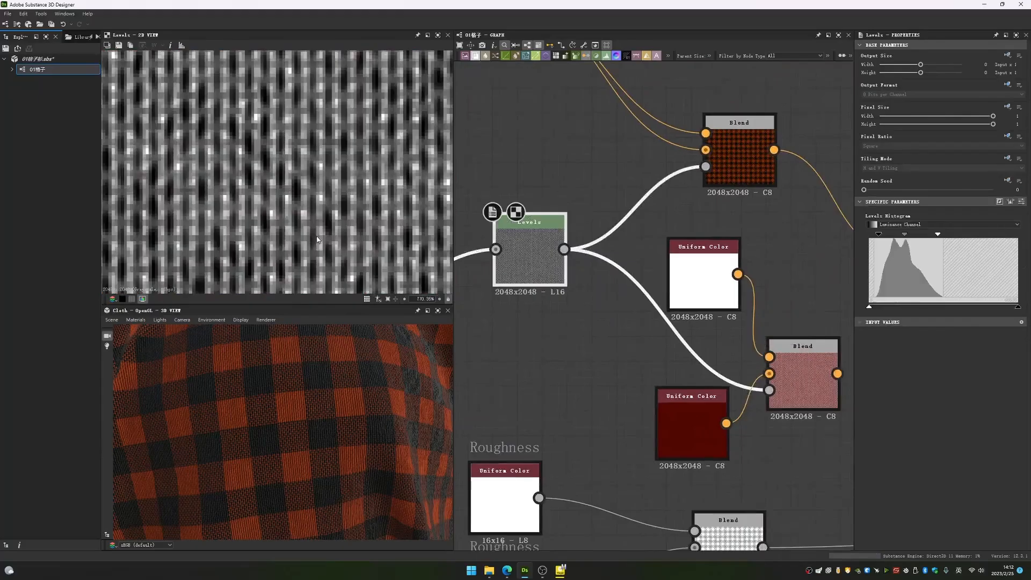
{"action": "scroll", "coordinate": [279, 196], "scroll_direction": "up", "scroll_amount": 4}
{"action": "left_click", "coordinate": [688, 348]}
{"action": "mouse_move", "coordinate": [650, 344]}
{"action": "middle_mouse_down"}
{"action": "mouse_move", "coordinate": [535, 311]}
{"action": "mouse_move", "coordinate": [653, 329]}
{"action": "middle_mouse_up"}
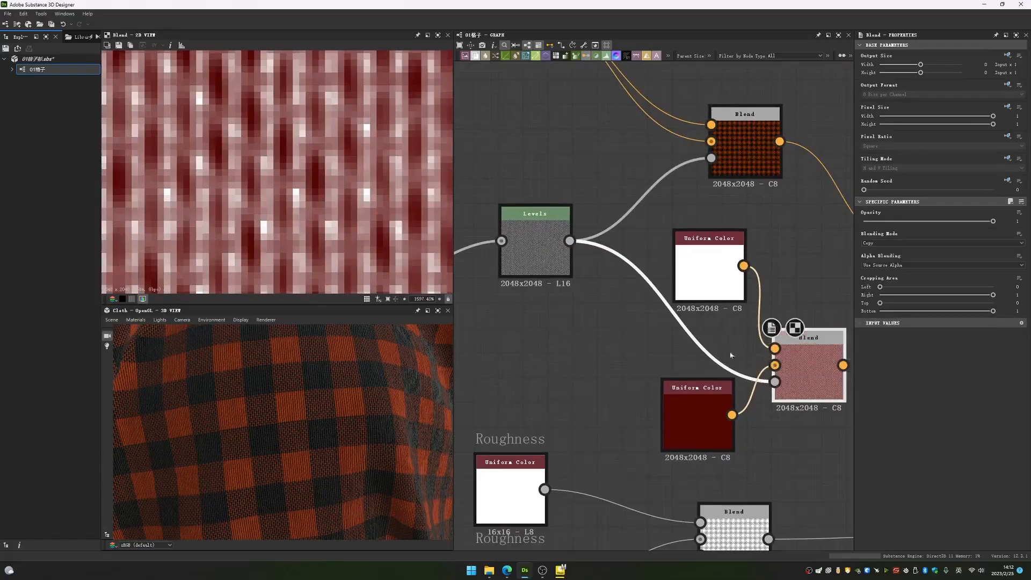
- Spread the example Blend and dark red Uniform Color apart, and preview the white Uniform Color and the Blend
{"action": "middle_click_drag", "start_coordinate": [668, 277], "coordinate": [525, 267]}
{"action": "left_click_drag", "start_coordinate": [565, 397], "coordinate": [527, 384]}
{"action": "left_click_drag", "start_coordinate": [700, 353], "coordinate": [749, 353]}
{"action": "left_click", "coordinate": [566, 241]}
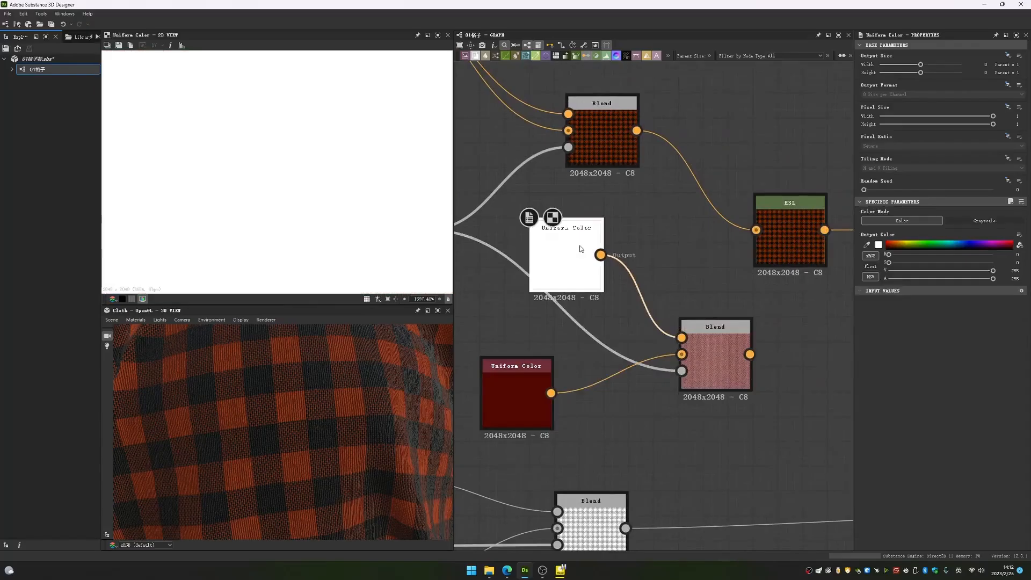
{"action": "scroll", "coordinate": [334, 200], "scroll_direction": "down", "scroll_amount": 9}
{"action": "double_click", "coordinate": [713, 358]}
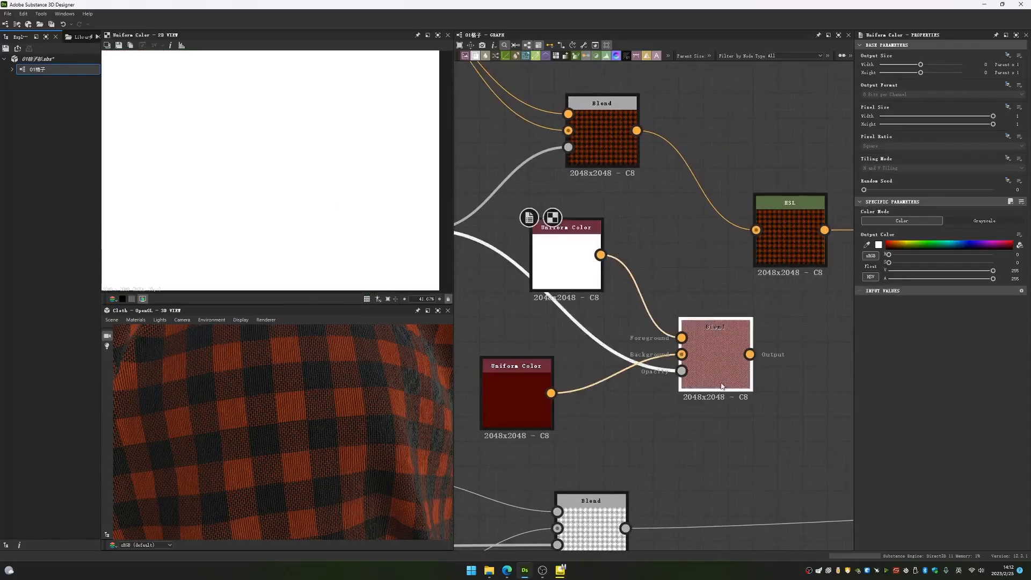
- Delete the dark red Uniform Color and feed the white one into the Blend's Background as well, previewing the Blend
{"action": "double_click", "coordinate": [520, 397]}
{"action": "left_click_drag", "start_coordinate": [515, 390], "coordinate": [540, 389]}
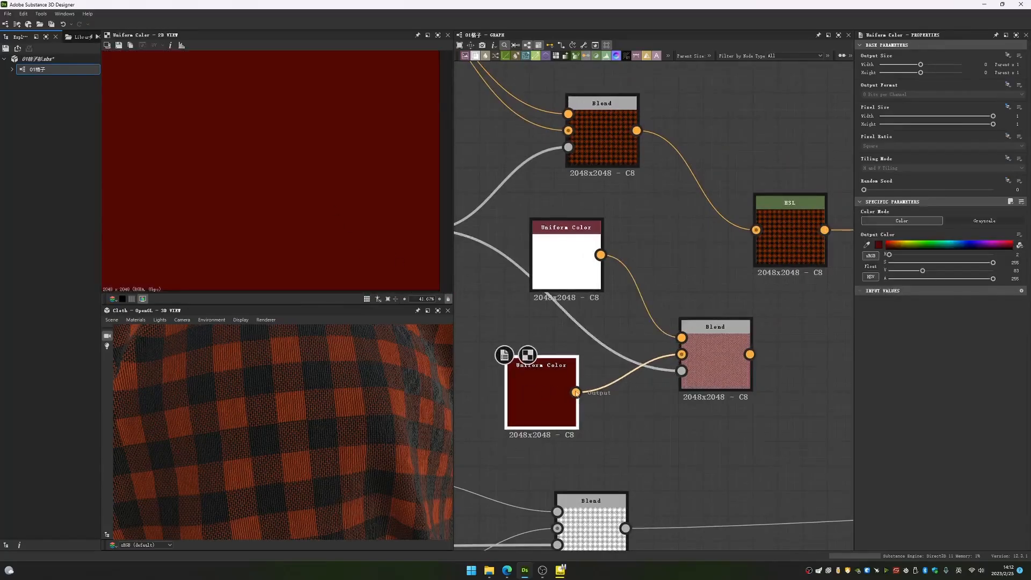
{"action": "key", "text": "Delete"}
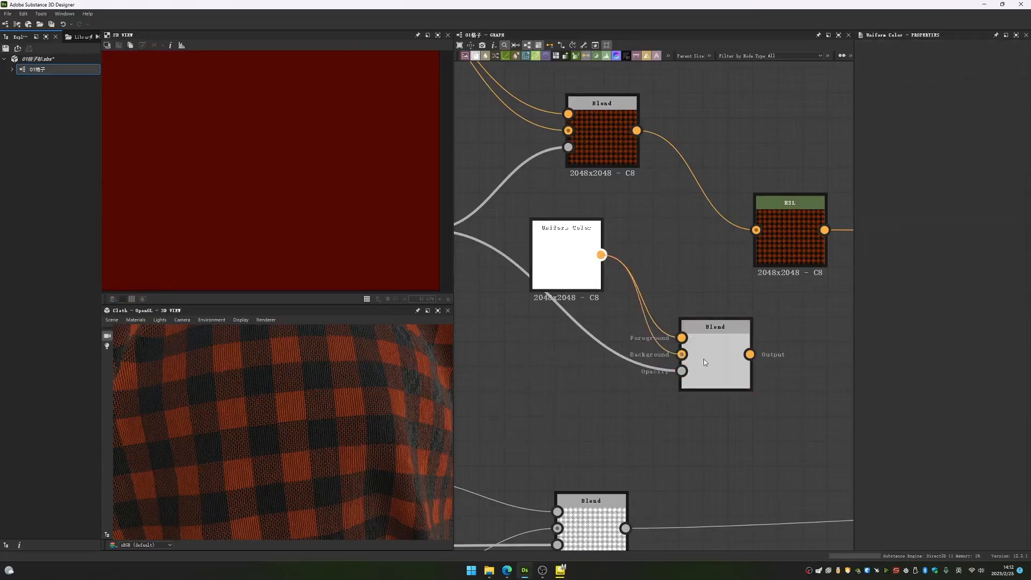
{"action": "double_click", "coordinate": [566, 255]}
{"action": "double_click", "coordinate": [713, 338]}
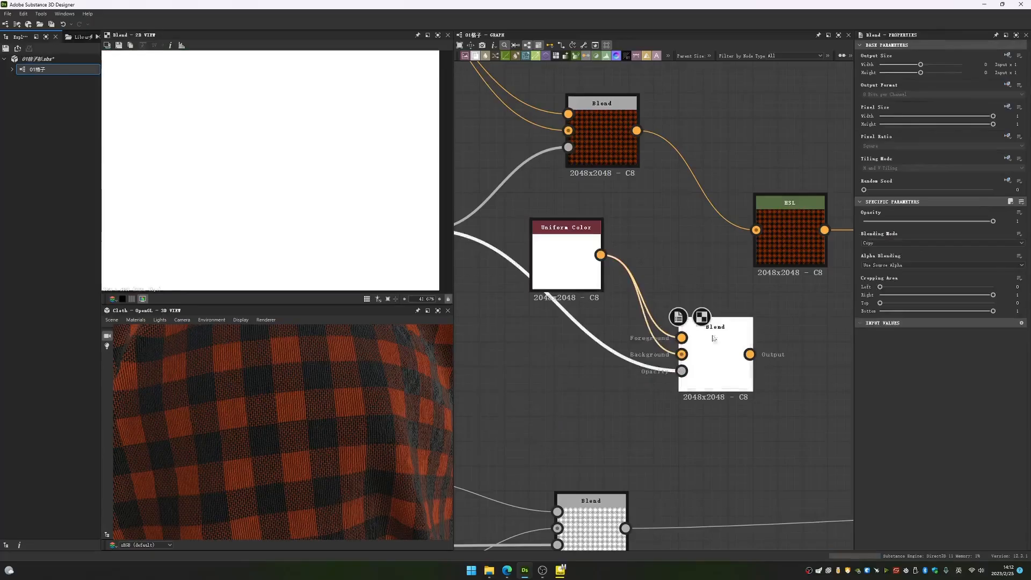
- Set the example Blend's blending mode to Subtract and inspect its pattern up close
{"action": "left_click", "coordinate": [939, 243]}
{"action": "left_click", "coordinate": [880, 258]}
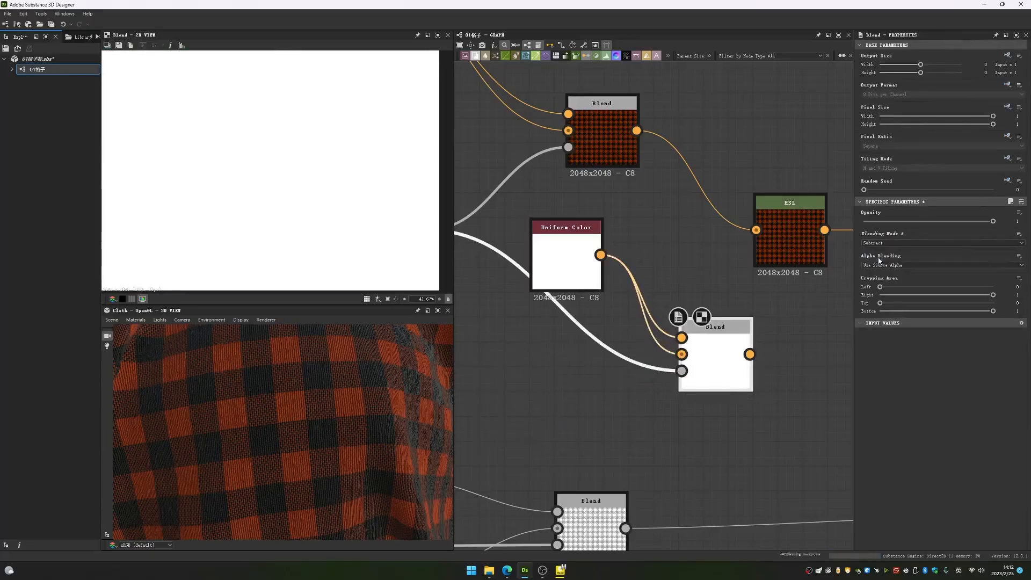
{"action": "scroll", "coordinate": [313, 203], "scroll_direction": "up", "scroll_amount": 10}
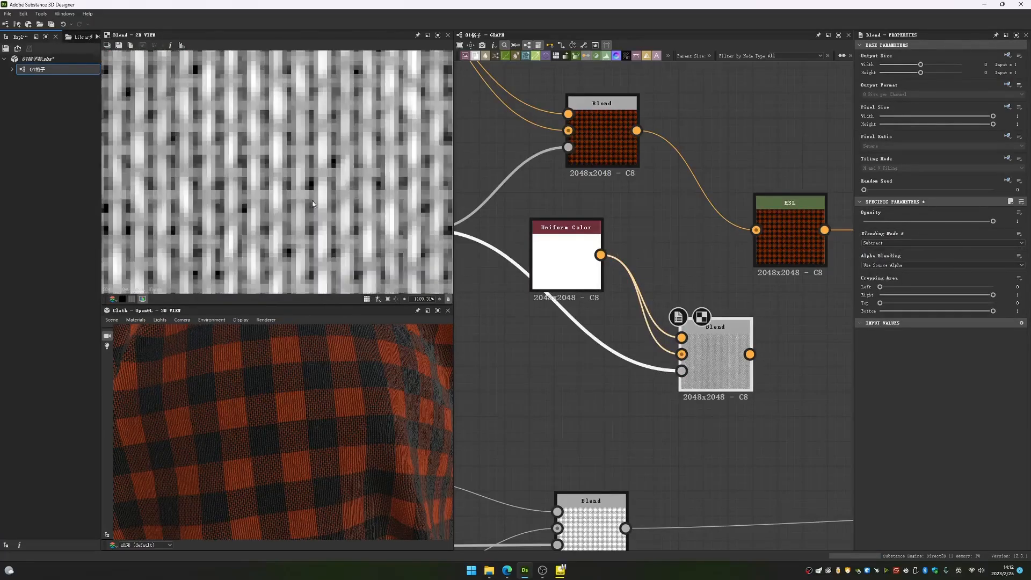
- Move the white Uniform Color down so it sits level with the Subtract Blend
{"action": "left_click_drag", "start_coordinate": [579, 255], "coordinate": [541, 353]}
{"action": "scroll", "coordinate": [554, 335], "scroll_direction": "up", "scroll_amount": 1}
{"action": "scroll", "coordinate": [529, 306], "scroll_direction": "down", "scroll_amount": 3}
{"action": "middle_click_drag", "start_coordinate": [479, 265], "coordinate": [563, 241]}
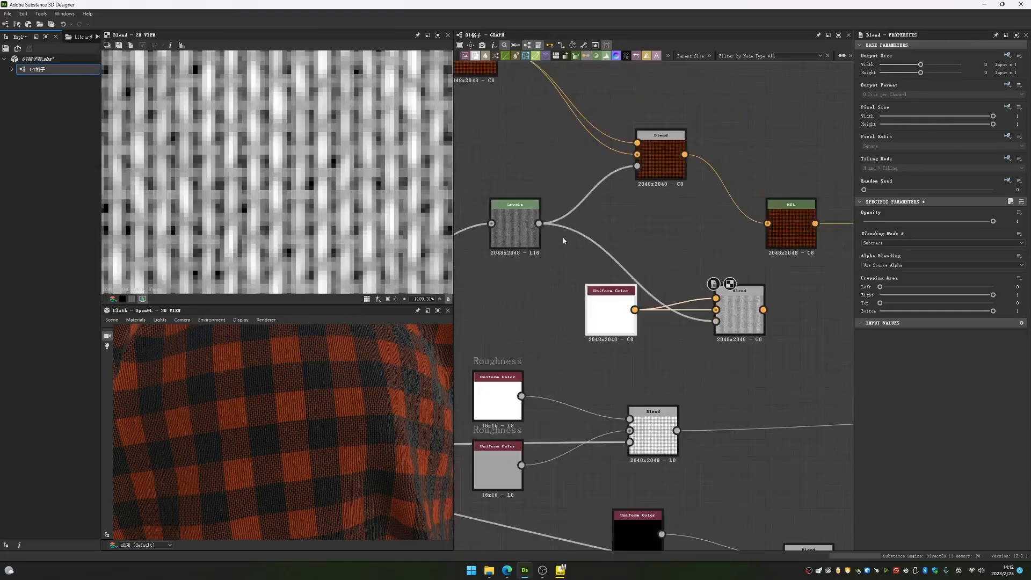
- Add a second Blend beside the Levels node, with the white Uniform Color as Foreground and Levels as Opacity
{"action": "key", "text": "space"}
{"action": "type", "text": "b"}
{"action": "key", "text": "Return"}
{"action": "left_click_drag", "start_coordinate": [618, 291], "coordinate": [629, 252]}
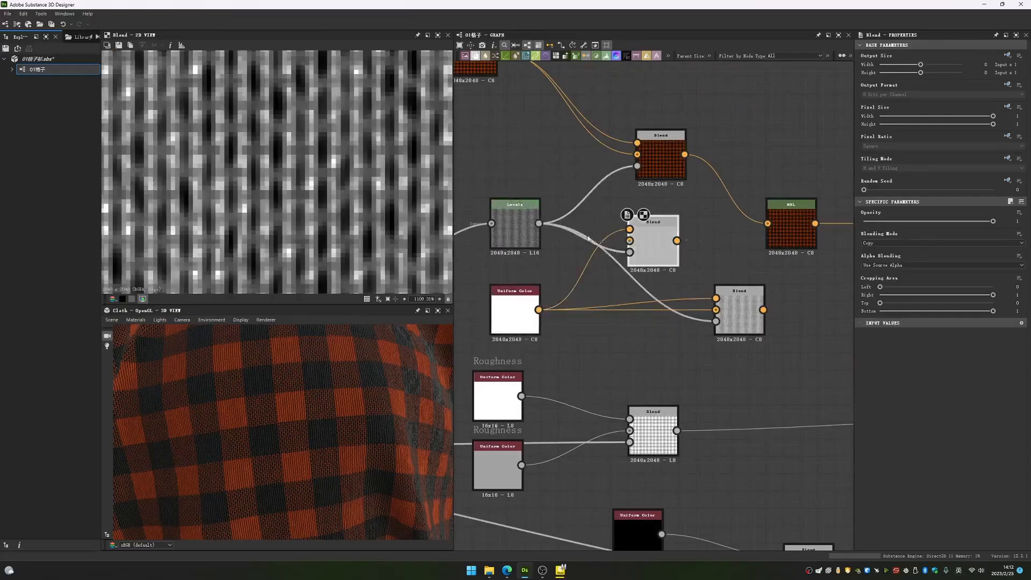
- Compare the previews of the new Copy Blend and the Subtract Blend that share the Levels mask
{"action": "scroll", "coordinate": [649, 247], "scroll_direction": "up", "scroll_amount": 4}
{"action": "scroll", "coordinate": [653, 241], "scroll_direction": "down", "scroll_amount": 3}
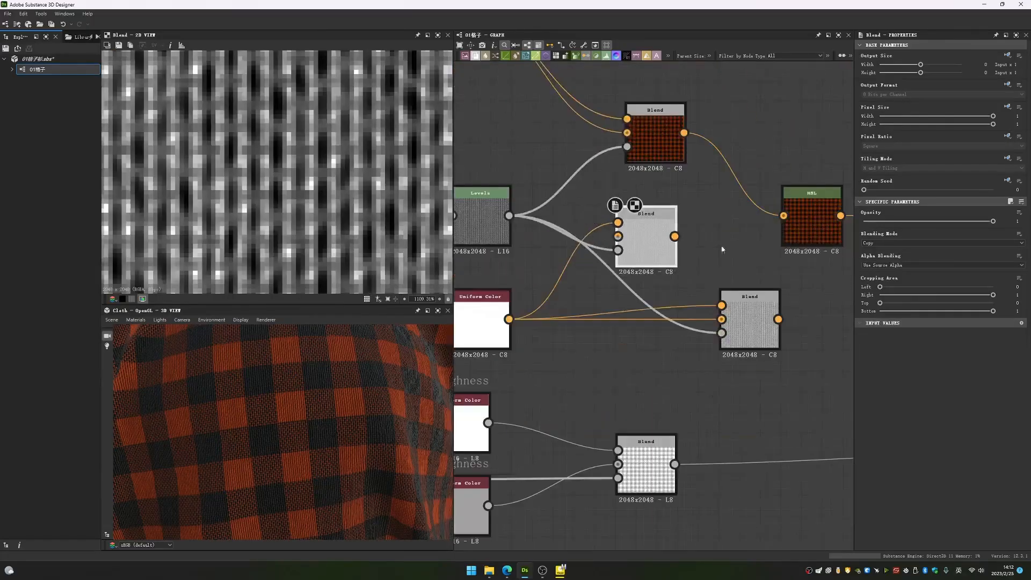
{"action": "scroll", "coordinate": [308, 137], "scroll_direction": "down", "scroll_amount": 10}
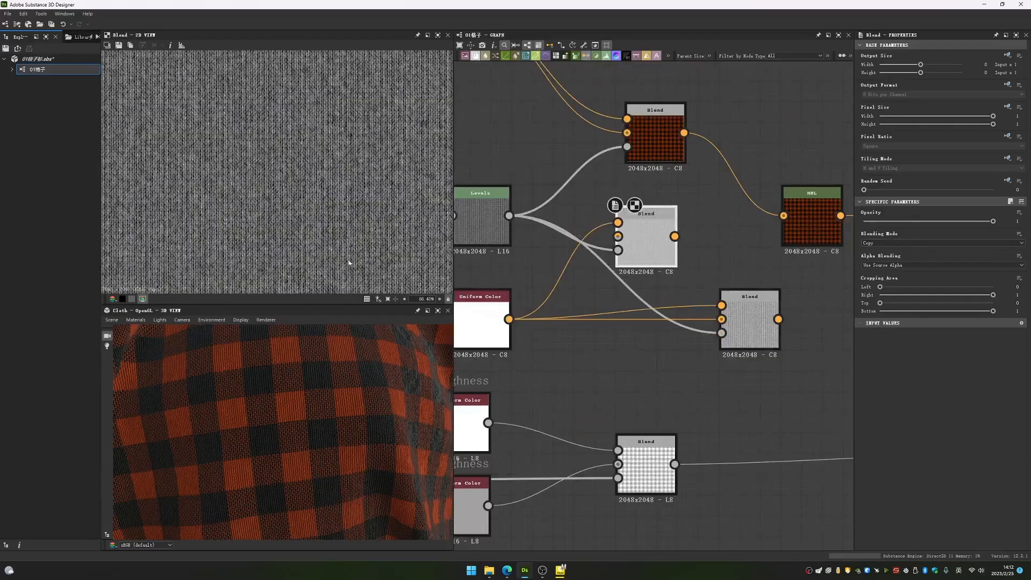
{"action": "left_click", "coordinate": [719, 321]}
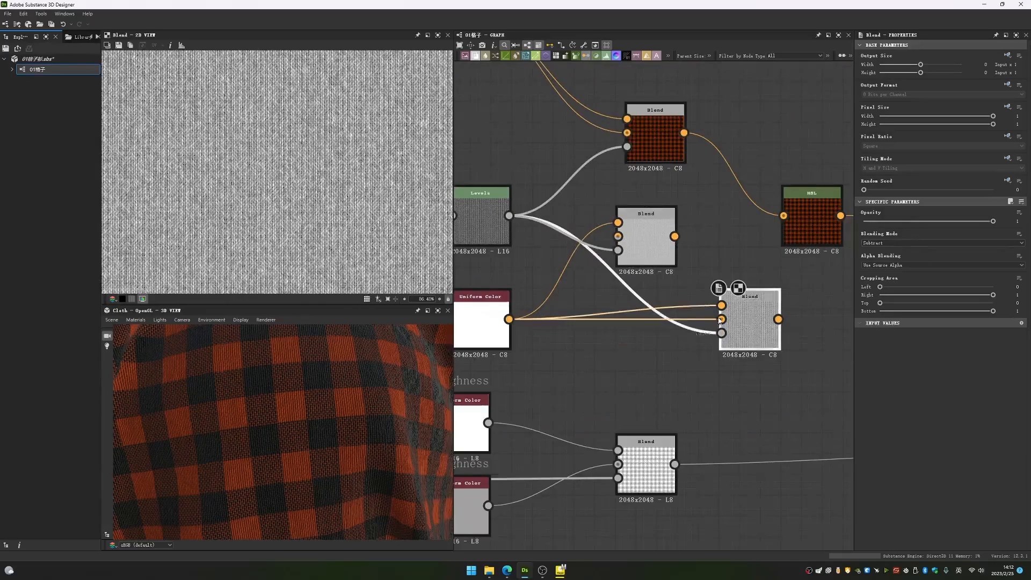
{"action": "scroll", "coordinate": [688, 311], "scroll_direction": "up", "scroll_amount": 5}
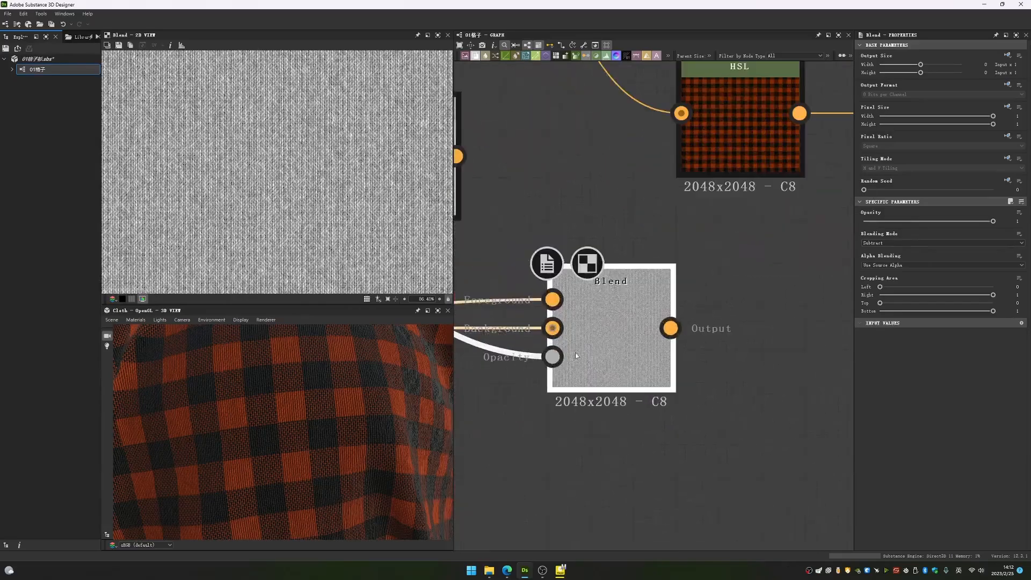
{"action": "scroll", "coordinate": [720, 307], "scroll_direction": "down", "scroll_amount": 5}
{"action": "scroll", "coordinate": [708, 270], "scroll_direction": "up", "scroll_amount": 1}
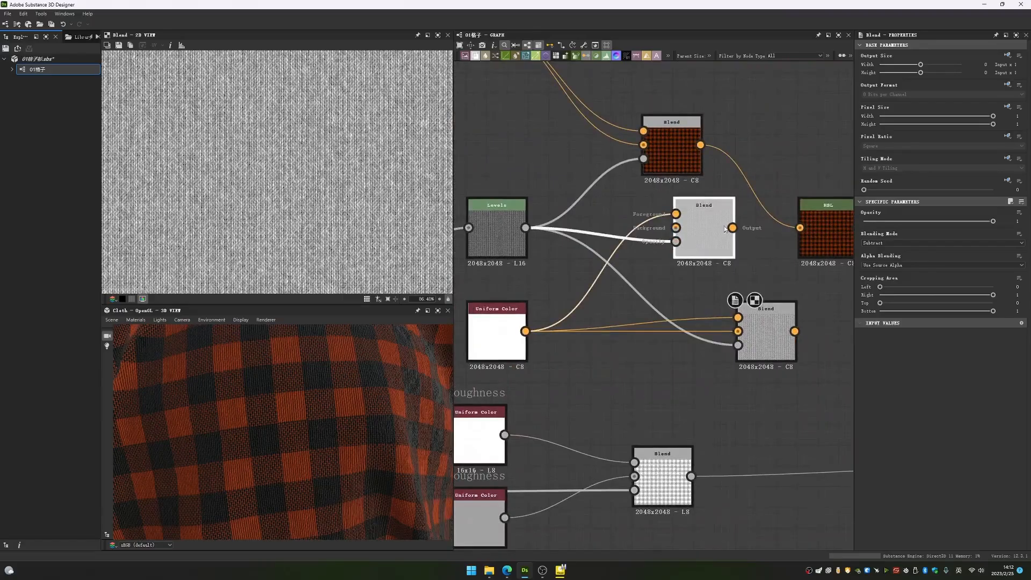
- Reposition the Copy Blend and white Uniform Color closer together, and set the Subtract Blend's opacity to 0
{"action": "left_click_drag", "start_coordinate": [723, 220], "coordinate": [681, 220]}
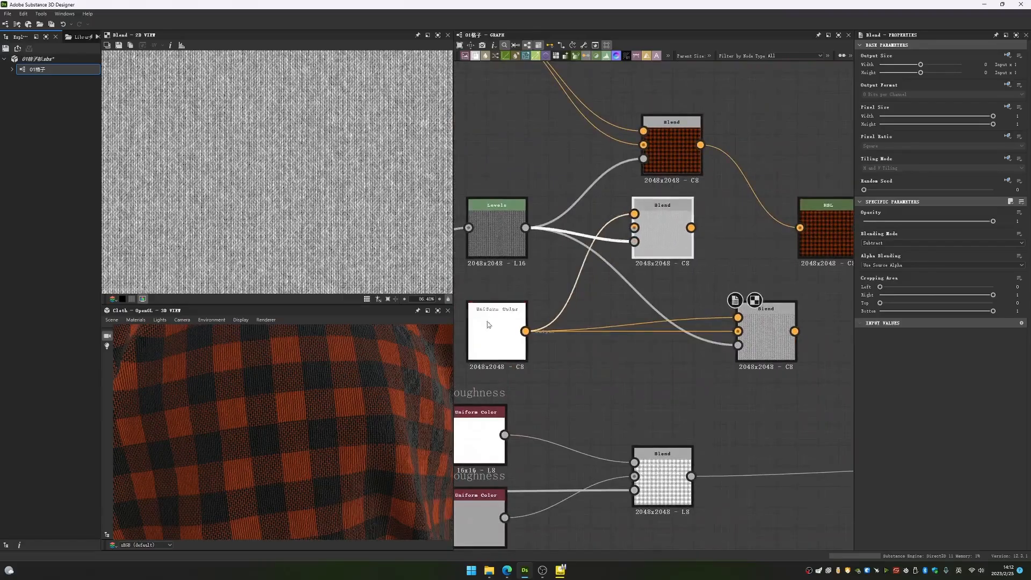
{"action": "left_click_drag", "start_coordinate": [488, 324], "coordinate": [570, 303]}
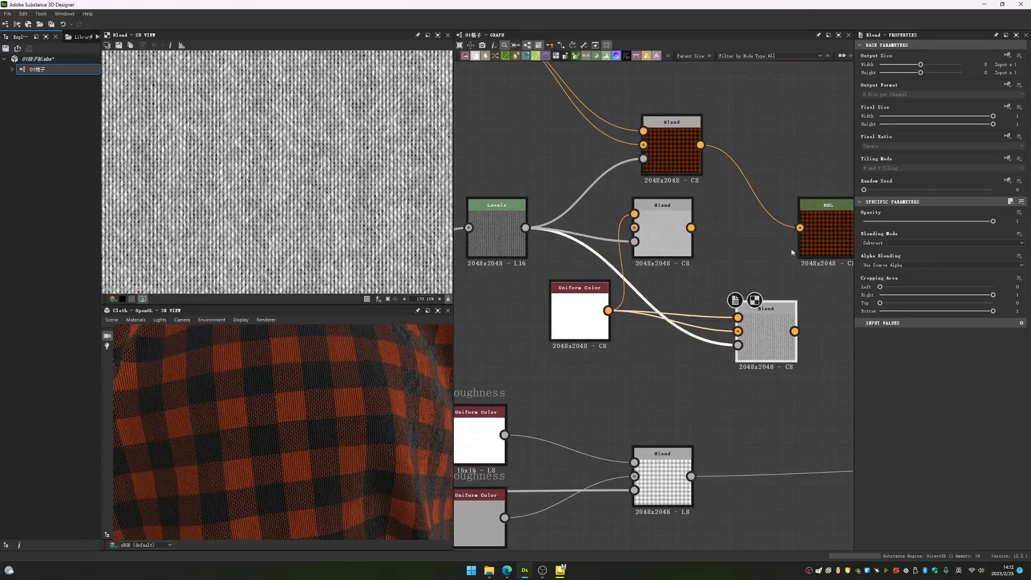
{"action": "left_click_drag", "start_coordinate": [976, 221], "coordinate": [795, 211]}
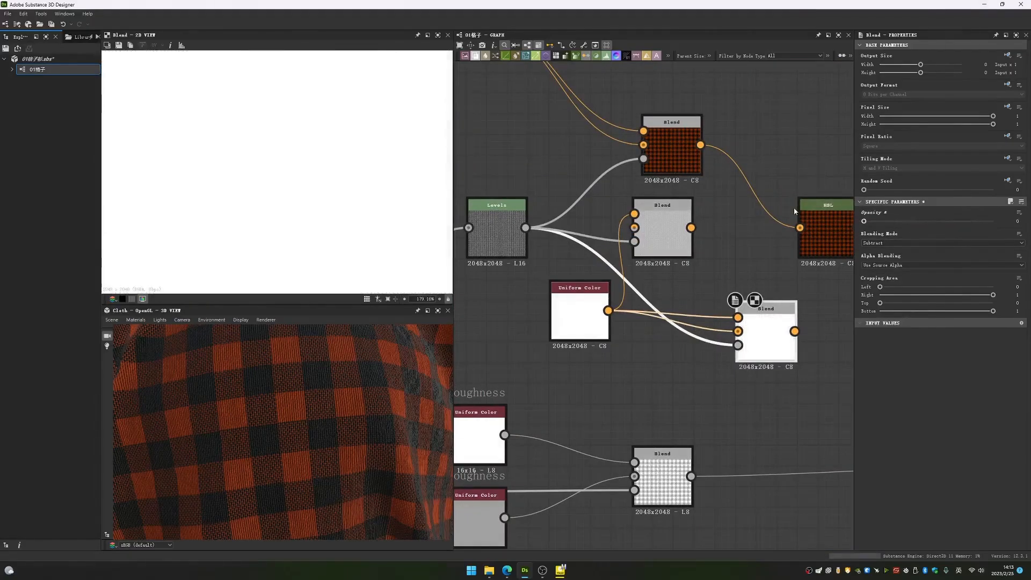
- Set the example Subtract Blend's opacity to 0.96
{"action": "middle_click_drag", "start_coordinate": [814, 211], "coordinate": [740, 209]}
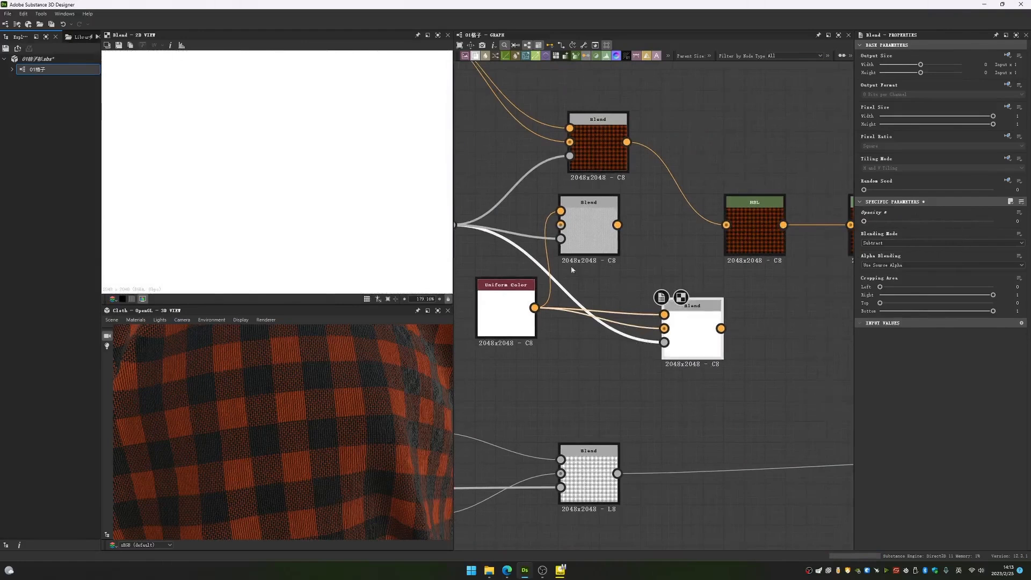
{"action": "left_click_drag", "start_coordinate": [870, 221], "coordinate": [987, 221]}
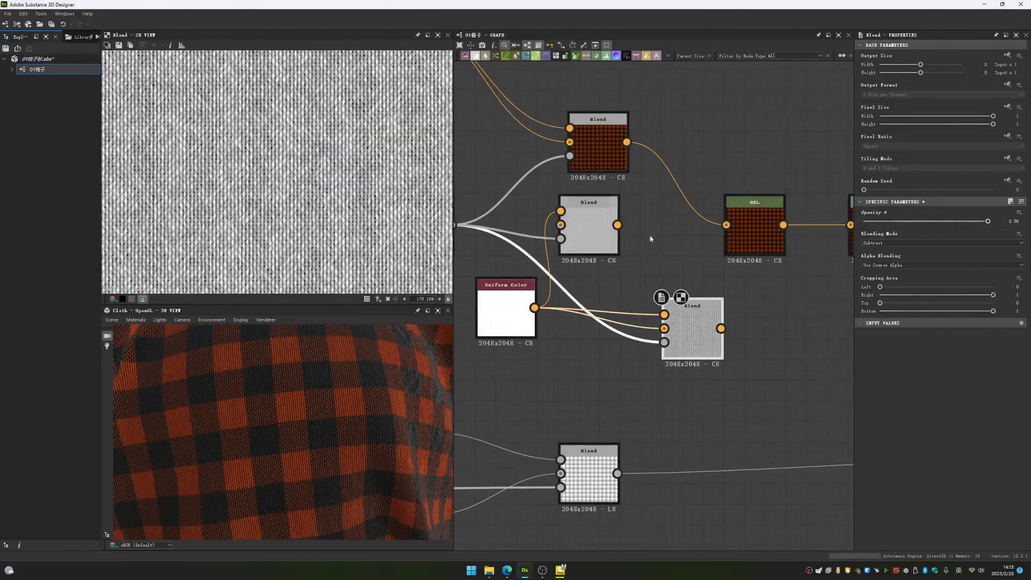
{"action": "middle_click_drag", "start_coordinate": [587, 298], "coordinate": [636, 318]}
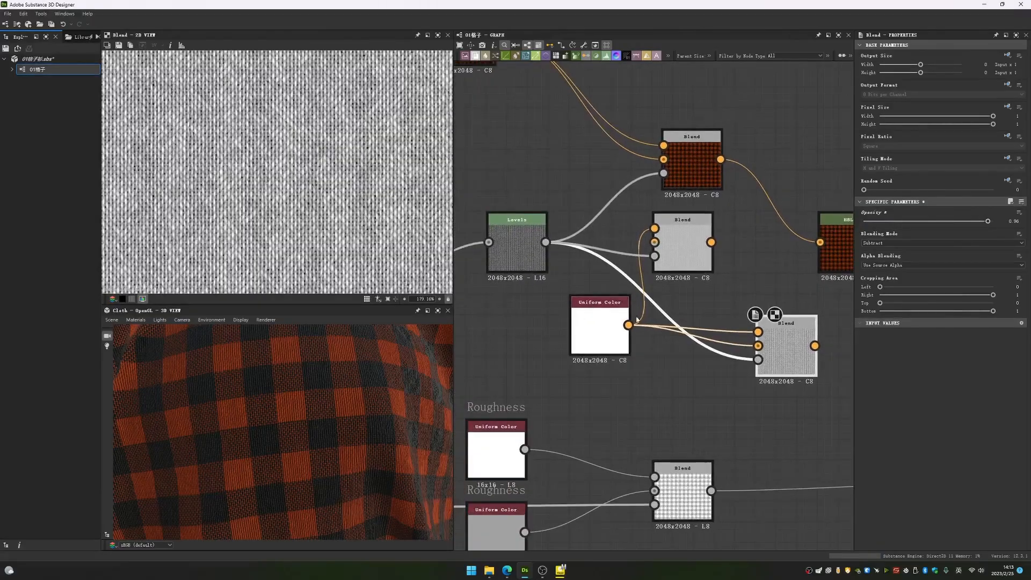
- Compare the previews of the white Uniform Color, the Levels mask and the example Subtract Blend
{"action": "left_click", "coordinate": [629, 315]}
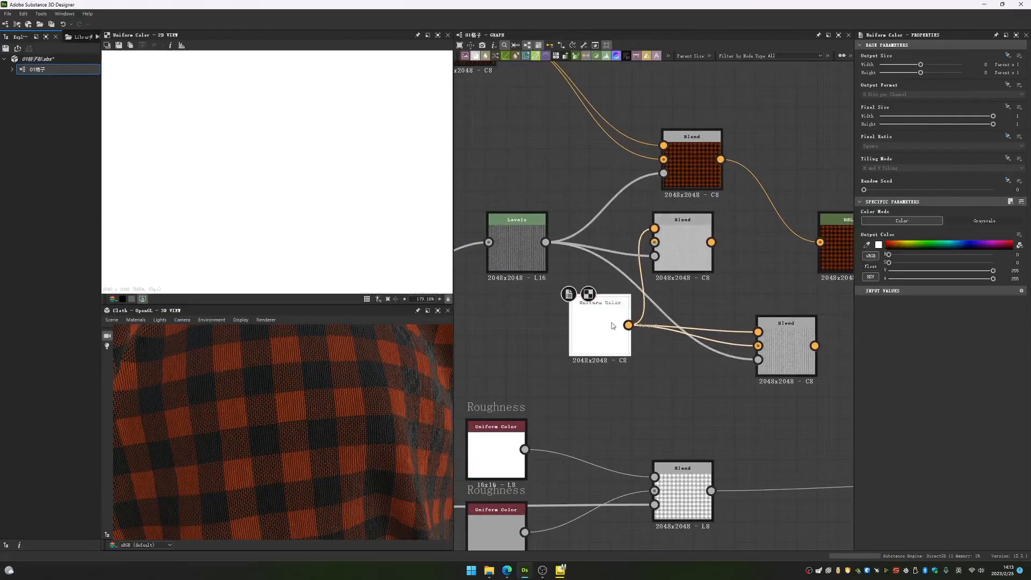
{"action": "left_click", "coordinate": [783, 343]}
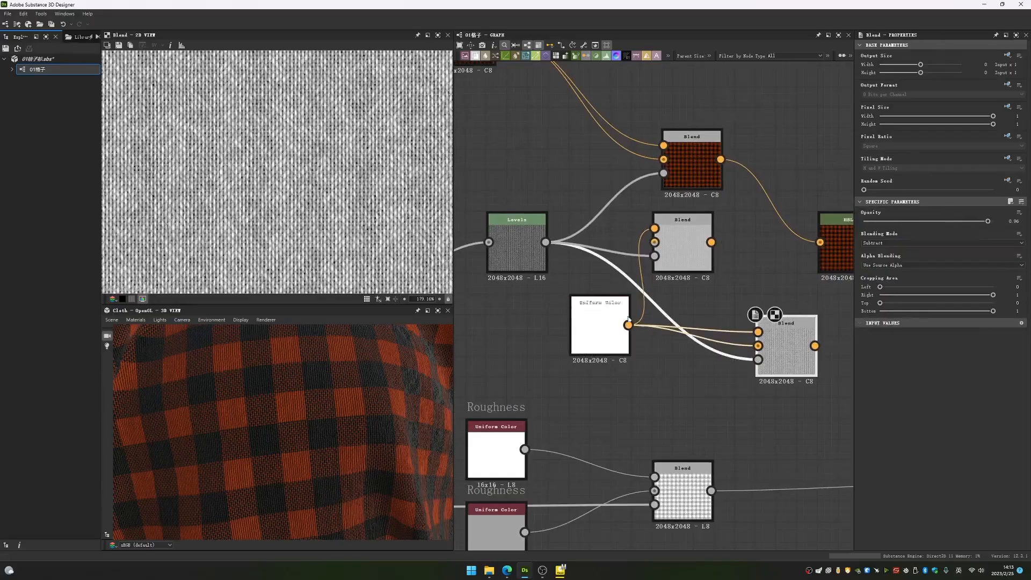
{"action": "double_click", "coordinate": [524, 245]}
{"action": "double_click", "coordinate": [587, 316]}
{"action": "double_click", "coordinate": [518, 246]}
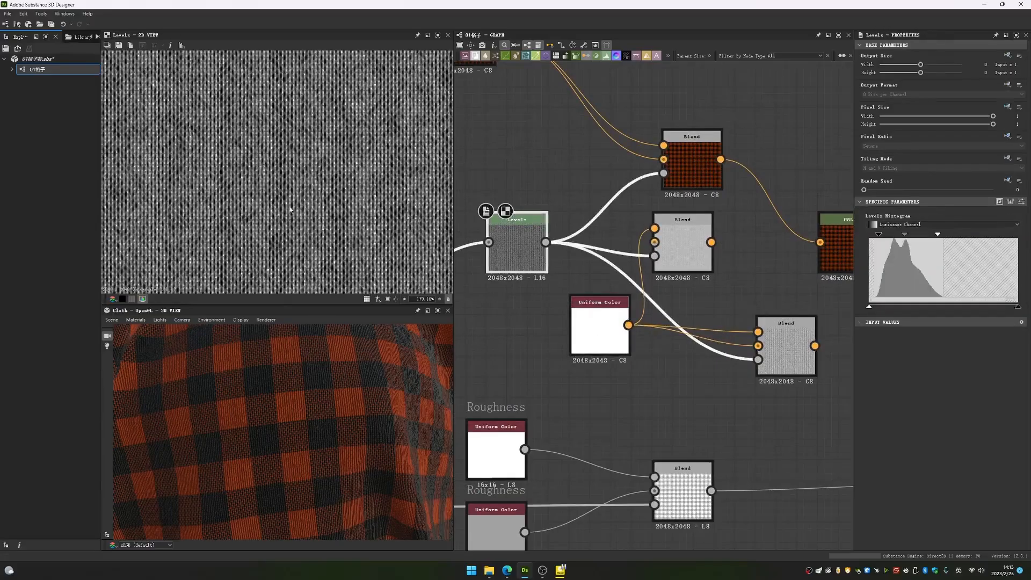
{"action": "double_click", "coordinate": [788, 342]}
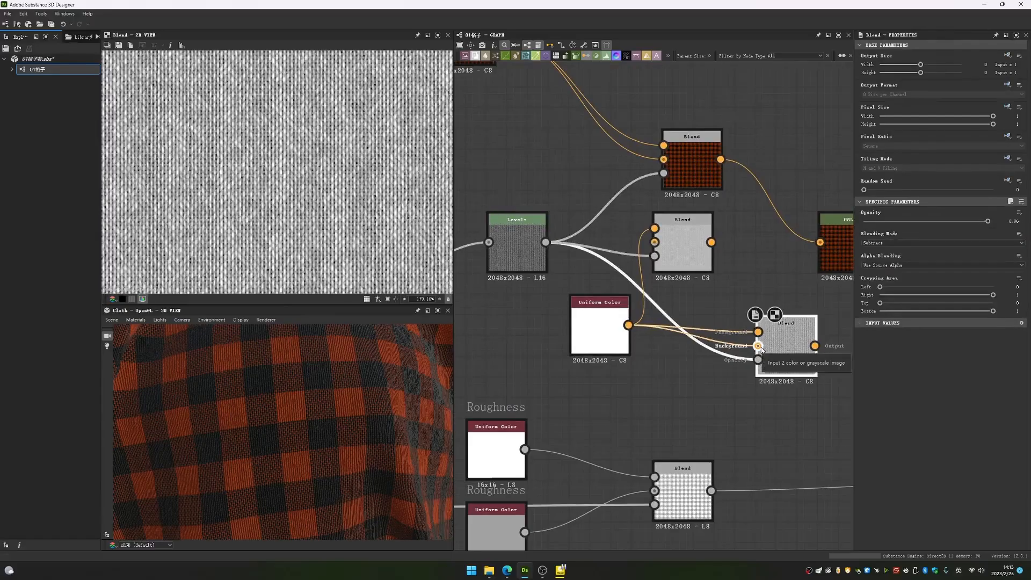
- Set the example Subtract Blend's opacity to 0.57, and delete both example Blends together with their white Uniform Color
{"action": "left_click_drag", "start_coordinate": [987, 221], "coordinate": [937, 222]}
{"action": "scroll", "coordinate": [285, 211], "scroll_direction": "up", "scroll_amount": 1}
{"action": "middle_click_drag", "start_coordinate": [816, 406], "coordinate": [787, 449]}
{"action": "left_click_drag", "start_coordinate": [742, 445], "coordinate": [581, 318]}
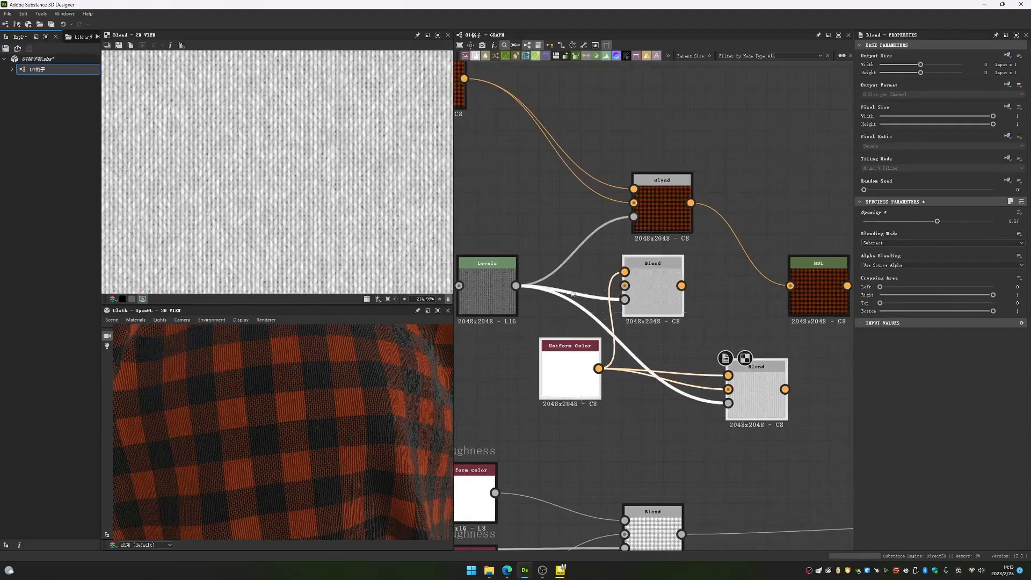
{"action": "key", "text": "Delete"}
- Preview the base colour's Subtract Blend, and move the checkered Copy Blend closer to it
{"action": "scroll", "coordinate": [607, 322], "scroll_direction": "down", "scroll_amount": 5}
{"action": "middle_click_drag", "start_coordinate": [607, 322], "coordinate": [617, 349]}
{"action": "scroll", "coordinate": [617, 349], "scroll_direction": "up", "scroll_amount": 4}
{"action": "middle_click_drag", "start_coordinate": [571, 299], "coordinate": [603, 317]}
{"action": "double_click", "coordinate": [685, 306]}
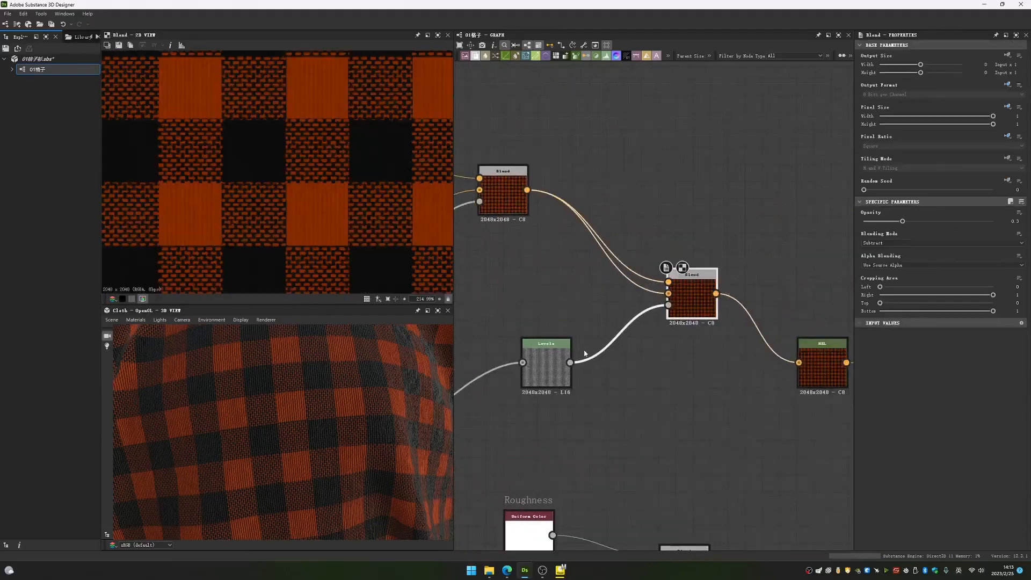
{"action": "middle_click_drag", "start_coordinate": [723, 263], "coordinate": [719, 276]}
{"action": "left_click_drag", "start_coordinate": [481, 180], "coordinate": [542, 214]}
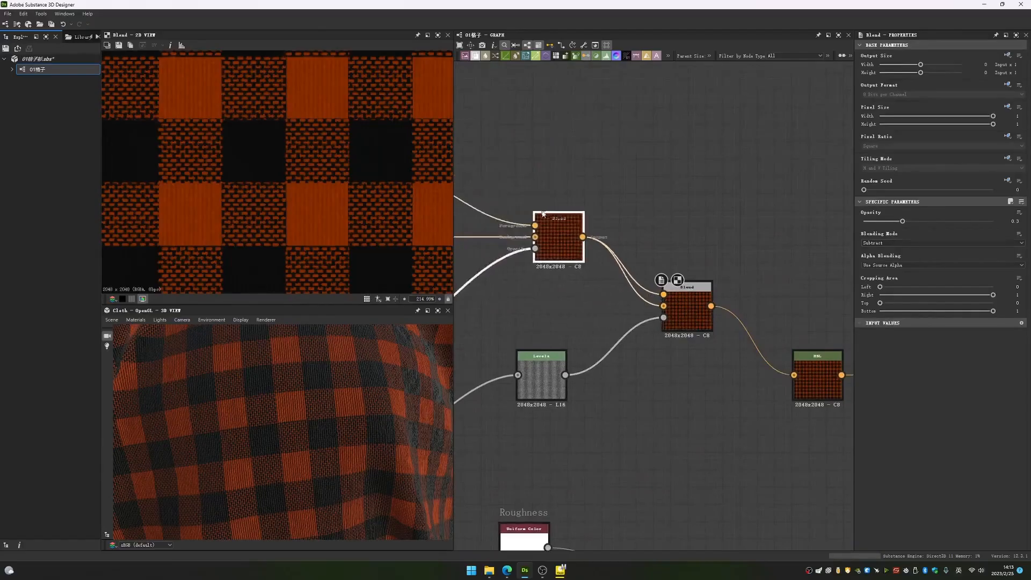
- Examine the Levels mask and the checkered Copy Blend up close in the 2D preview
{"action": "scroll", "coordinate": [537, 379], "scroll_direction": "up", "scroll_amount": 5}
{"action": "double_click", "coordinate": [537, 379]}
{"action": "scroll", "coordinate": [349, 249], "scroll_direction": "up", "scroll_amount": 10}
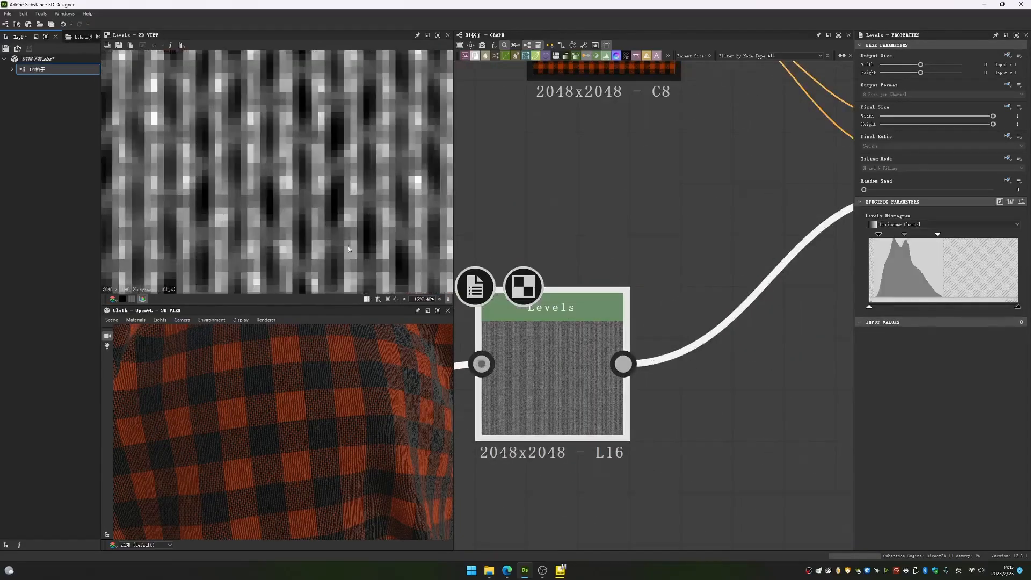
{"action": "scroll", "coordinate": [647, 306], "scroll_direction": "down", "scroll_amount": 4}
{"action": "double_click", "coordinate": [563, 198]}
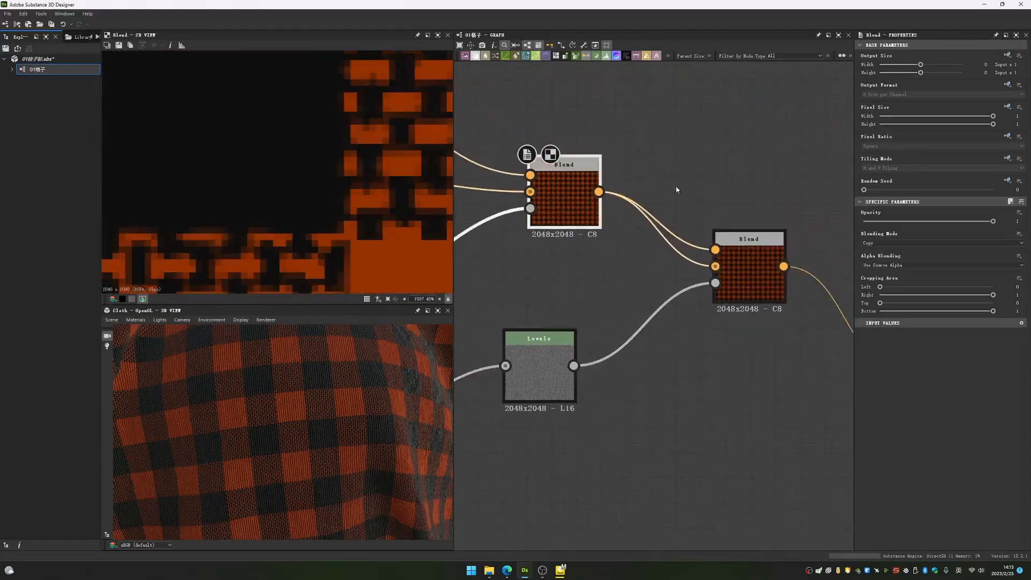
{"action": "middle_click_drag", "start_coordinate": [722, 265], "coordinate": [755, 299]}
{"action": "scroll", "coordinate": [351, 201], "scroll_direction": "down", "scroll_amount": 5}
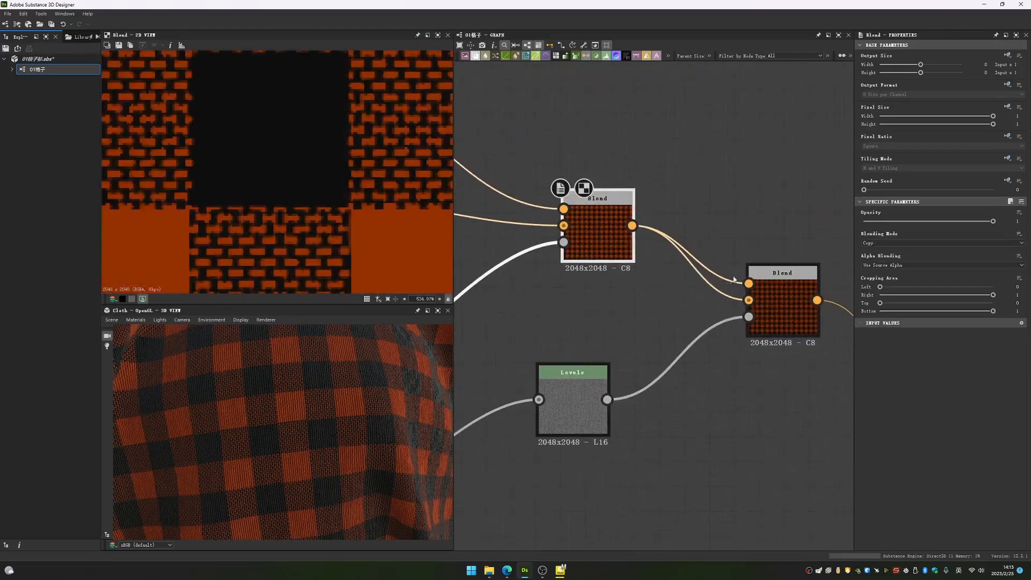
{"action": "scroll", "coordinate": [595, 217], "scroll_direction": "up", "scroll_amount": 2}
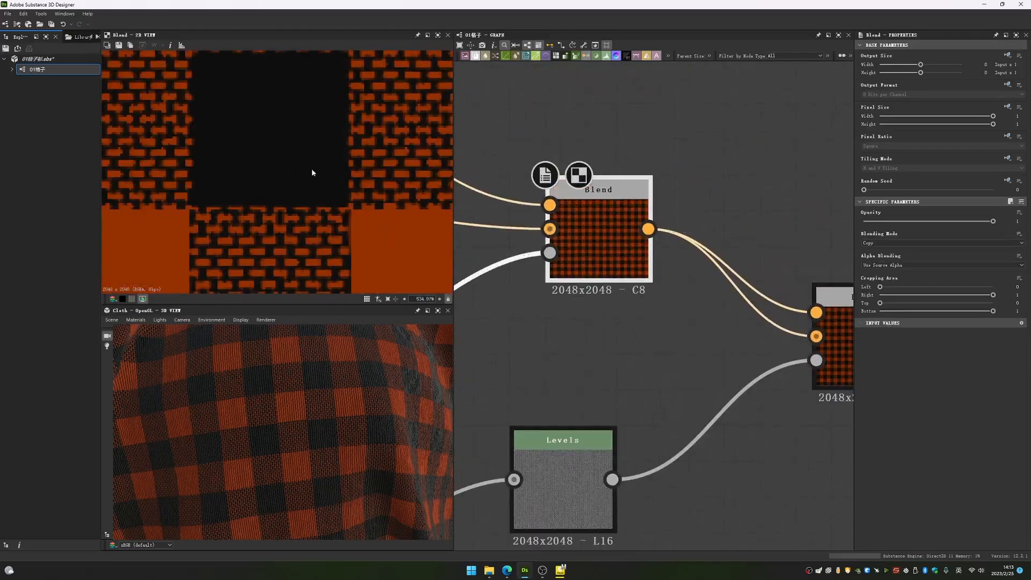
- Compare the Levels mask with the Subtract Blend's result to see how it shades the base colour
{"action": "middle_click_drag", "start_coordinate": [565, 446], "coordinate": [585, 384]}
{"action": "double_click", "coordinate": [584, 385]}
{"action": "scroll", "coordinate": [288, 197], "scroll_direction": "up", "scroll_amount": 5}
{"action": "scroll", "coordinate": [283, 220], "scroll_direction": "down", "scroll_amount": 10}
{"action": "middle_click_drag", "start_coordinate": [456, 164], "coordinate": [497, 290]}
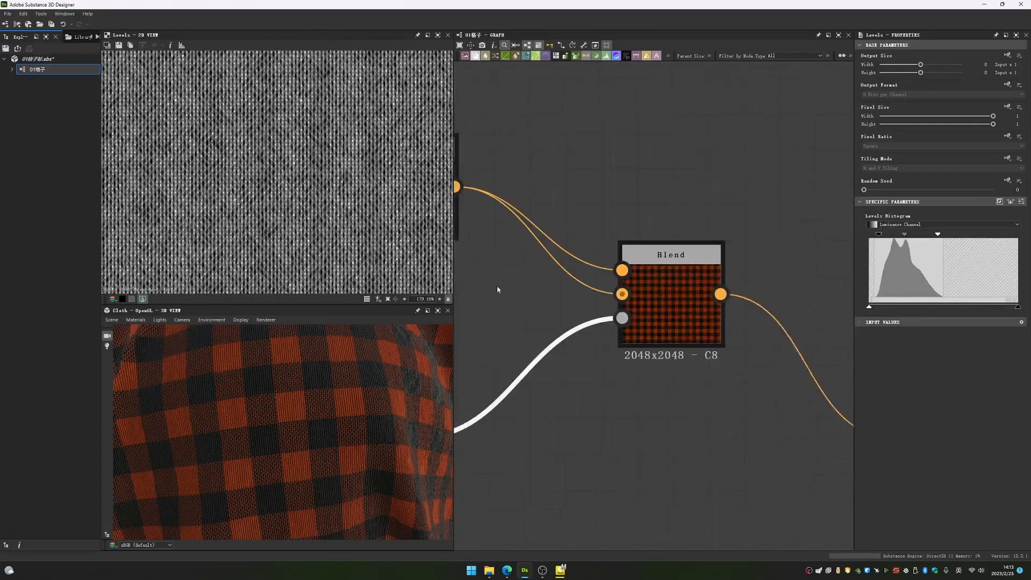
{"action": "double_click", "coordinate": [639, 298]}
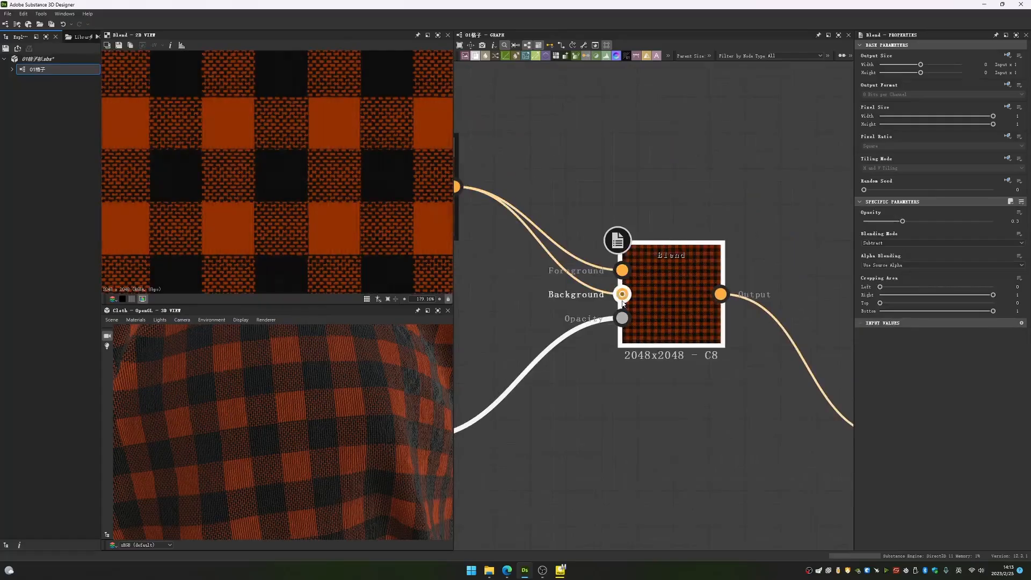
{"action": "scroll", "coordinate": [272, 226], "scroll_direction": "up", "scroll_amount": 6}
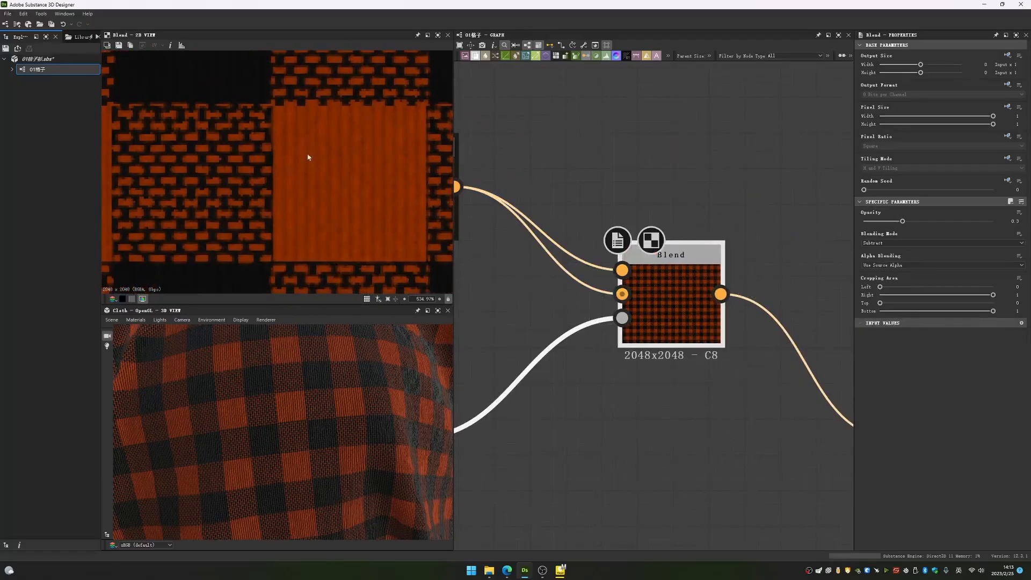
{"action": "scroll", "coordinate": [309, 156], "scroll_direction": "down", "scroll_amount": 10}
{"action": "scroll", "coordinate": [561, 242], "scroll_direction": "down", "scroll_amount": 4}
- Shift the hue in the HSL node so the orange checks of the base colour turn purple
{"action": "left_click", "coordinate": [640, 280]}
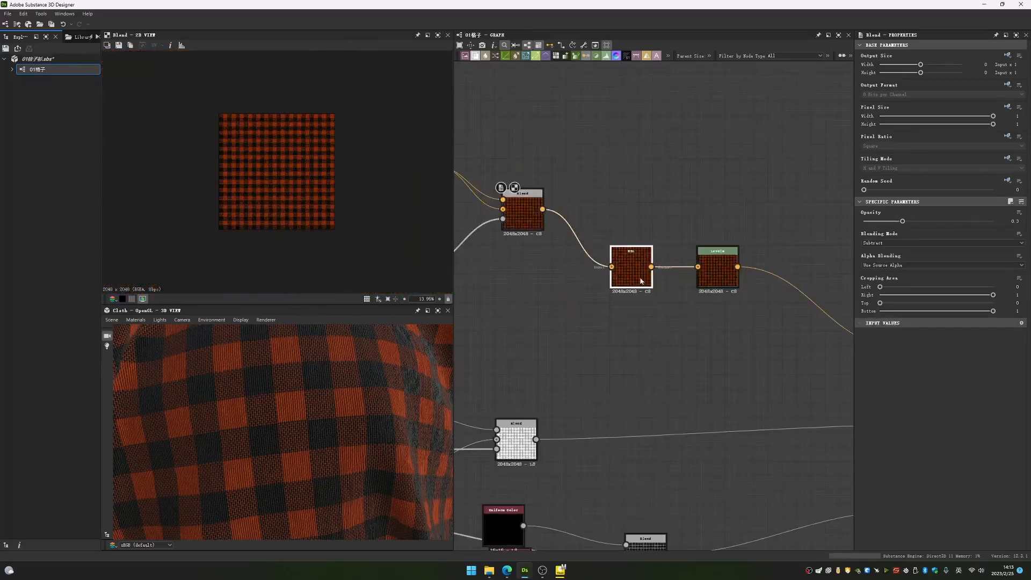
{"action": "double_click", "coordinate": [640, 280]}
{"action": "scroll", "coordinate": [311, 148], "scroll_direction": "up", "scroll_amount": 5}
{"action": "scroll", "coordinate": [643, 260], "scroll_direction": "up", "scroll_amount": 4}
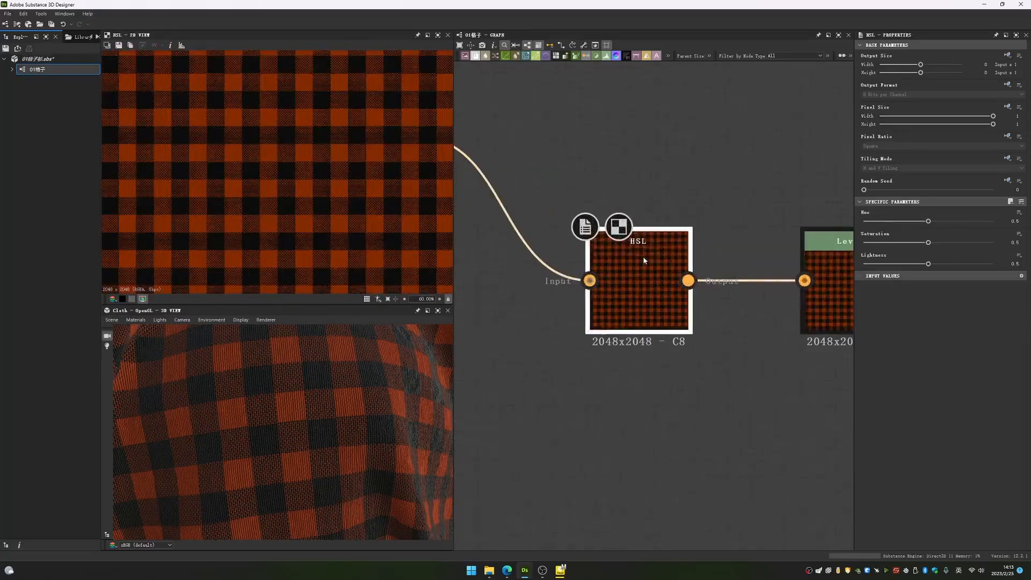
{"action": "middle_click_drag", "start_coordinate": [745, 253], "coordinate": [615, 272]}
{"action": "left_click_drag", "start_coordinate": [928, 263], "coordinate": [911, 222]}
{"action": "key", "text": "ctrl+z"}
{"action": "key", "text": "ctrl+z"}
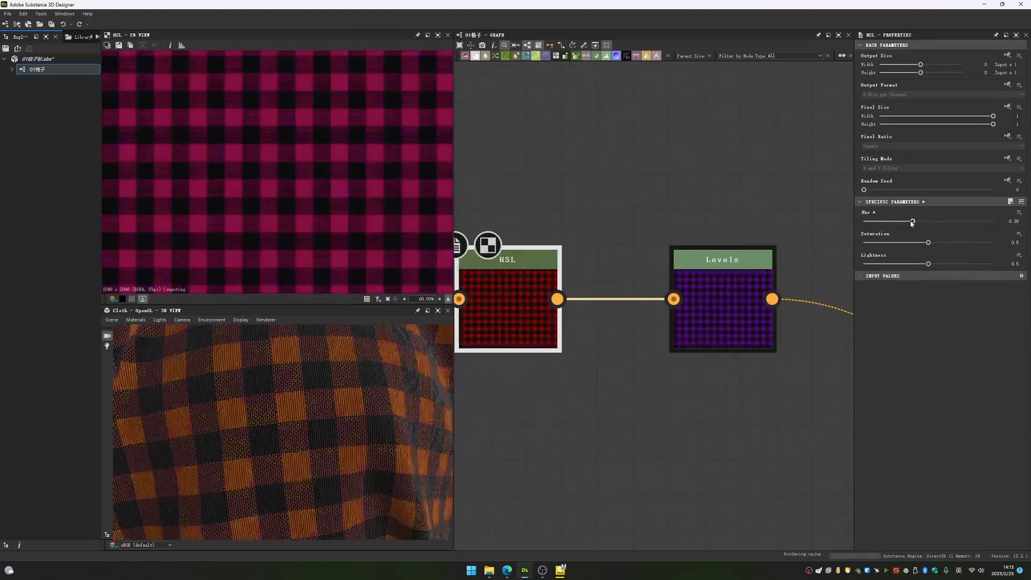
- Try brightening the purple checks by lowering the white input point of the Levels node after HSL, and reset it
{"action": "left_click", "coordinate": [699, 297]}
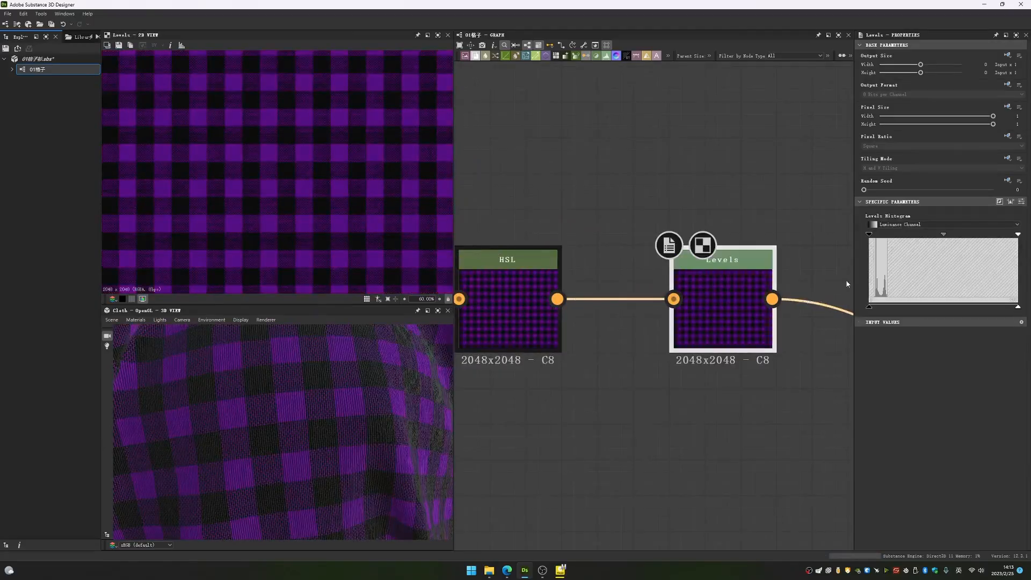
{"action": "left_click_drag", "start_coordinate": [1011, 236], "coordinate": [928, 237]}
{"action": "key", "text": "ctrl+z"}
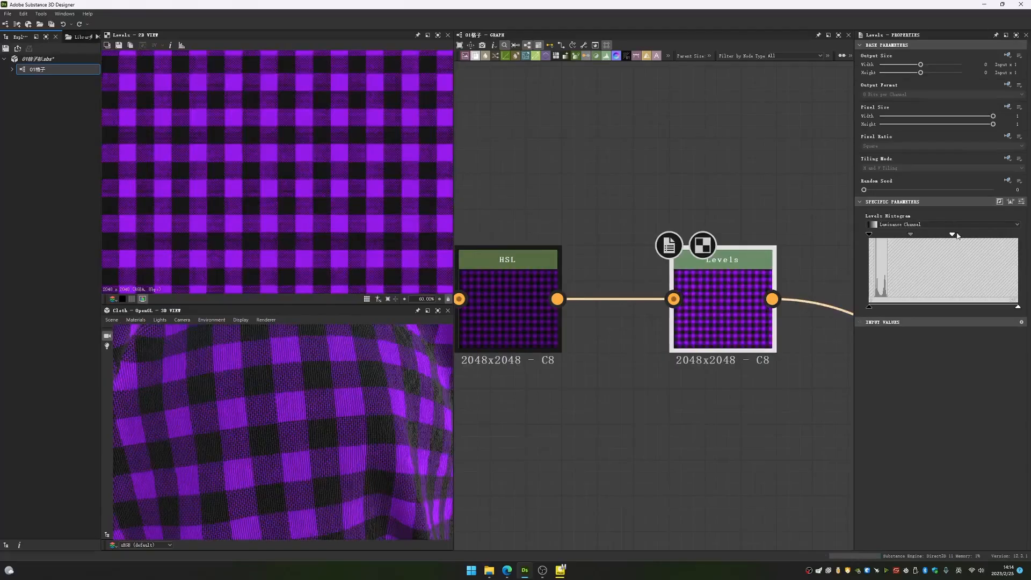
{"action": "left_click_drag", "start_coordinate": [952, 235], "coordinate": [1019, 236]}
- Move the Base Color output level with its Levels node, and inspect the purple plaid on the 3D cloth
{"action": "scroll", "coordinate": [746, 270], "scroll_direction": "down", "scroll_amount": 8}
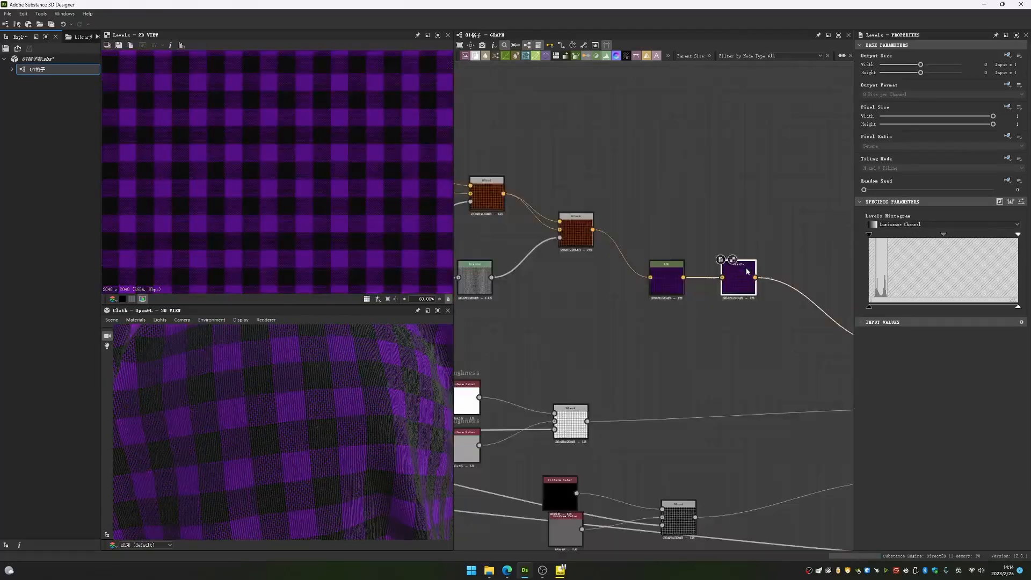
{"action": "middle_click_drag", "start_coordinate": [816, 290], "coordinate": [727, 269]}
{"action": "left_click_drag", "start_coordinate": [738, 288], "coordinate": [723, 255]}
{"action": "scroll", "coordinate": [301, 380], "scroll_direction": "down", "scroll_amount": 5}
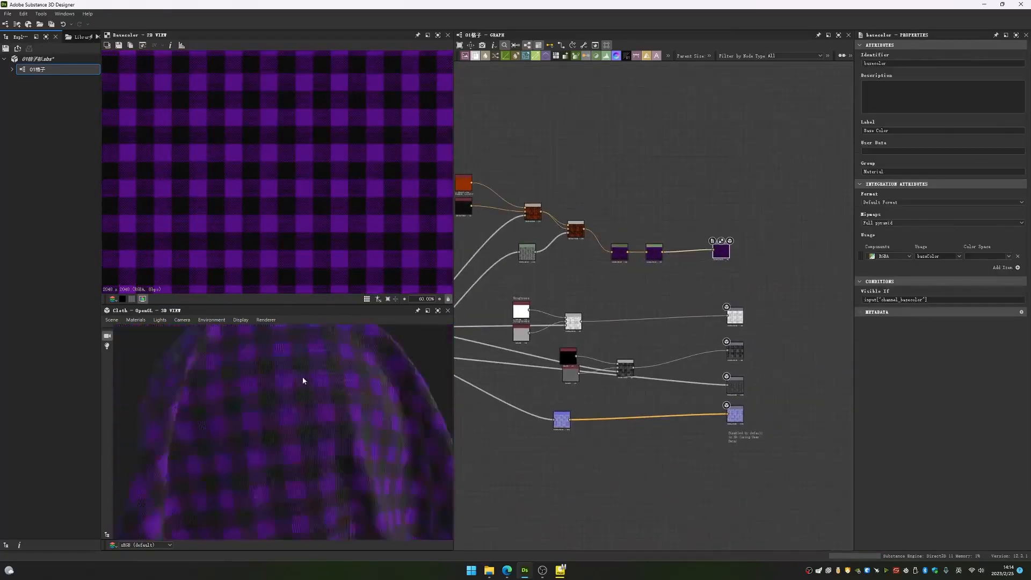
{"action": "left_click_drag", "start_coordinate": [312, 388], "coordinate": [308, 406]}
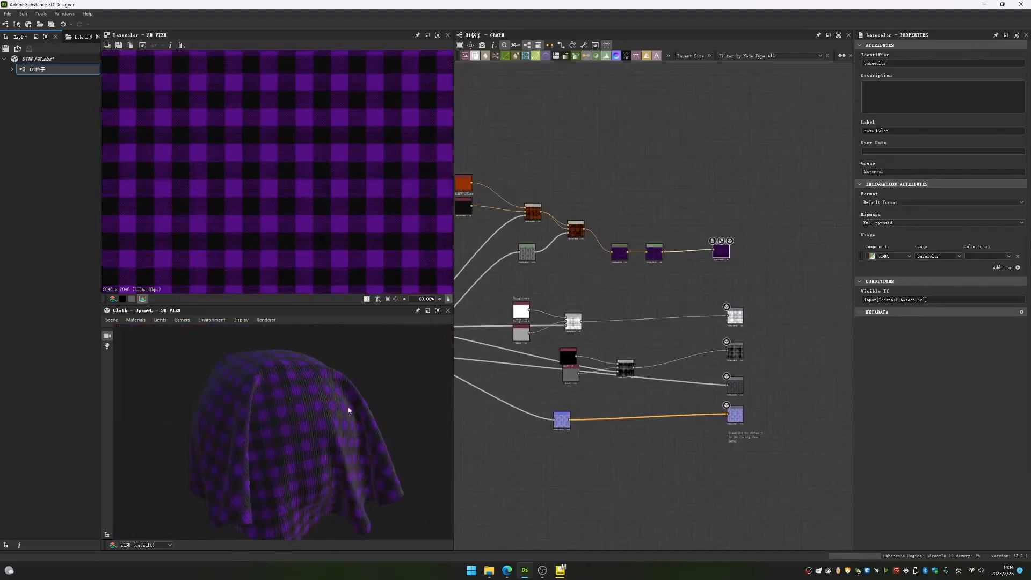
{"action": "scroll", "coordinate": [294, 406], "scroll_direction": "up", "scroll_amount": 5}
- Space out and align the black and grey Uniform Colors that feed the metallic Blend
{"action": "middle_click_drag", "start_coordinate": [599, 283], "coordinate": [731, 275]}
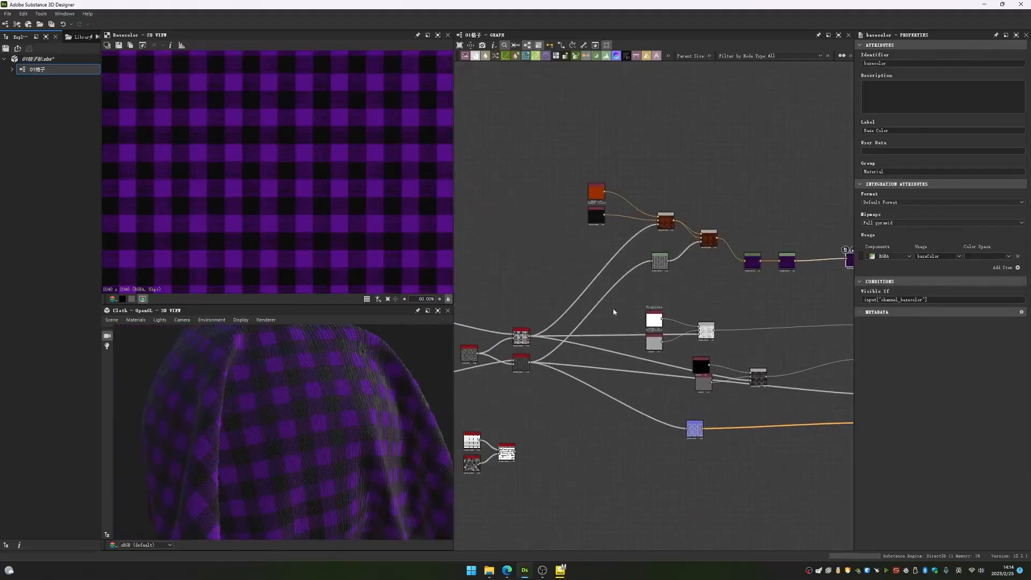
{"action": "middle_click_drag", "start_coordinate": [741, 330], "coordinate": [614, 318]}
{"action": "left_click_drag", "start_coordinate": [579, 374], "coordinate": [558, 386]}
{"action": "left_click_drag", "start_coordinate": [576, 356], "coordinate": [564, 355]}
{"action": "left_click", "coordinate": [636, 363]}
{"action": "scroll", "coordinate": [759, 322], "scroll_direction": "up", "scroll_amount": 4}
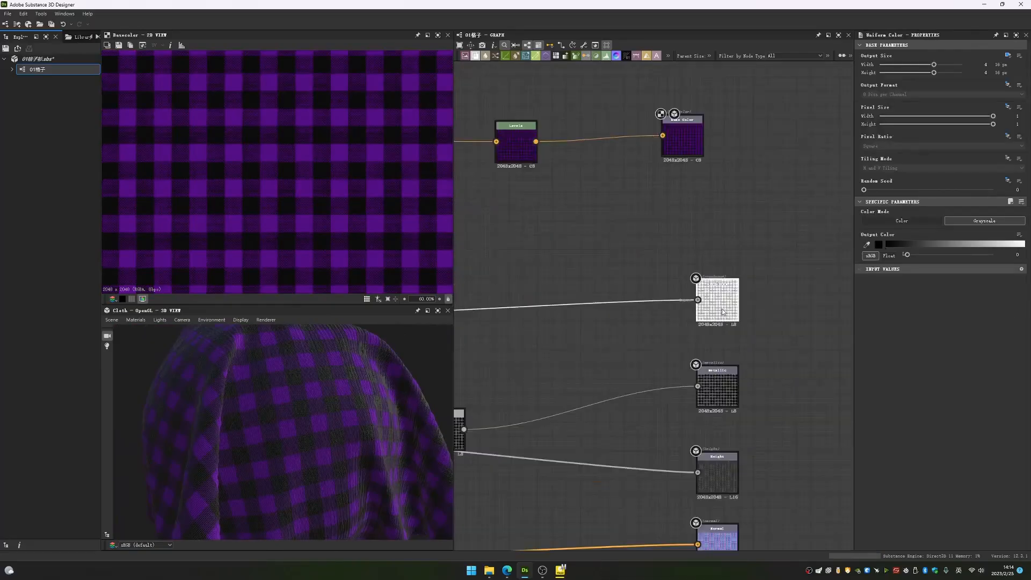
- Examine the Roughness and Metallic output maps and the Copy Blend that produces the roughness
{"action": "left_click", "coordinate": [715, 299]}
{"action": "left_click", "coordinate": [715, 385]}
{"action": "middle_click_drag", "start_coordinate": [491, 346], "coordinate": [766, 353]}
{"action": "scroll", "coordinate": [768, 352], "scroll_direction": "down", "scroll_amount": 5}
{"action": "scroll", "coordinate": [684, 339], "scroll_direction": "up", "scroll_amount": 5}
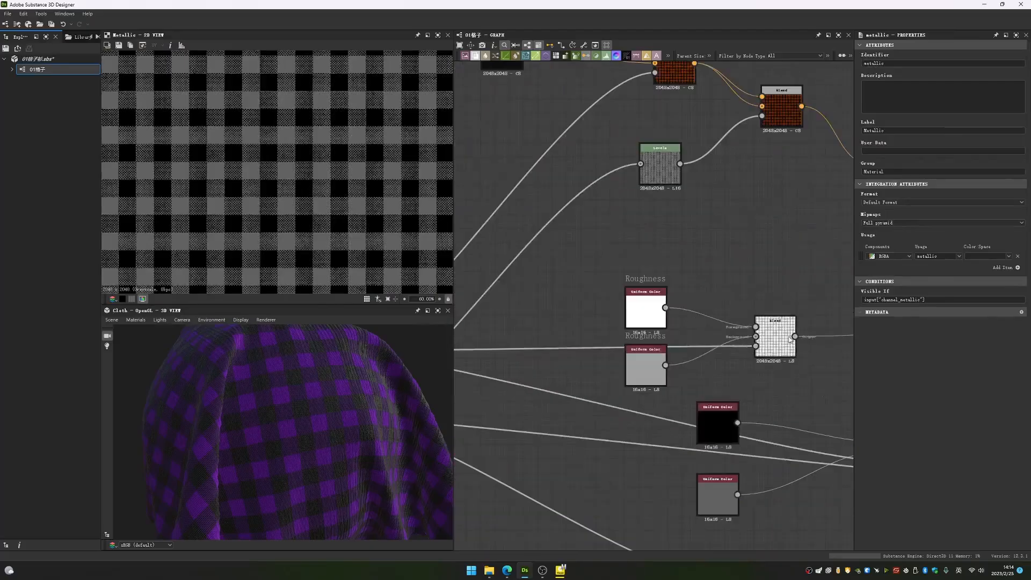
{"action": "left_click", "coordinate": [775, 339]}
{"action": "scroll", "coordinate": [657, 370], "scroll_direction": "down", "scroll_amount": 4}
{"action": "middle_click_drag", "start_coordinate": [658, 372], "coordinate": [643, 335]}
{"action": "double_click", "coordinate": [582, 333]}
{"action": "scroll", "coordinate": [640, 329], "scroll_direction": "up", "scroll_amount": 4}
{"action": "left_click", "coordinate": [632, 326]}
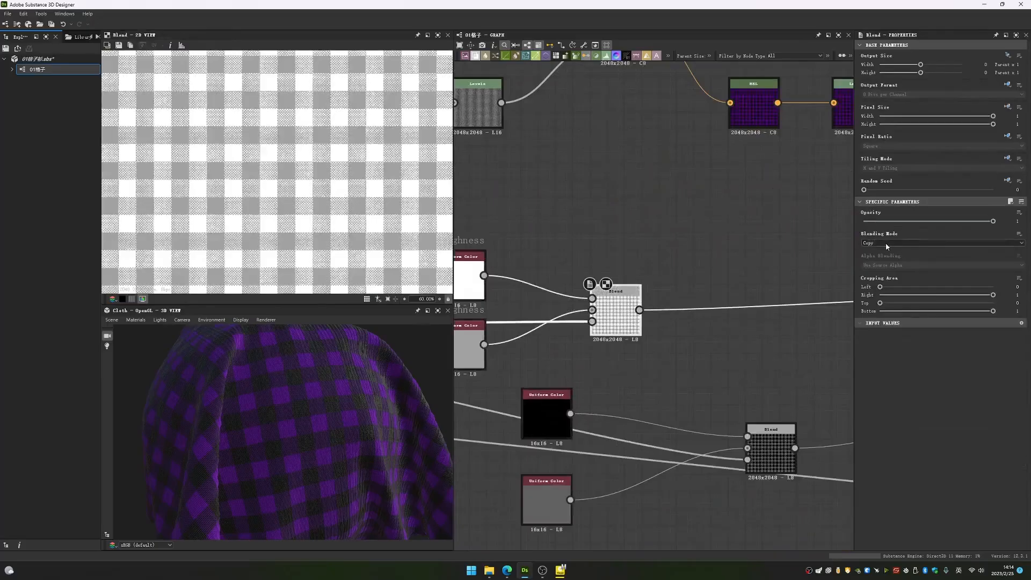
- Preview the roughness Blend's mask and white input, and move the white and grey roughness Uniform Colors up into a tight stack
{"action": "middle_click_drag", "start_coordinate": [549, 295], "coordinate": [704, 317]}
{"action": "double_click", "coordinate": [744, 345]}
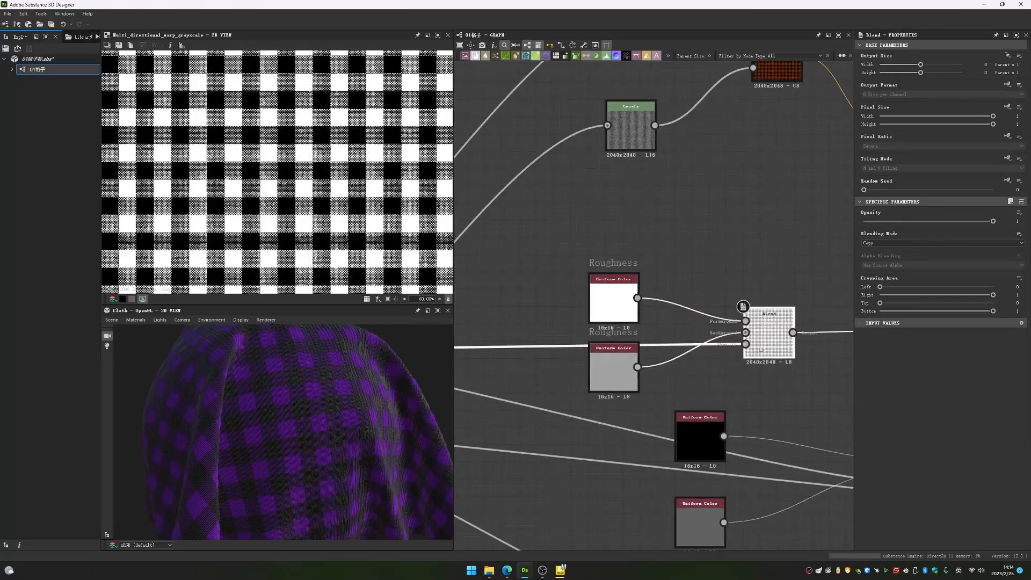
{"action": "double_click", "coordinate": [616, 298]}
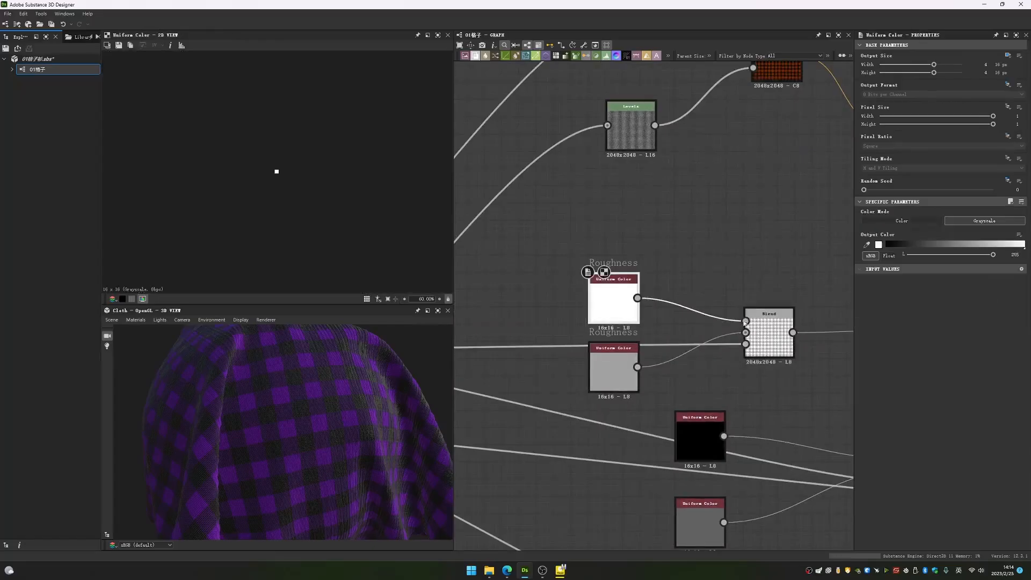
{"action": "left_click_drag", "start_coordinate": [616, 323], "coordinate": [616, 289]}
{"action": "left_click_drag", "start_coordinate": [617, 373], "coordinate": [617, 321]}
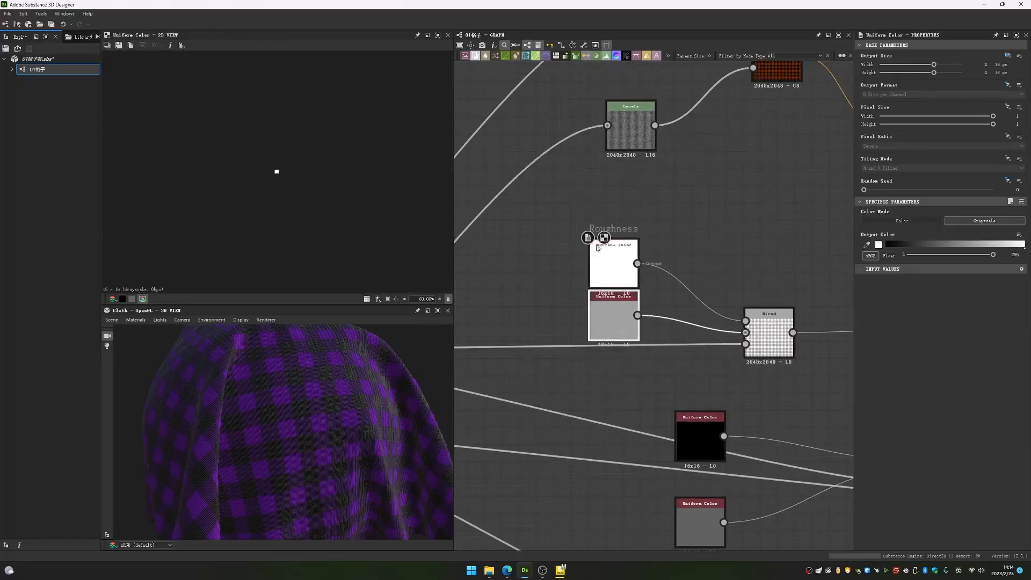
- Set the grey roughness Uniform Color's output value to 71 while previewing the roughness Blend
{"action": "double_click", "coordinate": [766, 335]}
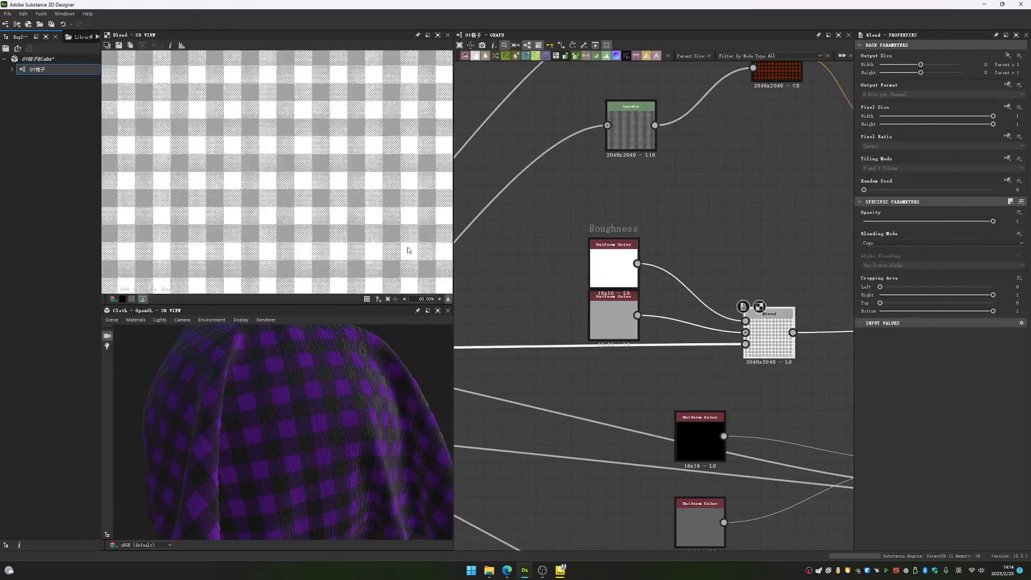
{"action": "left_click", "coordinate": [623, 311]}
{"action": "left_click_drag", "start_coordinate": [955, 258], "coordinate": [912, 260]}
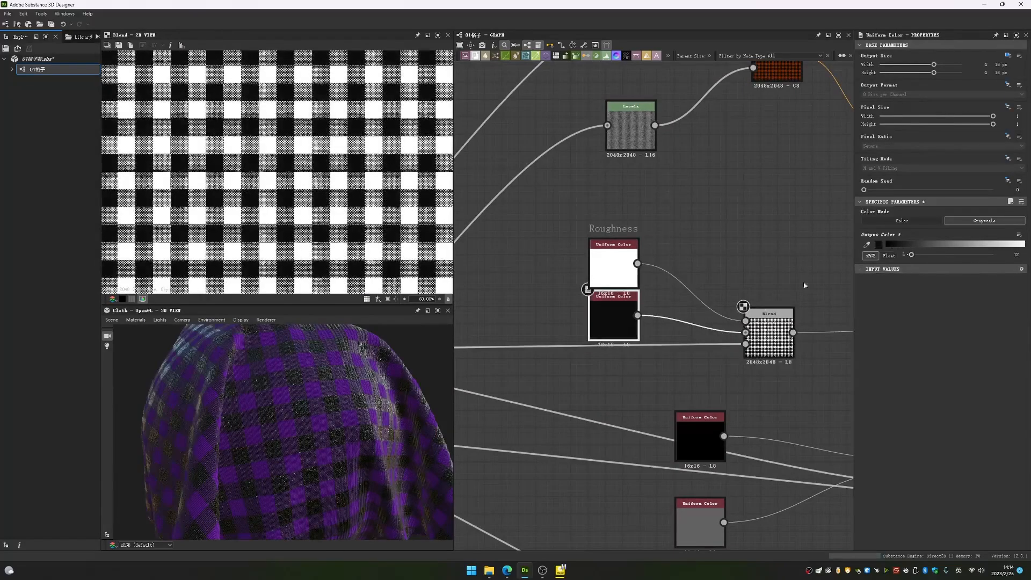
{"action": "mouse_move", "coordinate": [913, 258]}
{"action": "left_mouse_down"}
{"action": "mouse_move", "coordinate": [1005, 263]}
{"action": "mouse_move", "coordinate": [912, 261]}
{"action": "mouse_move", "coordinate": [931, 256]}
{"action": "left_mouse_up"}
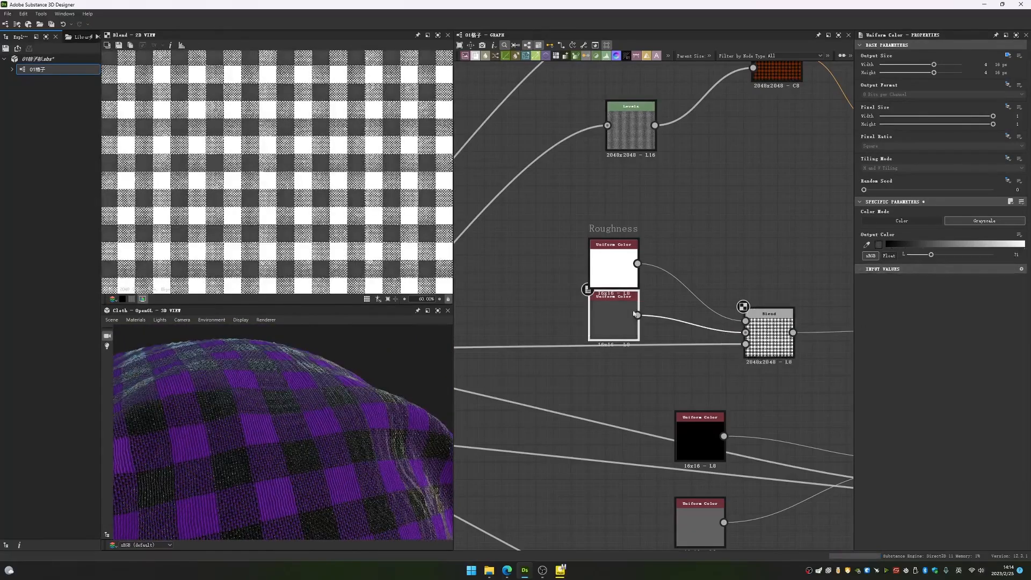
- Preview the metallic Copy Blend and move it up and closer to the Metallic output
{"action": "scroll", "coordinate": [694, 368], "scroll_direction": "down", "scroll_amount": 5}
{"action": "left_click_drag", "start_coordinate": [279, 358], "coordinate": [239, 403]}
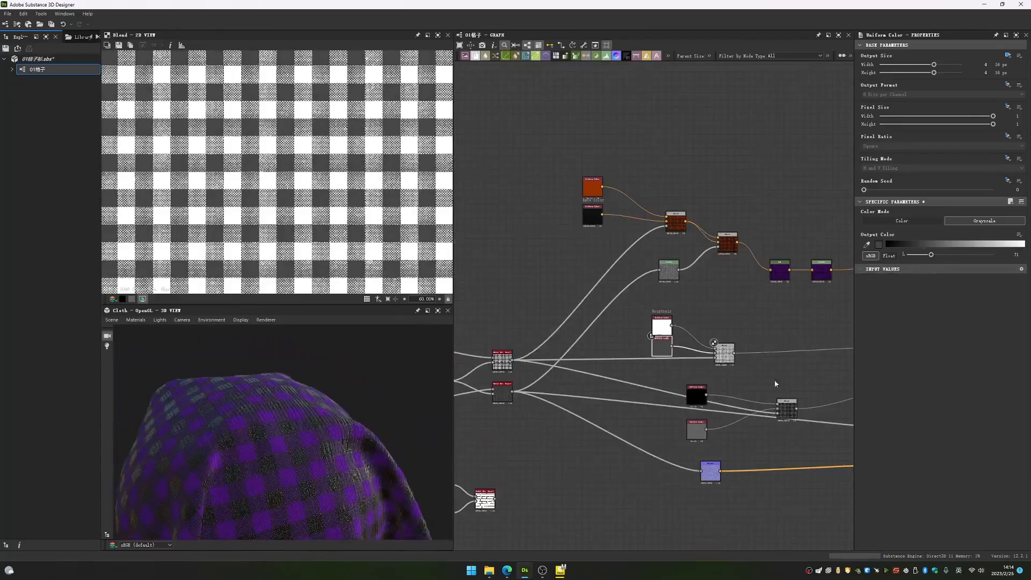
{"action": "scroll", "coordinate": [762, 384], "scroll_direction": "up", "scroll_amount": 5}
{"action": "double_click", "coordinate": [752, 391]}
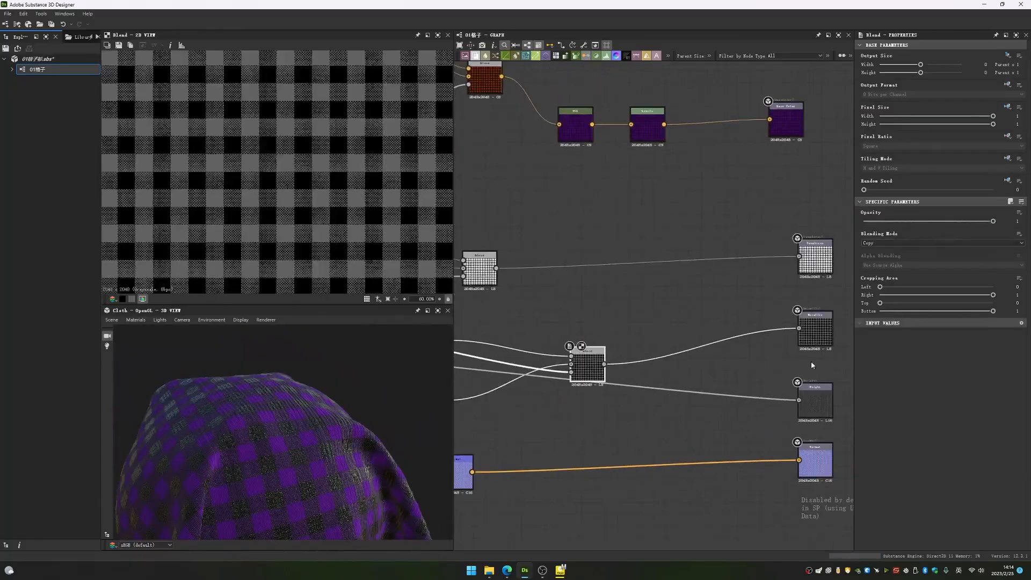
{"action": "left_click_drag", "start_coordinate": [588, 366], "coordinate": [685, 324]}
{"action": "middle_click_drag", "start_coordinate": [577, 335], "coordinate": [724, 330]}
- Try an output value of 255 on the metallic Blend's grey Uniform Color, and undo it
{"action": "left_click", "coordinate": [582, 396]}
{"action": "left_click", "coordinate": [829, 322]}
{"action": "double_click", "coordinate": [580, 396]}
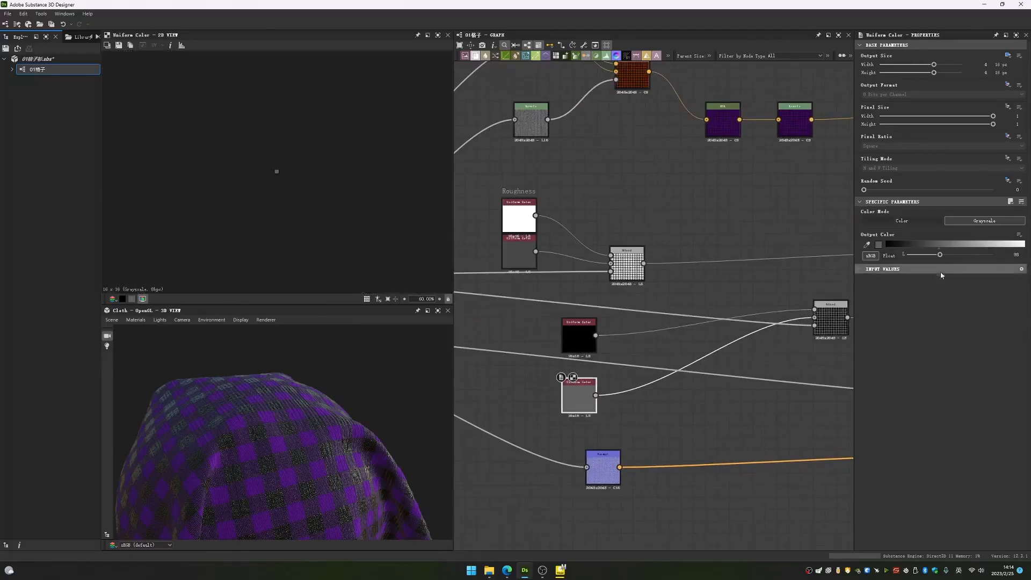
{"action": "left_click_drag", "start_coordinate": [936, 255], "coordinate": [993, 256]}
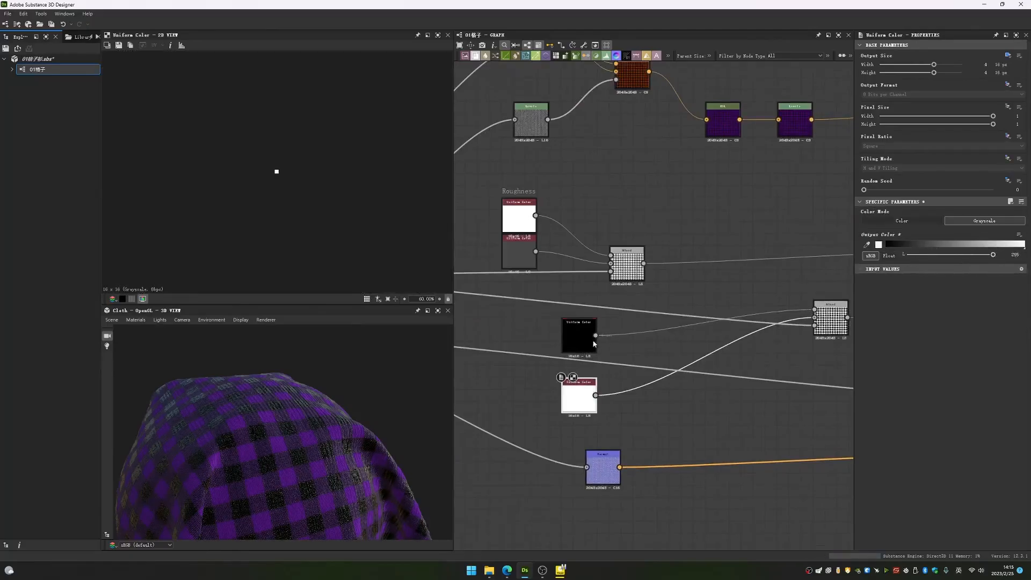
{"action": "key", "text": "ctrl+z"}
- Try an output value of 255 on the metallic Blend's black Uniform Color, and undo it
{"action": "left_click", "coordinate": [585, 340]}
{"action": "left_click_drag", "start_coordinate": [906, 255], "coordinate": [996, 254]}
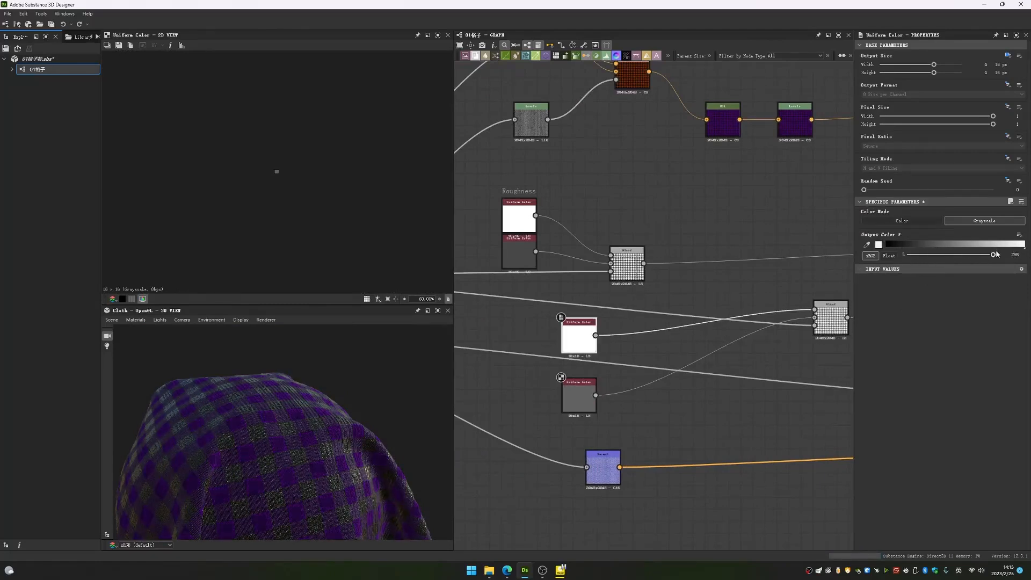
{"action": "key", "text": "ctrl+z"}
- Preview the Multi Directional Warp Grayscale that feeds the height output and the Normal node, examining its vertical thread pattern
{"action": "middle_click_drag", "start_coordinate": [644, 428], "coordinate": [719, 318]}
{"action": "scroll", "coordinate": [718, 319], "scroll_direction": "down", "scroll_amount": 3}
{"action": "left_click", "coordinate": [568, 299]}
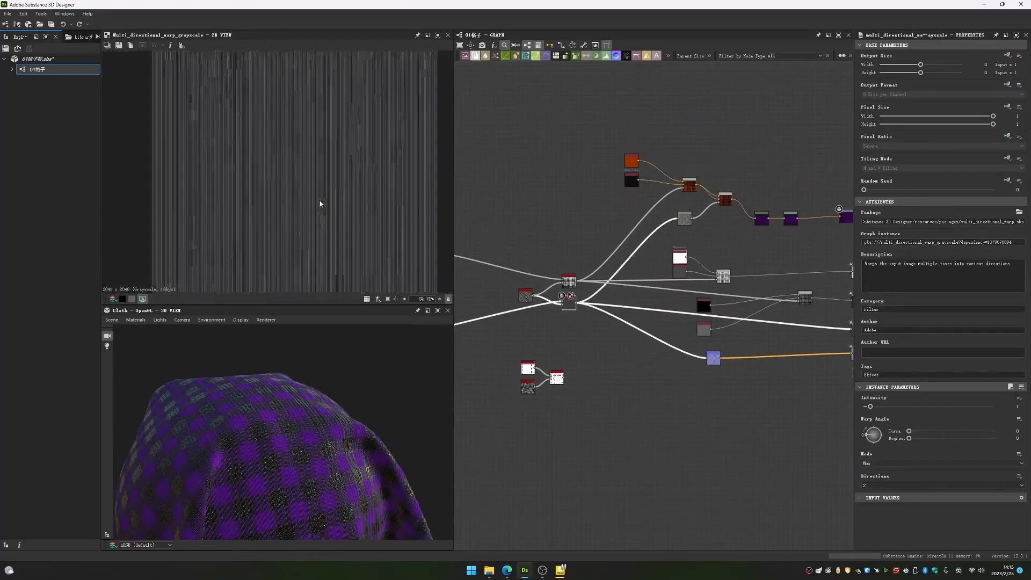
{"action": "scroll", "coordinate": [320, 207], "scroll_direction": "down", "scroll_amount": 3}
{"action": "scroll", "coordinate": [598, 310], "scroll_direction": "up", "scroll_amount": 4}
{"action": "left_click_drag", "start_coordinate": [540, 297], "coordinate": [622, 353]}
{"action": "middle_click_drag", "start_coordinate": [821, 405], "coordinate": [559, 364]}
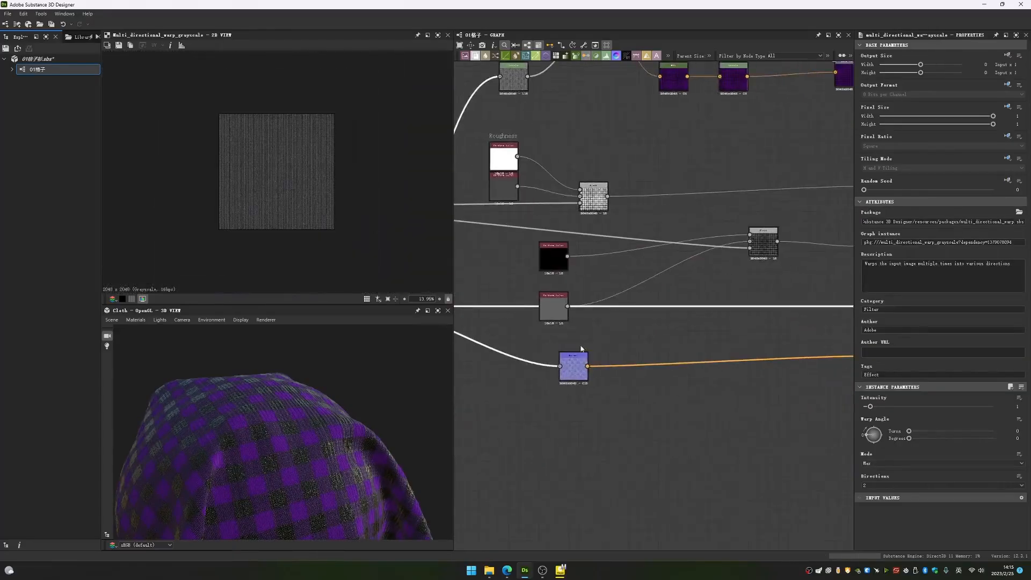
- Preview the Normal node, set its intensity to 0.49 and check the weave relief on the cloth
{"action": "double_click", "coordinate": [570, 373]}
{"action": "scroll", "coordinate": [294, 185], "scroll_direction": "up", "scroll_amount": 6}
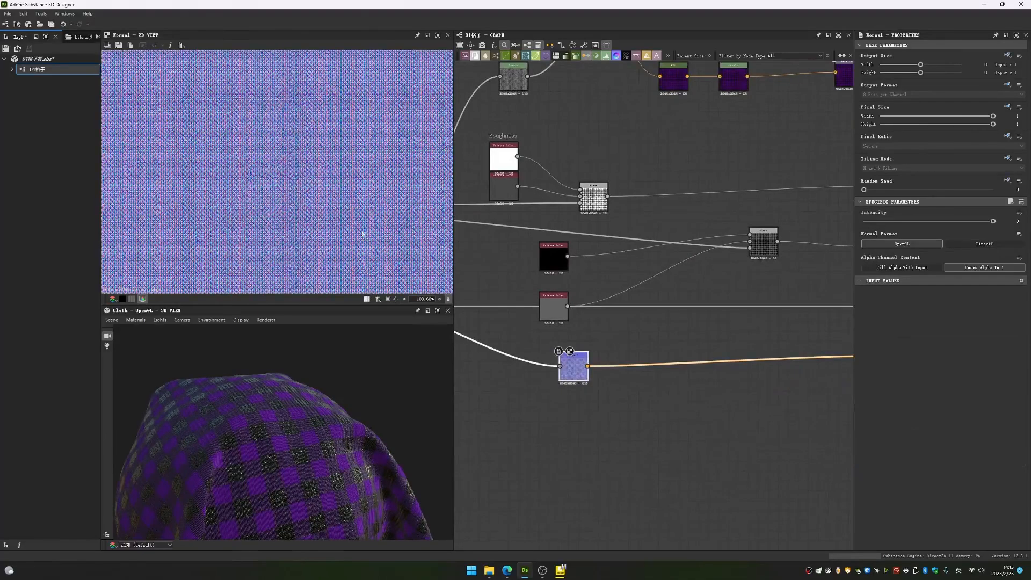
{"action": "scroll", "coordinate": [634, 363], "scroll_direction": "down", "scroll_amount": 3}
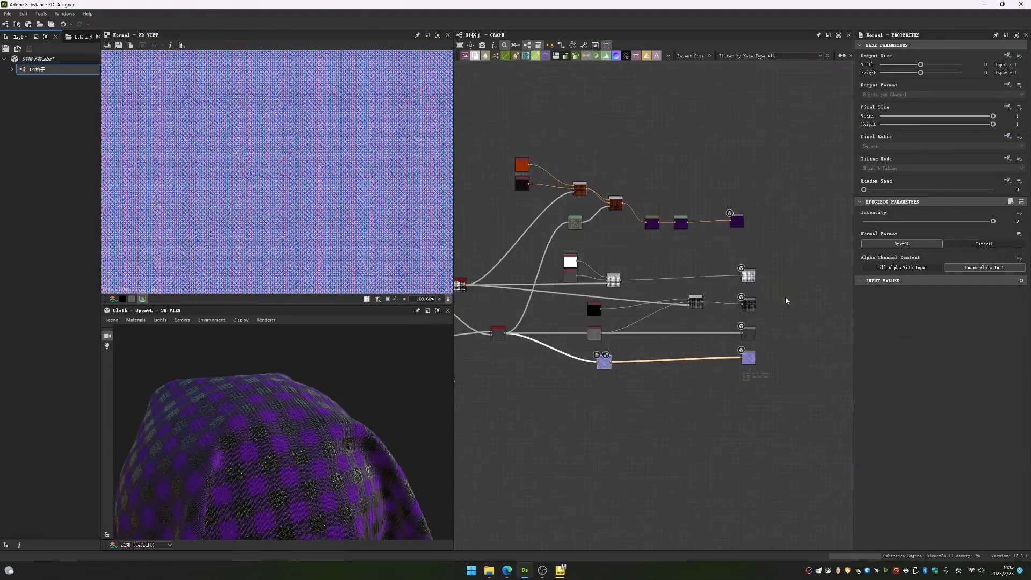
{"action": "middle_click_drag", "start_coordinate": [785, 300], "coordinate": [830, 306]}
{"action": "left_click_drag", "start_coordinate": [991, 223], "coordinate": [885, 222]}
{"action": "scroll", "coordinate": [330, 428], "scroll_direction": "up", "scroll_amount": 3}
{"action": "left_click_drag", "start_coordinate": [285, 416], "coordinate": [408, 384]}
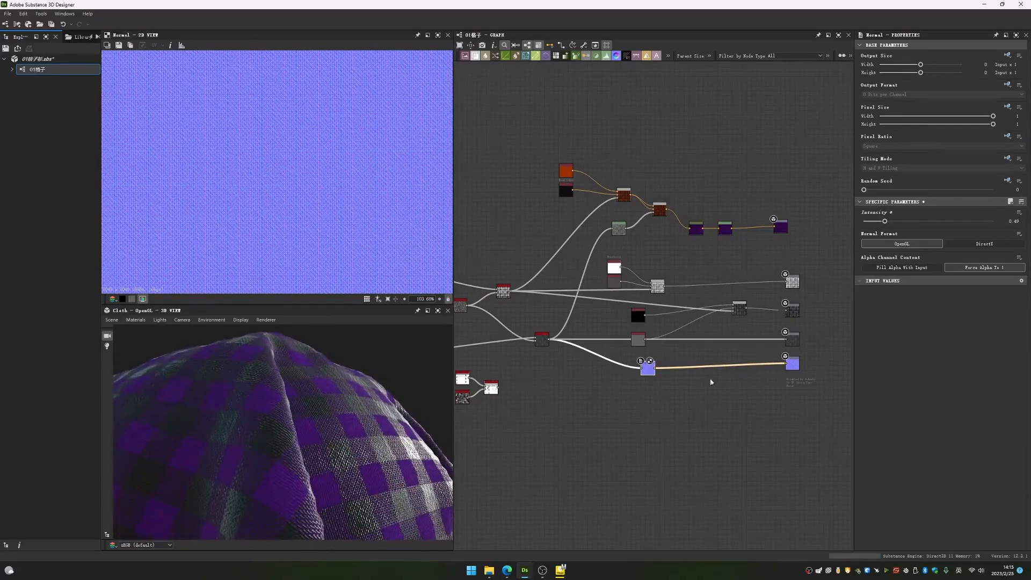
- Try the DirectX format on the Normal node and return it to OpenGL
{"action": "scroll", "coordinate": [711, 382], "scroll_direction": "up", "scroll_amount": 3}
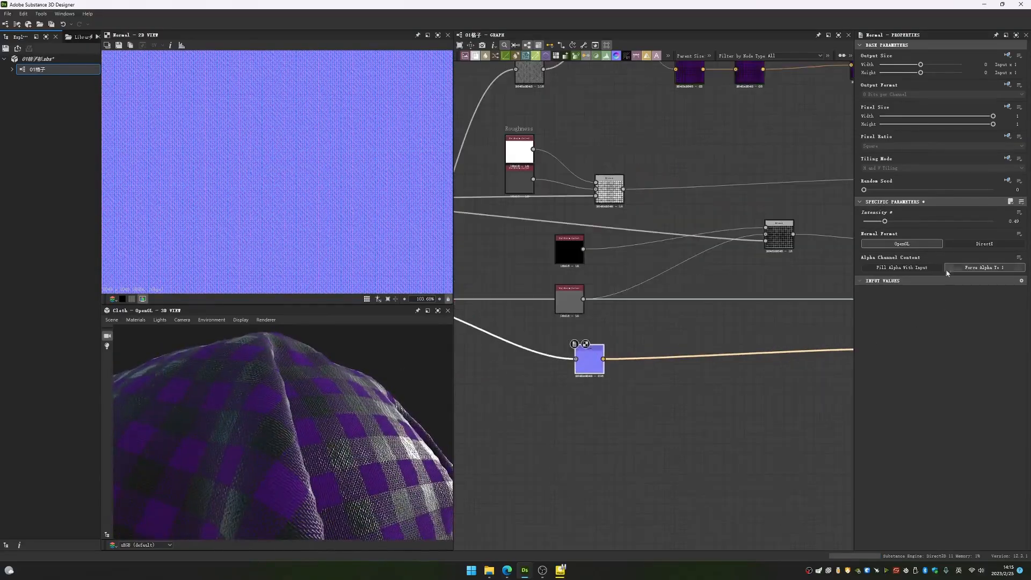
{"action": "left_click", "coordinate": [985, 245]}
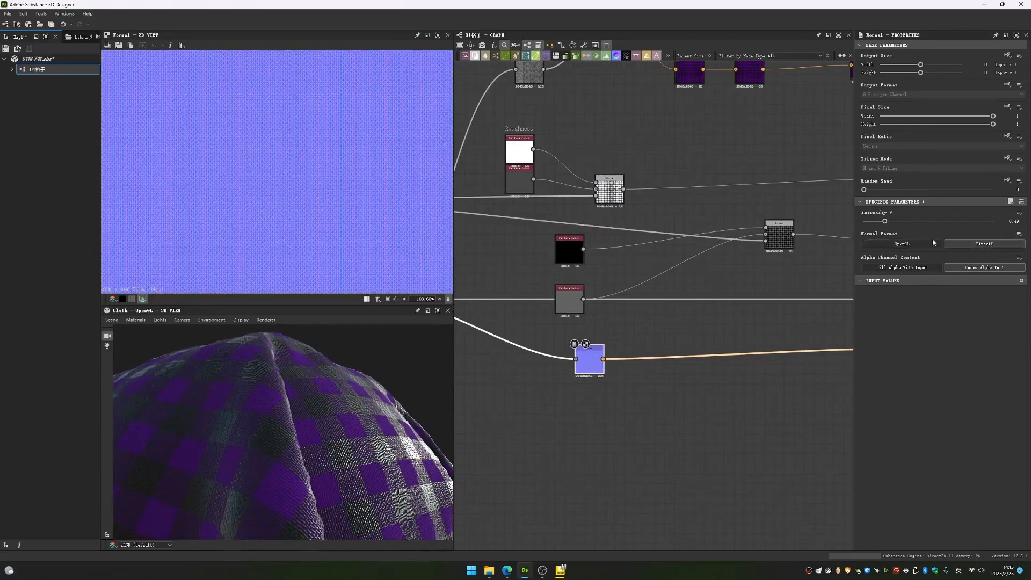
{"action": "left_click", "coordinate": [909, 245]}
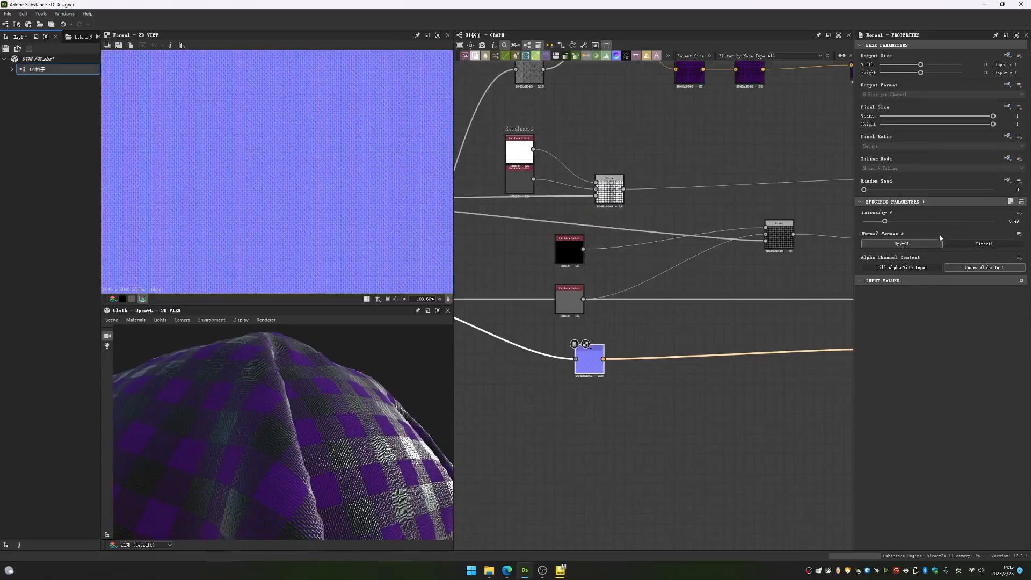
- Trace the Normal node's source from the Multi Directional Warp Grayscale back to the Max (Lighten) Blend and examine the thread weave
{"action": "scroll", "coordinate": [794, 265], "scroll_direction": "down", "scroll_amount": 3}
{"action": "middle_click_drag", "start_coordinate": [806, 295], "coordinate": [614, 331]}
{"action": "middle_click_drag", "start_coordinate": [531, 353], "coordinate": [618, 367]}
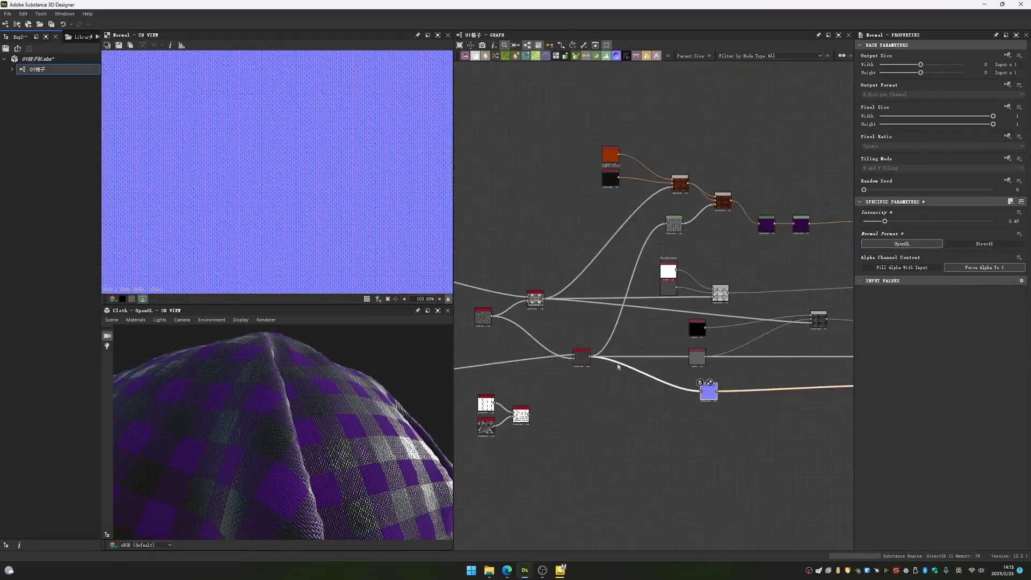
{"action": "left_click", "coordinate": [582, 356]}
{"action": "middle_click_drag", "start_coordinate": [509, 361], "coordinate": [850, 301]}
{"action": "middle_click_drag", "start_coordinate": [472, 367], "coordinate": [648, 354]}
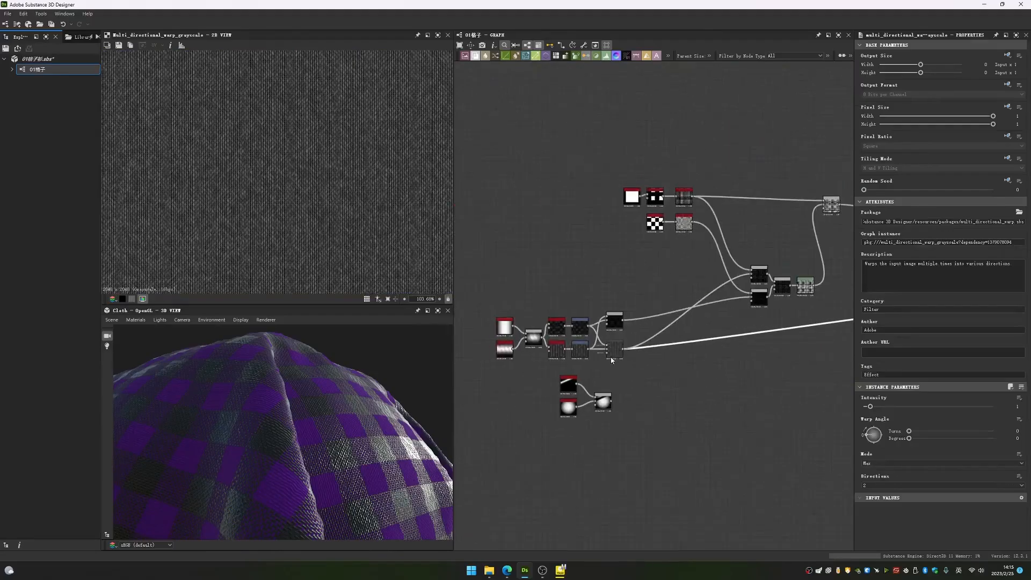
{"action": "left_click", "coordinate": [613, 353]}
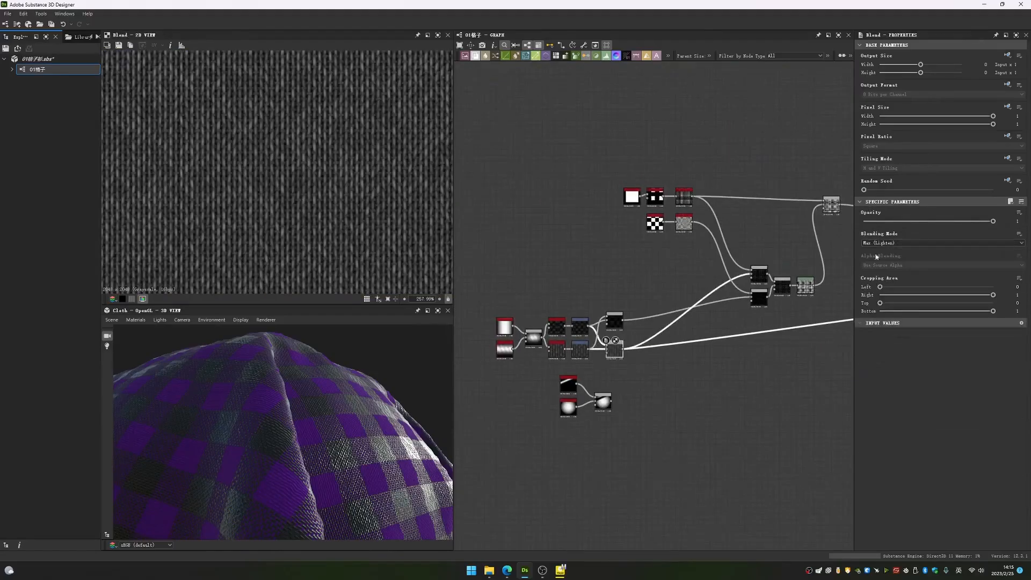
{"action": "scroll", "coordinate": [537, 352], "scroll_direction": "up", "scroll_amount": 5}
{"action": "scroll", "coordinate": [537, 352], "scroll_direction": "down", "scroll_amount": 6}
{"action": "scroll", "coordinate": [642, 344], "scroll_direction": "up", "scroll_amount": 2}
{"action": "scroll", "coordinate": [641, 344], "scroll_direction": "up", "scroll_amount": 5}
{"action": "left_click", "coordinate": [668, 324]}
{"action": "scroll", "coordinate": [649, 336], "scroll_direction": "down", "scroll_amount": 3}
- Preview the two stacked warp nodes in turn, finishing on the Multi Directional Warp Grayscale behind the height and normal
{"action": "left_click_drag", "start_coordinate": [649, 336], "coordinate": [571, 296]}
{"action": "double_click", "coordinate": [577, 238]}
{"action": "double_click", "coordinate": [581, 284]}
- Move the Normal output closer to the Normal node, and preview its map while checking the cloth from another side
{"action": "middle_click_drag", "start_coordinate": [777, 376], "coordinate": [580, 351]}
{"action": "left_click", "coordinate": [762, 333]}
{"action": "left_click_drag", "start_coordinate": [762, 333], "coordinate": [679, 344]}
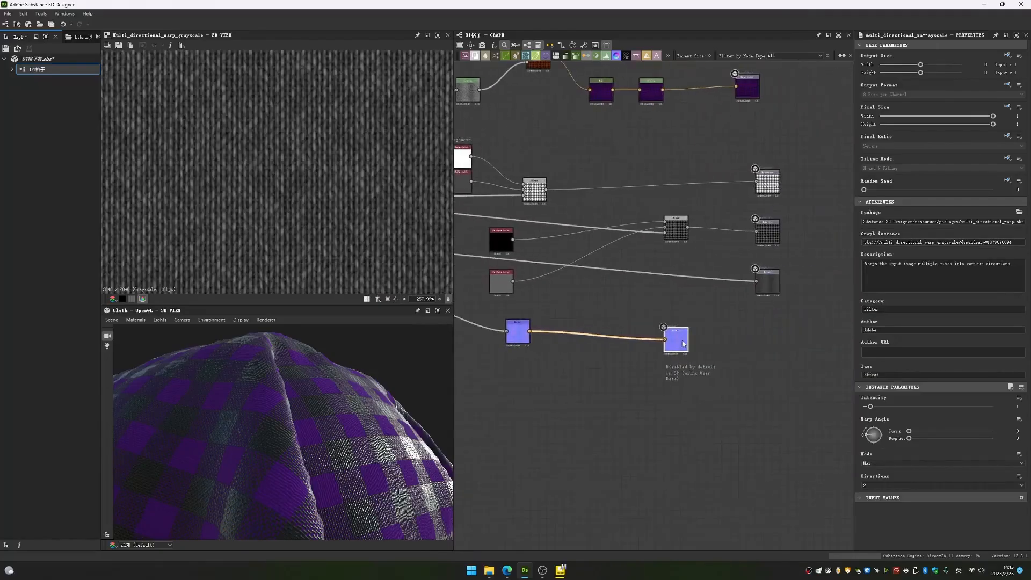
{"action": "double_click", "coordinate": [678, 342]}
{"action": "left_click_drag", "start_coordinate": [376, 416], "coordinate": [279, 423]}
- Nudge the metallic Blend slightly down and lower the second base colour Blend into line with the HSL node
{"action": "middle_click_drag", "start_coordinate": [485, 314], "coordinate": [601, 344]}
{"action": "key", "text": "space"}
{"action": "left_click", "coordinate": [551, 358]}
{"action": "mouse_move", "coordinate": [616, 341]}
{"action": "left_mouse_down"}
{"action": "mouse_move", "coordinate": [616, 366]}
{"action": "mouse_move", "coordinate": [624, 353]}
{"action": "left_mouse_up"}
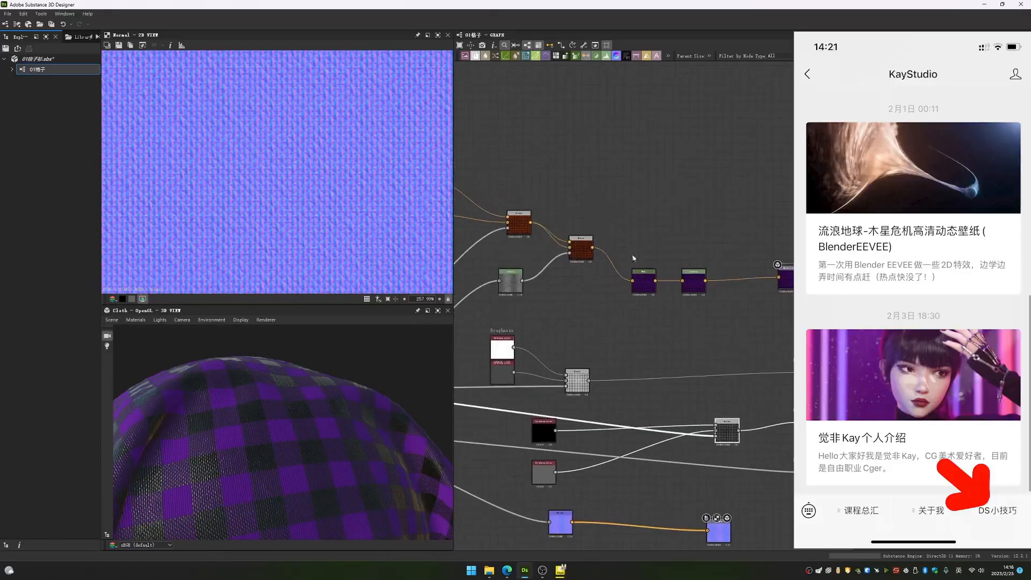
{"action": "left_click", "coordinate": [610, 288]}
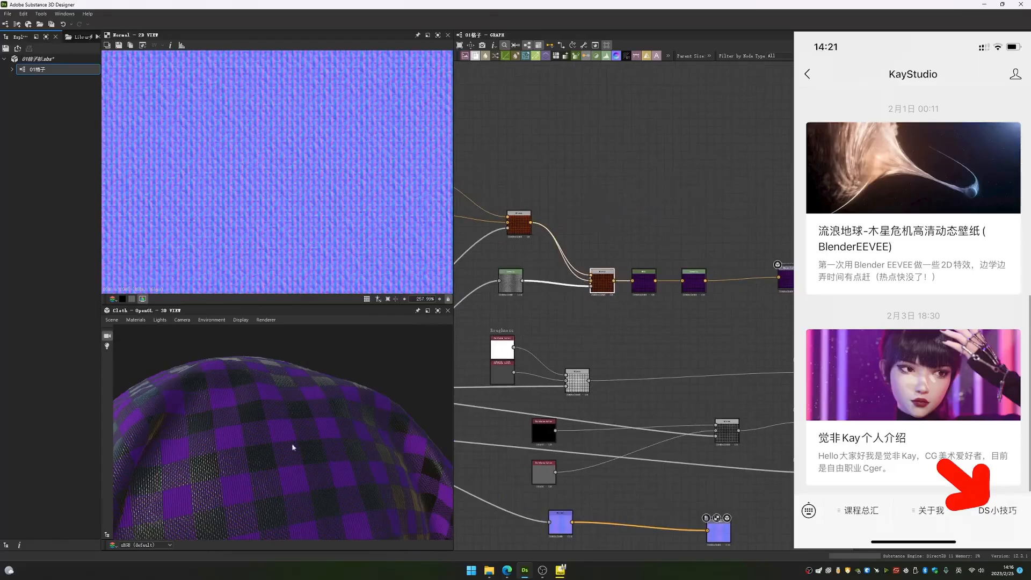
- Review the whole node graph, from the thread and checker shapes through the warps to the output maps
{"action": "scroll", "coordinate": [606, 386], "scroll_direction": "down", "scroll_amount": 5}
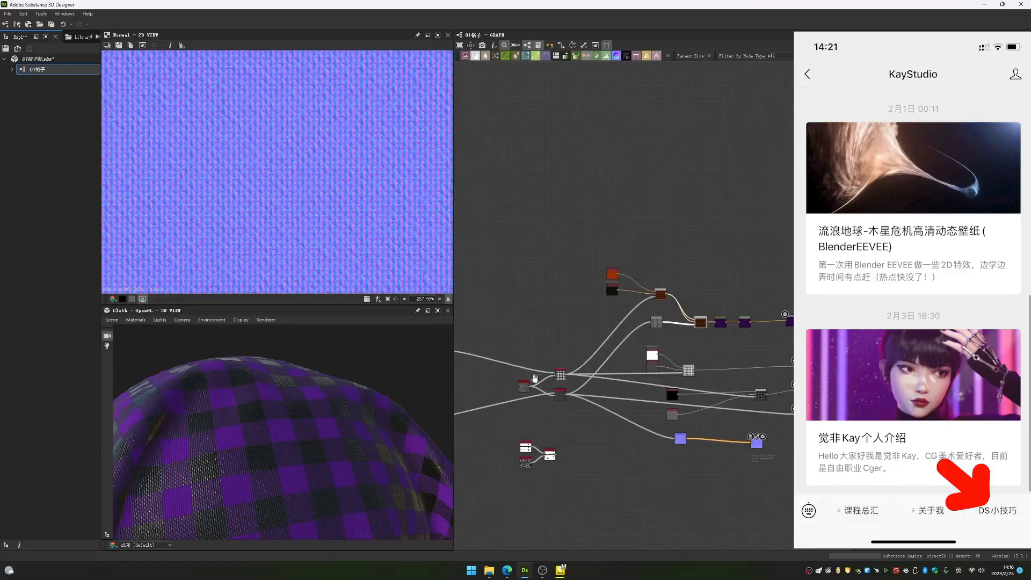
{"action": "middle_click_drag", "start_coordinate": [534, 378], "coordinate": [779, 368]}
{"action": "scroll", "coordinate": [645, 369], "scroll_direction": "down", "scroll_amount": 3}
{"action": "left_click_drag", "start_coordinate": [614, 387], "coordinate": [524, 445]}
{"action": "left_click_drag", "start_coordinate": [581, 415], "coordinate": [611, 413]}
{"action": "middle_click_drag", "start_coordinate": [567, 243], "coordinate": [527, 304]}
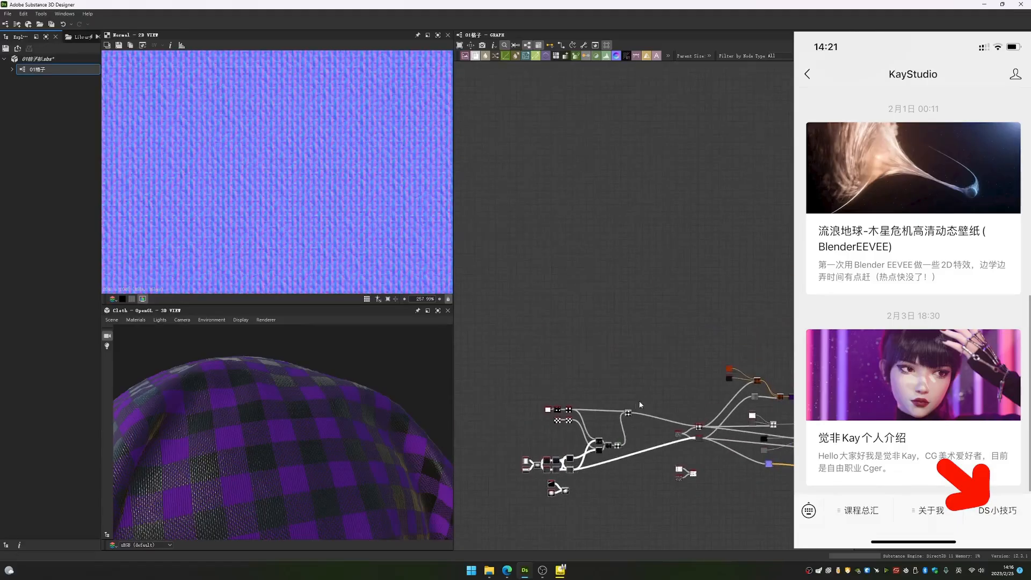
{"action": "scroll", "coordinate": [570, 427], "scroll_direction": "up", "scroll_amount": 3}
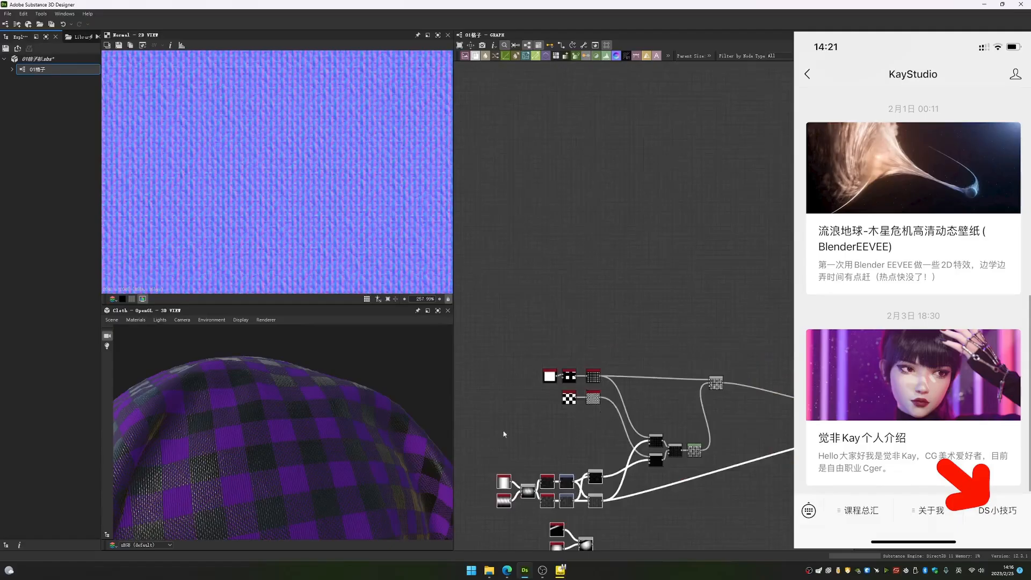
{"action": "middle_click_drag", "start_coordinate": [750, 404], "coordinate": [521, 376]}
{"action": "middle_click_drag", "start_coordinate": [704, 377], "coordinate": [536, 386]}
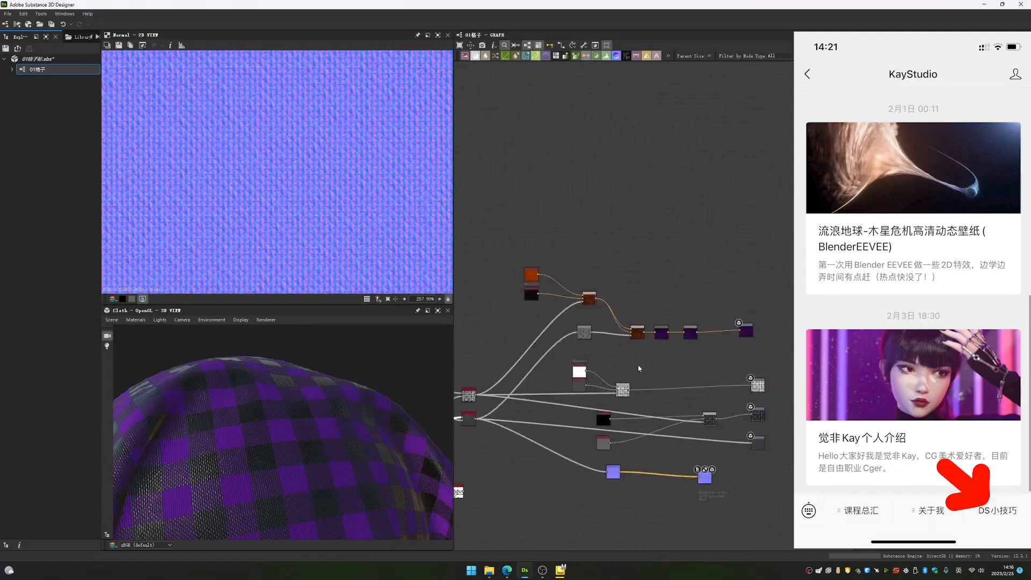